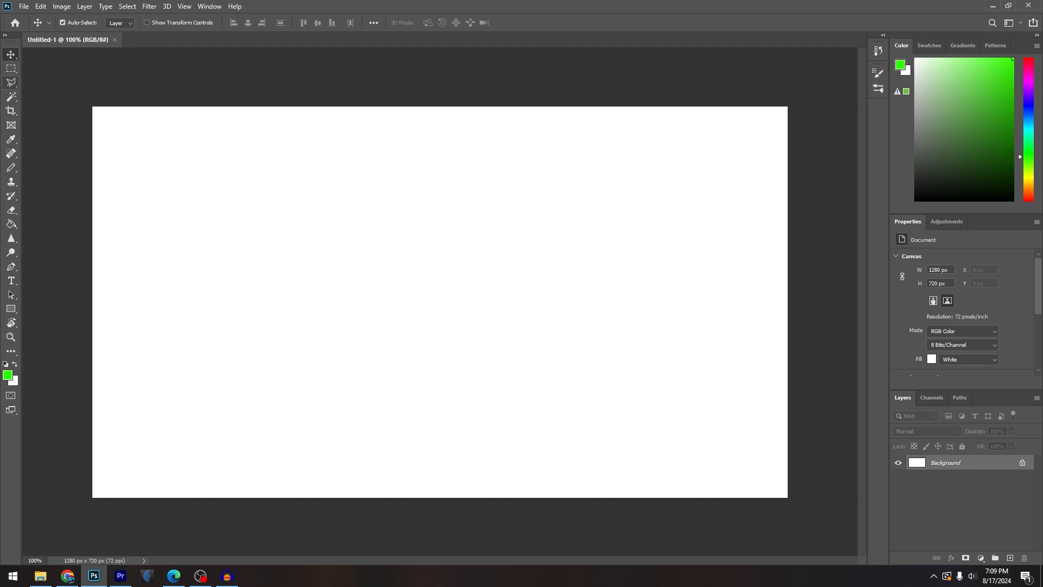
{"action": "key", "text": "ctrl+n"}
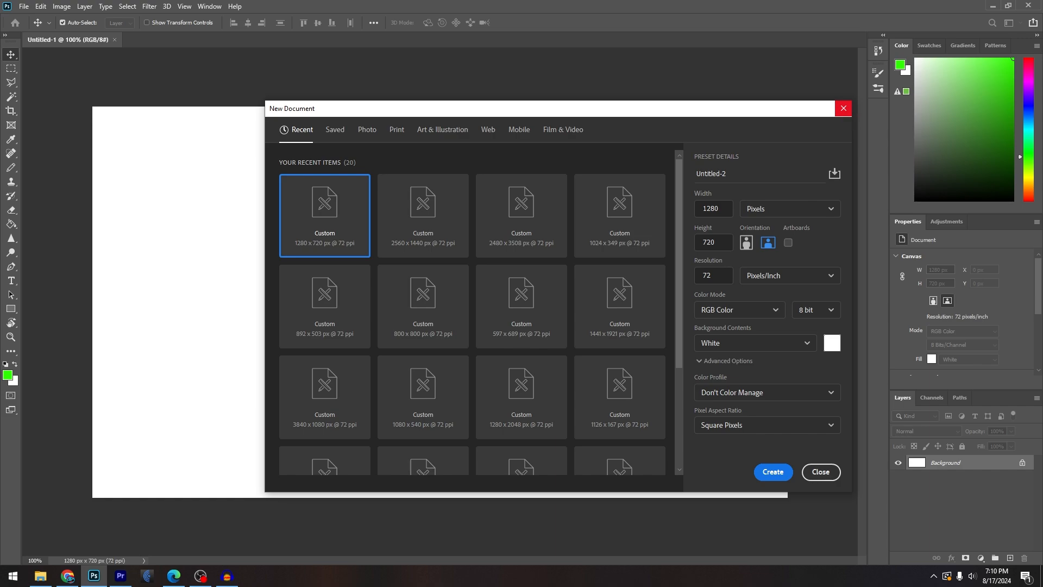
{"action": "key", "text": "Tab"}
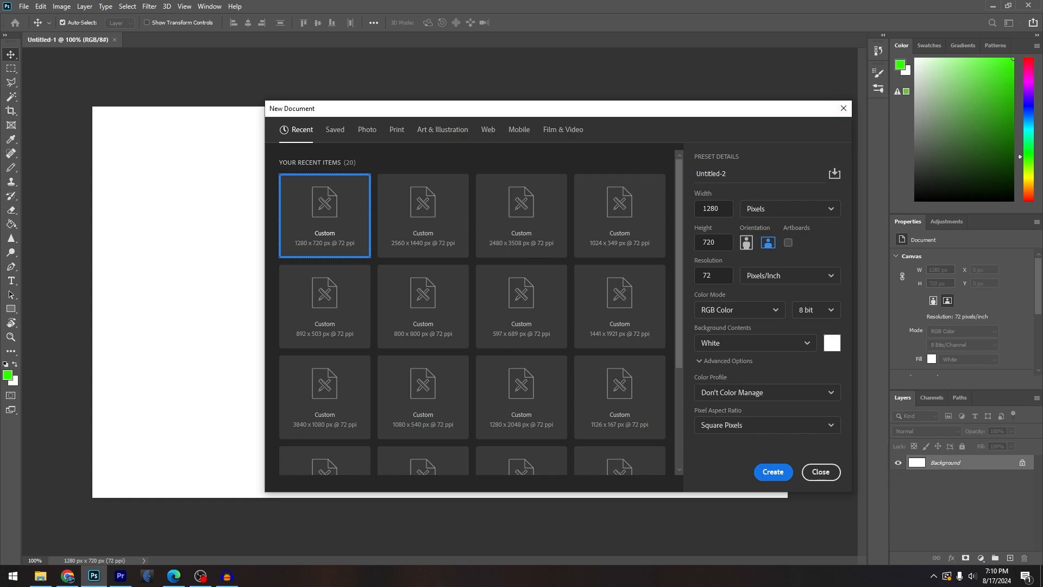
{"action": "left_click_drag", "start_coordinate": [703, 113], "coordinate": [737, 143]}
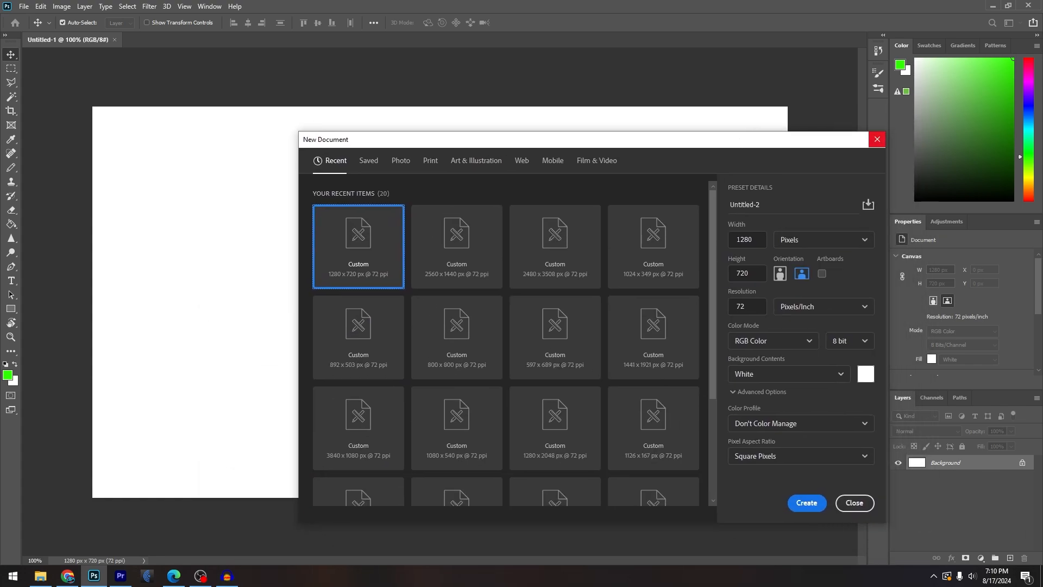
{"action": "left_click", "coordinate": [877, 139]}
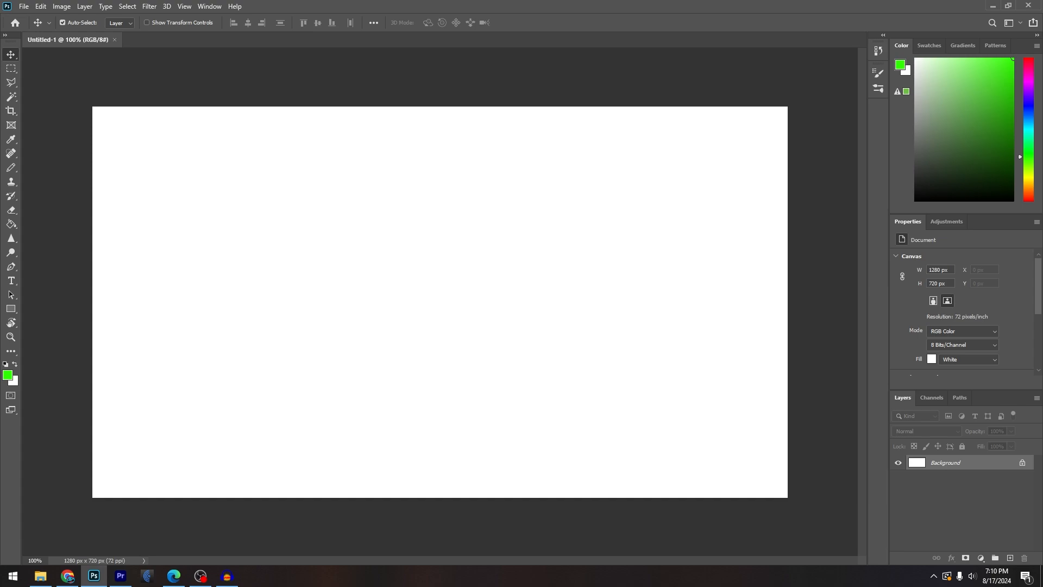
Switch to the browser and preview several example photos in the rule of thirds image results
{"action": "key", "text": "alt+Tab"}
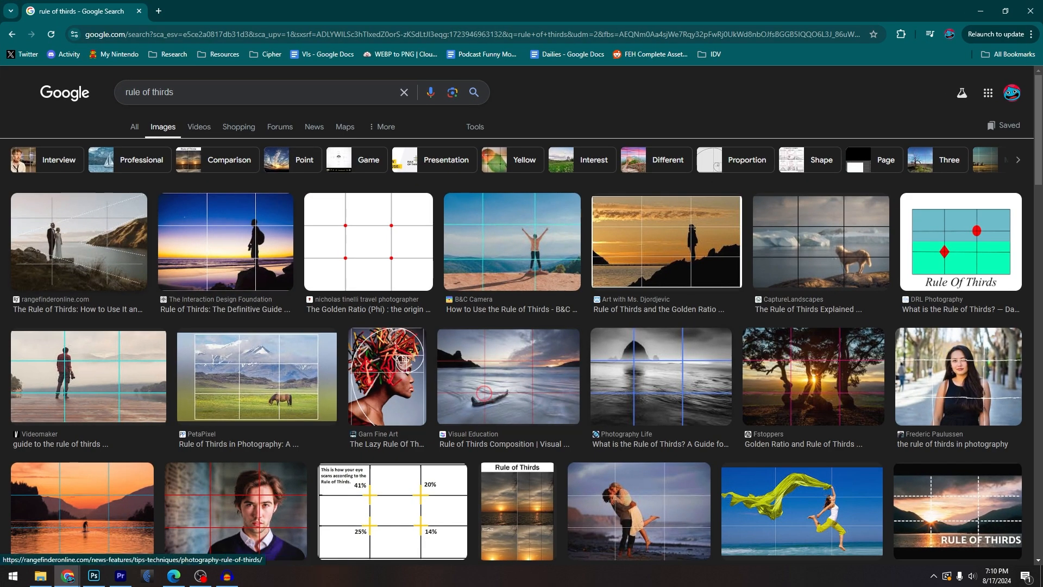
{"action": "left_click", "coordinate": [79, 242]}
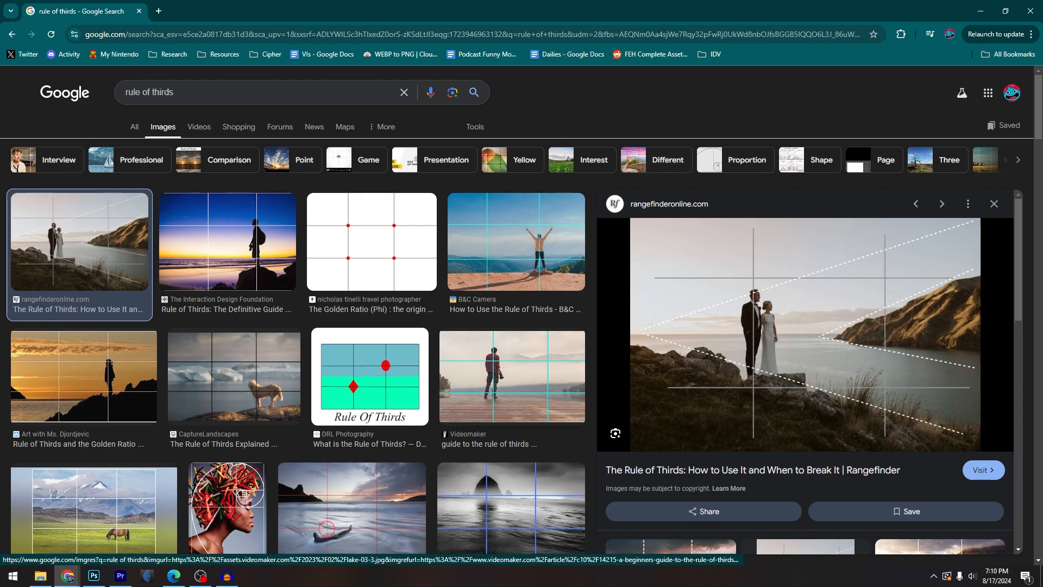
{"action": "left_click", "coordinate": [516, 242]}
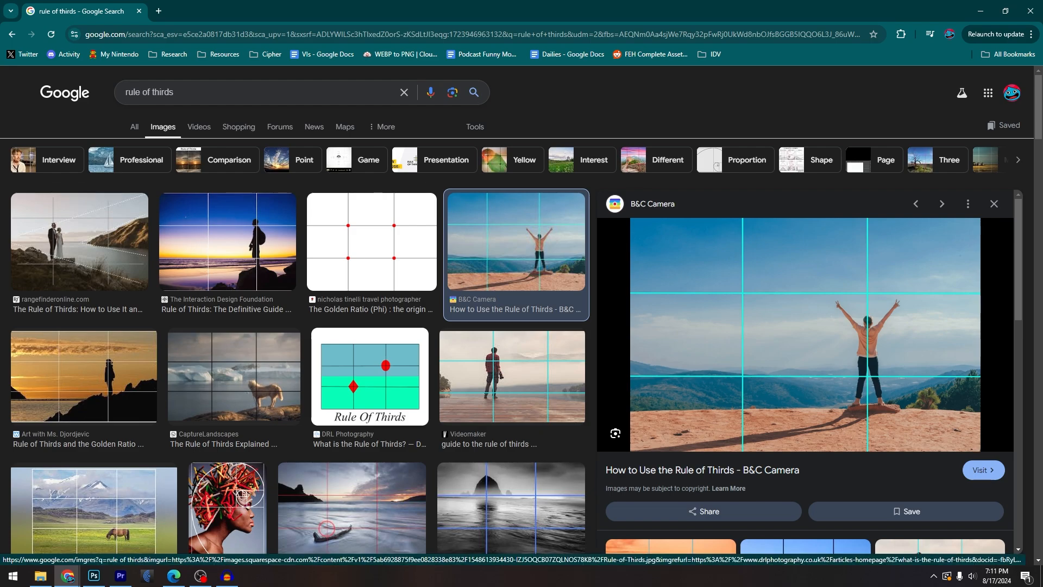
{"action": "left_click", "coordinate": [239, 378]}
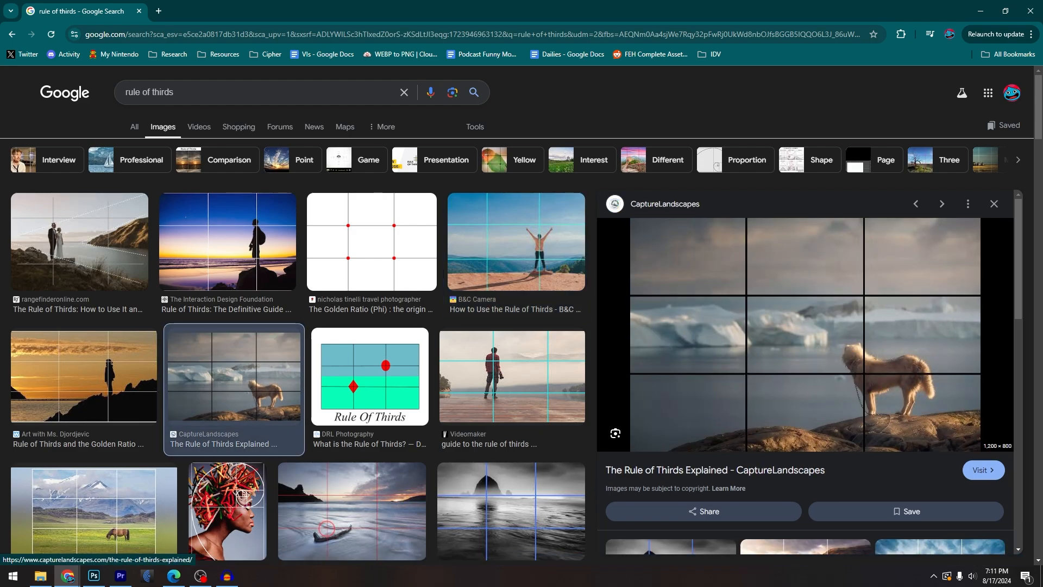
{"action": "scroll", "coordinate": [352, 478], "scroll_direction": "down", "scroll_amount": 2}
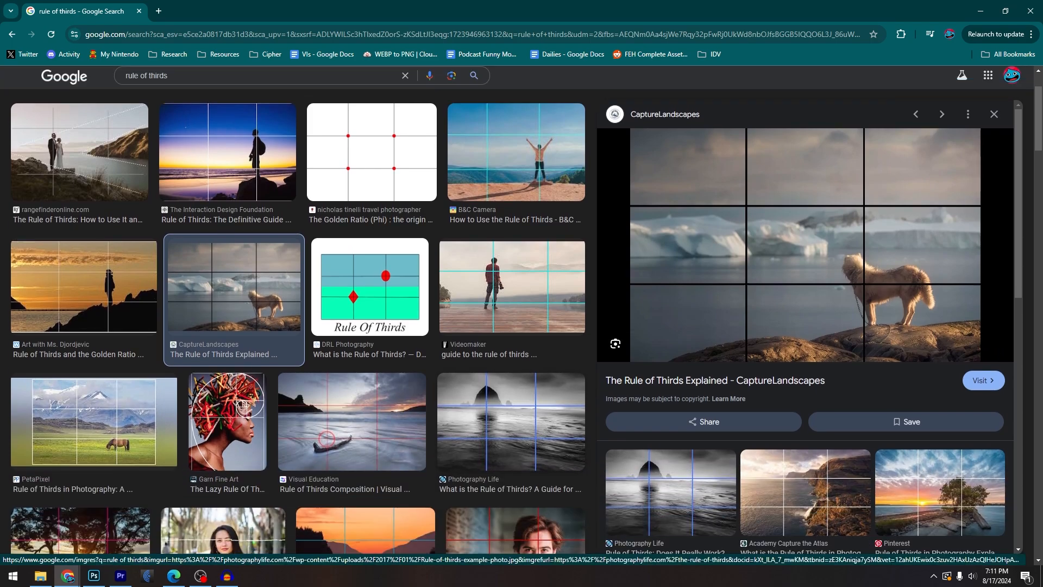
{"action": "left_click", "coordinate": [352, 403]}
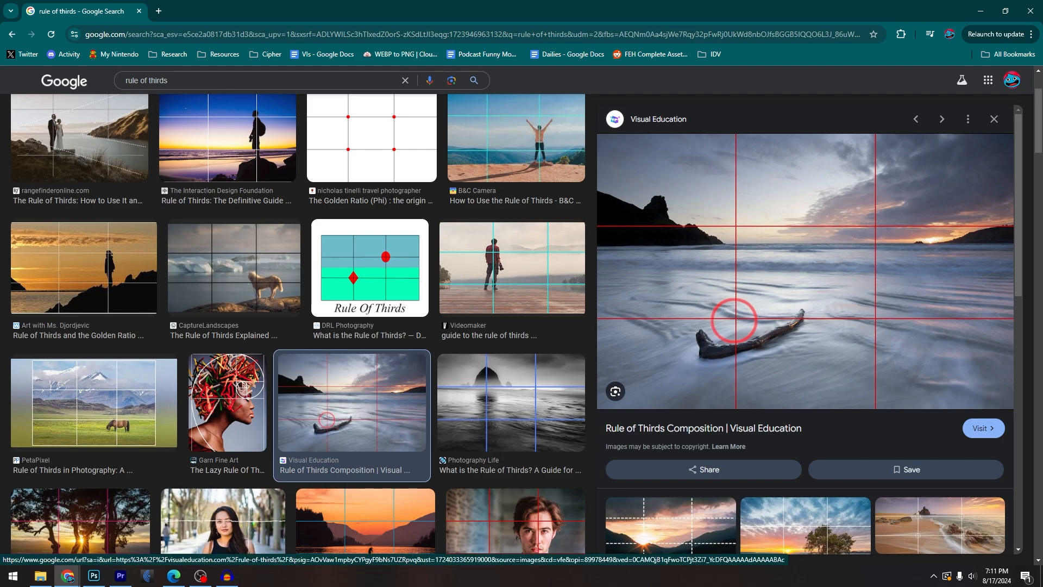
Copy the white rule-of-thirds grid with red intersection points from the image results and paste it into the Photoshop document
{"action": "left_click", "coordinate": [372, 138]}
{"action": "right_click", "coordinate": [786, 267]}
{"action": "left_click", "coordinate": [829, 429]}
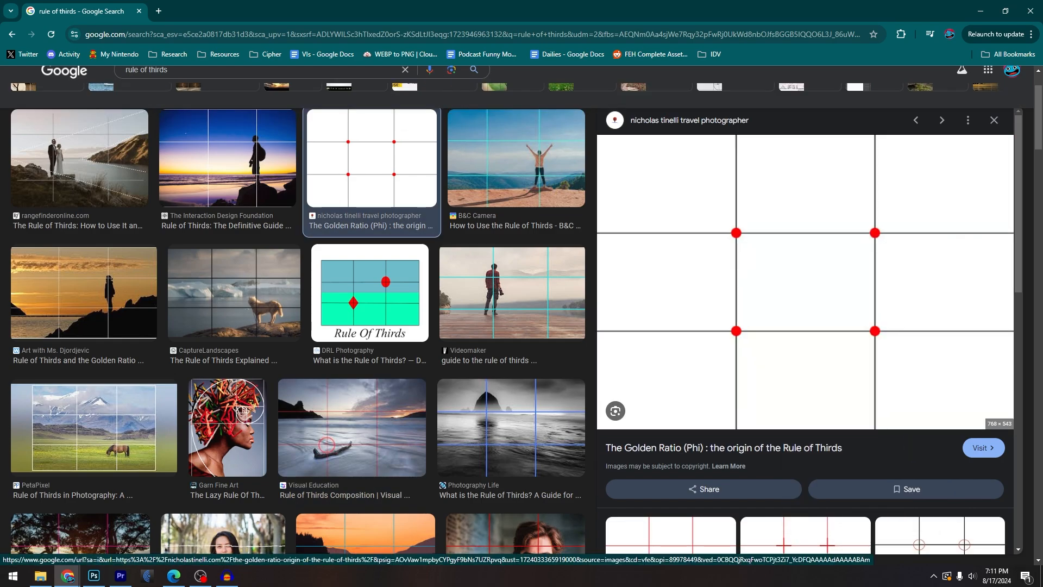
{"action": "key", "text": "alt+Tab"}
{"action": "key", "text": "ctrl+v"}
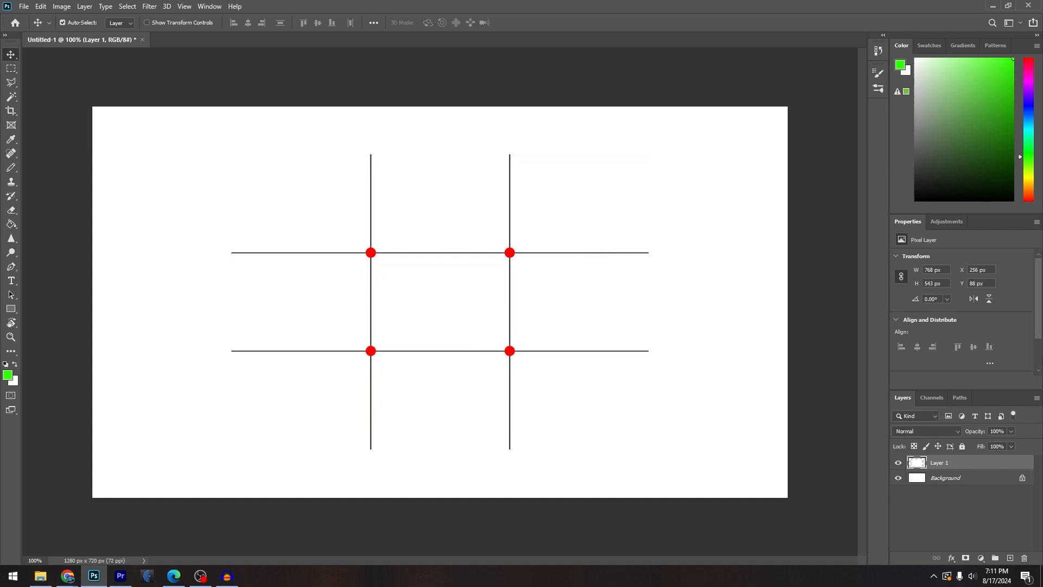
Free Transform the pasted grid to about 1282 × 906 px, spanning the full canvas width and centred vertically
{"action": "left_click", "coordinate": [23, 6]}
{"action": "mouse_move", "coordinate": [40, 7]}
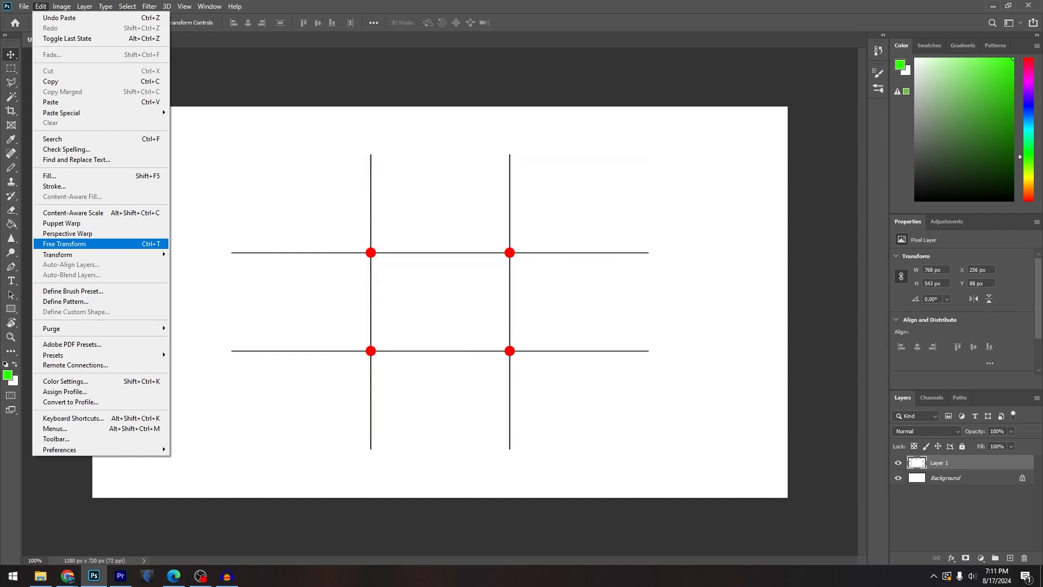
{"action": "left_click", "coordinate": [64, 243]}
{"action": "left_click_drag", "start_coordinate": [413, 278], "coordinate": [434, 288]}
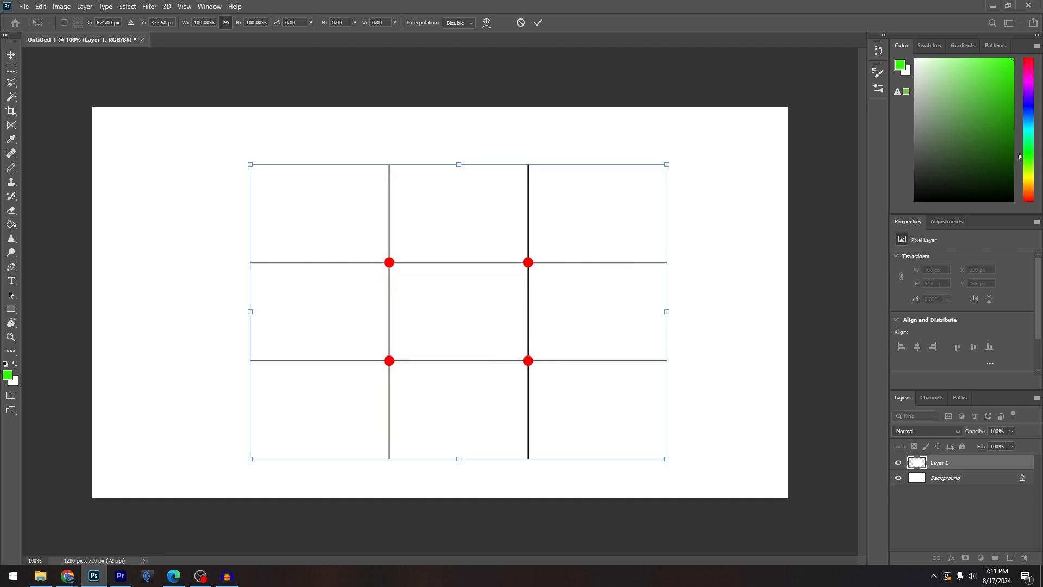
{"action": "left_click_drag", "start_coordinate": [465, 267], "coordinate": [307, 209]}
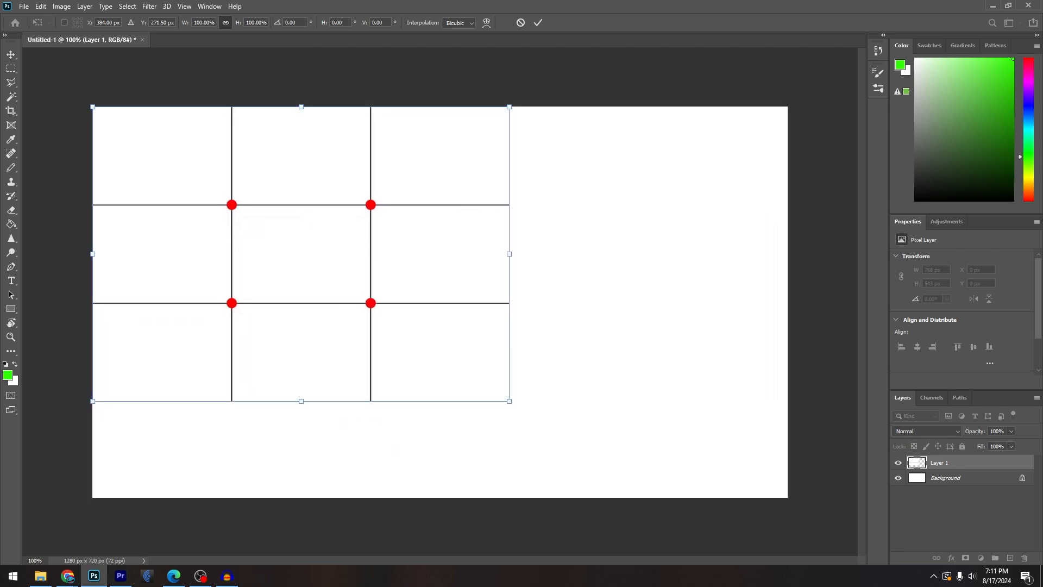
{"action": "left_click_drag", "start_coordinate": [509, 400], "coordinate": [902, 431]}
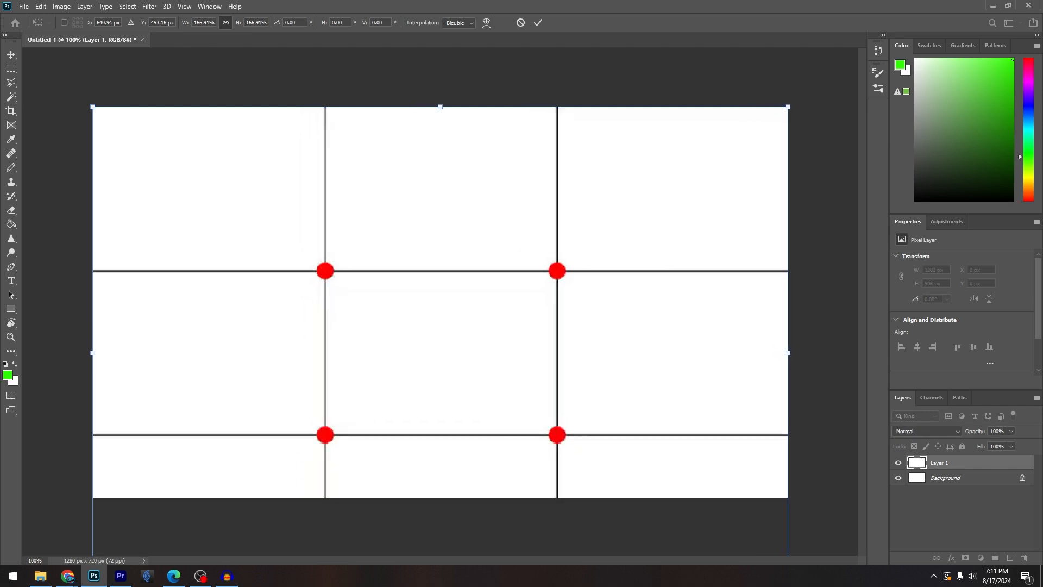
{"action": "left_click_drag", "start_coordinate": [489, 323], "coordinate": [495, 273]}
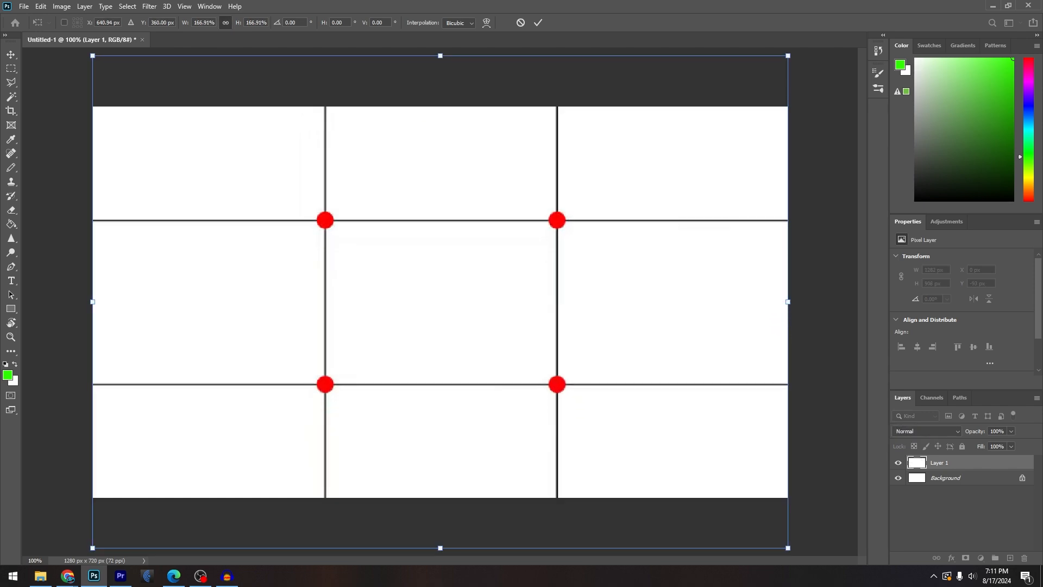
{"action": "key", "text": "Return"}
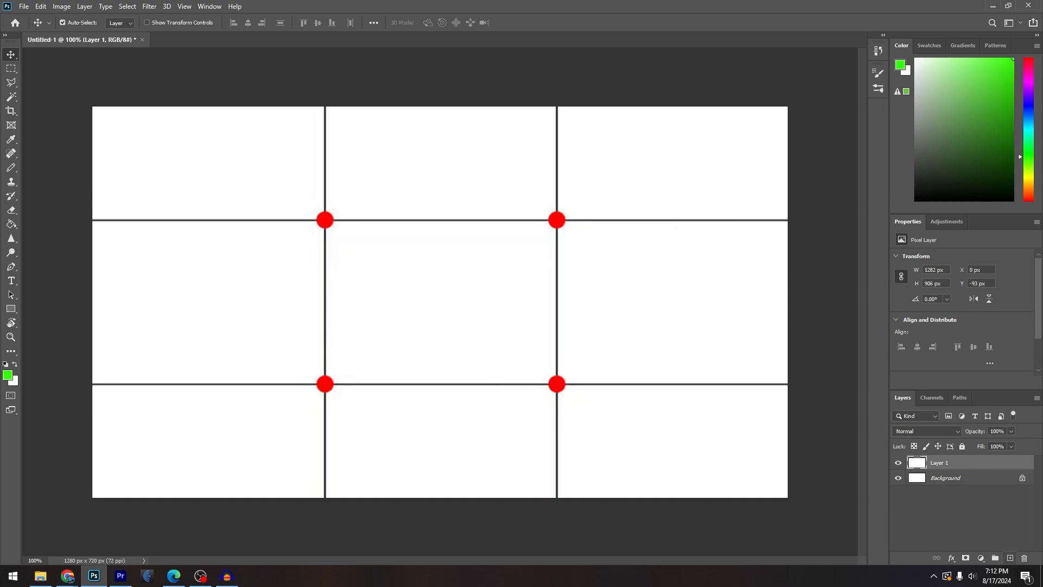
Add an empty layer above the grid layer and toggle the visibility of Layer 1 and Background to demonstrate the stack
{"action": "left_click", "coordinate": [1009, 557]}
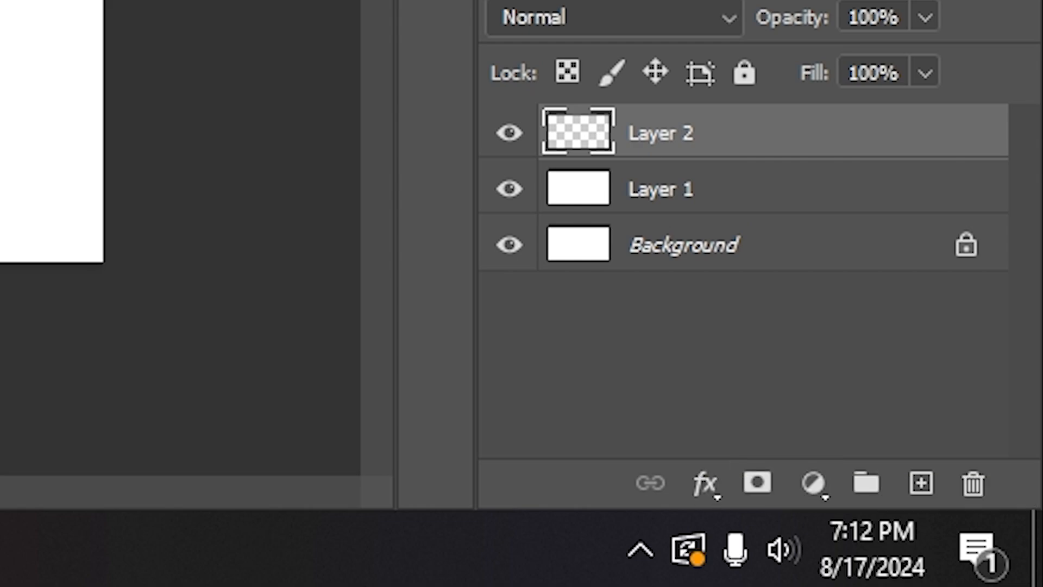
{"action": "left_click", "coordinate": [509, 188]}
{"action": "left_click", "coordinate": [509, 189]}
{"action": "left_click", "coordinate": [509, 188]}
{"action": "left_click", "coordinate": [509, 189]}
{"action": "left_click", "coordinate": [509, 244]}
{"action": "left_click", "coordinate": [509, 244]}
{"action": "left_click", "coordinate": [508, 244]}
{"action": "left_click", "coordinate": [509, 189]}
{"action": "left_click", "coordinate": [508, 188]}
{"action": "left_click", "coordinate": [509, 244]}
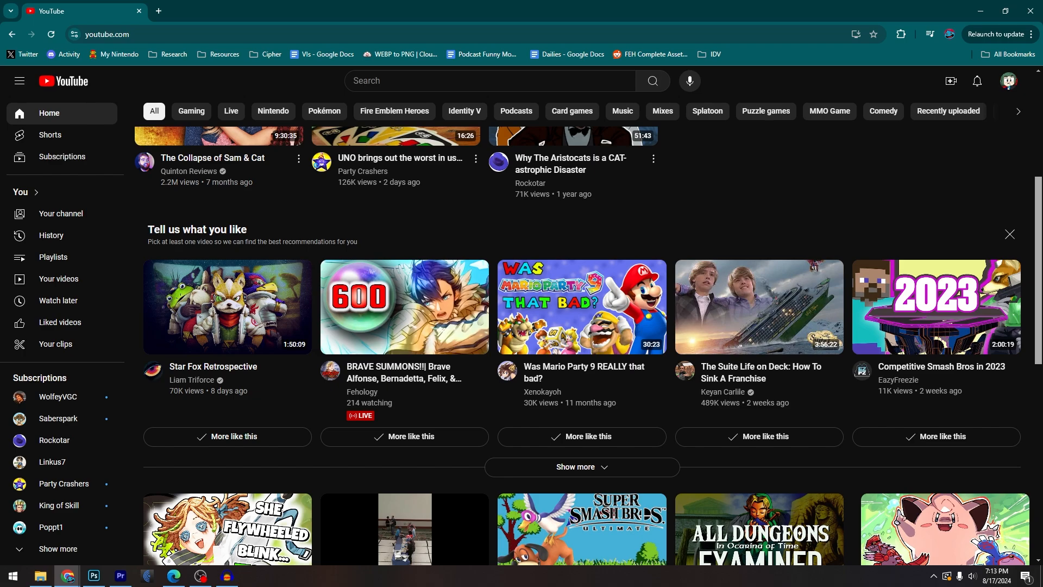
Browse the YouTube home feed and examine the composition of the video thumbnails
{"action": "scroll", "coordinate": [588, 325], "scroll_direction": "up", "scroll_amount": 5}
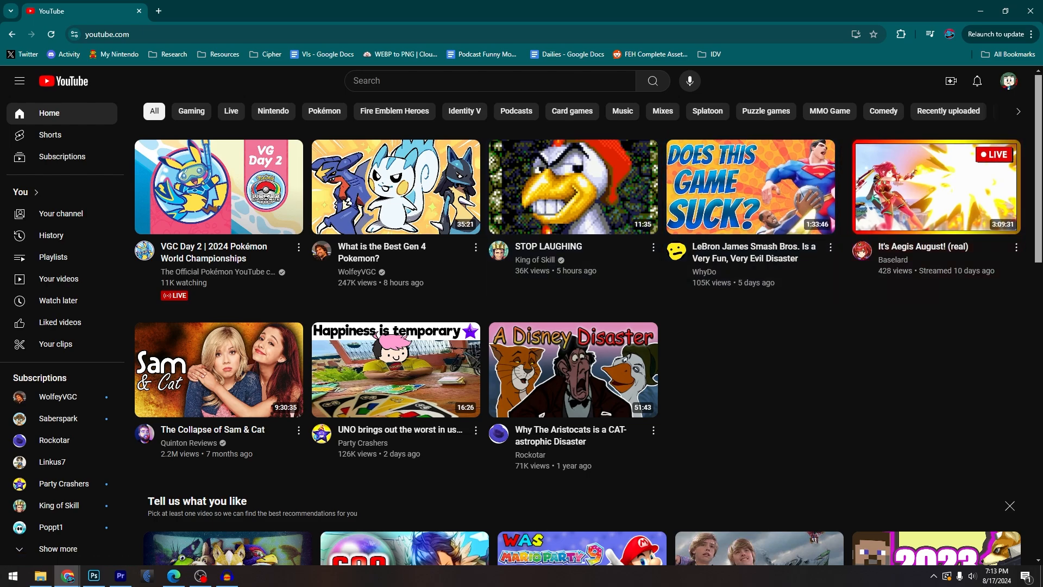
{"action": "scroll", "coordinate": [589, 342], "scroll_direction": "down", "scroll_amount": 10}
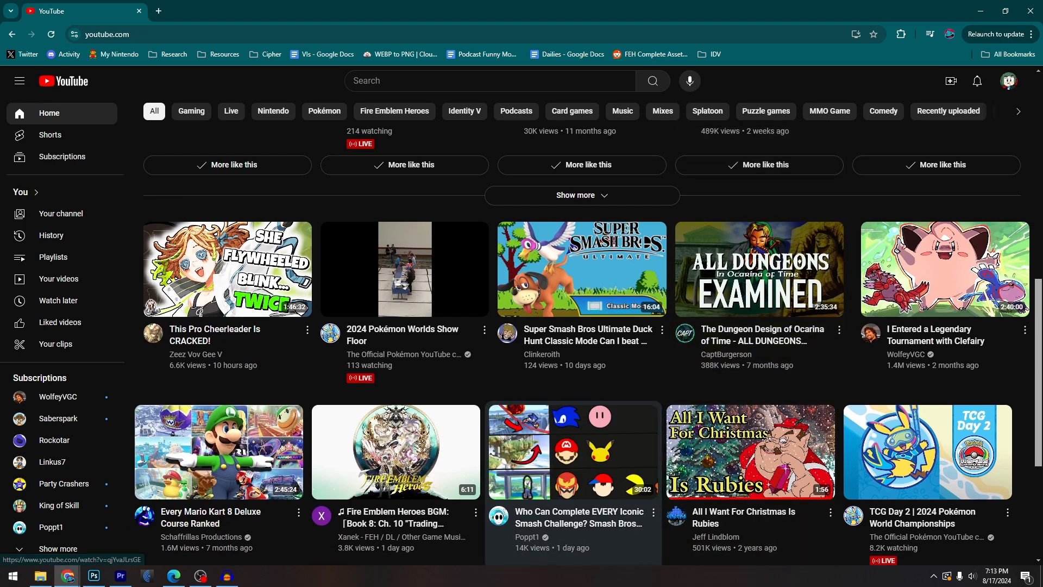
{"action": "scroll", "coordinate": [581, 326], "scroll_direction": "down", "scroll_amount": 4}
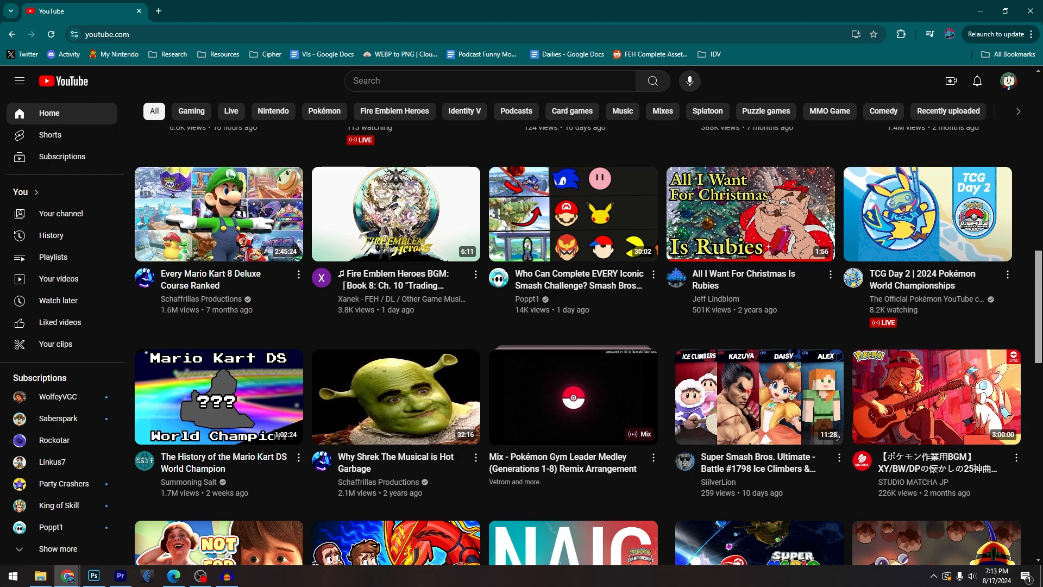
{"action": "scroll", "coordinate": [577, 326], "scroll_direction": "down", "scroll_amount": 5}
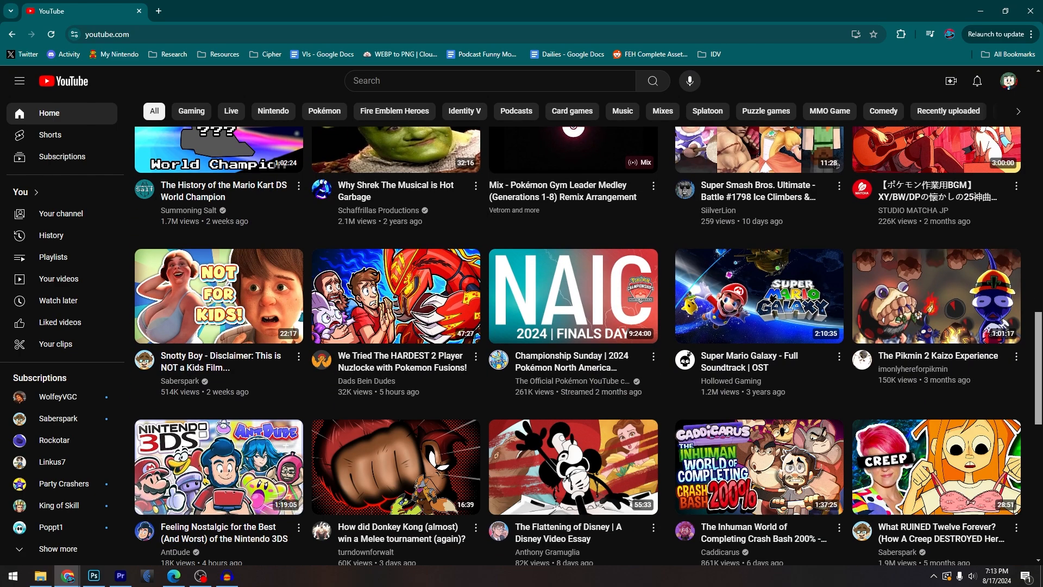
{"action": "scroll", "coordinate": [577, 325], "scroll_direction": "down", "scroll_amount": 2}
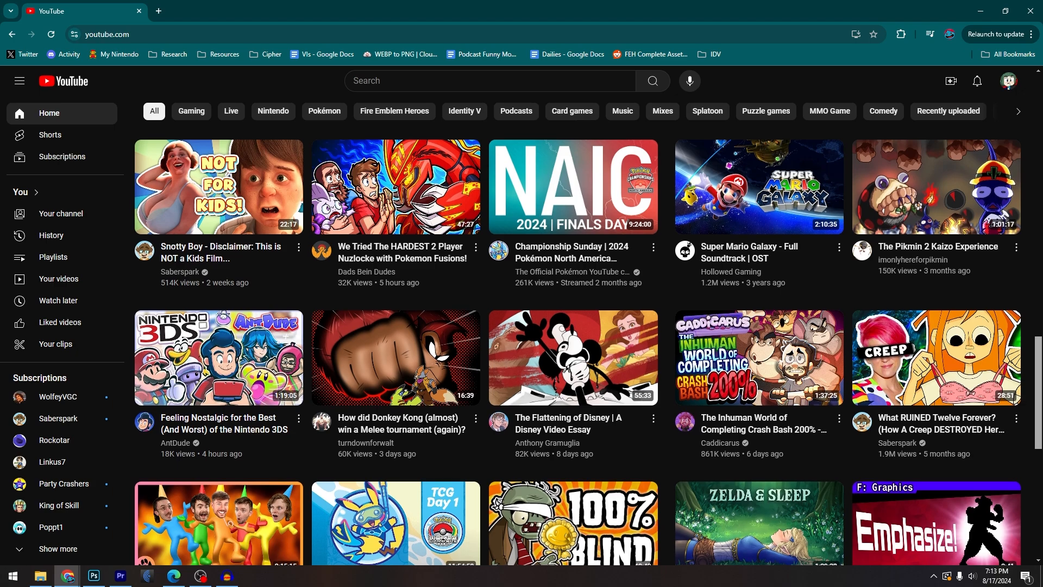
{"action": "scroll", "coordinate": [577, 326], "scroll_direction": "down", "scroll_amount": 4}
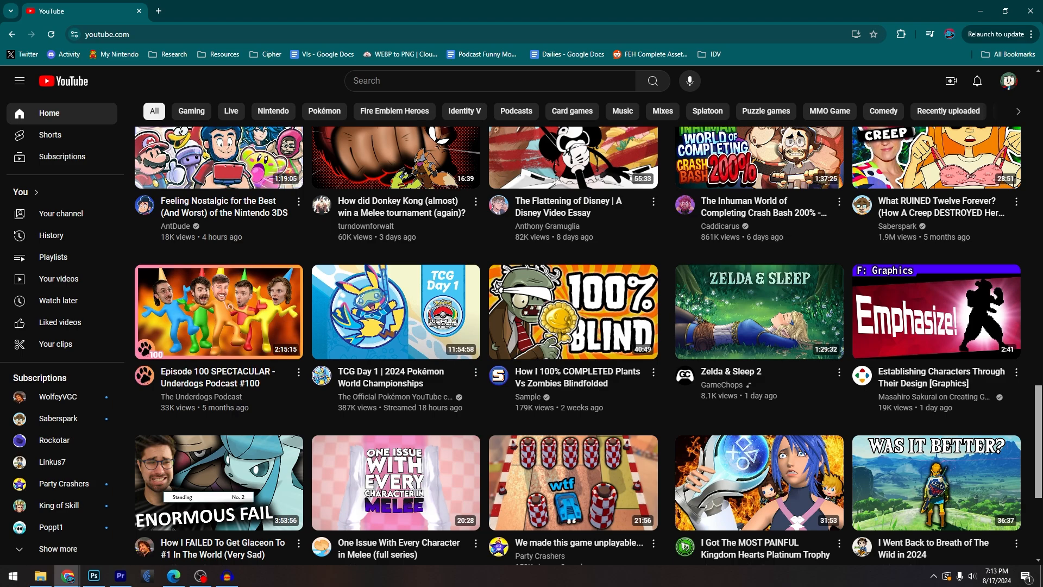
{"action": "scroll", "coordinate": [577, 346], "scroll_direction": "down", "scroll_amount": 2}
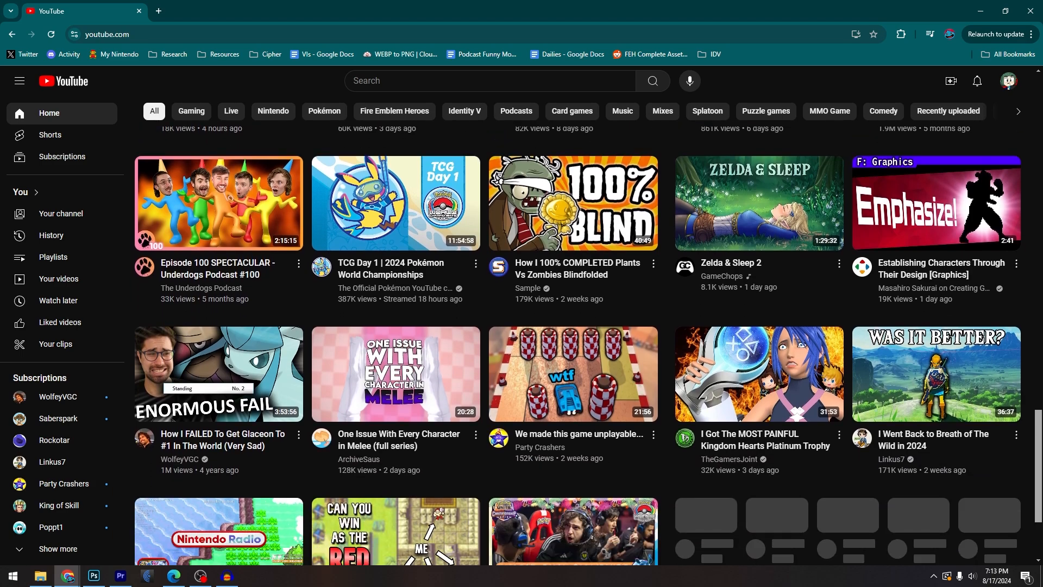
{"action": "scroll", "coordinate": [578, 346], "scroll_direction": "down", "scroll_amount": 1}
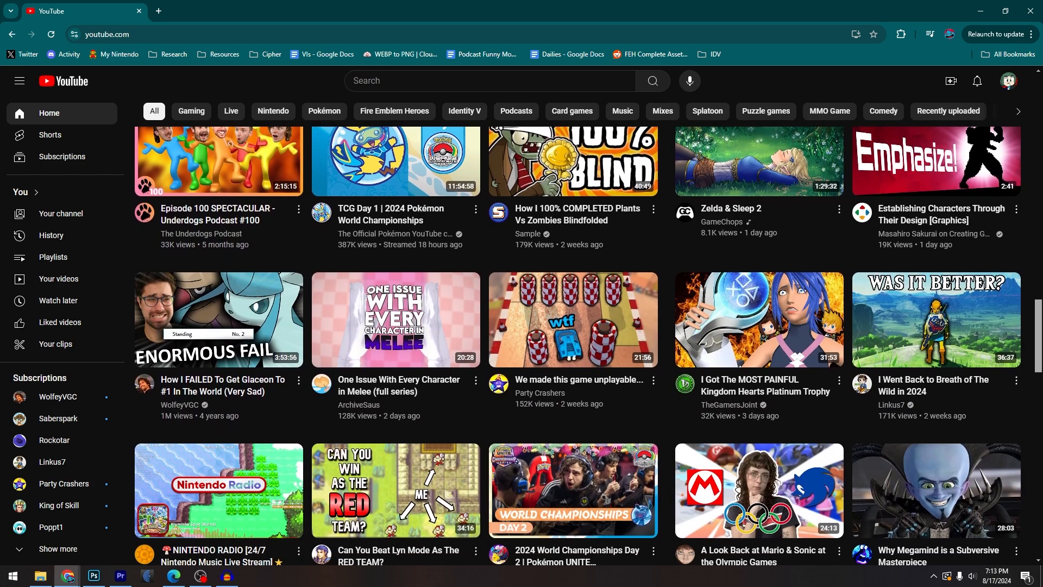
{"action": "scroll", "coordinate": [577, 346], "scroll_direction": "down", "scroll_amount": 4}
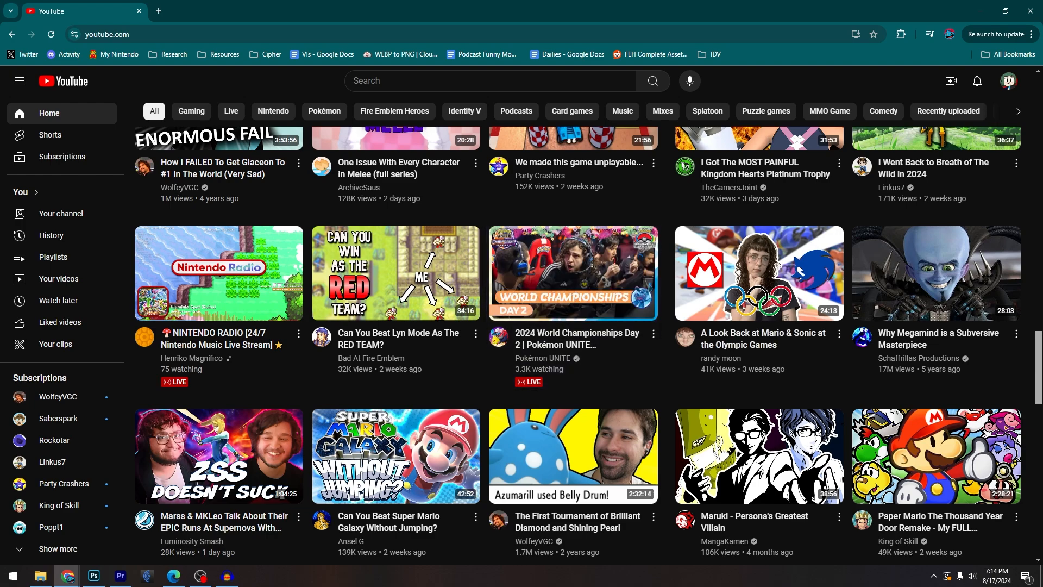
{"action": "scroll", "coordinate": [588, 345], "scroll_direction": "down", "scroll_amount": 7}
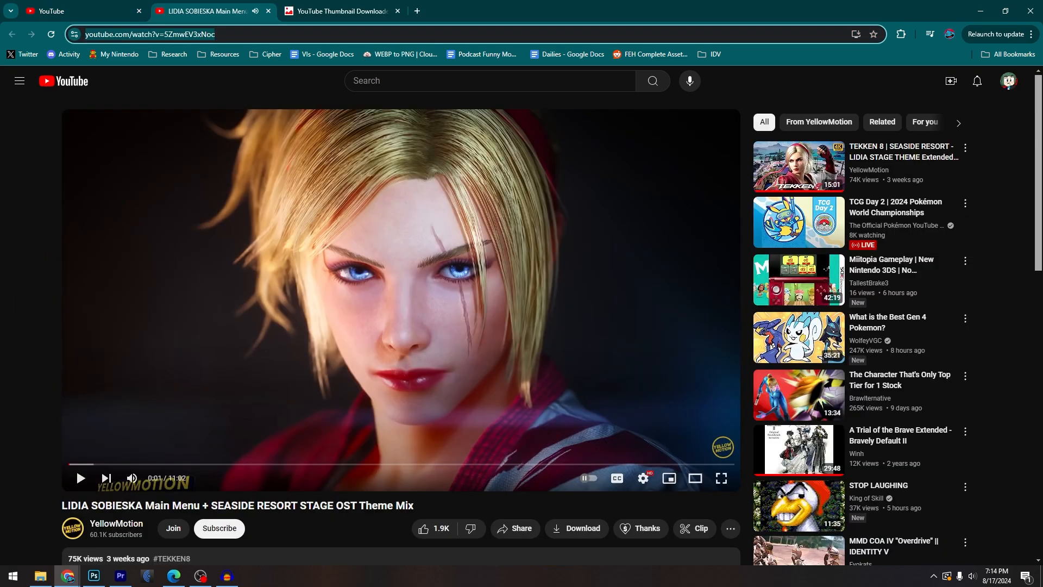
Copy the LIDIA SOBIESKA theme mix video's link and load it in the YouTube thumbnail downloader
{"action": "key", "text": "ctrl+c"}
{"action": "key", "text": "ctrl+Tab"}
{"action": "key", "text": "ctrl+v"}
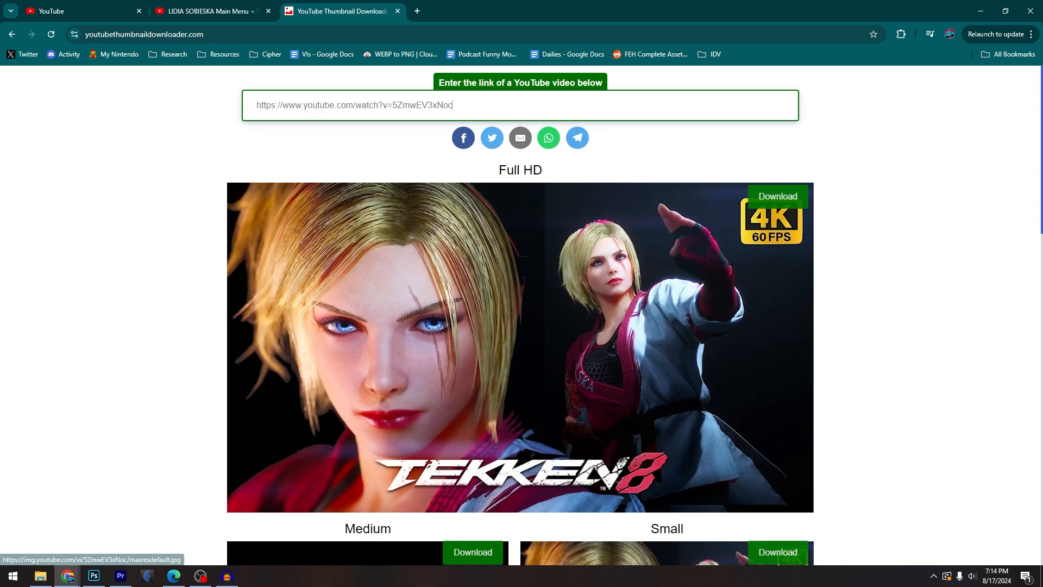
Open the Full HD TEKKEN 8 thumbnail, copy the image, and paste it into the Photoshop document on Layer 2
{"action": "left_click", "coordinate": [639, 247]}
{"action": "right_click", "coordinate": [640, 248]}
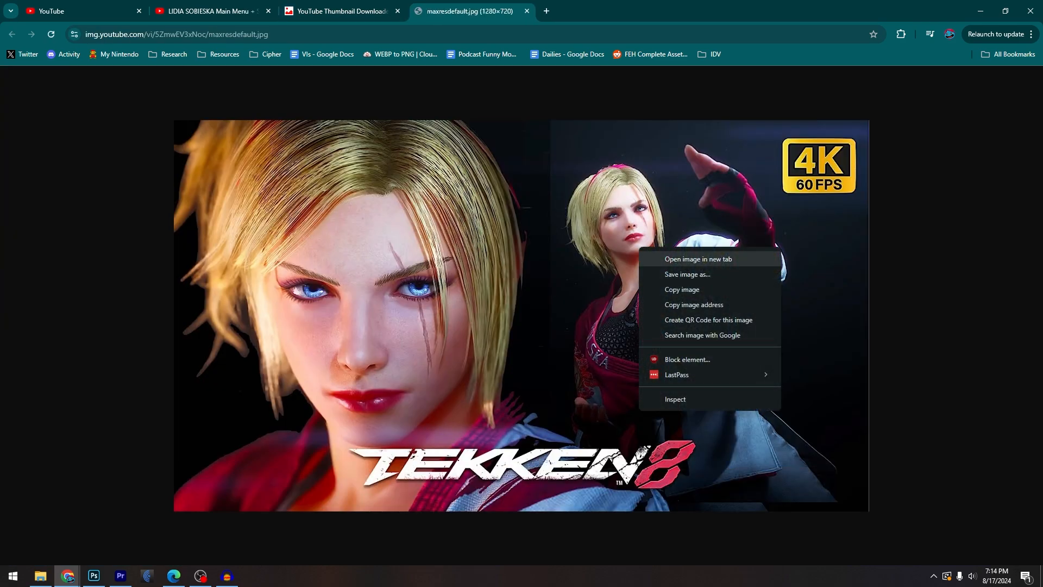
{"action": "left_click", "coordinate": [682, 289]}
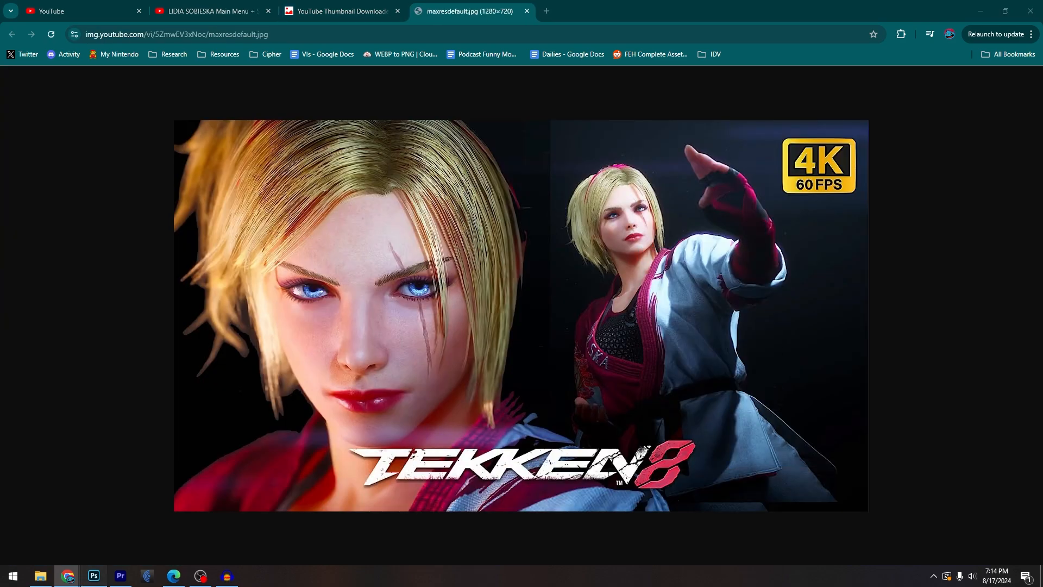
{"action": "left_click", "coordinate": [93, 575]}
{"action": "key", "text": "ctrl+v"}
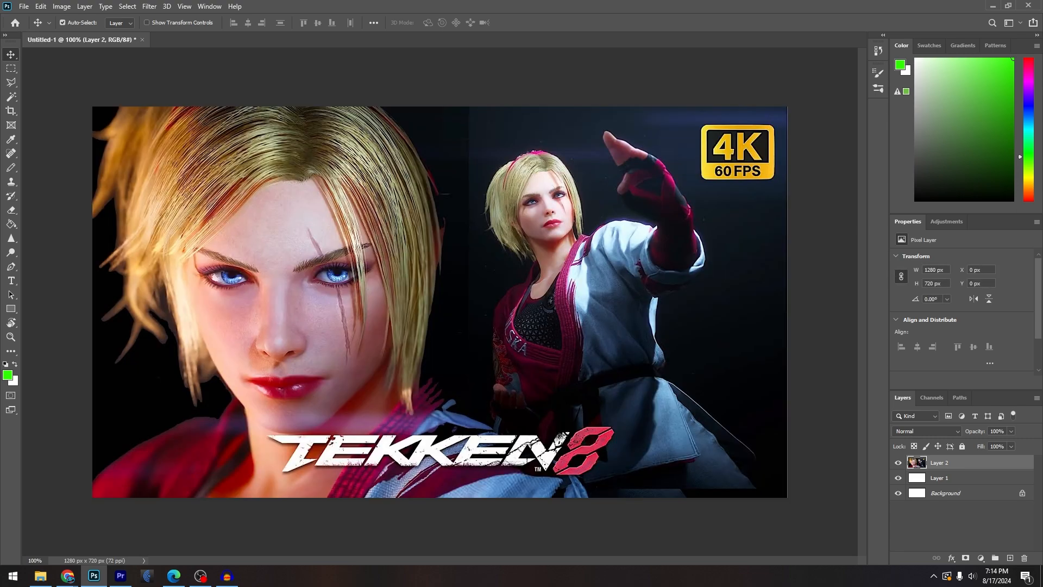
Lower Layer 1's opacity to 38% and move Layer 2 beneath it so the grid overlays the TEKKEN 8 thumbnail
{"action": "left_click", "coordinate": [956, 478]}
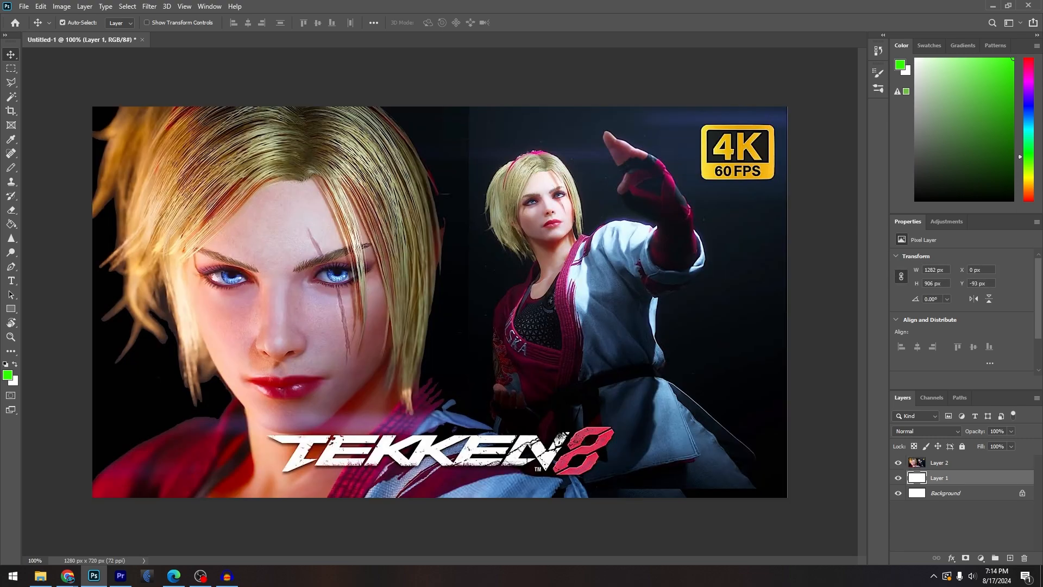
{"action": "left_click", "coordinate": [1010, 431]}
{"action": "left_click_drag", "start_coordinate": [1012, 443], "coordinate": [981, 444]}
{"action": "left_click", "coordinate": [956, 462]}
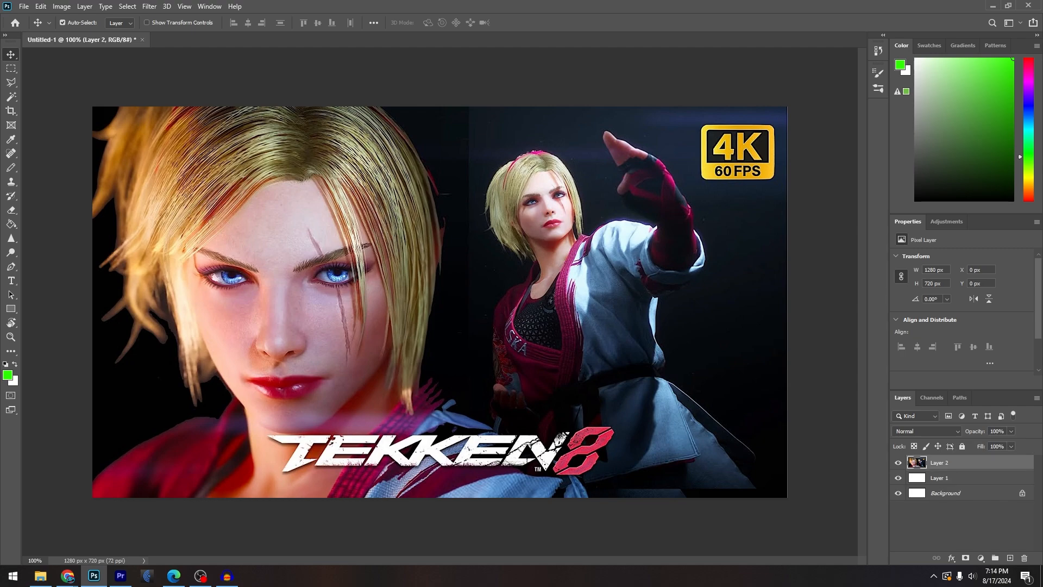
{"action": "left_click_drag", "start_coordinate": [956, 463], "coordinate": [956, 482]}
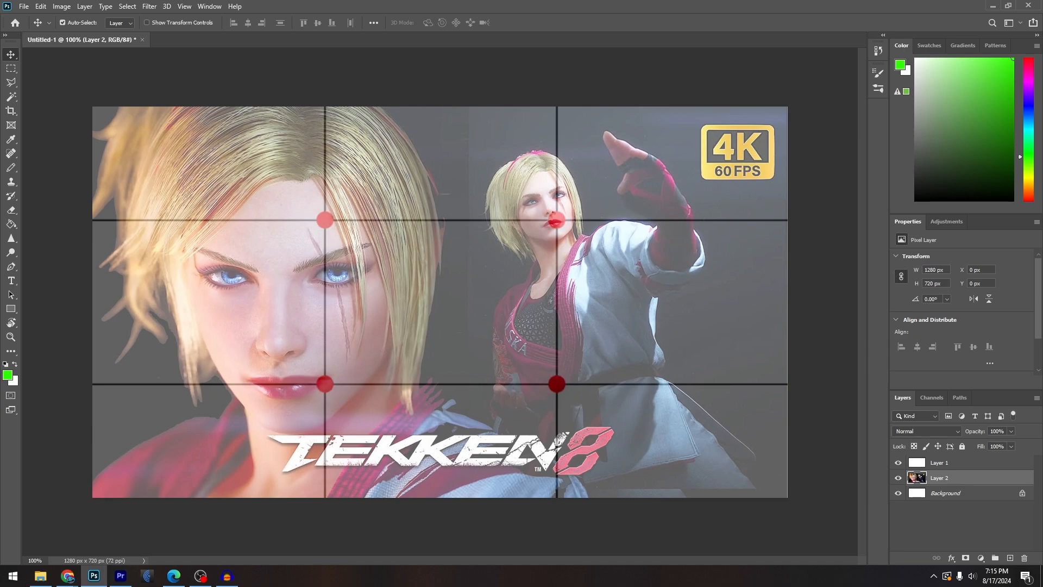
Toggle Layer 2's visibility off and on, and reset the foreground and background colors to their defaults
{"action": "left_click", "coordinate": [898, 478]}
{"action": "left_click", "coordinate": [898, 478]}
{"action": "key", "text": "d"}
{"action": "left_click", "coordinate": [11, 154]}
{"action": "mouse_move", "coordinate": [554, 181]}
{"action": "left_mouse_down"}
{"action": "mouse_move", "coordinate": [600, 182]}
{"action": "mouse_move", "coordinate": [519, 159]}
{"action": "mouse_move", "coordinate": [543, 153]}
{"action": "left_mouse_up"}
{"action": "key", "text": "ctrl+z"}
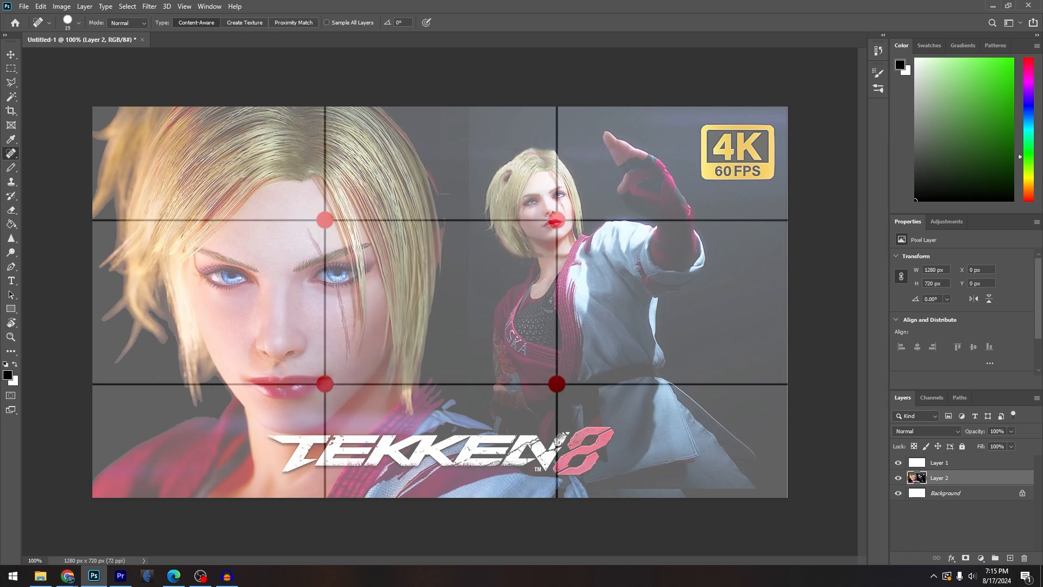
Switch to the Pencil tool, make two trial strokes over the close-up character's hair, and undo them
{"action": "key", "text": "b"}
{"action": "mouse_move", "coordinate": [244, 133]}
{"action": "left_mouse_down"}
{"action": "mouse_move", "coordinate": [277, 418]}
{"action": "mouse_move", "coordinate": [342, 166]}
{"action": "mouse_move", "coordinate": [241, 114]}
{"action": "left_mouse_up"}
{"action": "key", "text": "ctrl+z"}
{"action": "mouse_move", "coordinate": [305, 132]}
{"action": "left_mouse_down"}
{"action": "mouse_move", "coordinate": [312, 412]}
{"action": "mouse_move", "coordinate": [315, 152]}
{"action": "left_mouse_up"}
{"action": "key", "text": "ctrl+z"}
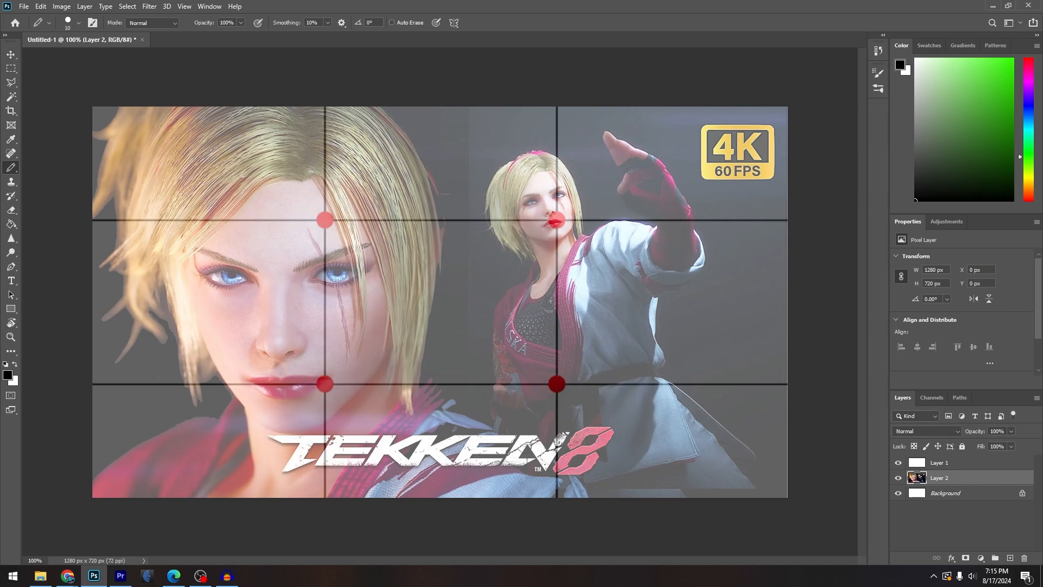
Restore Layer 1's opacity to 100% and hide the layer to reveal the plain thumbnail
{"action": "left_click", "coordinate": [957, 464]}
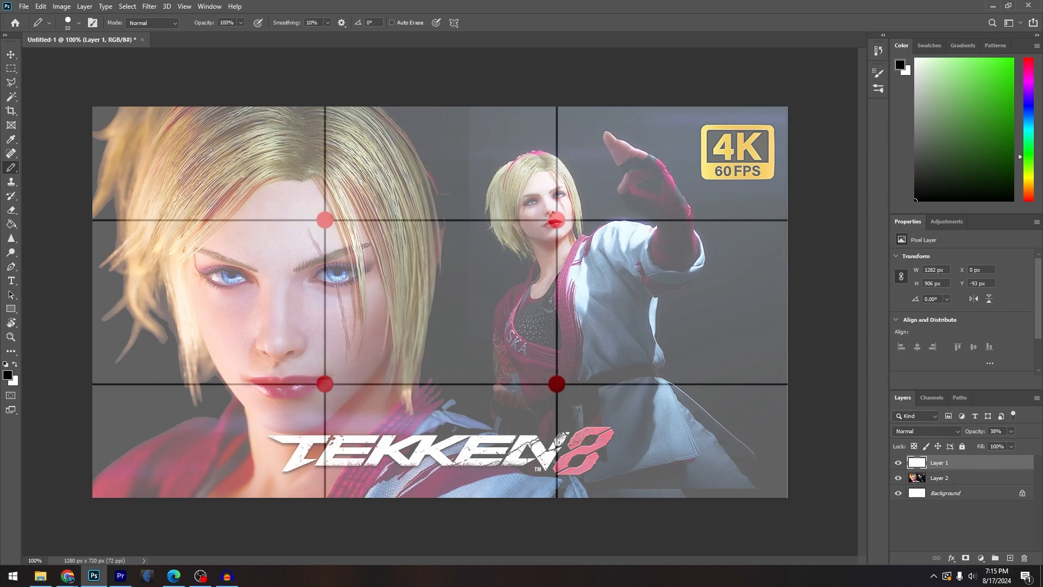
{"action": "left_click", "coordinate": [1010, 431]}
{"action": "left_click_drag", "start_coordinate": [1002, 444], "coordinate": [1035, 444]}
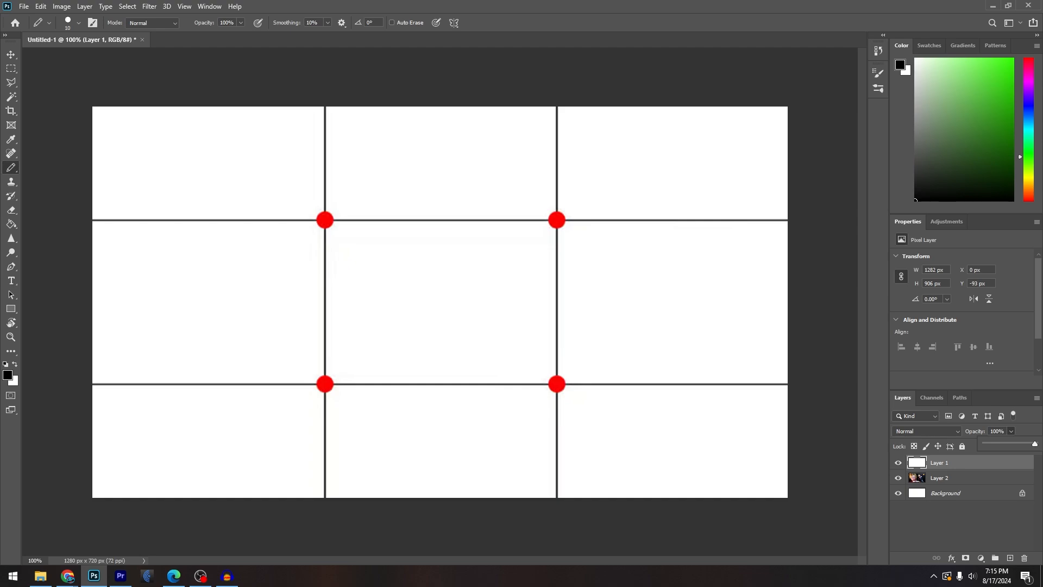
{"action": "left_click", "coordinate": [897, 463]}
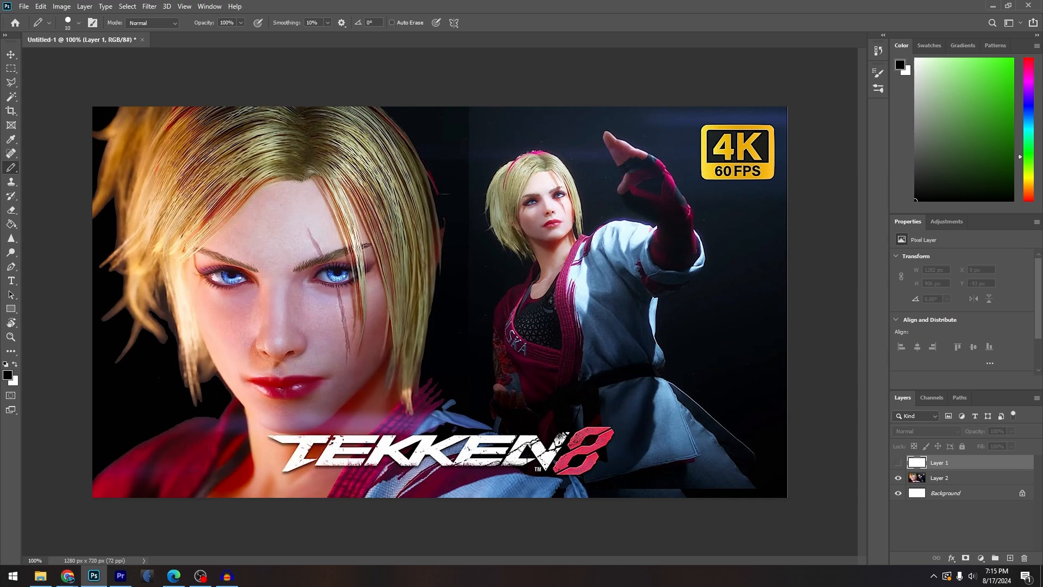
Add a new layer and circle both the close-up face and the full-body character in black with the Pencil tool
{"action": "left_click", "coordinate": [1010, 558]}
{"action": "mouse_move", "coordinate": [233, 140]}
{"action": "left_mouse_down"}
{"action": "mouse_move", "coordinate": [167, 304]}
{"action": "mouse_move", "coordinate": [431, 387]}
{"action": "left_mouse_up"}
{"action": "left_click_drag", "start_coordinate": [429, 344], "coordinate": [260, 155]}
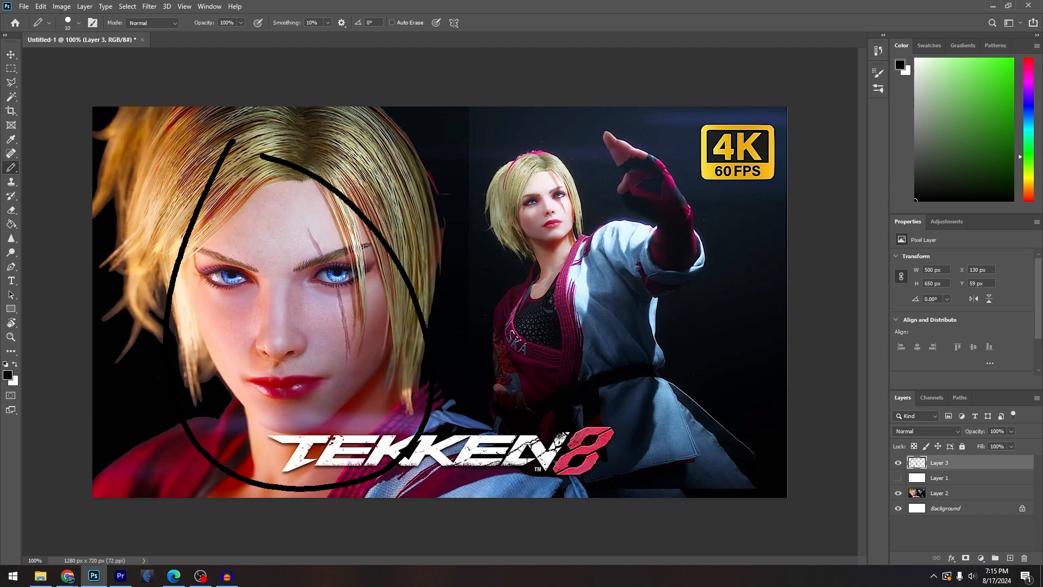
{"action": "mouse_move", "coordinate": [548, 144]}
{"action": "left_mouse_down"}
{"action": "mouse_move", "coordinate": [484, 274]}
{"action": "mouse_move", "coordinate": [485, 401]}
{"action": "mouse_move", "coordinate": [607, 452]}
{"action": "mouse_move", "coordinate": [686, 331]}
{"action": "mouse_move", "coordinate": [635, 178]}
{"action": "mouse_move", "coordinate": [549, 144]}
{"action": "left_mouse_up"}
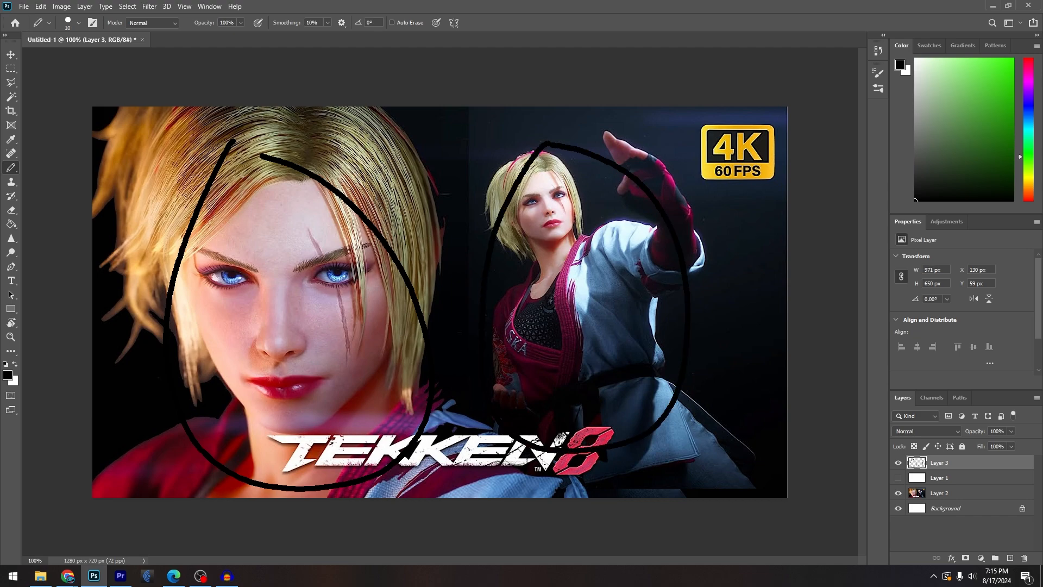
Scribble black lines through the background areas around both characters and draw further loops around the close-up face
{"action": "mouse_move", "coordinate": [116, 108]}
{"action": "left_mouse_down"}
{"action": "mouse_move", "coordinate": [155, 128]}
{"action": "mouse_move", "coordinate": [136, 271]}
{"action": "mouse_move", "coordinate": [250, 497]}
{"action": "mouse_move", "coordinate": [459, 443]}
{"action": "mouse_move", "coordinate": [431, 347]}
{"action": "mouse_move", "coordinate": [435, 146]}
{"action": "mouse_move", "coordinate": [782, 130]}
{"action": "mouse_move", "coordinate": [733, 282]}
{"action": "mouse_move", "coordinate": [706, 480]}
{"action": "mouse_move", "coordinate": [663, 491]}
{"action": "left_mouse_up"}
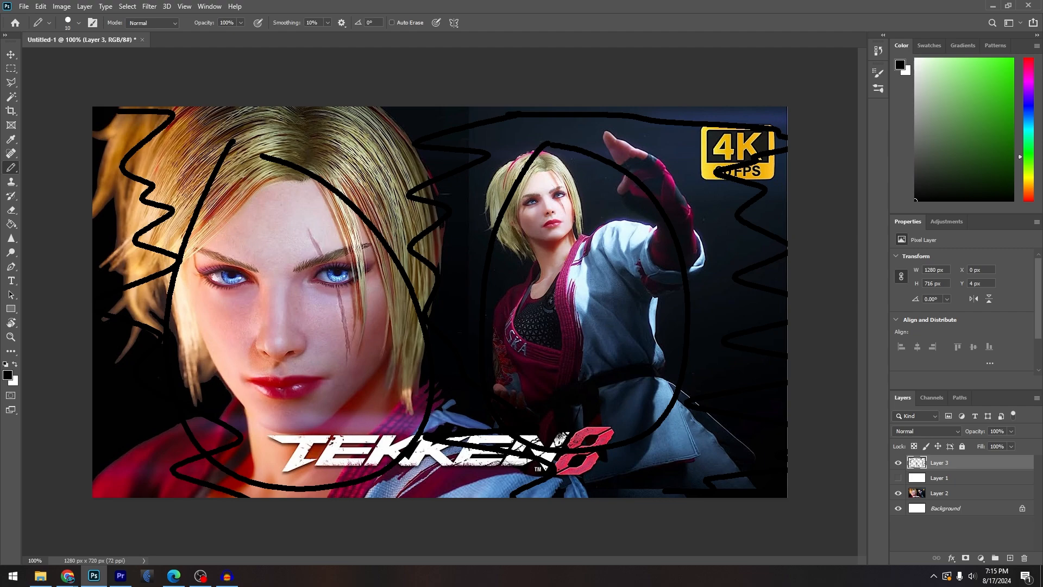
{"action": "mouse_move", "coordinate": [220, 107]}
{"action": "left_mouse_down"}
{"action": "mouse_move", "coordinate": [163, 320]}
{"action": "mouse_move", "coordinate": [212, 426]}
{"action": "left_mouse_up"}
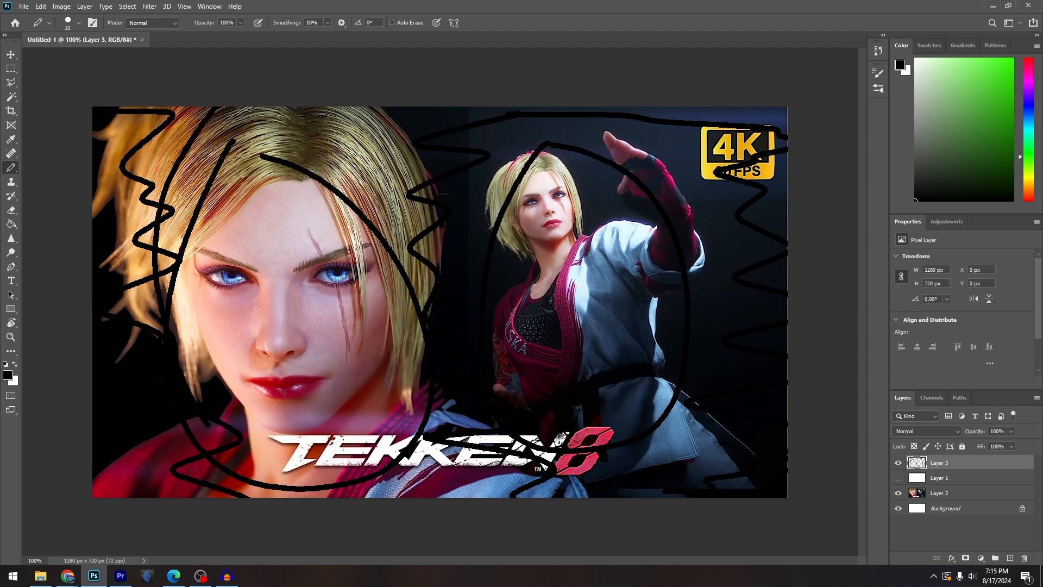
{"action": "mouse_move", "coordinate": [234, 131]}
{"action": "left_mouse_down"}
{"action": "mouse_move", "coordinate": [291, 139]}
{"action": "mouse_move", "coordinate": [203, 128]}
{"action": "mouse_move", "coordinate": [155, 326]}
{"action": "mouse_move", "coordinate": [323, 168]}
{"action": "mouse_move", "coordinate": [348, 491]}
{"action": "mouse_move", "coordinate": [163, 489]}
{"action": "left_mouse_up"}
Circle the close-up face in red and the full-body character in blue to mark the two subjects
{"action": "left_click", "coordinate": [1013, 58]}
{"action": "mouse_move", "coordinate": [459, 495]}
{"action": "left_mouse_down"}
{"action": "mouse_move", "coordinate": [179, 272]}
{"action": "mouse_move", "coordinate": [168, 397]}
{"action": "left_mouse_up"}
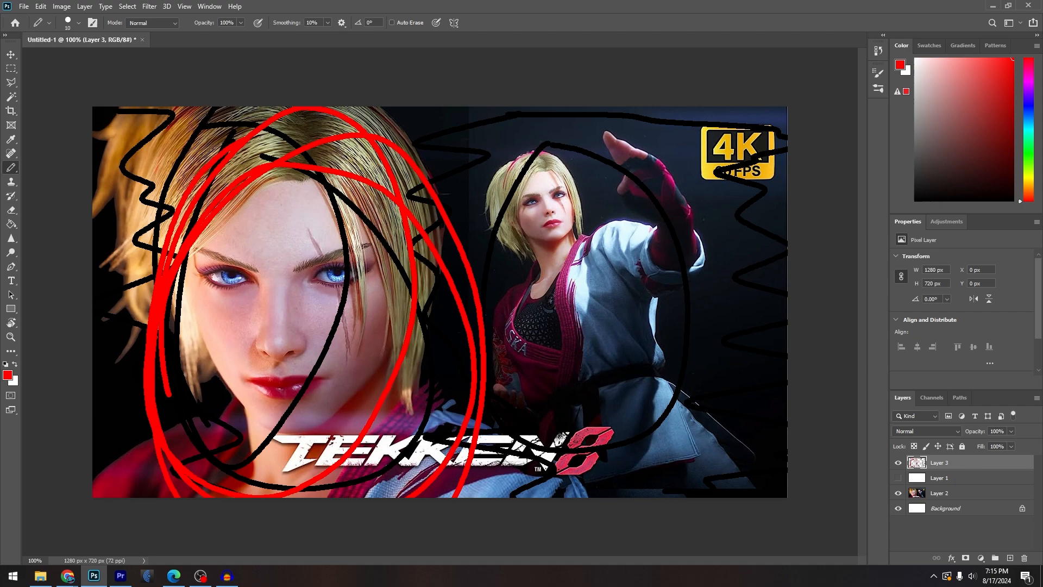
{"action": "left_click", "coordinate": [1029, 102]}
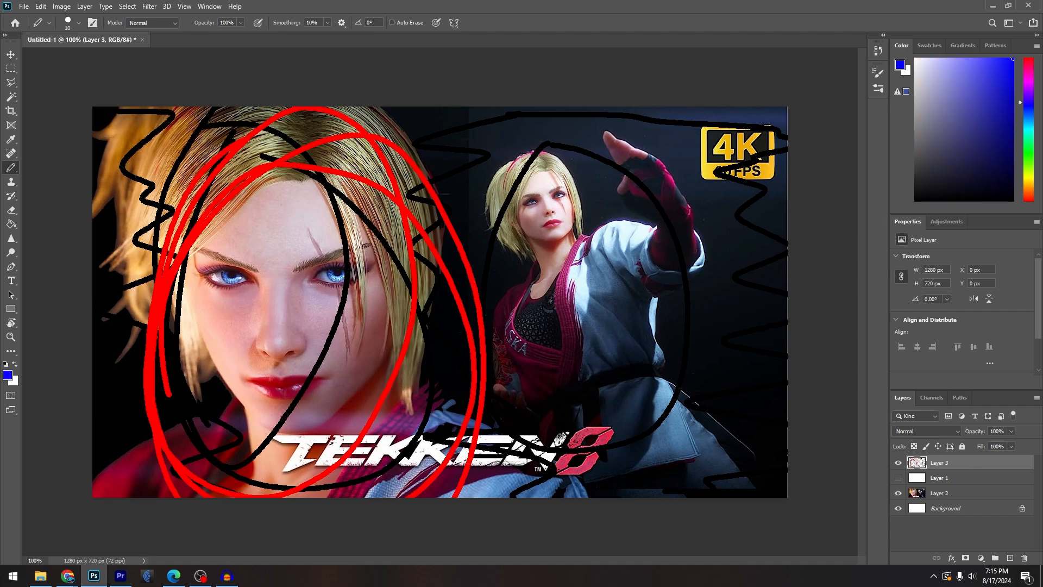
{"action": "mouse_move", "coordinate": [538, 140]}
{"action": "left_mouse_down"}
{"action": "mouse_move", "coordinate": [592, 467]}
{"action": "mouse_move", "coordinate": [597, 154]}
{"action": "mouse_move", "coordinate": [674, 380]}
{"action": "mouse_move", "coordinate": [489, 277]}
{"action": "left_mouse_up"}
{"action": "left_click_drag", "start_coordinate": [511, 361], "coordinate": [670, 415]}
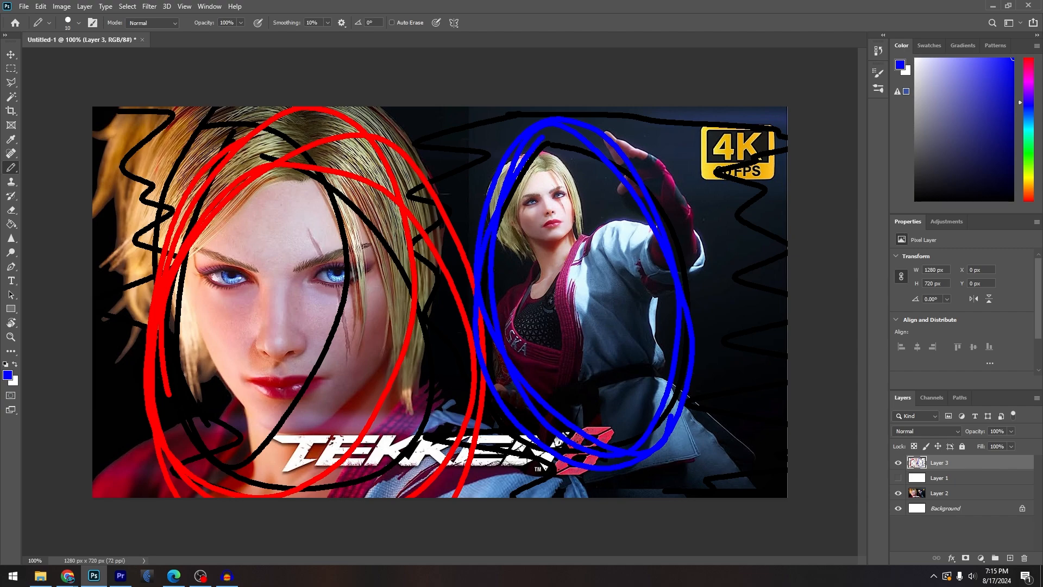
Mark the background areas beside and between the two characters with green zigzag lines
{"action": "left_click", "coordinate": [1028, 163]}
{"action": "mouse_move", "coordinate": [443, 117]}
{"action": "left_mouse_down"}
{"action": "mouse_move", "coordinate": [442, 140]}
{"action": "mouse_move", "coordinate": [465, 193]}
{"action": "left_mouse_up"}
{"action": "mouse_move", "coordinate": [150, 112]}
{"action": "left_mouse_down"}
{"action": "mouse_move", "coordinate": [144, 206]}
{"action": "mouse_move", "coordinate": [163, 413]}
{"action": "mouse_move", "coordinate": [135, 477]}
{"action": "left_mouse_up"}
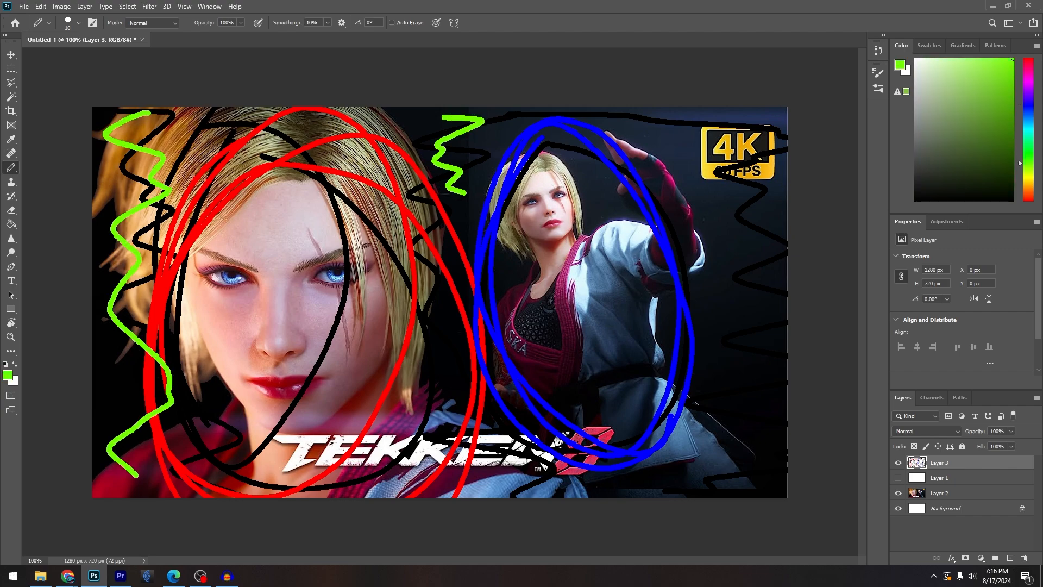
{"action": "left_click_drag", "start_coordinate": [493, 424], "coordinate": [541, 492]}
{"action": "mouse_move", "coordinate": [718, 115]}
{"action": "left_mouse_down"}
{"action": "mouse_move", "coordinate": [696, 180]}
{"action": "mouse_move", "coordinate": [766, 260]}
{"action": "mouse_move", "coordinate": [669, 485]}
{"action": "mouse_move", "coordinate": [724, 455]}
{"action": "mouse_move", "coordinate": [770, 366]}
{"action": "mouse_move", "coordinate": [749, 307]}
{"action": "left_mouse_up"}
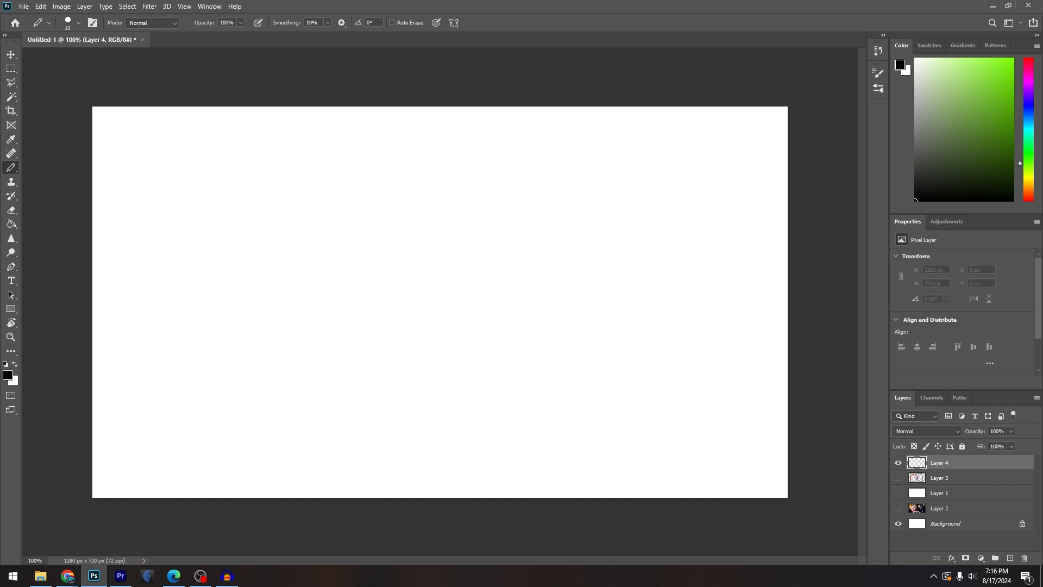
Place SUMMER EVENT.png from File Explorer's Thumbnails folder into the Photoshop document and add an empty layer above it
{"action": "left_click", "coordinate": [40, 575]}
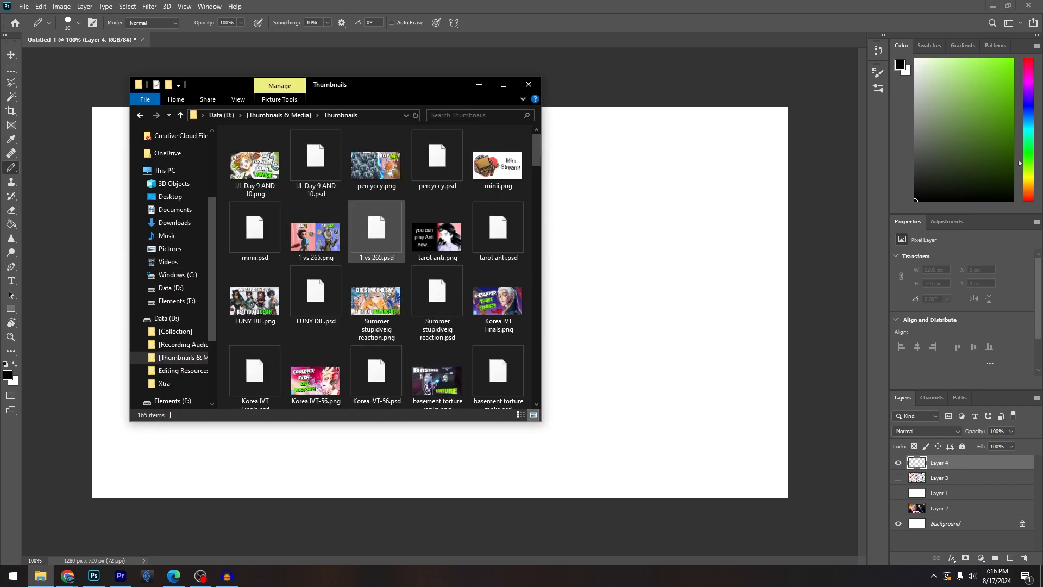
{"action": "scroll", "coordinate": [315, 228], "scroll_direction": "down", "scroll_amount": 3}
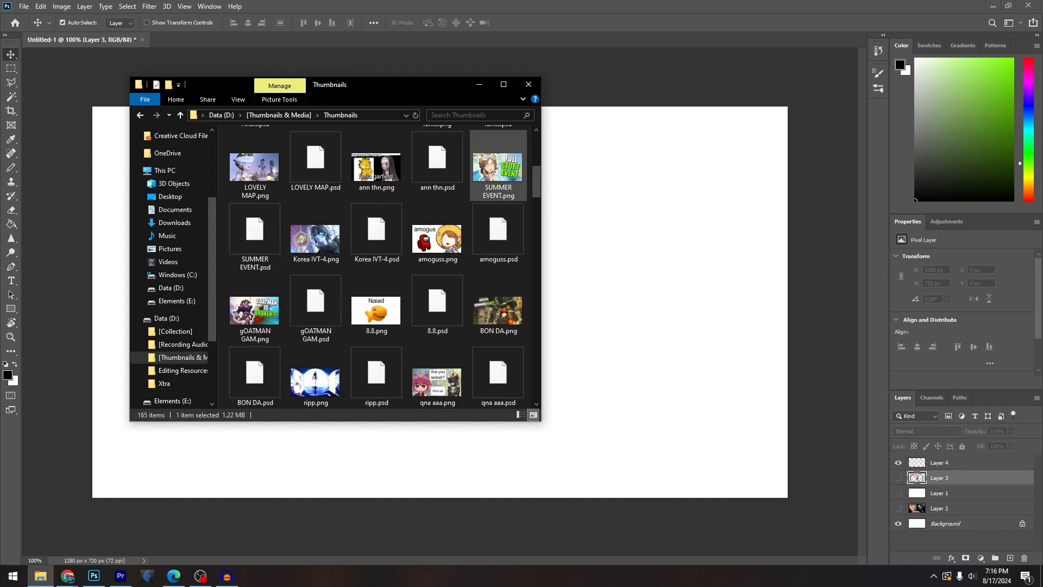
{"action": "left_click", "coordinate": [498, 166]}
{"action": "left_click_drag", "start_coordinate": [498, 167], "coordinate": [630, 206]}
{"action": "key", "text": "Return"}
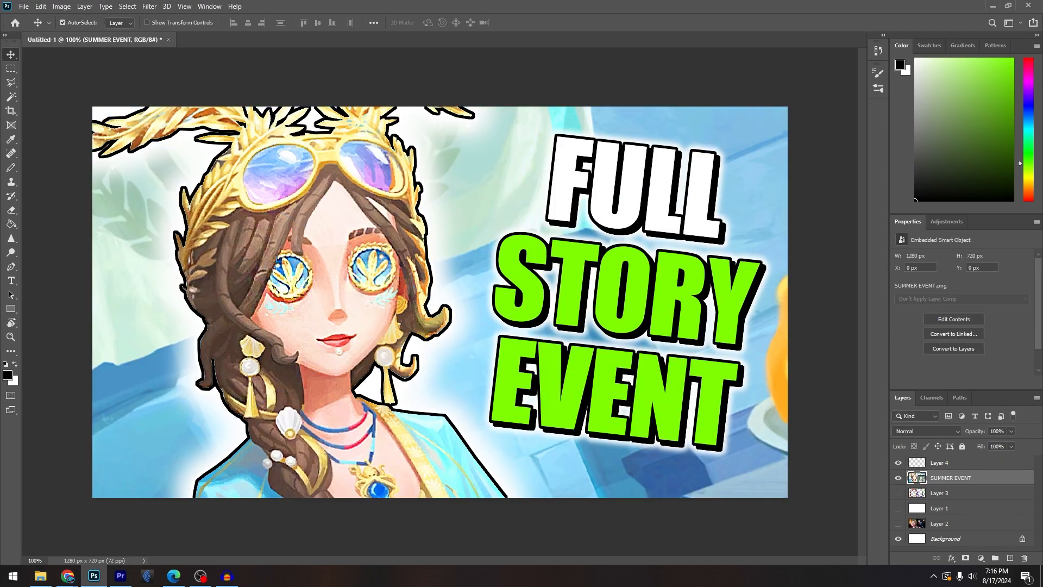
{"action": "left_click", "coordinate": [1010, 558]}
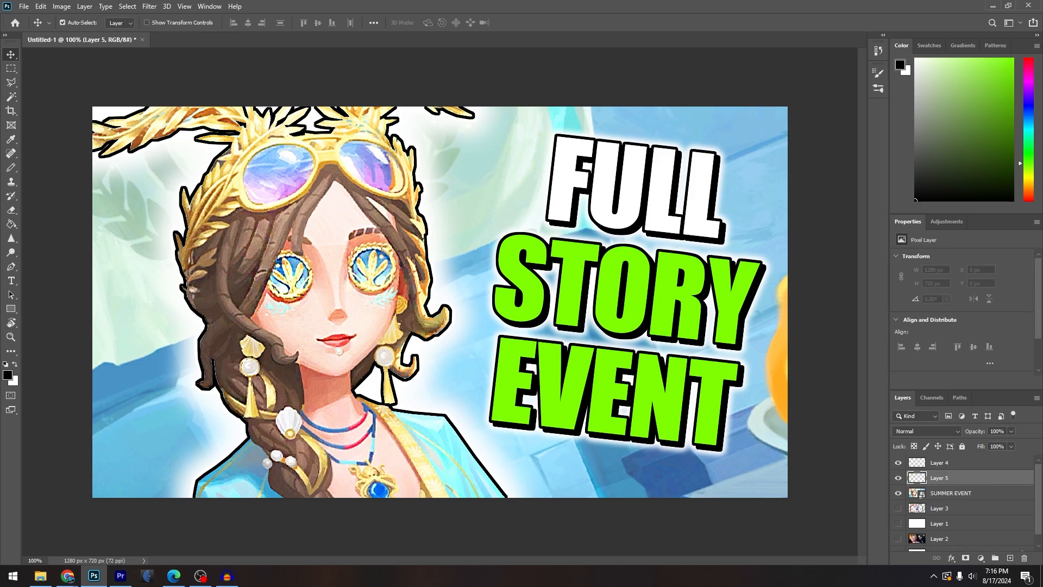
Overlay the grid on the SUMMER EVENT image by showing Layer 1 above it at 35% opacity
{"action": "left_click", "coordinate": [898, 524]}
{"action": "left_click_drag", "start_coordinate": [949, 493], "coordinate": [949, 529]}
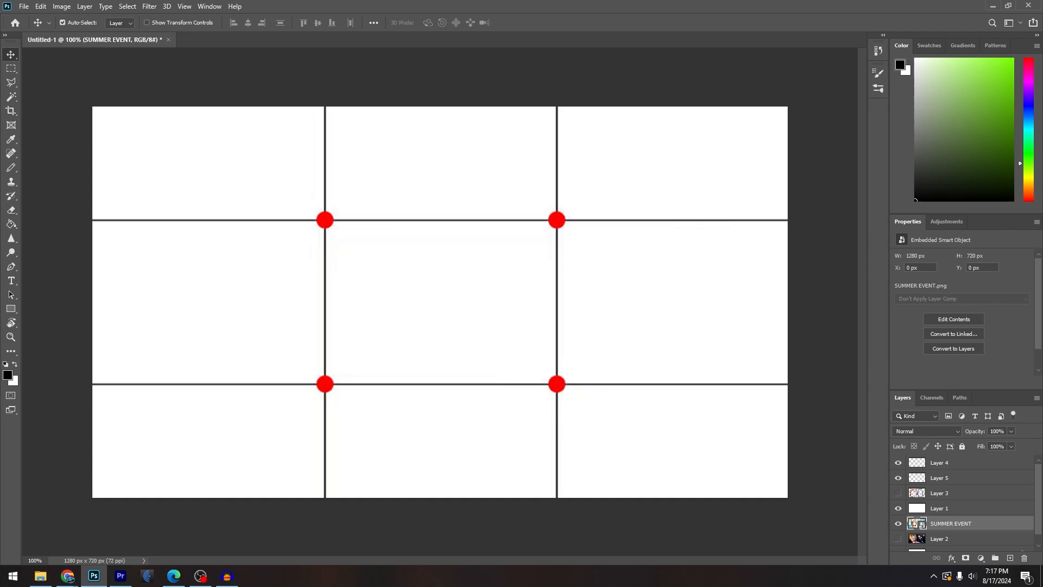
{"action": "left_click", "coordinate": [949, 508]}
{"action": "left_click", "coordinate": [1011, 431]}
{"action": "left_click_drag", "start_coordinate": [1013, 444], "coordinate": [979, 444]}
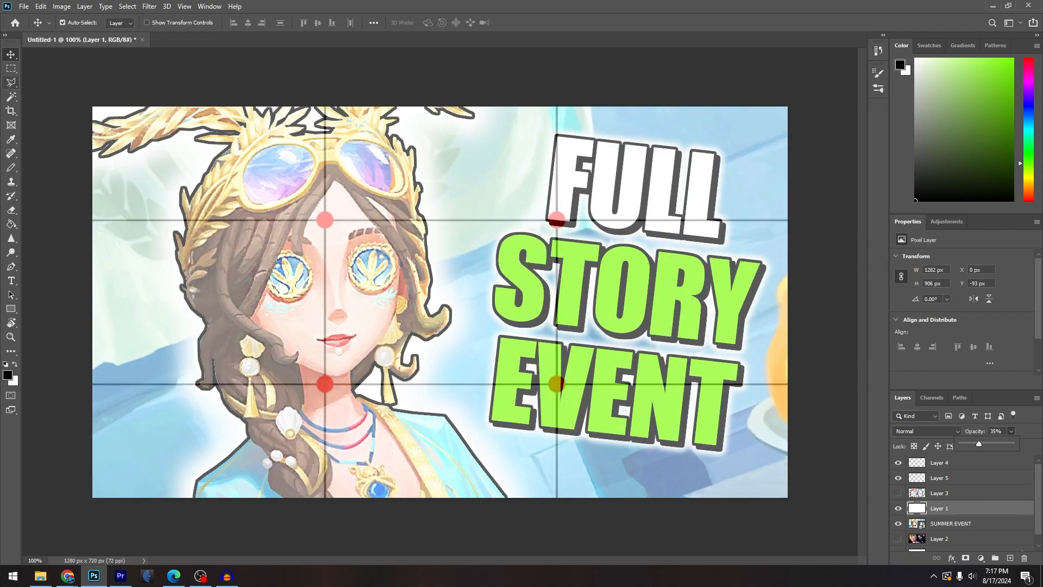
On Layer 5, make trial Pencil strokes around the character and the title text, and undo them
{"action": "left_click", "coordinate": [11, 167]}
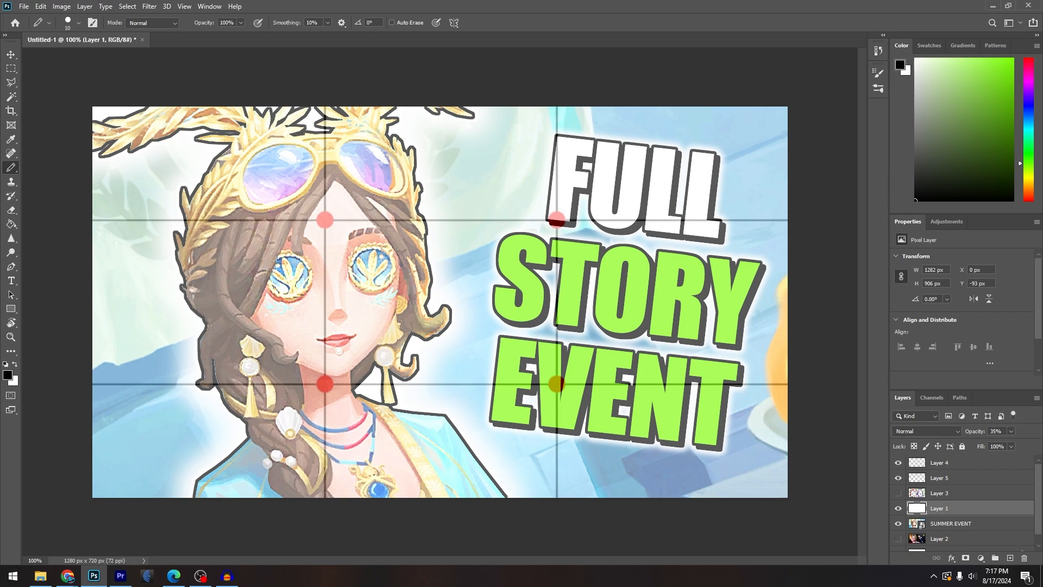
{"action": "left_click", "coordinate": [939, 477]}
{"action": "mouse_move", "coordinate": [293, 130]}
{"action": "left_mouse_down"}
{"action": "mouse_move", "coordinate": [248, 199]}
{"action": "mouse_move", "coordinate": [435, 380]}
{"action": "mouse_move", "coordinate": [321, 135]}
{"action": "left_mouse_up"}
{"action": "key", "text": "ctrl+z"}
{"action": "mouse_move", "coordinate": [536, 240]}
{"action": "left_mouse_down"}
{"action": "mouse_move", "coordinate": [583, 481]}
{"action": "mouse_move", "coordinate": [696, 396]}
{"action": "mouse_move", "coordinate": [706, 231]}
{"action": "mouse_move", "coordinate": [645, 147]}
{"action": "mouse_move", "coordinate": [609, 145]}
{"action": "mouse_move", "coordinate": [537, 196]}
{"action": "mouse_move", "coordinate": [542, 424]}
{"action": "mouse_move", "coordinate": [612, 381]}
{"action": "mouse_move", "coordinate": [555, 178]}
{"action": "mouse_move", "coordinate": [535, 153]}
{"action": "left_mouse_up"}
{"action": "key", "text": "ctrl+z"}
{"action": "key", "text": "ctrl+z"}
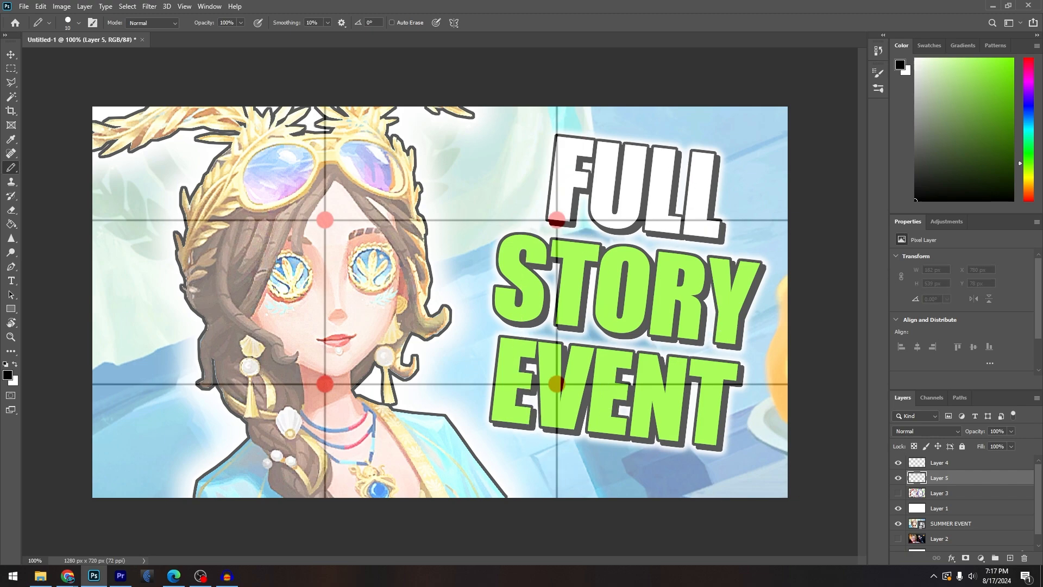
Mark the background on both sides of the character with zigzag strokes, undoing each one
{"action": "mouse_move", "coordinate": [145, 116]}
{"action": "left_mouse_down"}
{"action": "mouse_move", "coordinate": [187, 254]}
{"action": "mouse_move", "coordinate": [96, 334]}
{"action": "left_mouse_up"}
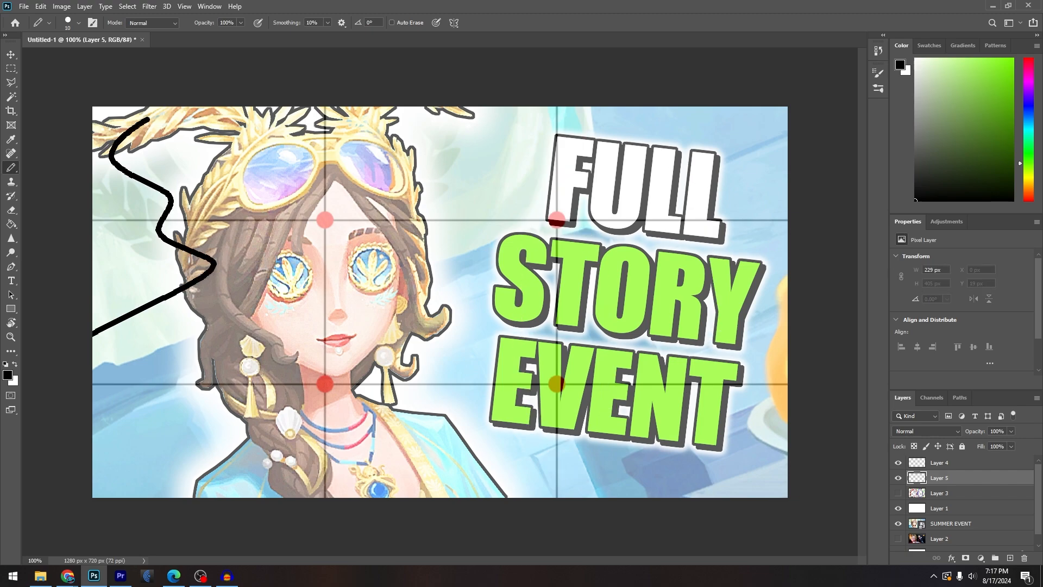
{"action": "key", "text": "ctrl+z"}
{"action": "mouse_move", "coordinate": [470, 111]}
{"action": "left_mouse_down"}
{"action": "mouse_move", "coordinate": [481, 287]}
{"action": "mouse_move", "coordinate": [466, 366]}
{"action": "mouse_move", "coordinate": [443, 367]}
{"action": "left_mouse_up"}
{"action": "key", "text": "ctrl+z"}
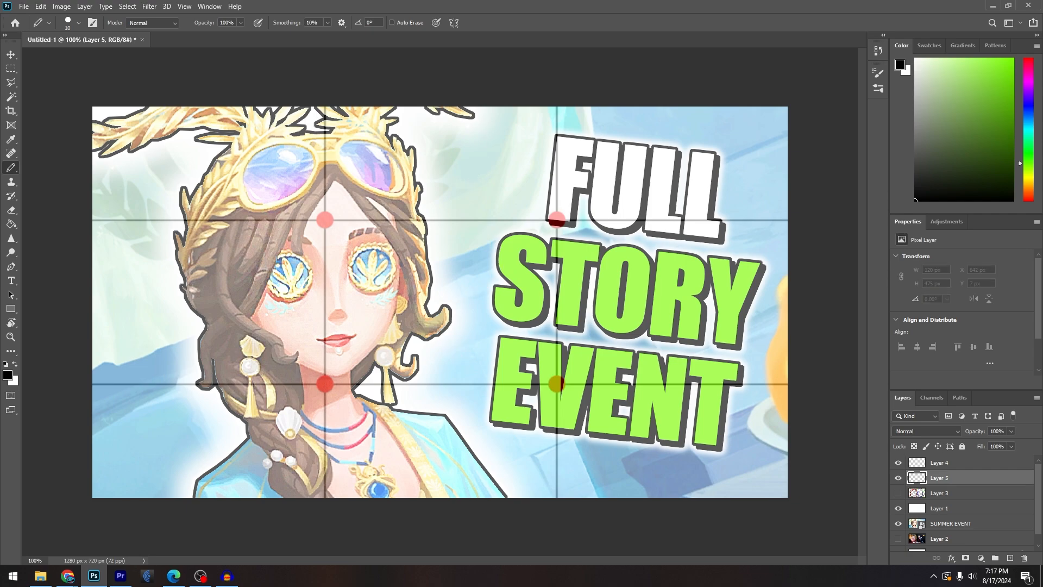
Hide Layer 1 and SUMMER EVENT, and sketch a large head with eyes and mouth, about 598 × 654 px, on Layer 5
{"action": "left_click", "coordinate": [897, 508]}
{"action": "left_click", "coordinate": [898, 523]}
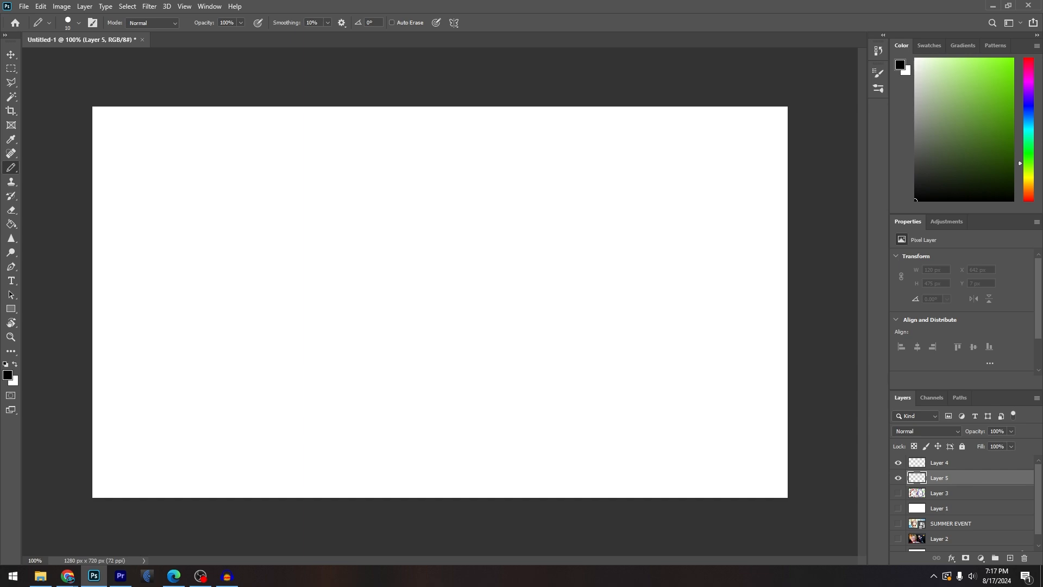
{"action": "left_click_drag", "start_coordinate": [154, 498], "coordinate": [173, 463]}
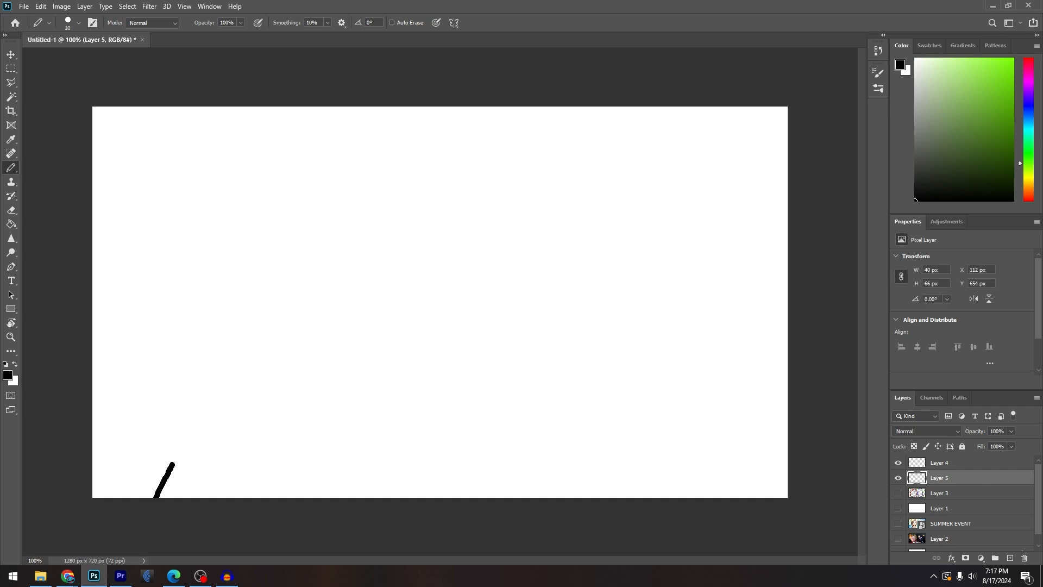
{"action": "left_click_drag", "start_coordinate": [394, 454], "coordinate": [411, 497]}
{"action": "mouse_move", "coordinate": [217, 155]}
{"action": "left_mouse_down"}
{"action": "mouse_move", "coordinate": [118, 296]}
{"action": "mouse_move", "coordinate": [156, 462]}
{"action": "mouse_move", "coordinate": [173, 466]}
{"action": "left_mouse_up"}
{"action": "mouse_move", "coordinate": [219, 152]}
{"action": "left_mouse_down"}
{"action": "mouse_move", "coordinate": [343, 154]}
{"action": "mouse_move", "coordinate": [428, 241]}
{"action": "mouse_move", "coordinate": [434, 367]}
{"action": "mouse_move", "coordinate": [415, 431]}
{"action": "mouse_move", "coordinate": [391, 453]}
{"action": "left_mouse_up"}
{"action": "mouse_move", "coordinate": [240, 340]}
{"action": "left_mouse_down"}
{"action": "mouse_move", "coordinate": [256, 340]}
{"action": "mouse_move", "coordinate": [247, 361]}
{"action": "mouse_move", "coordinate": [242, 352]}
{"action": "left_mouse_up"}
{"action": "left_click", "coordinate": [233, 236]}
{"action": "left_click", "coordinate": [343, 255]}
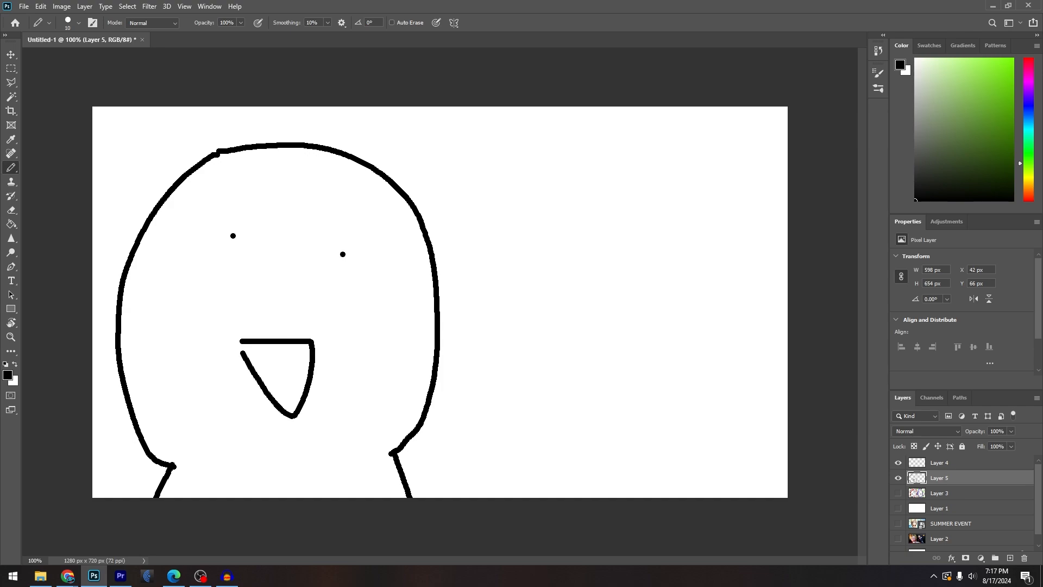
Handwrite "words" on two lines in the empty space beside the large head
{"action": "mouse_move", "coordinate": [531, 154]}
{"action": "left_mouse_down"}
{"action": "mouse_move", "coordinate": [562, 180]}
{"action": "mouse_move", "coordinate": [602, 170]}
{"action": "mouse_move", "coordinate": [638, 193]}
{"action": "mouse_move", "coordinate": [638, 178]}
{"action": "mouse_move", "coordinate": [664, 177]}
{"action": "mouse_move", "coordinate": [681, 199]}
{"action": "mouse_move", "coordinate": [693, 160]}
{"action": "left_mouse_up"}
{"action": "mouse_move", "coordinate": [726, 195]}
{"action": "left_mouse_down"}
{"action": "mouse_move", "coordinate": [727, 231]}
{"action": "mouse_move", "coordinate": [707, 239]}
{"action": "left_mouse_up"}
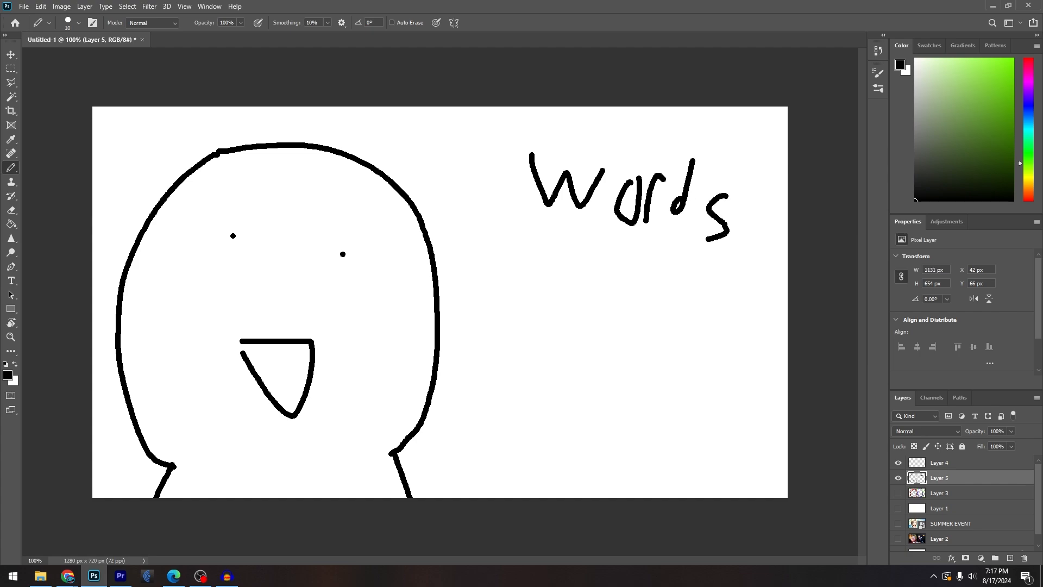
{"action": "left_click", "coordinate": [527, 272]}
{"action": "mouse_move", "coordinate": [525, 272]}
{"action": "left_mouse_down"}
{"action": "mouse_move", "coordinate": [582, 302]}
{"action": "mouse_move", "coordinate": [649, 282]}
{"action": "left_mouse_up"}
{"action": "left_click_drag", "start_coordinate": [672, 298], "coordinate": [673, 284]}
{"action": "mouse_move", "coordinate": [707, 305]}
{"action": "left_mouse_down"}
{"action": "mouse_move", "coordinate": [716, 305]}
{"action": "mouse_move", "coordinate": [683, 340]}
{"action": "left_mouse_up"}
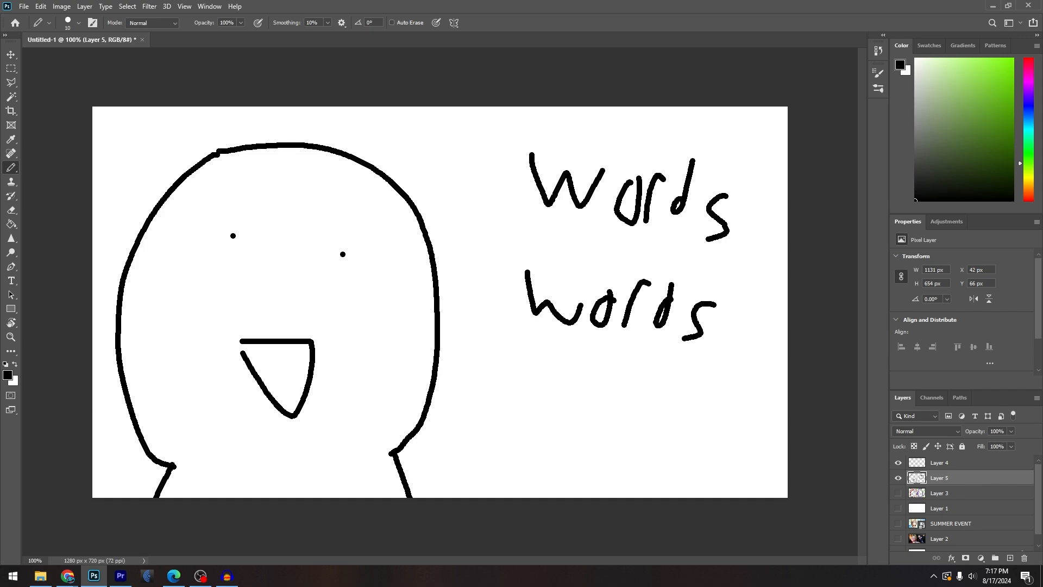
Hide Layer 5 and sketch a small figure with a head and body, about 158 × 453 px, on Layer 4
{"action": "left_click", "coordinate": [898, 477]}
{"action": "left_click", "coordinate": [939, 462]}
{"action": "mouse_move", "coordinate": [265, 254]}
{"action": "left_mouse_down"}
{"action": "mouse_move", "coordinate": [243, 283]}
{"action": "mouse_move", "coordinate": [277, 253]}
{"action": "left_mouse_up"}
{"action": "left_click_drag", "start_coordinate": [254, 346], "coordinate": [227, 494]}
{"action": "left_click_drag", "start_coordinate": [270, 356], "coordinate": [308, 497]}
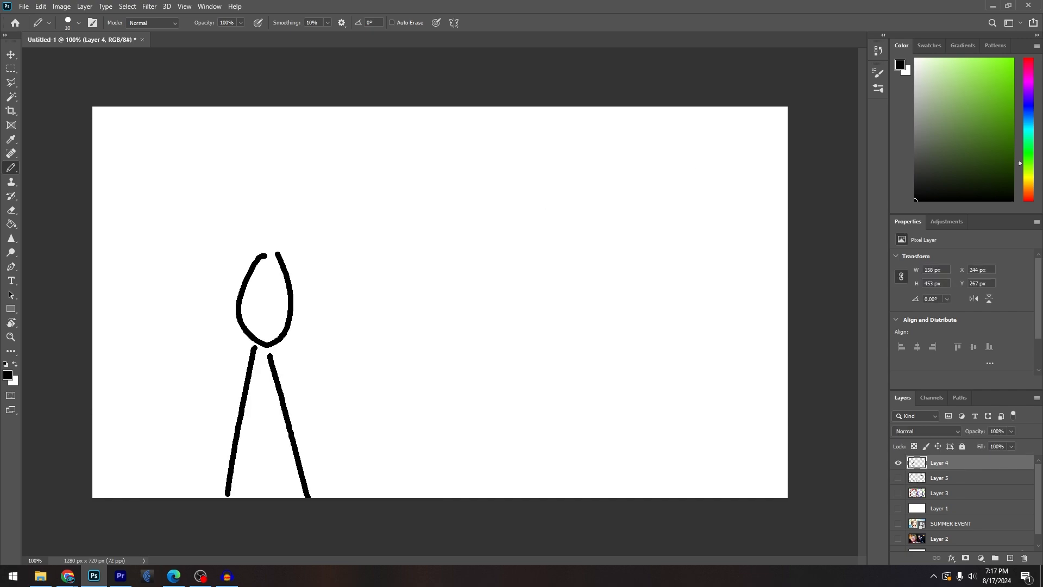
Draw a box near the canvas's upper middle and handwrite "words" inside it
{"action": "mouse_move", "coordinate": [410, 136]}
{"action": "left_mouse_down"}
{"action": "mouse_move", "coordinate": [540, 196]}
{"action": "mouse_move", "coordinate": [449, 126]}
{"action": "mouse_move", "coordinate": [429, 127]}
{"action": "left_mouse_up"}
{"action": "mouse_move", "coordinate": [428, 157]}
{"action": "left_mouse_down"}
{"action": "mouse_move", "coordinate": [462, 166]}
{"action": "mouse_move", "coordinate": [490, 154]}
{"action": "left_mouse_up"}
{"action": "mouse_move", "coordinate": [507, 174]}
{"action": "left_mouse_down"}
{"action": "mouse_move", "coordinate": [516, 144]}
{"action": "mouse_move", "coordinate": [538, 176]}
{"action": "left_mouse_up"}
{"action": "mouse_move", "coordinate": [547, 137]}
{"action": "left_mouse_down"}
{"action": "mouse_move", "coordinate": [541, 179]}
{"action": "mouse_move", "coordinate": [525, 150]}
{"action": "left_mouse_up"}
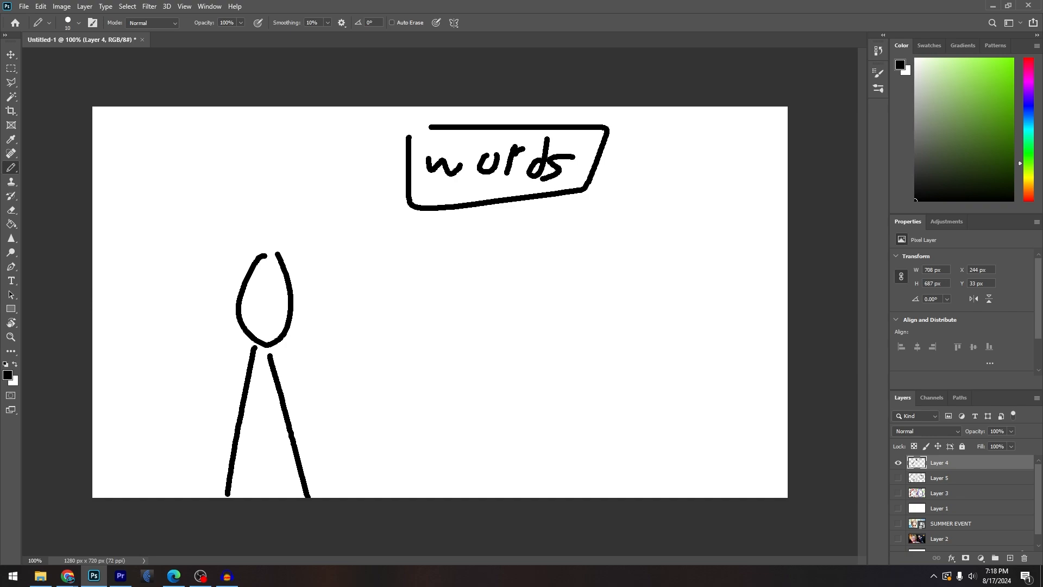
Add eyes and a mouth to the small figure and draw a curved arrow pointing at its body
{"action": "left_click", "coordinate": [245, 302]}
{"action": "left_click", "coordinate": [273, 298]}
{"action": "mouse_move", "coordinate": [251, 322]}
{"action": "left_mouse_down"}
{"action": "mouse_move", "coordinate": [276, 319]}
{"action": "mouse_move", "coordinate": [252, 316]}
{"action": "left_mouse_up"}
{"action": "mouse_move", "coordinate": [610, 225]}
{"action": "left_mouse_down"}
{"action": "mouse_move", "coordinate": [340, 391]}
{"action": "mouse_move", "coordinate": [363, 410]}
{"action": "mouse_move", "coordinate": [349, 368]}
{"action": "left_mouse_up"}
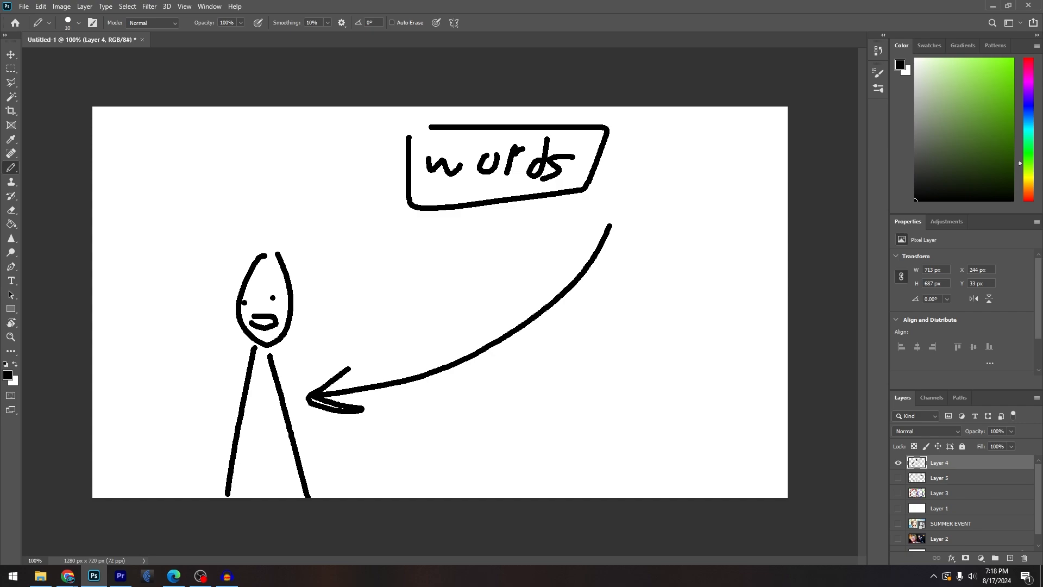
Replace the arrow aimed at the body with a curved arrow pointing from the words box to the figure's head
{"action": "key", "text": "ctrl+z"}
{"action": "mouse_move", "coordinate": [581, 218]}
{"action": "left_mouse_down"}
{"action": "mouse_move", "coordinate": [368, 311]}
{"action": "mouse_move", "coordinate": [320, 314]}
{"action": "mouse_move", "coordinate": [337, 297]}
{"action": "left_mouse_up"}
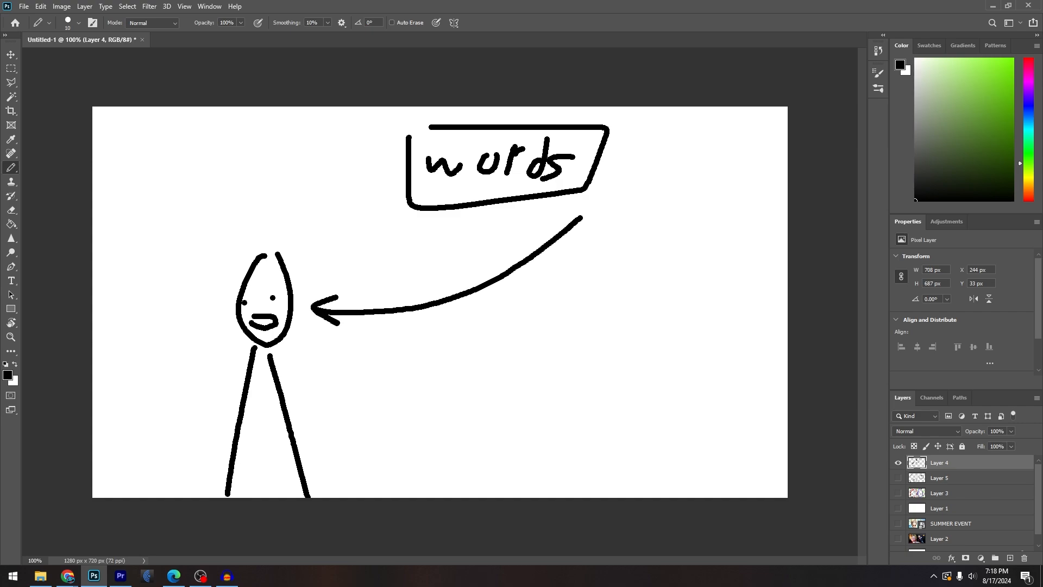
{"action": "key", "text": "ctrl+z"}
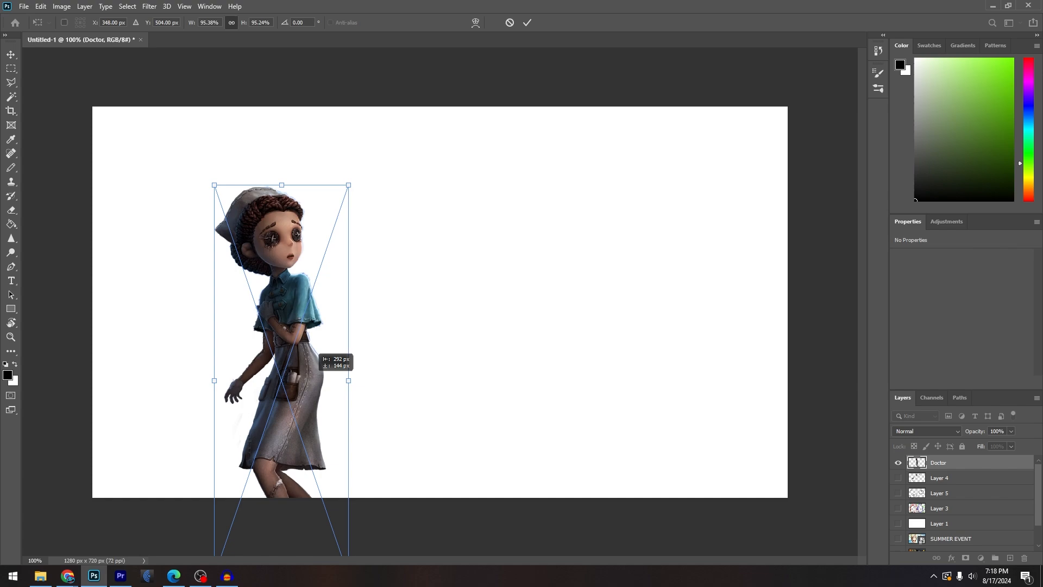
Place the Doctor image on the canvas's left part and move it slightly up and left
{"action": "key", "text": "Return"}
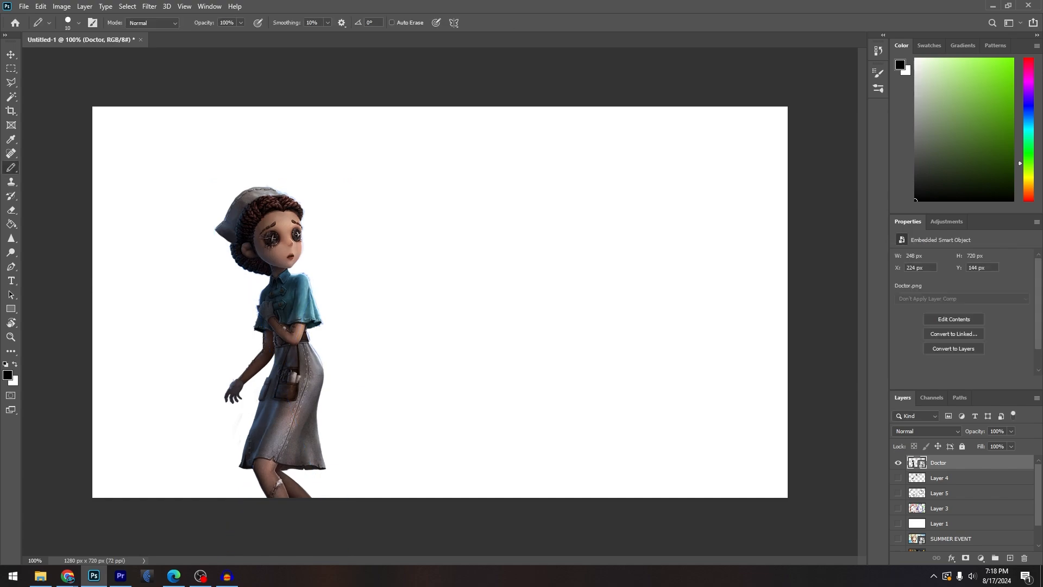
{"action": "key", "text": "v"}
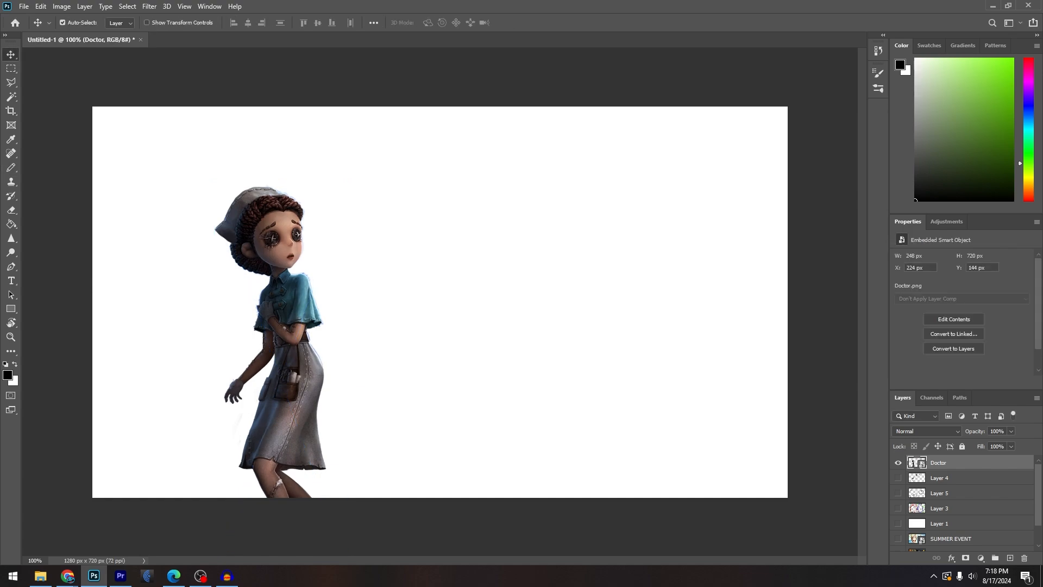
{"action": "left_click_drag", "start_coordinate": [286, 344], "coordinate": [302, 311]}
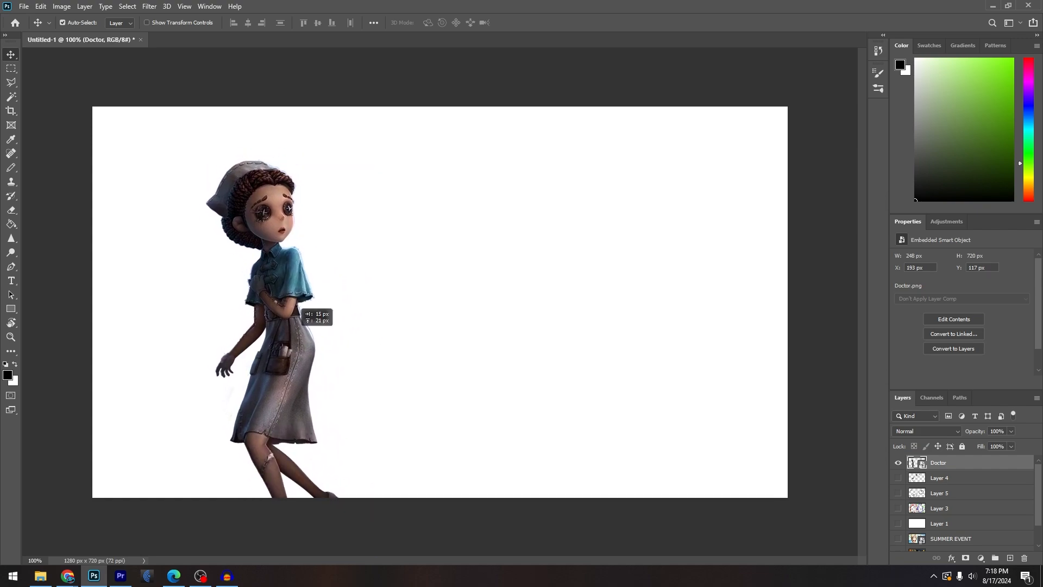
Add a text box about 692 × 607 px beside the figure, reading "I", "HATE" and "DOCTOR" on three lines
{"action": "left_click", "coordinate": [1010, 557]}
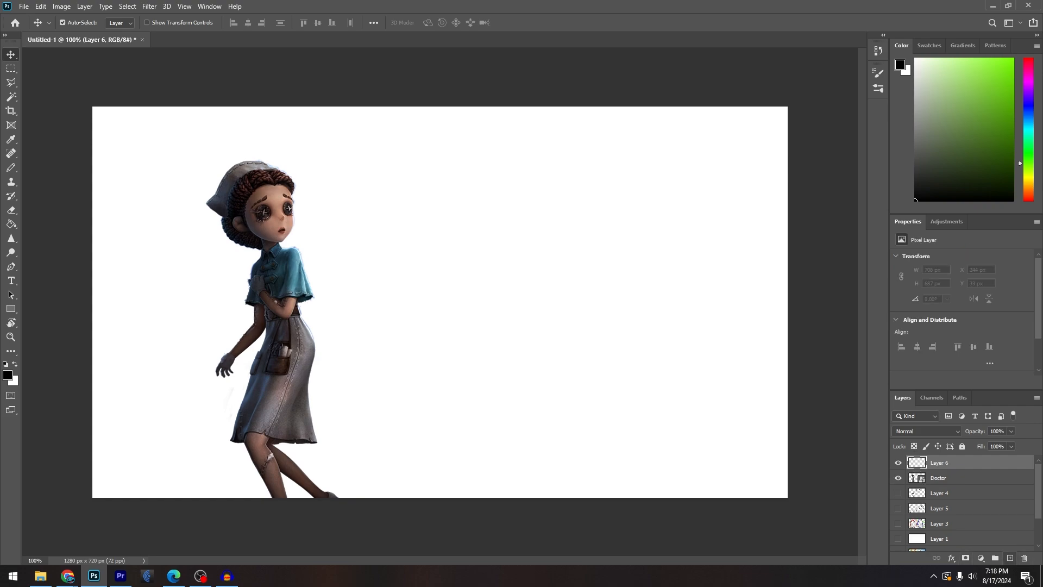
{"action": "key", "text": "t"}
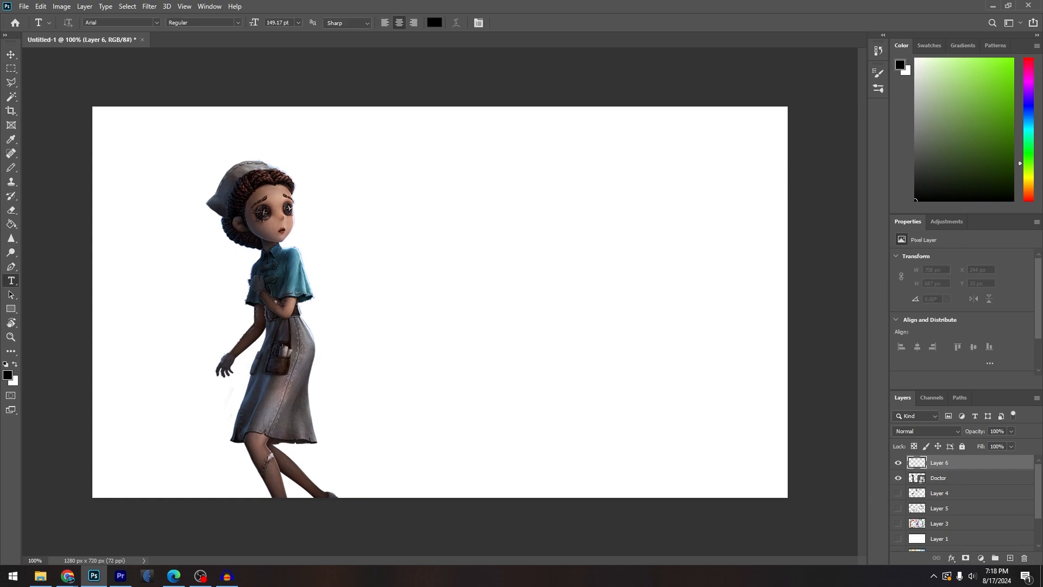
{"action": "left_click_drag", "start_coordinate": [412, 130], "coordinate": [744, 460]}
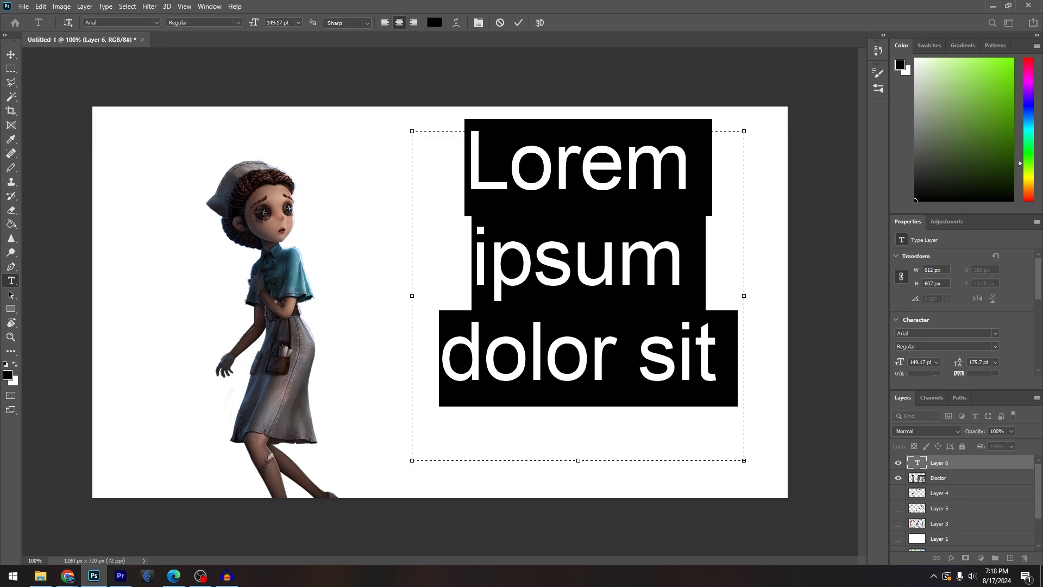
{"action": "type", "text": "I"}
{"action": "key", "text": "Return"}
{"action": "type", "text": "HATE"}
{"action": "key", "text": "Return"}
{"action": "type", "text": "DOC"}
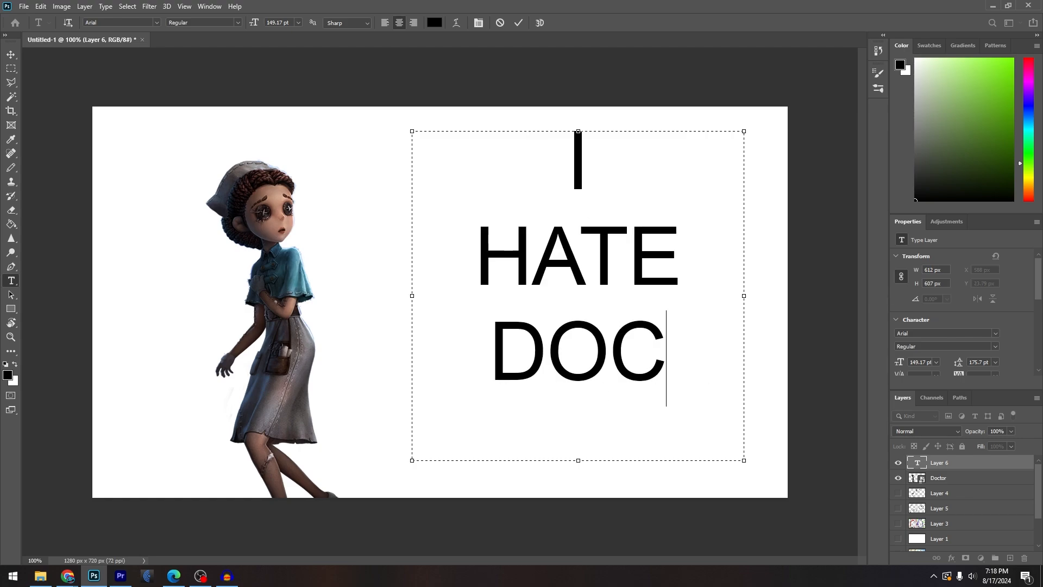
{"action": "type", "text": "OT"}
{"action": "key", "text": "BackSpace"}
{"action": "key", "text": "BackSpace"}
{"action": "type", "text": "TO"}
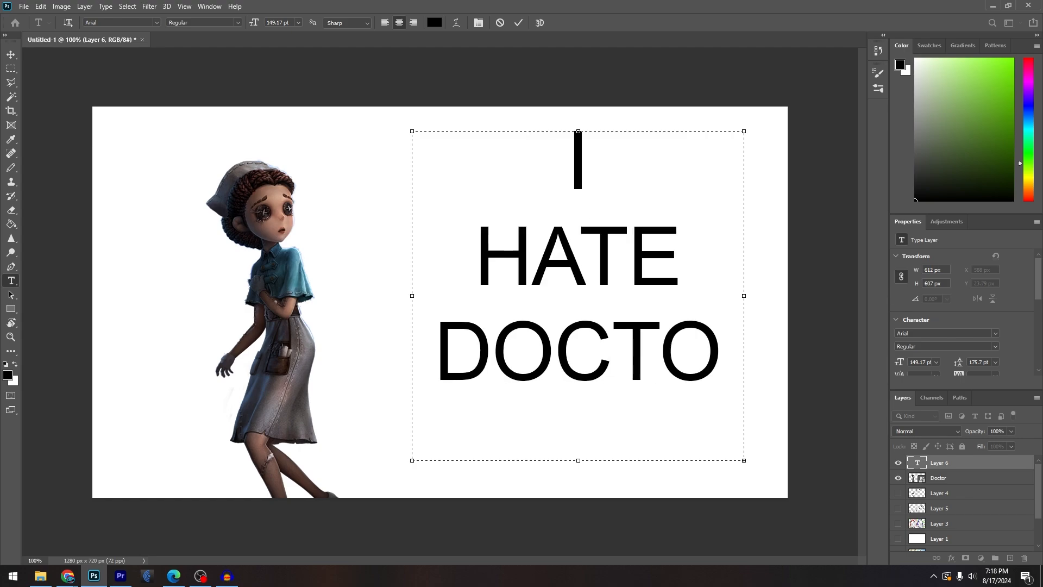
{"action": "type", "text": "R"}
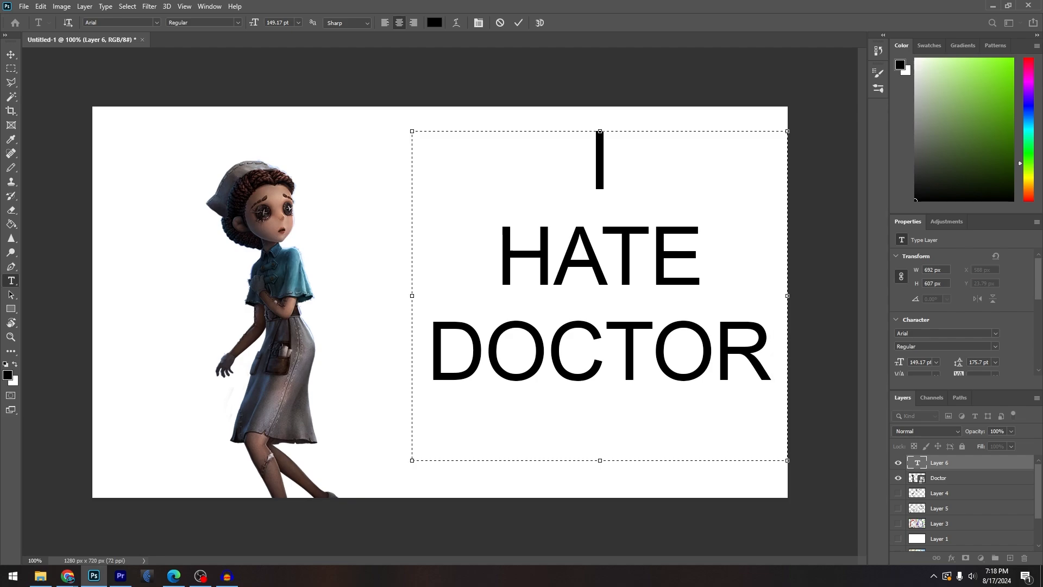
Move the text to X 532, Y 74.79 px and the Doctor image to X 198, Y 9 px
{"action": "left_click", "coordinate": [11, 55]}
{"action": "left_click_drag", "start_coordinate": [631, 364], "coordinate": [601, 391]}
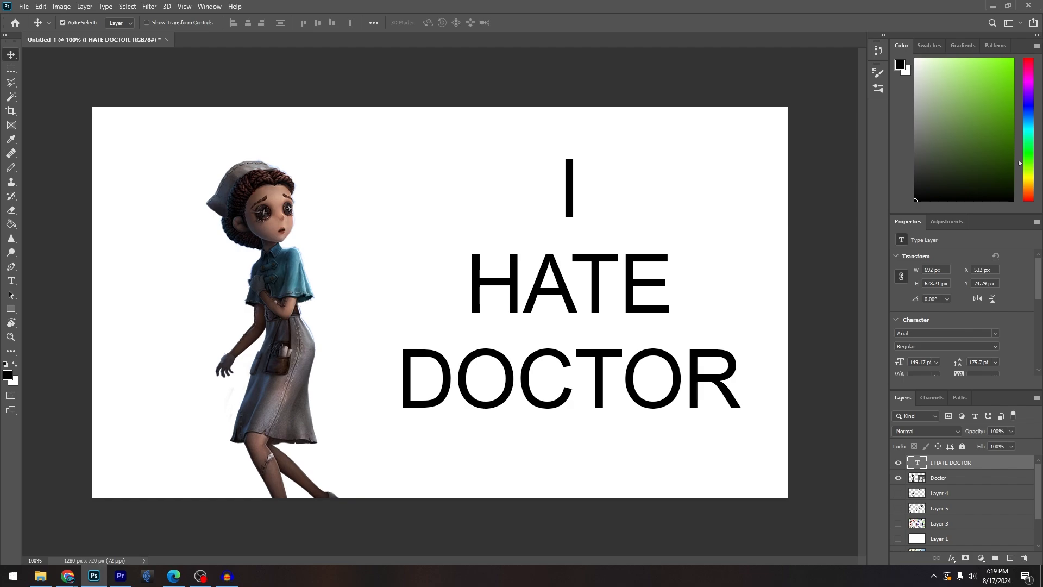
{"action": "left_click_drag", "start_coordinate": [320, 247], "coordinate": [283, 202]}
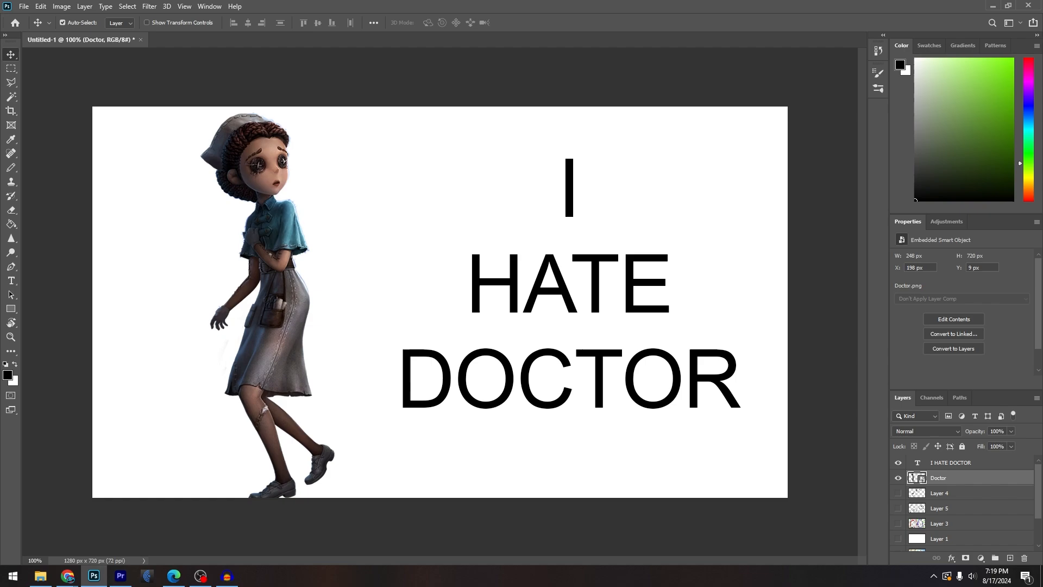
Examine how the full-body figure and the text read when the canvas is shown at small thumbnail sizes
{"action": "key", "text": "ctrl+minus"}
{"action": "key", "text": "ctrl+plus"}
{"action": "key", "text": "ctrl+minus"}
{"action": "key", "text": "ctrl+minus"}
{"action": "key", "text": "ctrl+minus"}
{"action": "key", "text": "ctrl+minus"}
{"action": "key", "text": "ctrl+minus"}
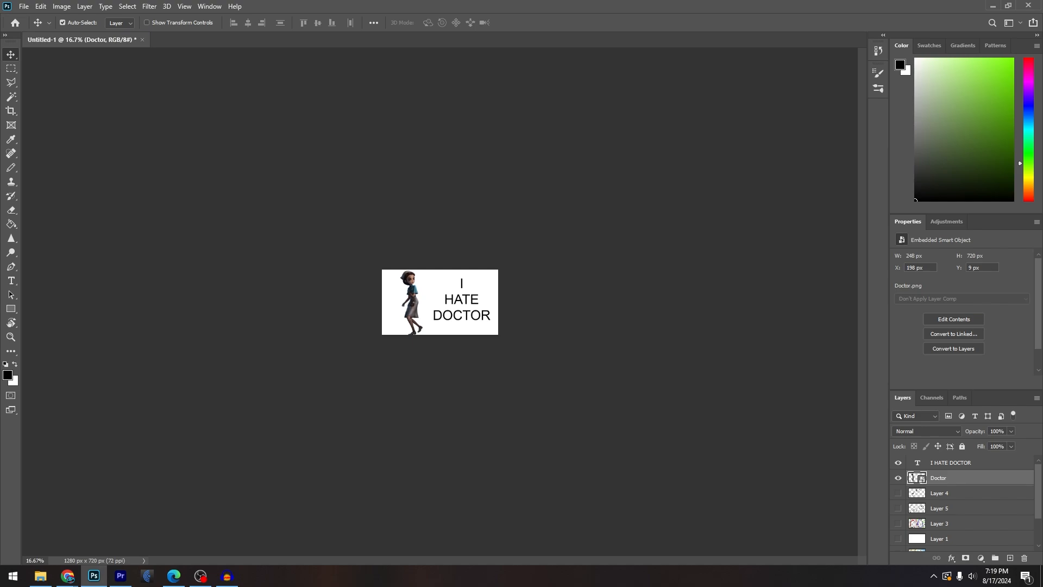
{"action": "key", "text": "ctrl+plus"}
{"action": "key", "text": "ctrl+plus"}
{"action": "key", "text": "ctrl+plus"}
{"action": "key", "text": "ctrl+plus"}
{"action": "key", "text": "ctrl+plus"}
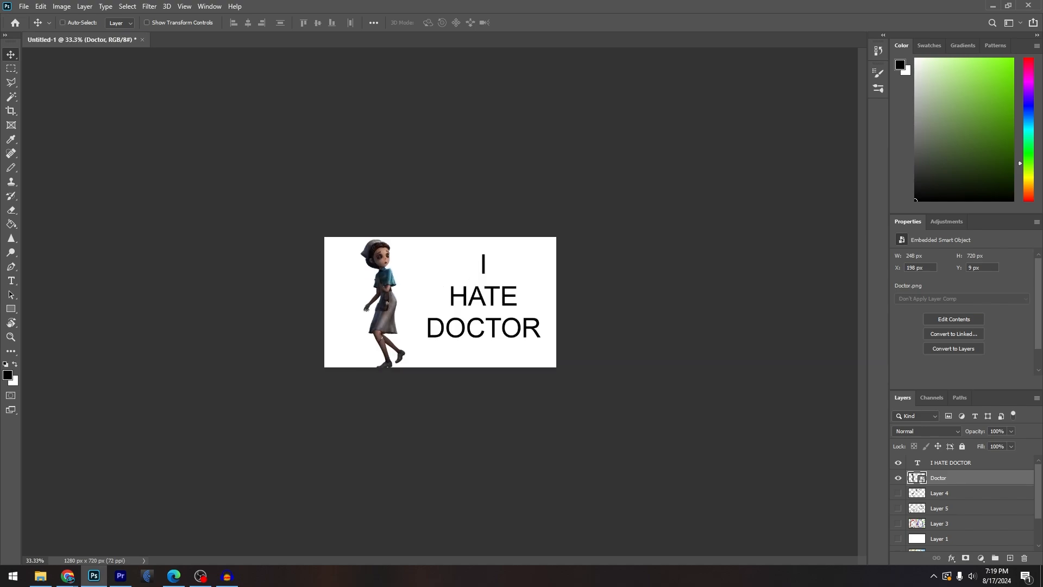
{"action": "key", "text": "ctrl+minus"}
{"action": "key", "text": "ctrl+minus"}
{"action": "key", "text": "ctrl+minus"}
{"action": "key", "text": "ctrl+minus"}
{"action": "key", "text": "ctrl+minus"}
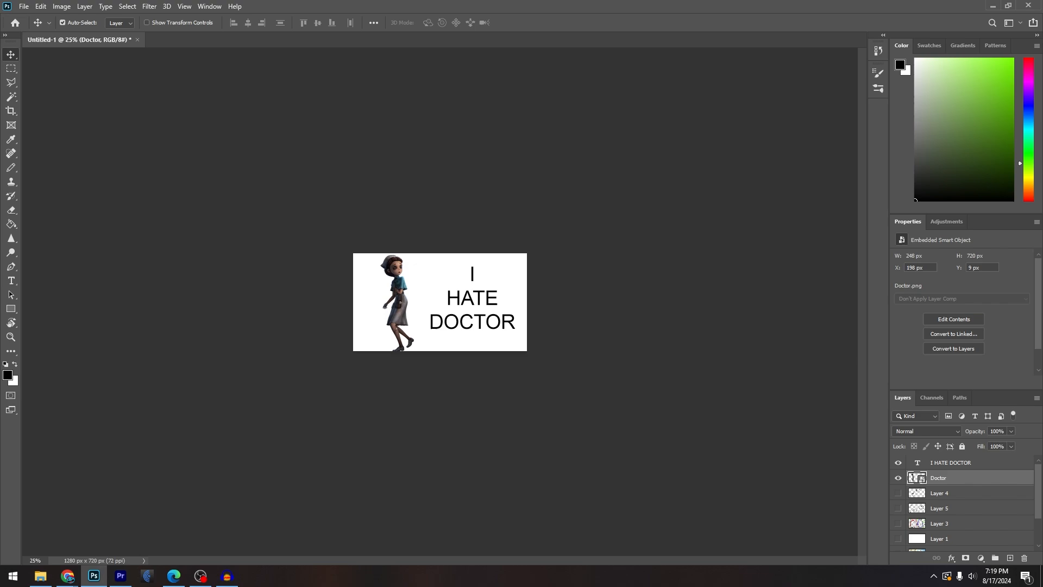
{"action": "key", "text": "ctrl+plus"}
{"action": "key", "text": "ctrl+plus"}
{"action": "key", "text": "ctrl+plus"}
{"action": "key", "text": "ctrl+plus"}
{"action": "key", "text": "ctrl+plus"}
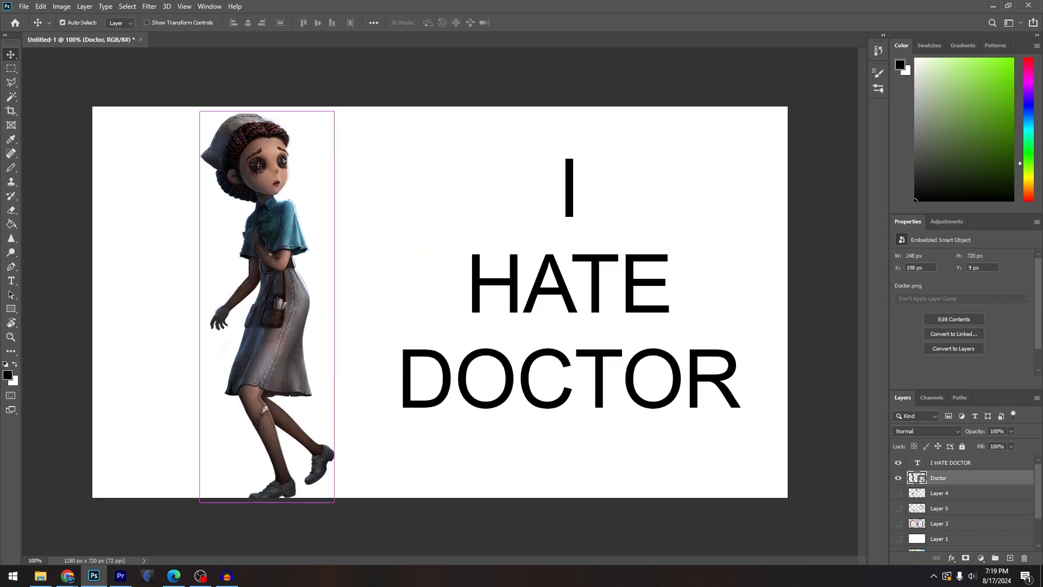
Enlarge the Doctor image to about 888 × 2580 px at X 0, Y -24 px and move the text to X 588 px
{"action": "left_click", "coordinate": [40, 6]}
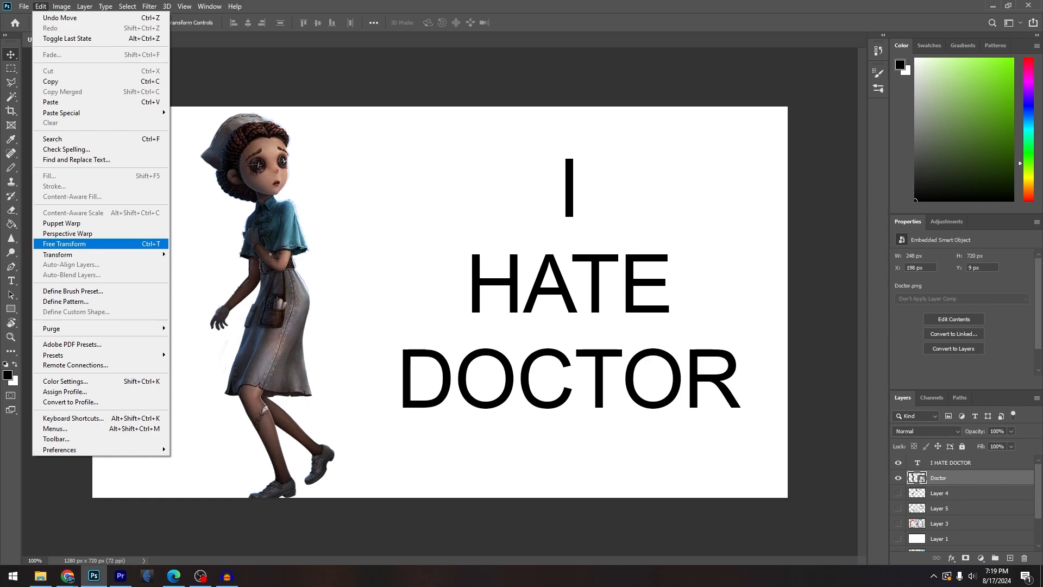
{"action": "left_click", "coordinate": [64, 243]}
{"action": "key", "text": "ctrl+minus"}
{"action": "key", "text": "ctrl+minus"}
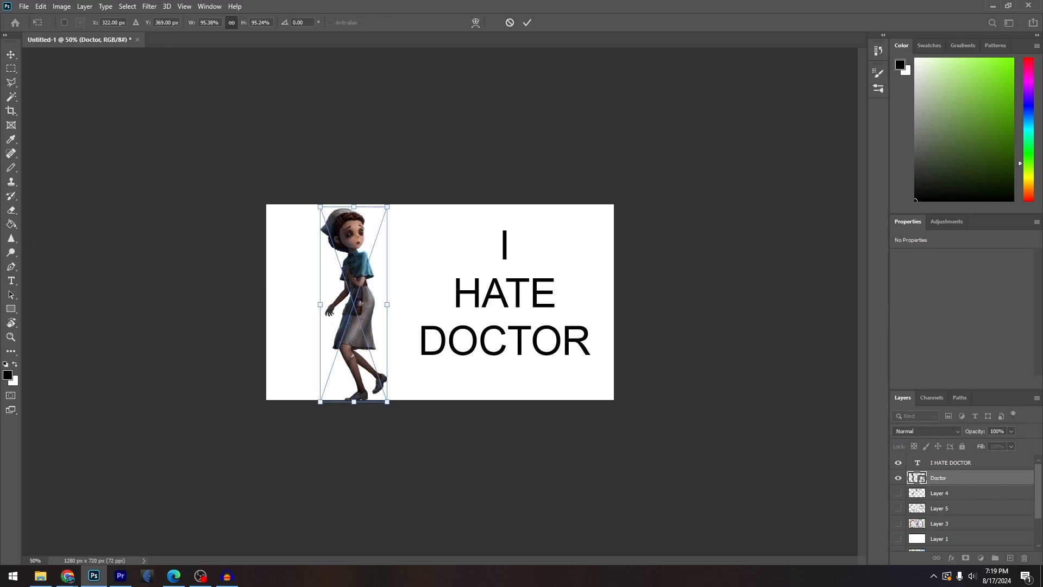
{"action": "left_click_drag", "start_coordinate": [387, 207], "coordinate": [668, 1]}
{"action": "left_click_drag", "start_coordinate": [425, 187], "coordinate": [646, 1]}
{"action": "left_click_drag", "start_coordinate": [452, 301], "coordinate": [456, 516]}
{"action": "key", "text": "Return"}
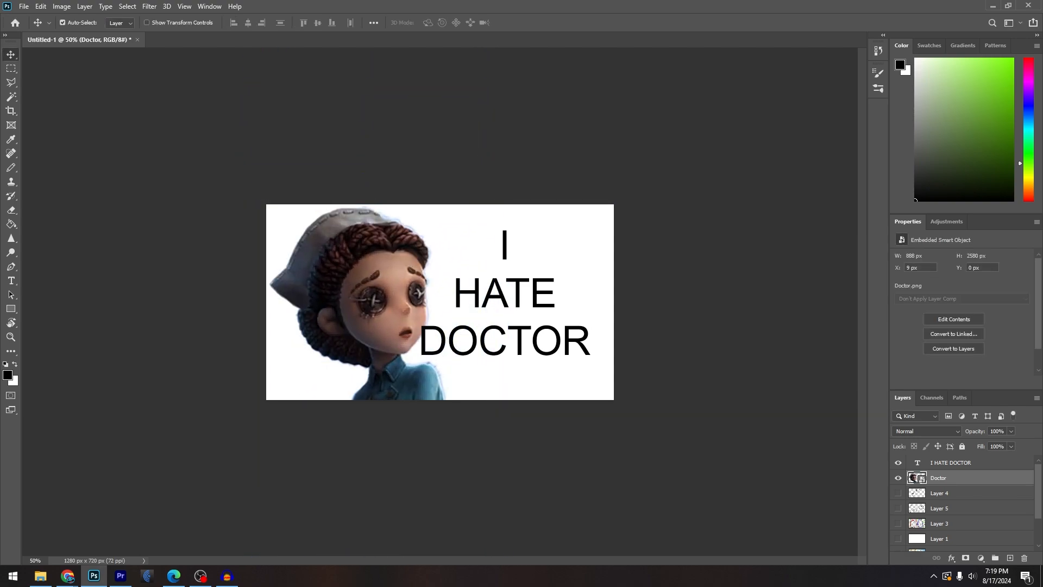
{"action": "mouse_move", "coordinate": [402, 289]}
{"action": "left_mouse_down"}
{"action": "mouse_move", "coordinate": [410, 296]}
{"action": "mouse_move", "coordinate": [388, 296]}
{"action": "mouse_move", "coordinate": [404, 300]}
{"action": "left_mouse_up"}
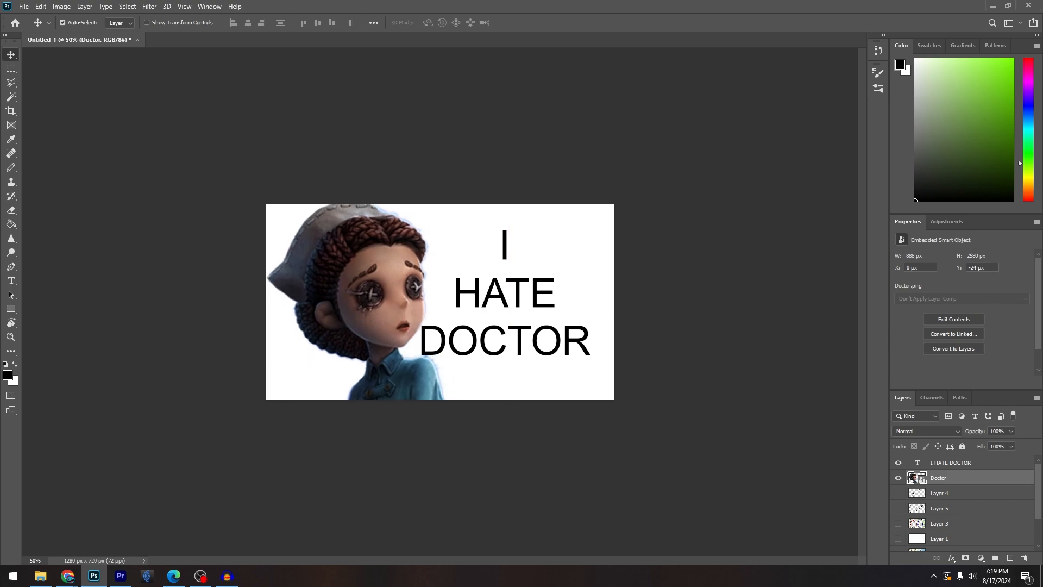
{"action": "left_click_drag", "start_coordinate": [482, 294], "coordinate": [497, 294]}
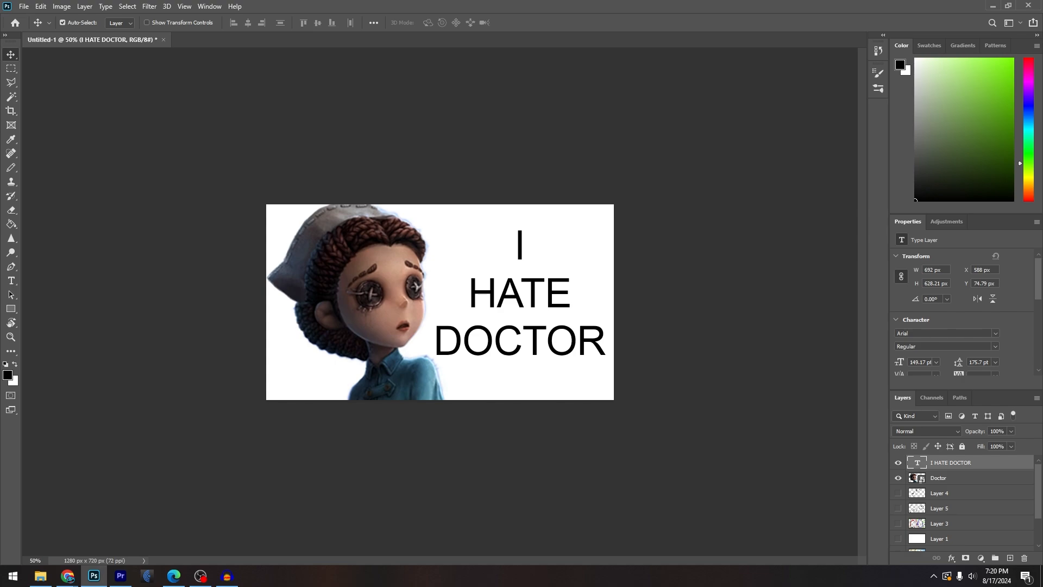
Add two blank layers and a Hue/Saturation adjustment above the Doctor layer, and raise the saturation
{"action": "left_click", "coordinate": [966, 478]}
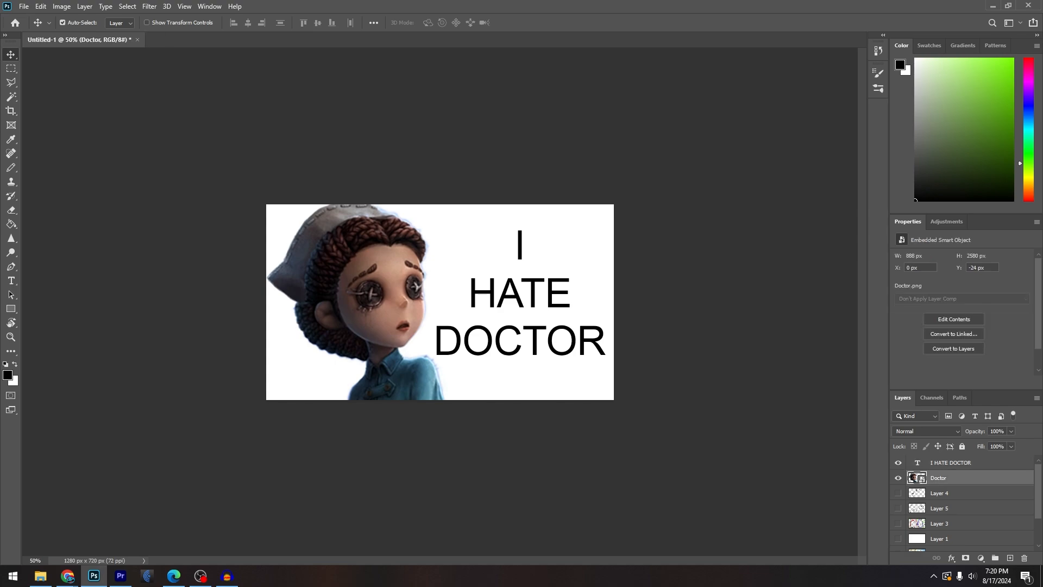
{"action": "left_click", "coordinate": [1010, 557]}
{"action": "left_click", "coordinate": [1010, 558]}
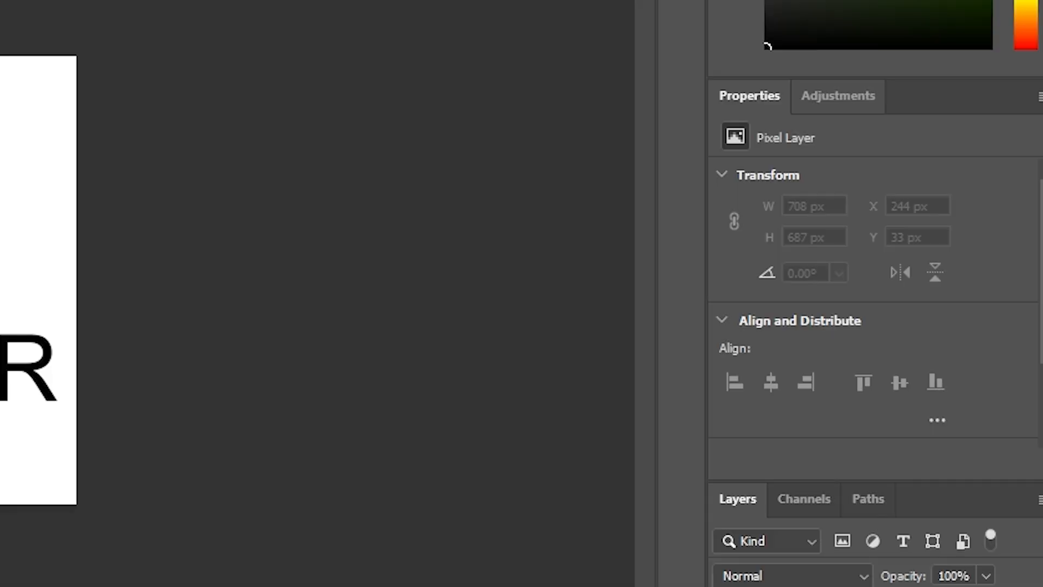
{"action": "left_click", "coordinate": [838, 96]}
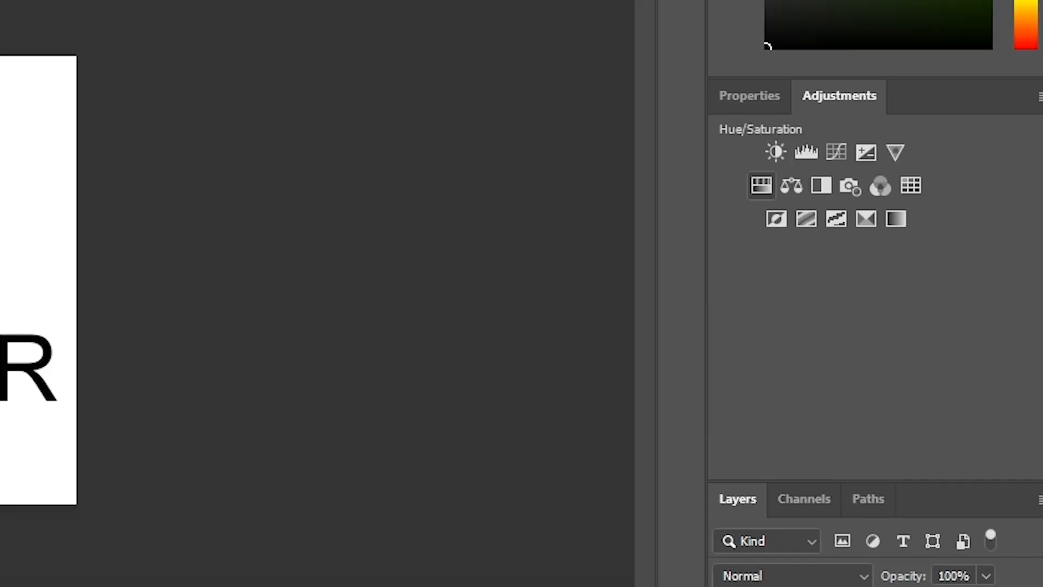
{"action": "left_click", "coordinate": [761, 185]}
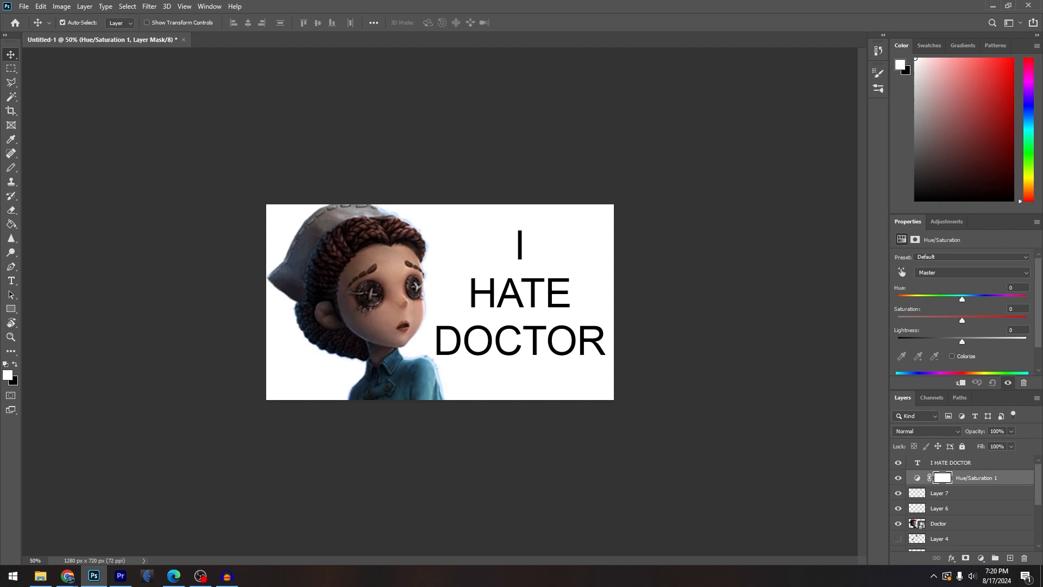
{"action": "mouse_move", "coordinate": [962, 320]}
{"action": "left_mouse_down"}
{"action": "mouse_move", "coordinate": [985, 320]}
{"action": "mouse_move", "coordinate": [897, 320]}
{"action": "mouse_move", "coordinate": [1026, 321]}
{"action": "mouse_move", "coordinate": [985, 320]}
{"action": "left_mouse_up"}
Add a blank layer and a Brightness/Contrast adjustment with brightness 72, and move the Doctor image to Y -16 px
{"action": "key", "text": "d"}
{"action": "left_click", "coordinate": [1010, 558]}
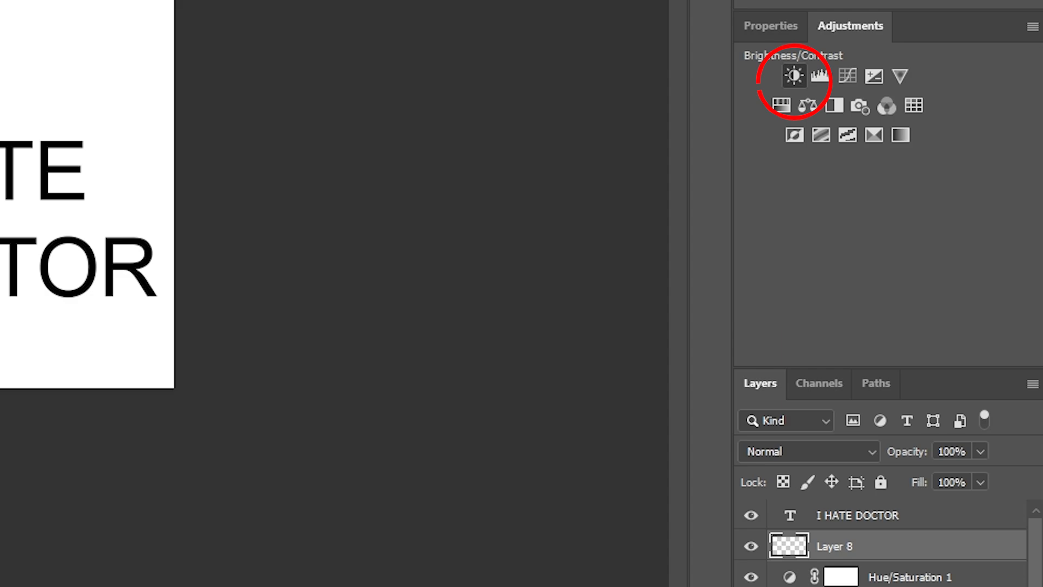
{"action": "left_click", "coordinate": [794, 76]}
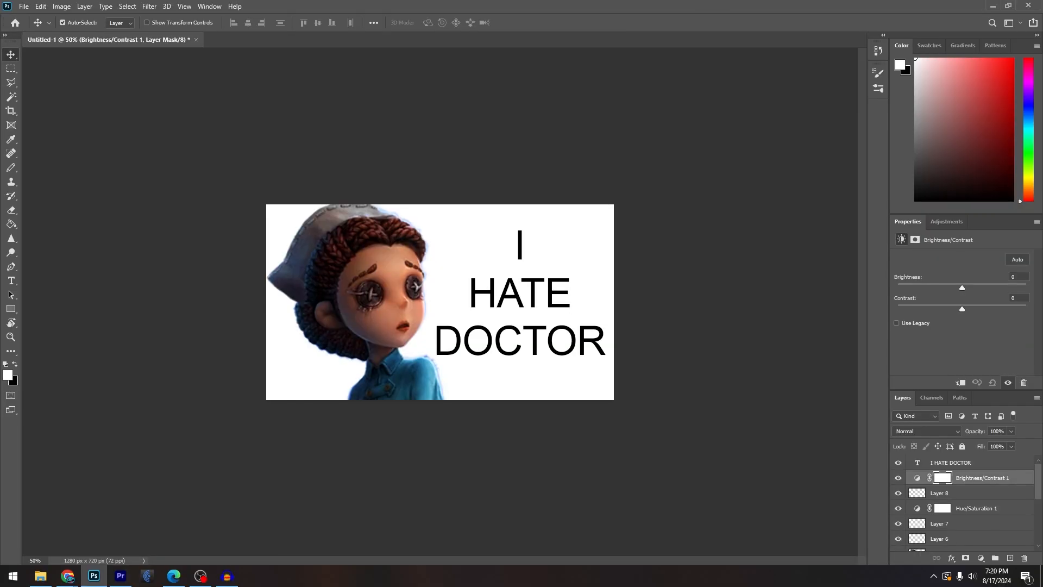
{"action": "left_click_drag", "start_coordinate": [881, 160], "coordinate": [775, 160]}
{"action": "left_click_drag", "start_coordinate": [910, 287], "coordinate": [991, 288]}
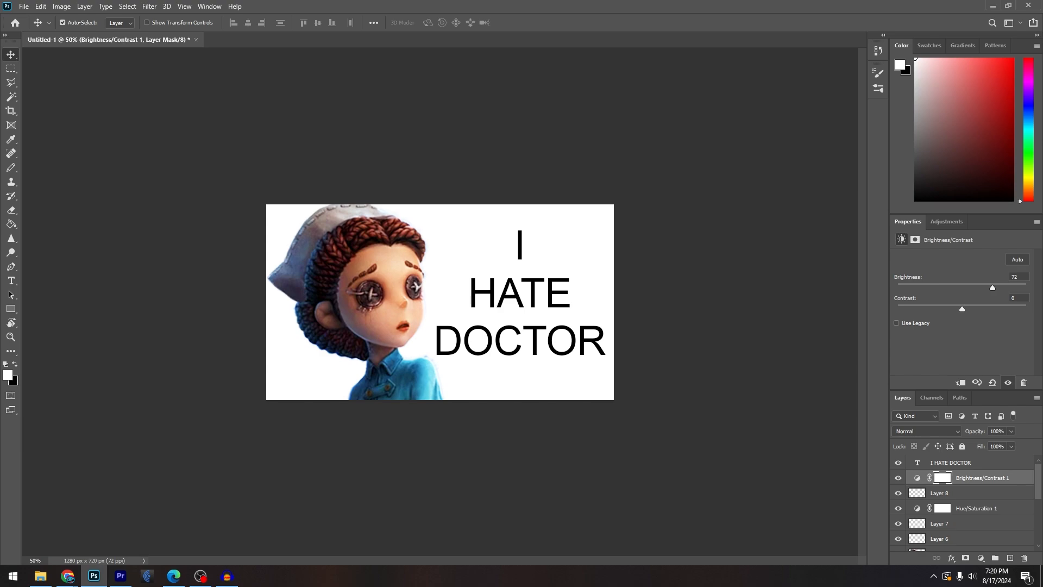
{"action": "left_click_drag", "start_coordinate": [382, 302], "coordinate": [384, 303]}
Examine how the enlarged, brightened head and the text read at small thumbnail size
{"action": "key", "text": "ctrl+minus"}
{"action": "key", "text": "ctrl+minus"}
{"action": "key", "text": "ctrl+minus"}
{"action": "key", "text": "ctrl+minus"}
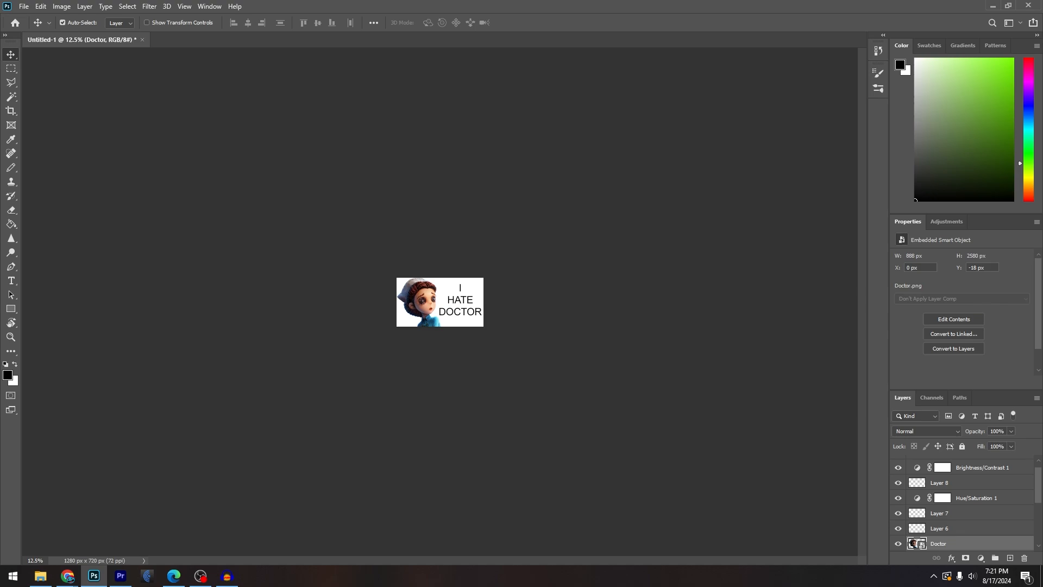
{"action": "key", "text": "ctrl+plus"}
{"action": "key", "text": "ctrl+plus"}
{"action": "key", "text": "ctrl+plus"}
{"action": "key", "text": "ctrl+plus"}
{"action": "key", "text": "ctrl+plus"}
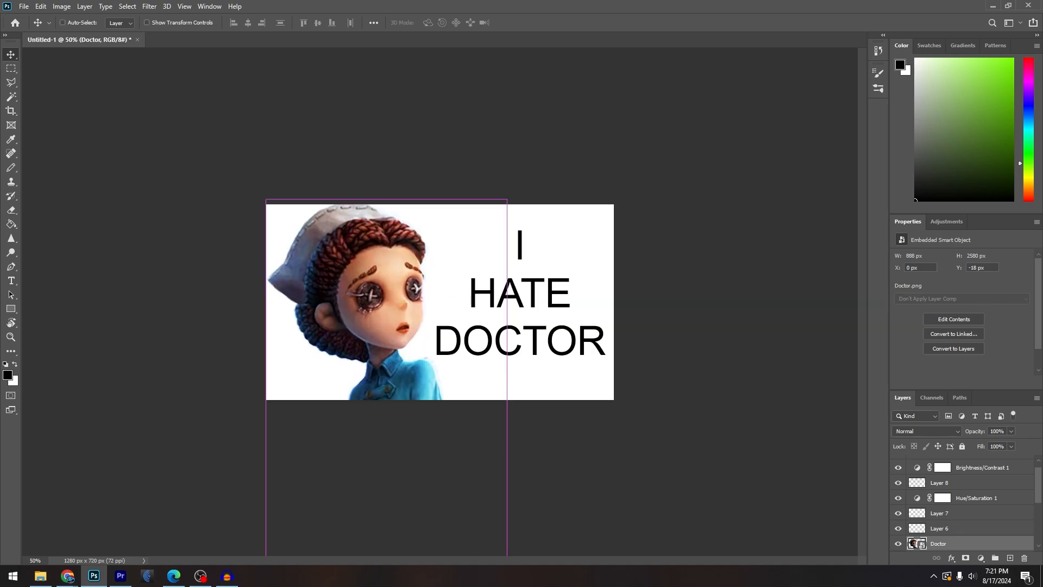
Add two blank layers below the Doctor layer and load the Doctor figure's outline as a selection
{"action": "left_click", "coordinate": [477, 350]}
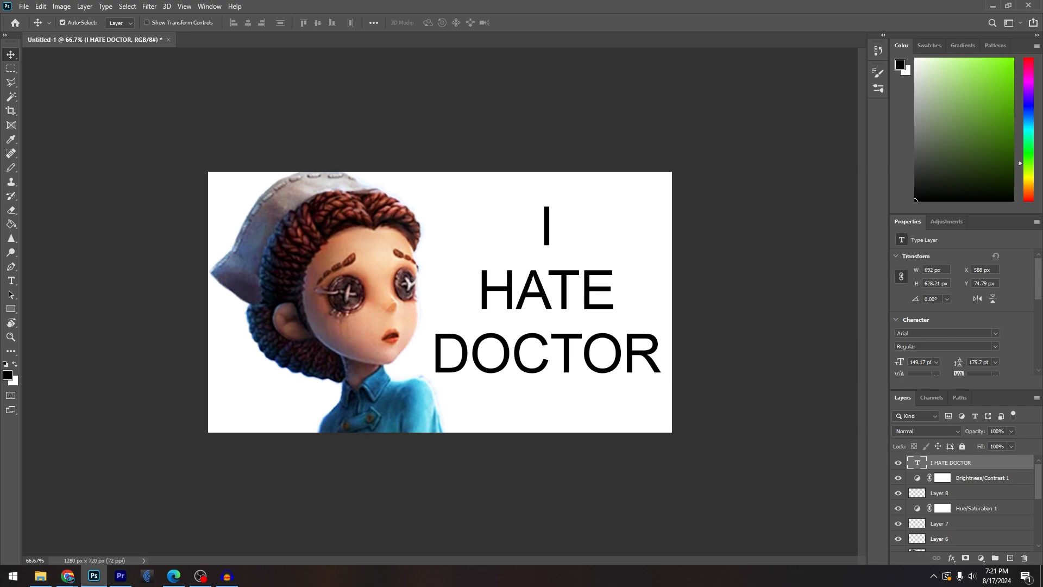
{"action": "left_click", "coordinate": [454, 315]}
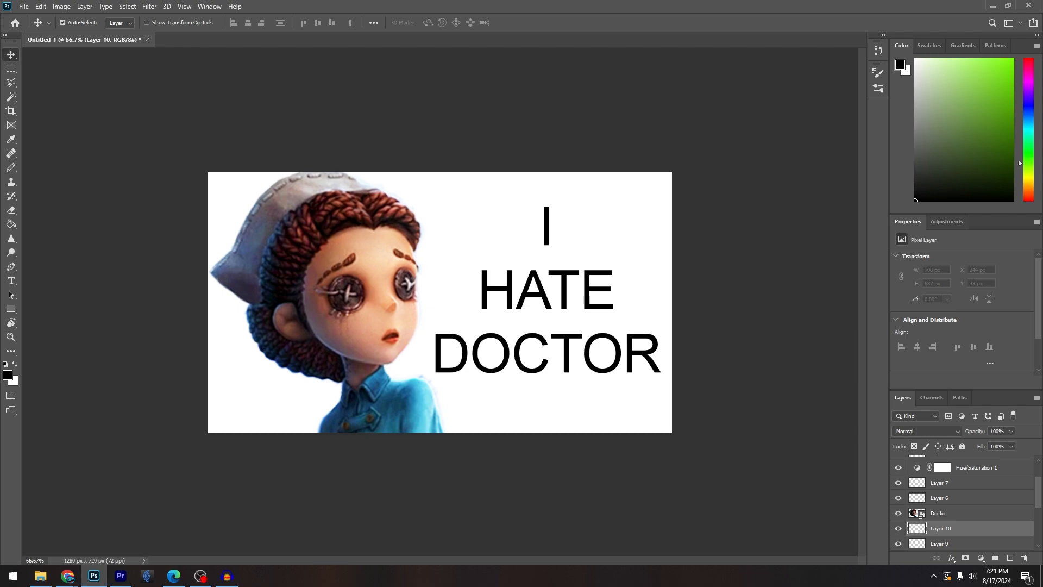
{"action": "key", "text": "ctrl"}
{"action": "left_click", "coordinate": [938, 513]}
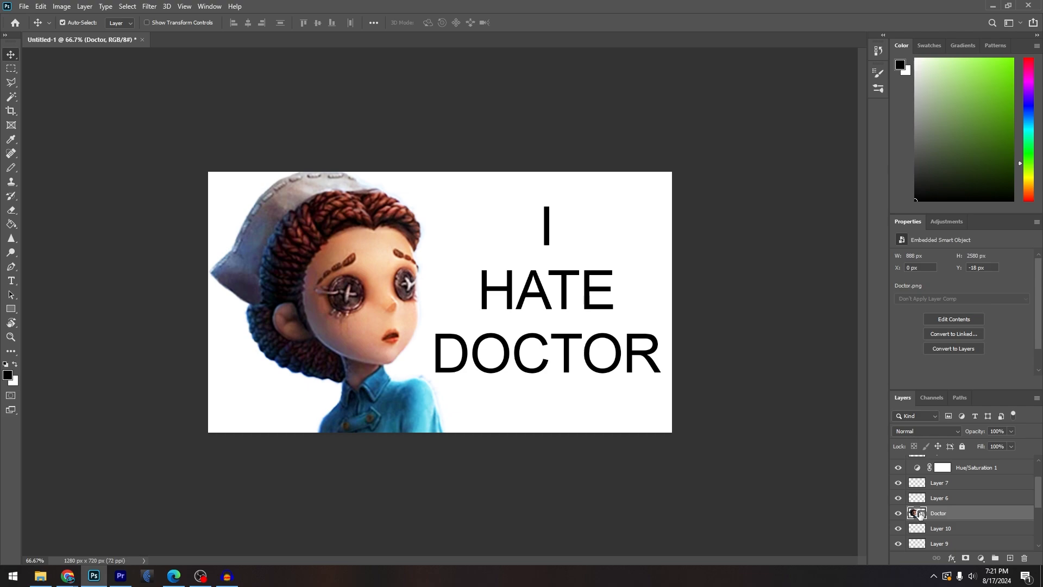
{"action": "key", "text": "ctrl"}
{"action": "left_click", "coordinate": [917, 514], "text": "ctrl"}
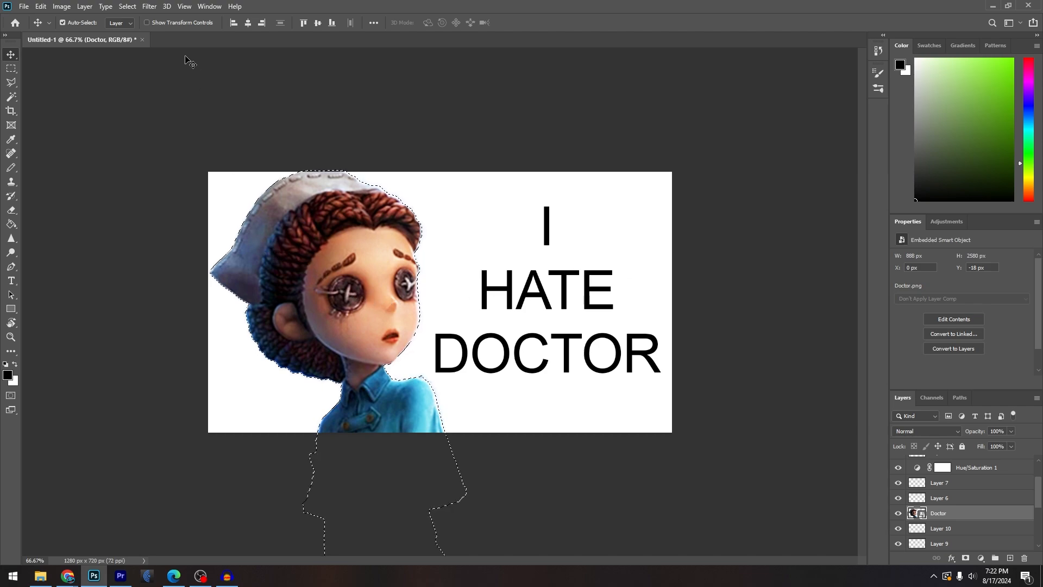
Expand the Doctor outline selection by 5 pixels, fill it with black on Layer 10, and deselect
{"action": "left_click", "coordinate": [131, 6]}
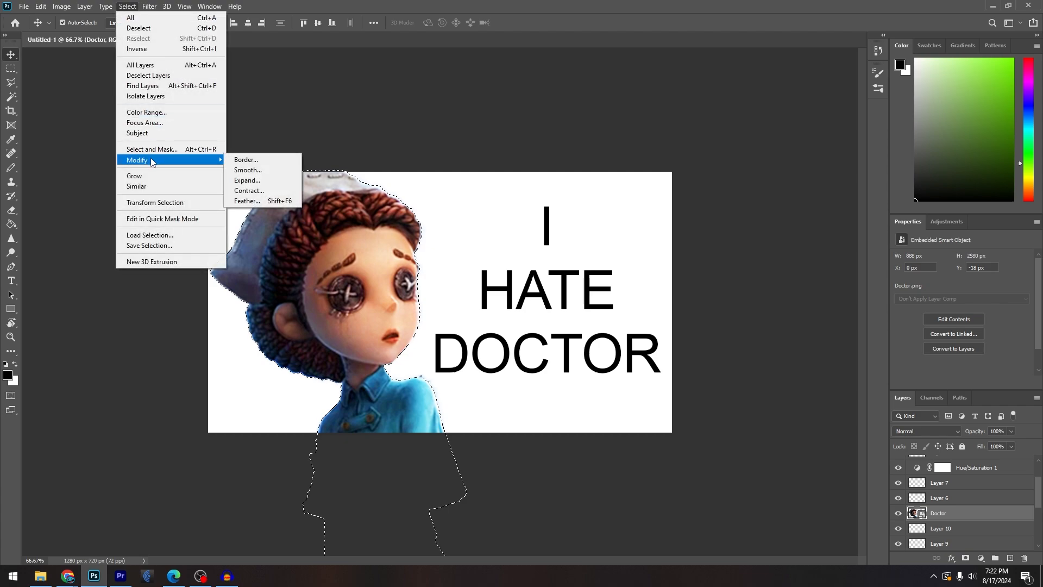
{"action": "left_click", "coordinate": [259, 182]}
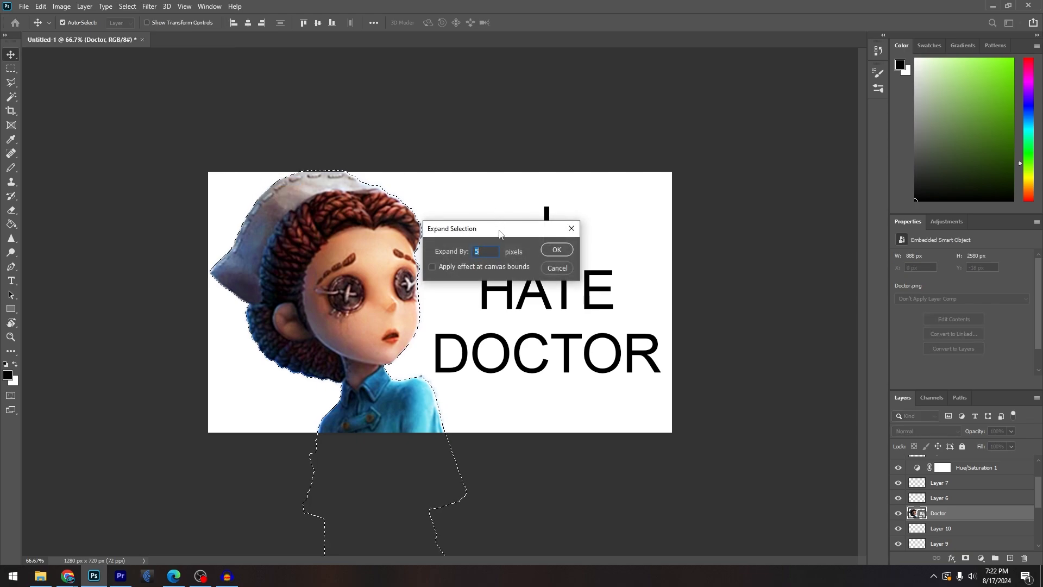
{"action": "left_click", "coordinate": [550, 251]}
{"action": "left_click", "coordinate": [11, 224]}
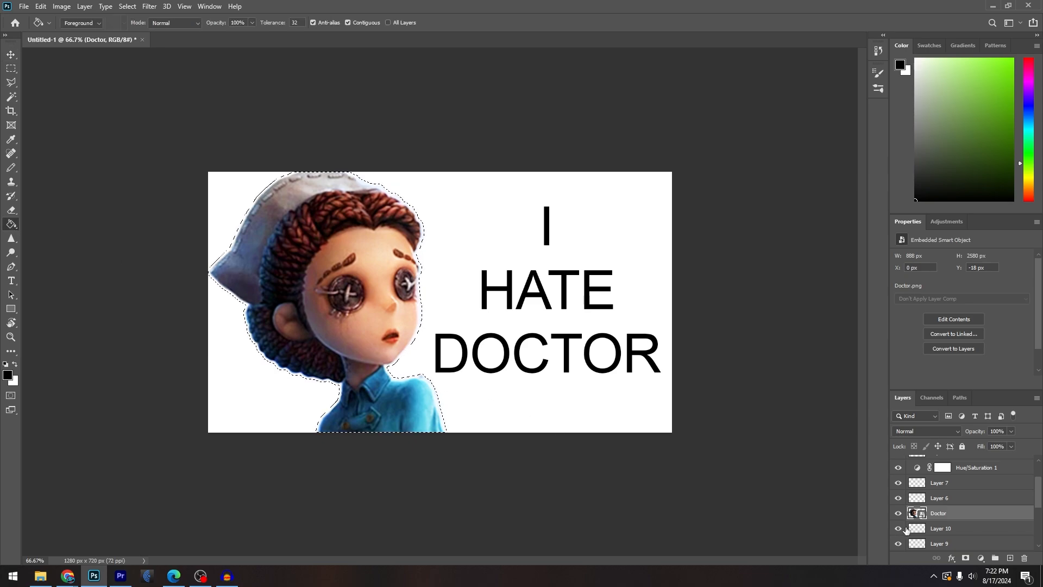
{"action": "left_click", "coordinate": [934, 532]}
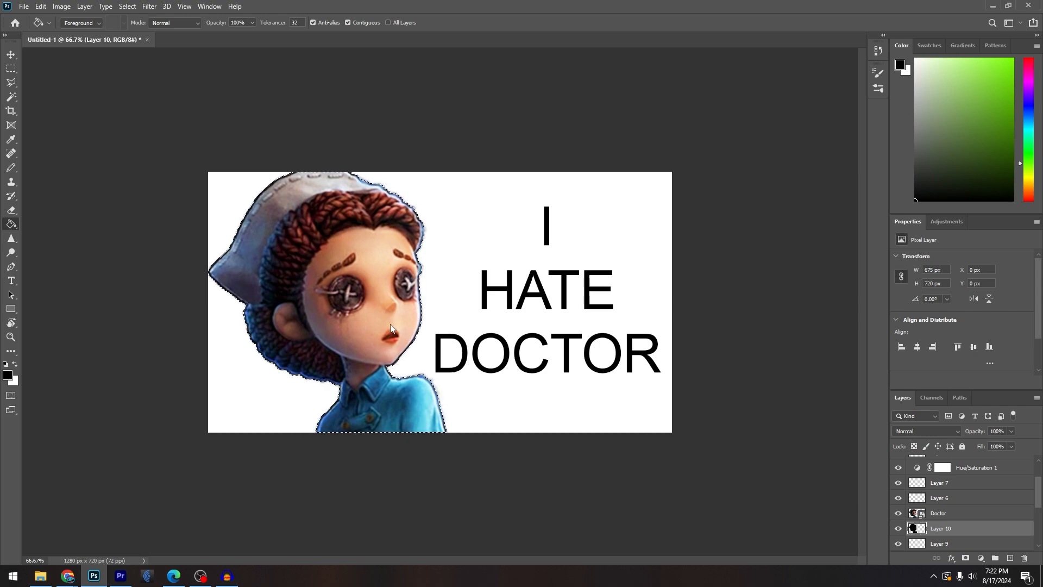
{"action": "left_click", "coordinate": [10, 89]}
{"action": "left_click_drag", "start_coordinate": [163, 82], "coordinate": [144, 153]}
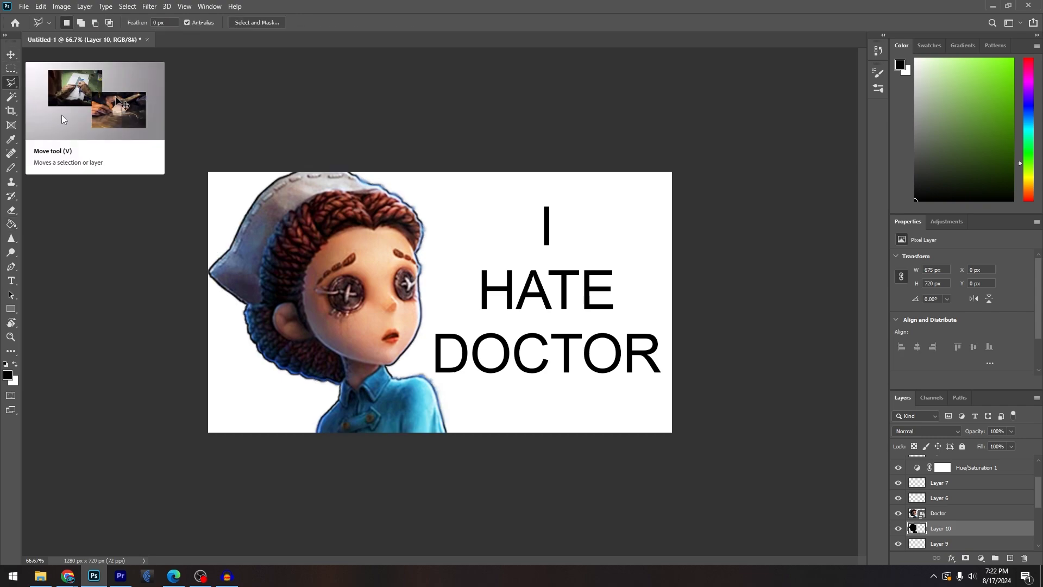
{"action": "right_click", "coordinate": [11, 82]}
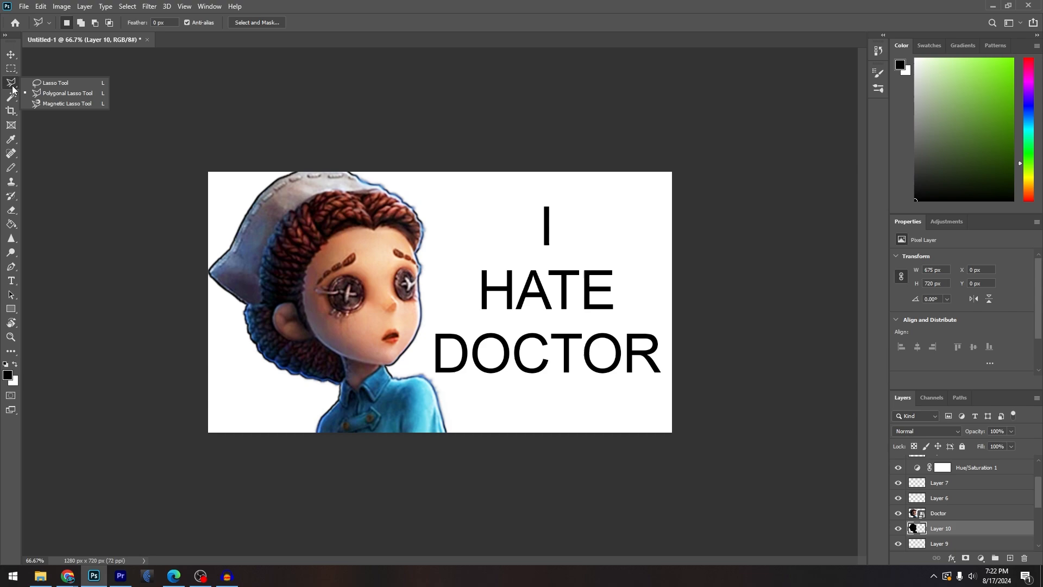
{"action": "left_click", "coordinate": [46, 83]}
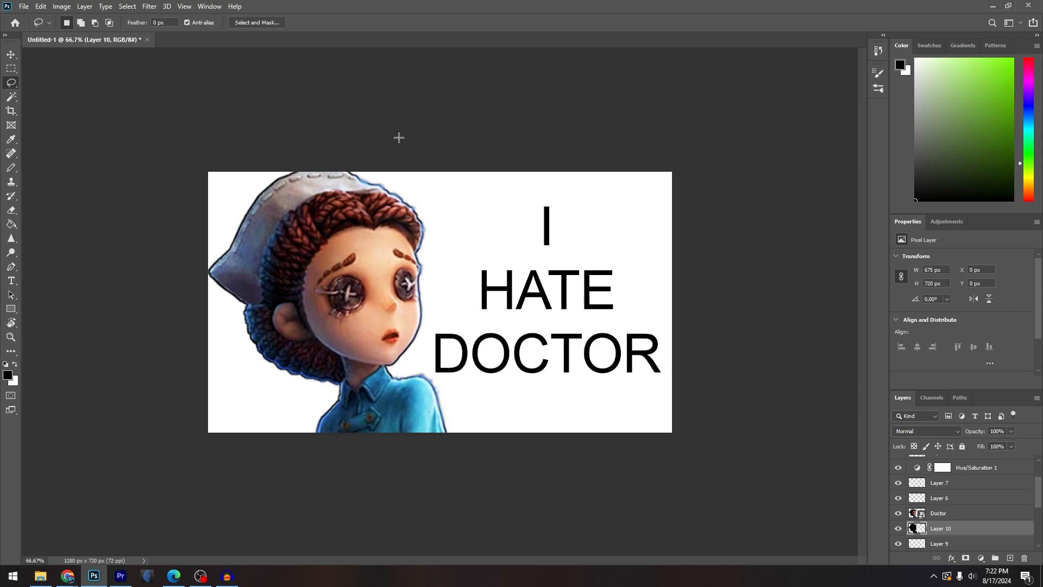
{"action": "right_click", "coordinate": [11, 86]}
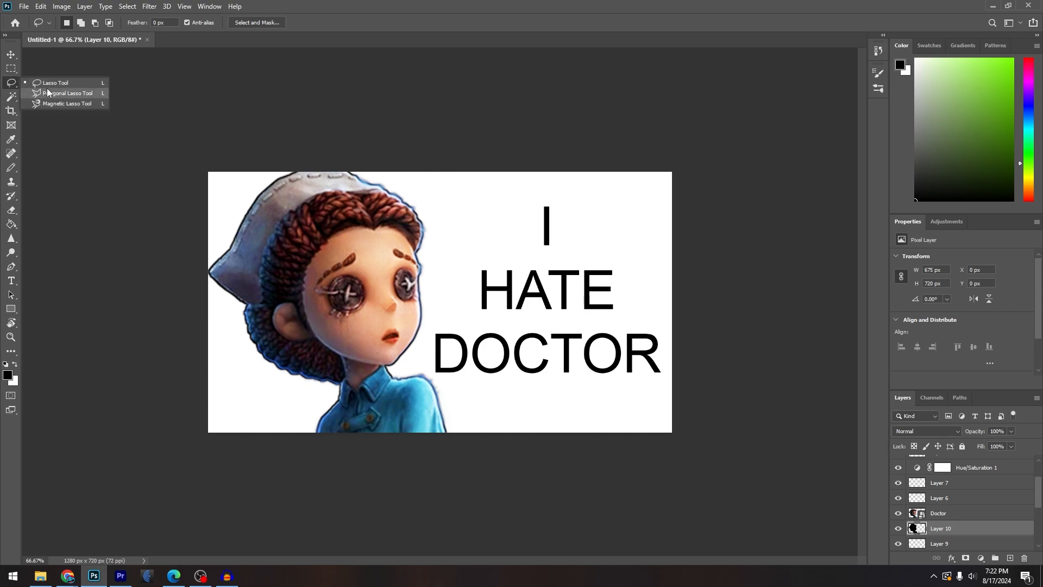
{"action": "left_click", "coordinate": [47, 92]}
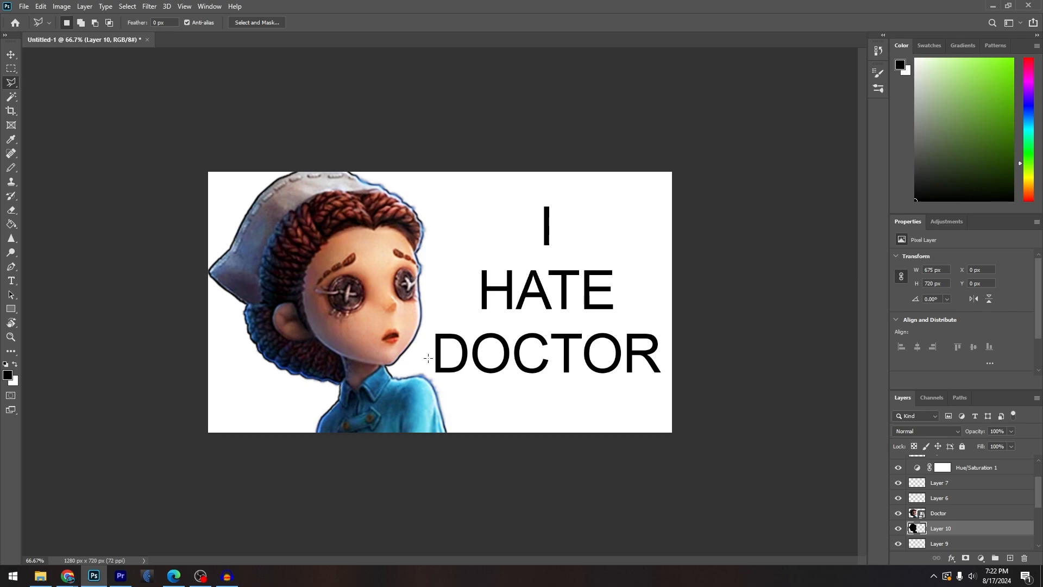
Examine the black outline around the Doctor figure close up and at small thumbnail size
{"action": "scroll", "coordinate": [428, 358], "scroll_direction": "up", "scroll_amount": 3}
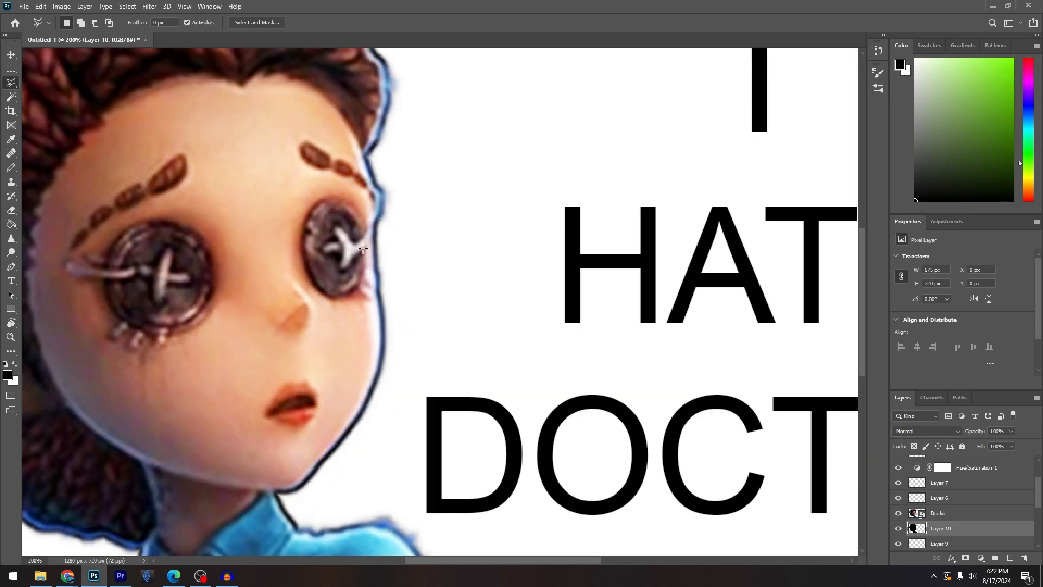
{"action": "scroll", "coordinate": [367, 165], "scroll_direction": "down", "scroll_amount": 2}
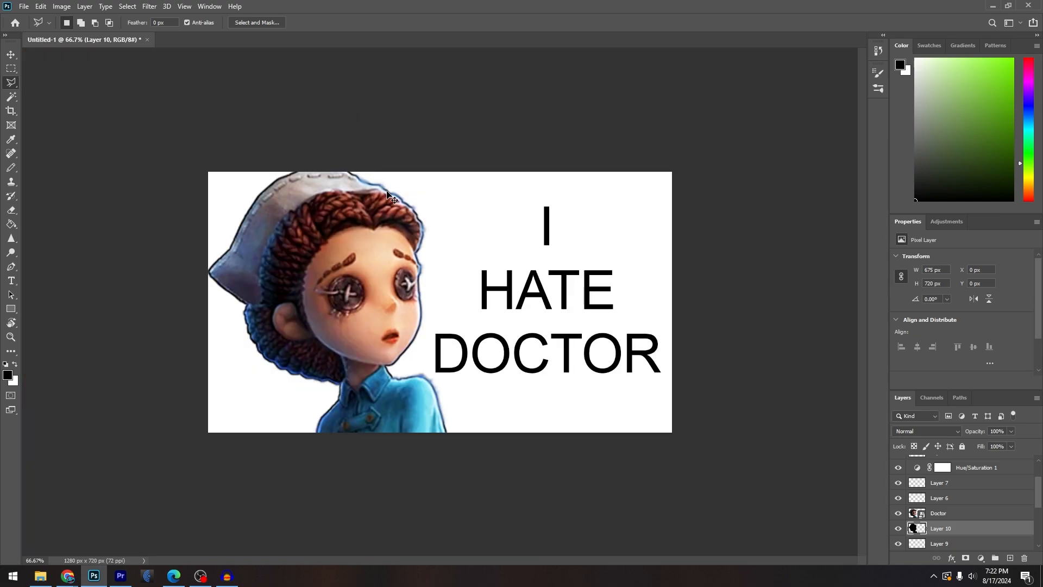
{"action": "scroll", "coordinate": [426, 231], "scroll_direction": "up", "scroll_amount": 1}
{"action": "scroll", "coordinate": [447, 238], "scroll_direction": "down", "scroll_amount": 2}
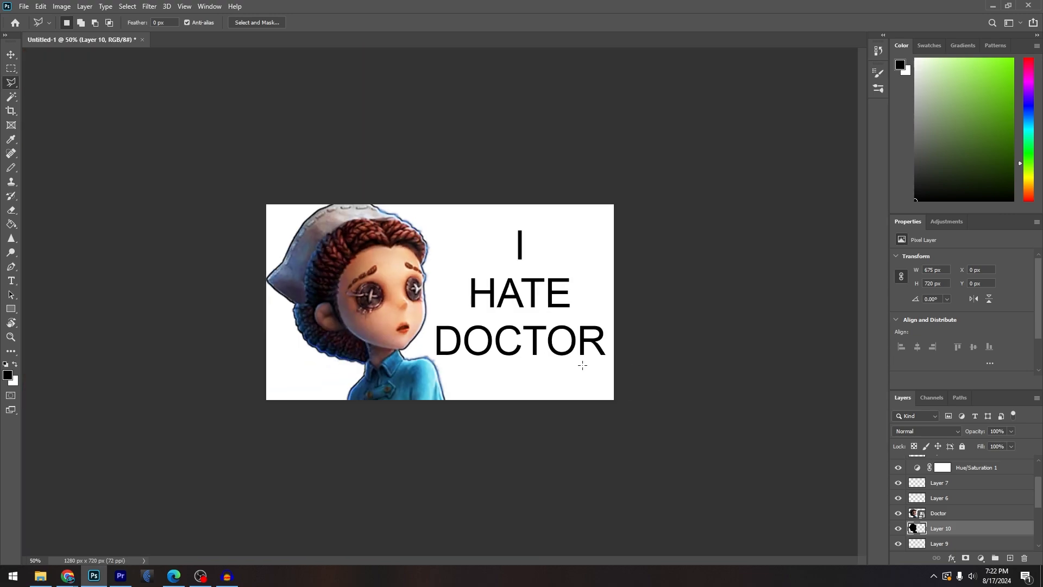
{"action": "scroll", "coordinate": [519, 349], "scroll_direction": "down", "scroll_amount": 1}
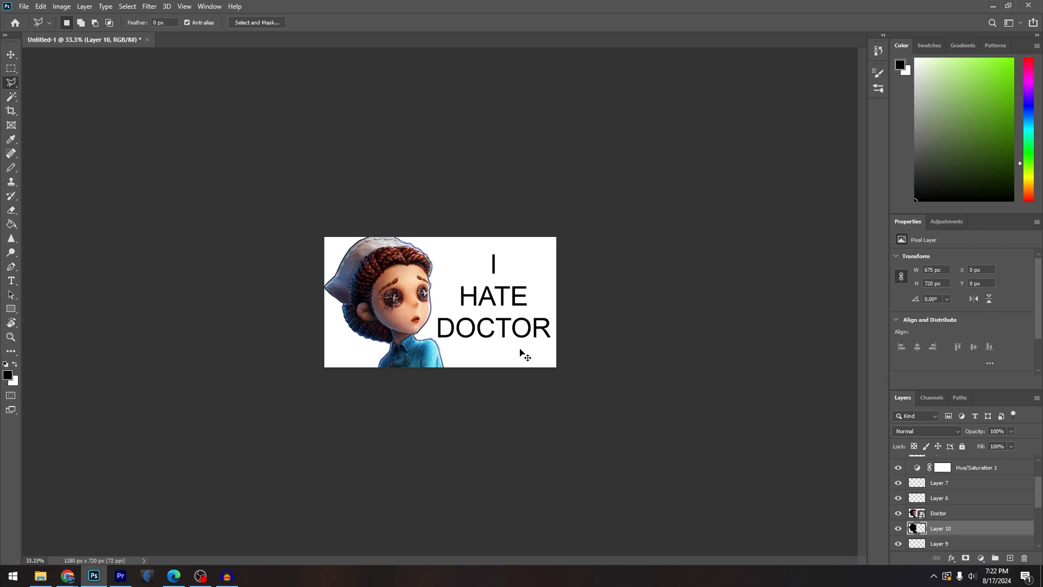
{"action": "scroll", "coordinate": [520, 349], "scroll_direction": "up", "scroll_amount": 1}
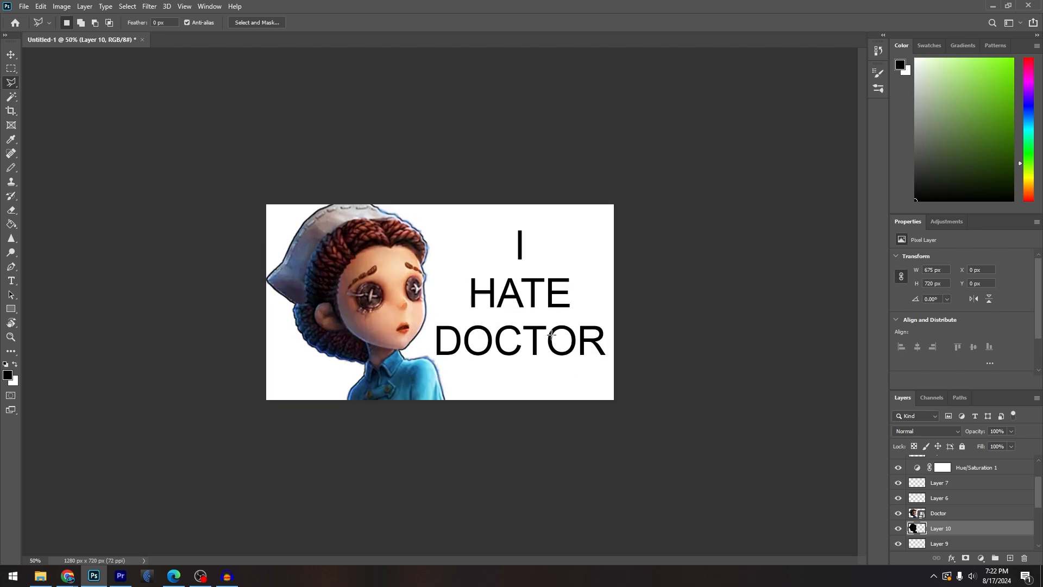
Change the font of the I HATE DOCTOR text to Impact and set its size to 165.17 pt
{"action": "scroll", "coordinate": [957, 522], "scroll_direction": "up", "scroll_amount": 3}
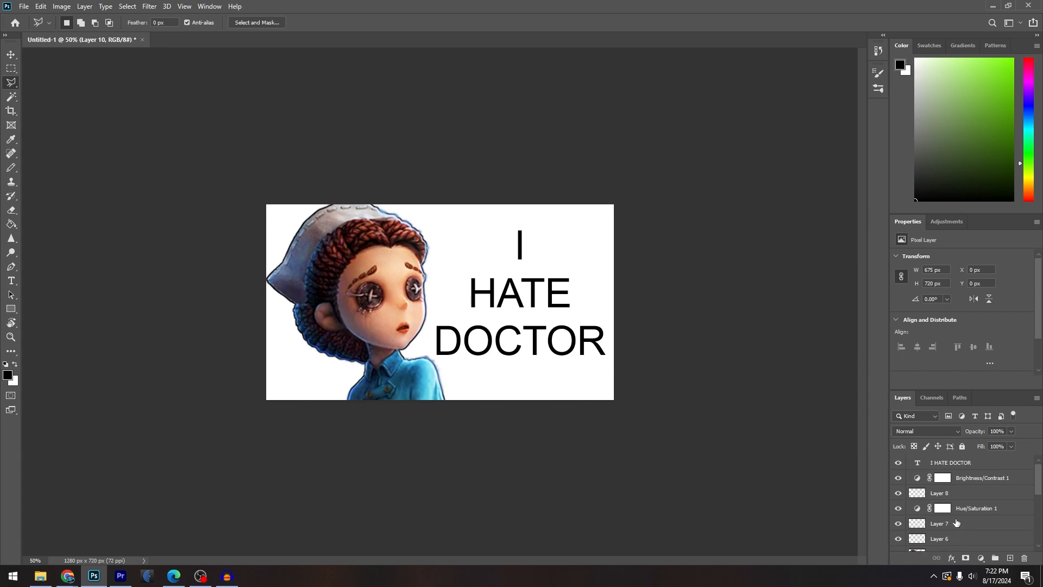
{"action": "double_click", "coordinate": [921, 466]}
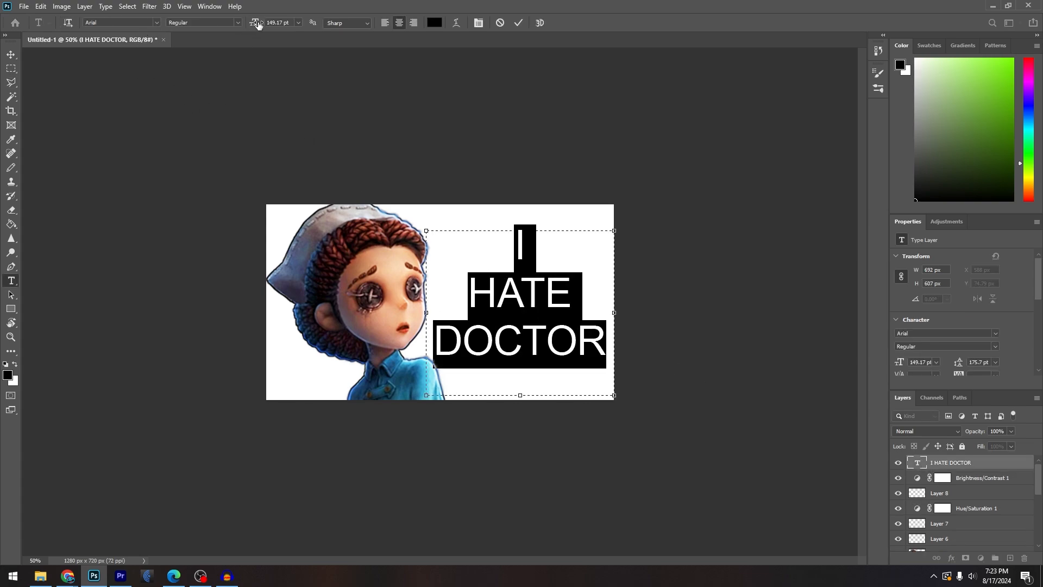
{"action": "left_click_drag", "start_coordinate": [259, 25], "coordinate": [180, 37]}
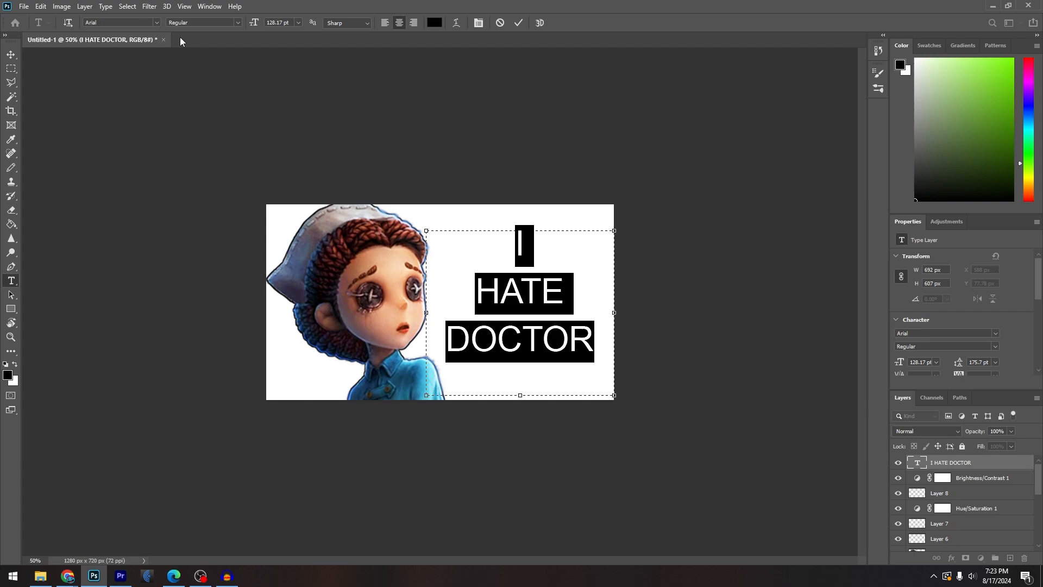
{"action": "left_click", "coordinate": [156, 23]}
{"action": "left_click", "coordinate": [148, 67]}
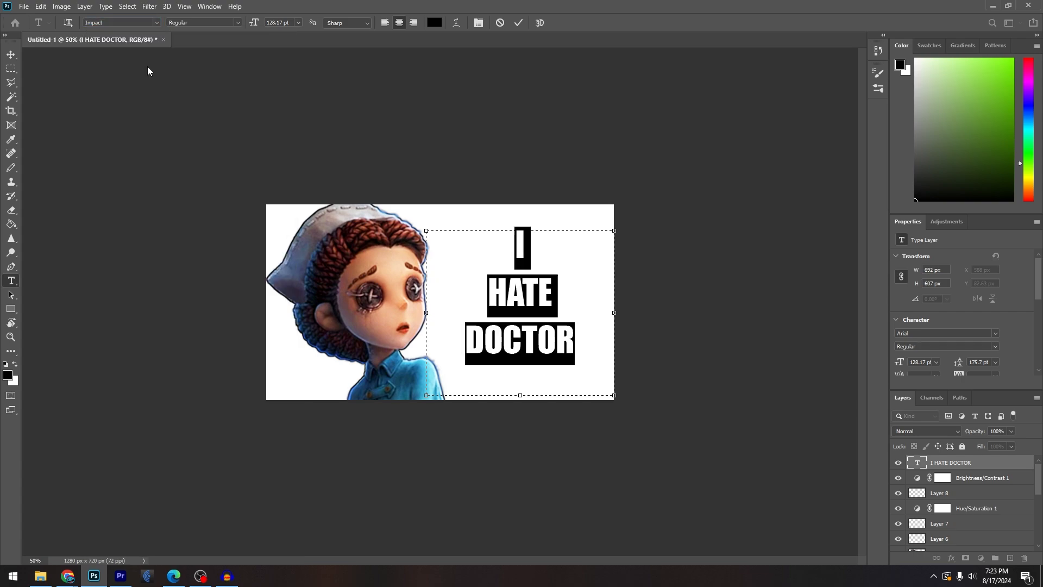
{"action": "left_click", "coordinate": [579, 379]}
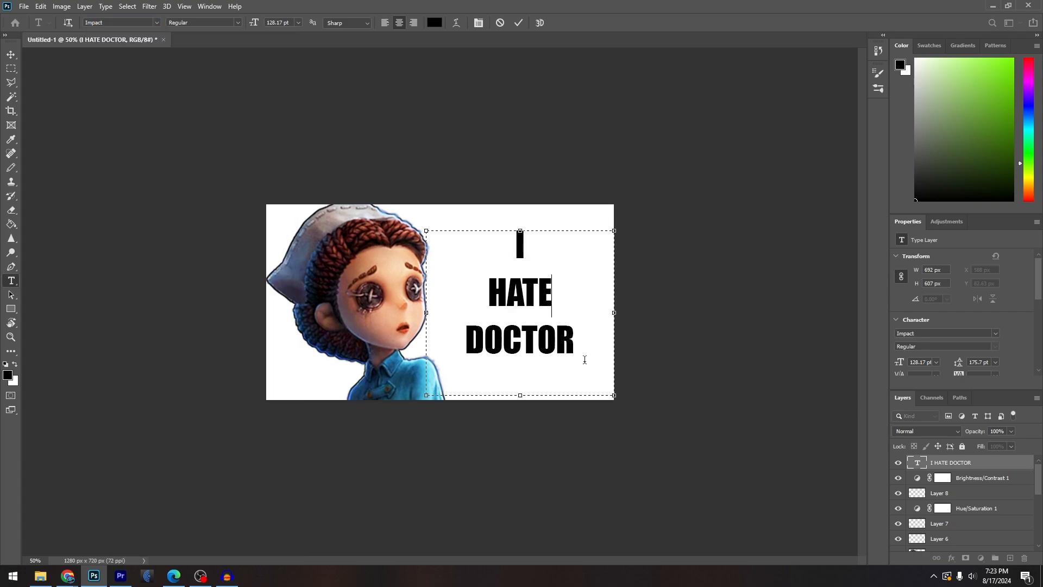
{"action": "left_click_drag", "start_coordinate": [584, 360], "coordinate": [461, 175]}
{"action": "left_click_drag", "start_coordinate": [265, 22], "coordinate": [276, 18]}
{"action": "key", "text": "ctrl+Return"}
{"action": "key", "text": "v"}
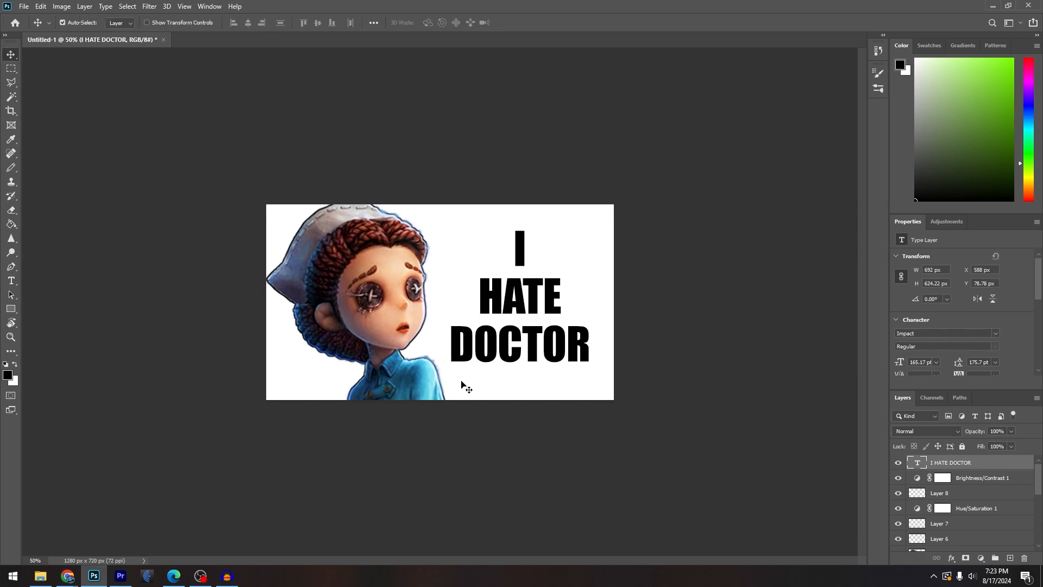
Colour the word DOCTOR in the text bright red
{"action": "key", "text": "t"}
{"action": "left_click_drag", "start_coordinate": [447, 347], "coordinate": [614, 346]}
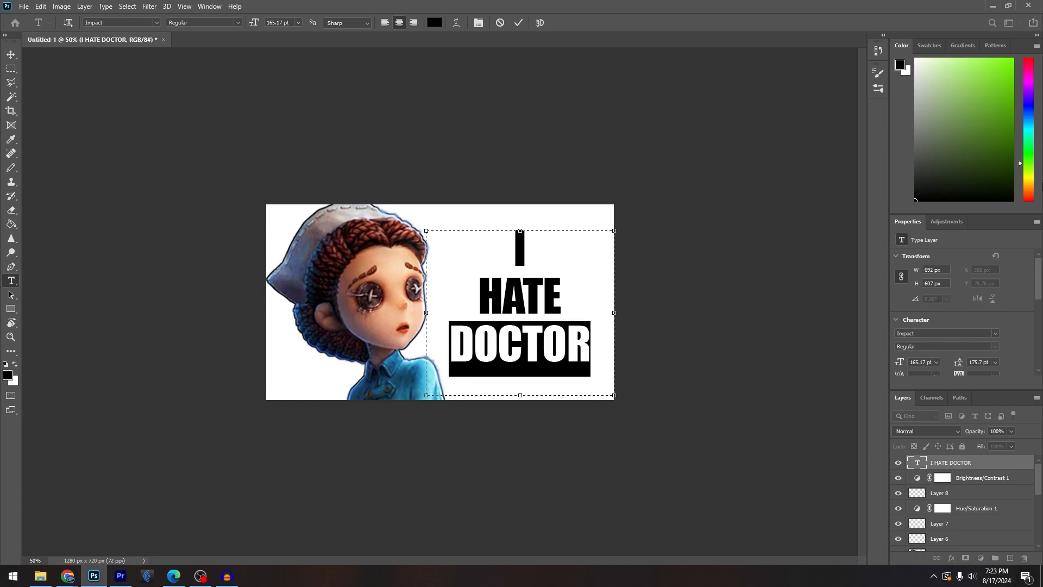
{"action": "left_click_drag", "start_coordinate": [1028, 177], "coordinate": [1030, 79]}
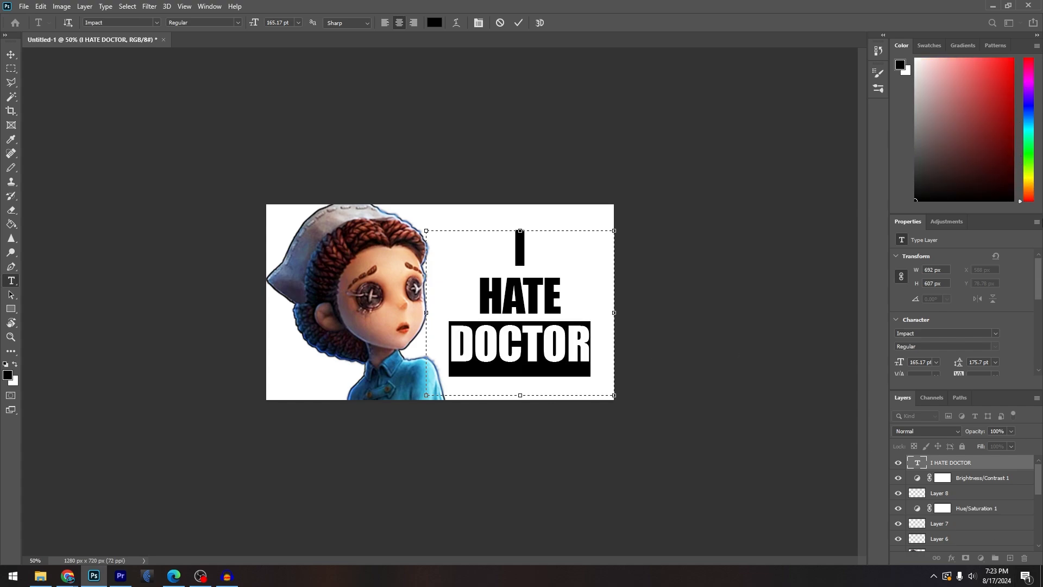
{"action": "left_click_drag", "start_coordinate": [991, 143], "coordinate": [1041, 2]}
{"action": "left_click", "coordinate": [11, 55]}
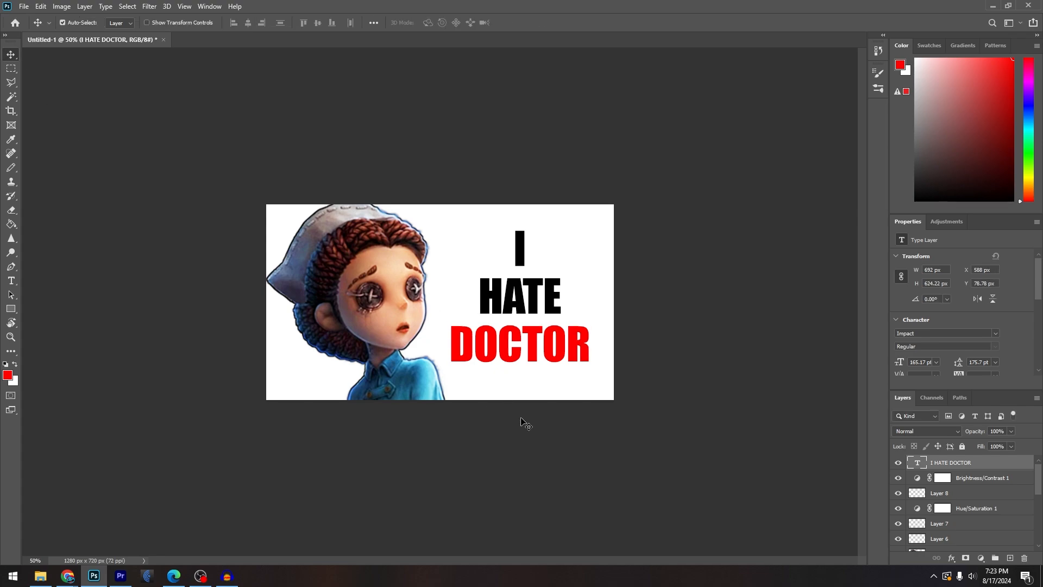
{"action": "key", "text": "ctrl+minus"}
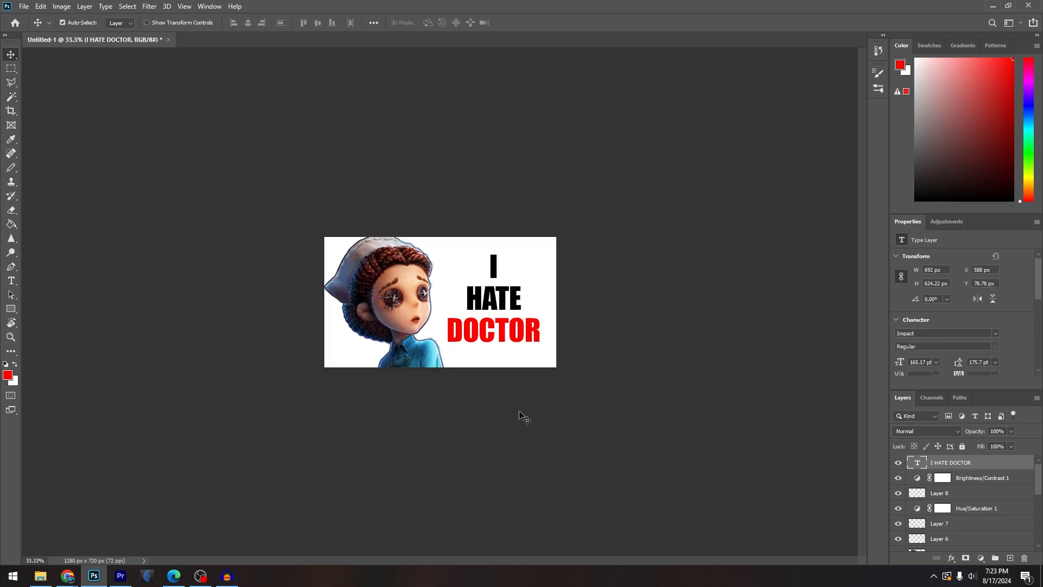
{"action": "key", "text": "ctrl+plus"}
{"action": "key", "text": "ctrl+plus"}
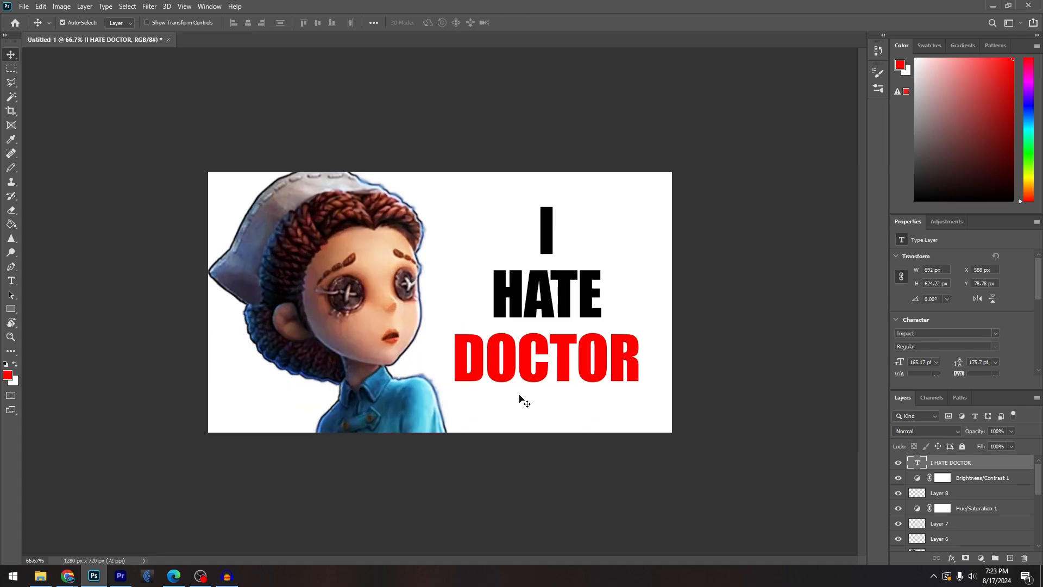
Place the pngtree fire image above Layer 9 and scale it to about 1406 × 785 px at X -115 px, Y -18 px
{"action": "key", "text": "t"}
{"action": "scroll", "coordinate": [965, 543], "scroll_direction": "down", "scroll_amount": 5}
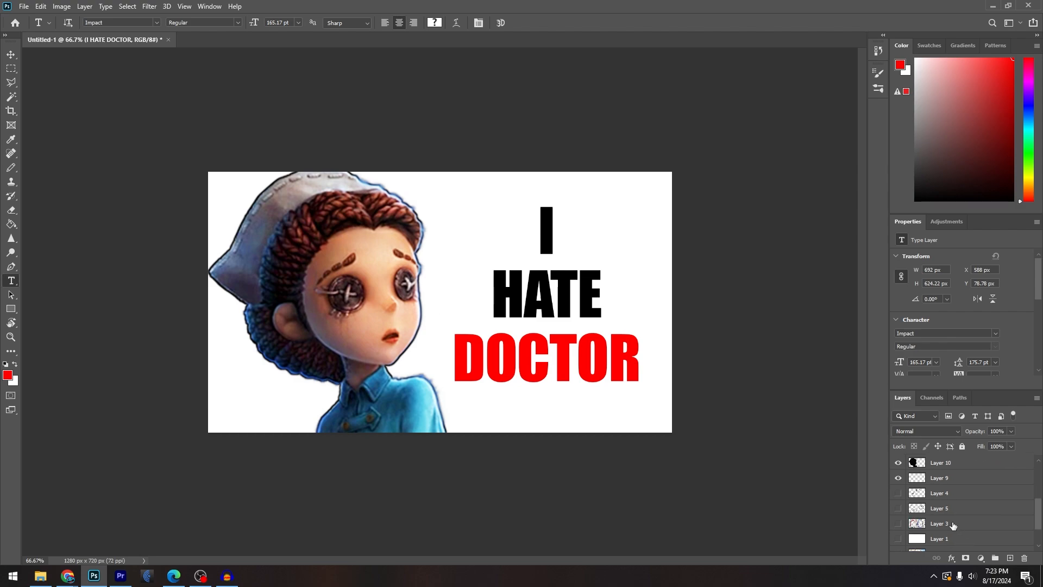
{"action": "left_click", "coordinate": [954, 482]}
{"action": "left_click_drag", "start_coordinate": [469, 317], "coordinate": [887, 424]}
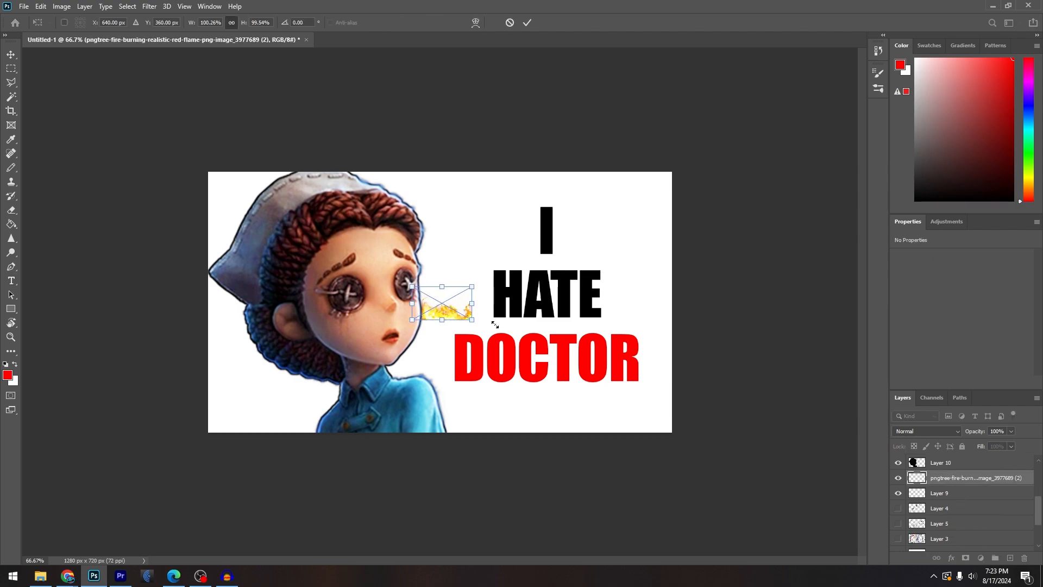
{"action": "left_click_drag", "start_coordinate": [751, 428], "coordinate": [548, 351]}
{"action": "left_click_drag", "start_coordinate": [630, 453], "coordinate": [720, 488]}
{"action": "left_click_drag", "start_coordinate": [686, 457], "coordinate": [643, 408]}
{"action": "key", "text": "Return"}
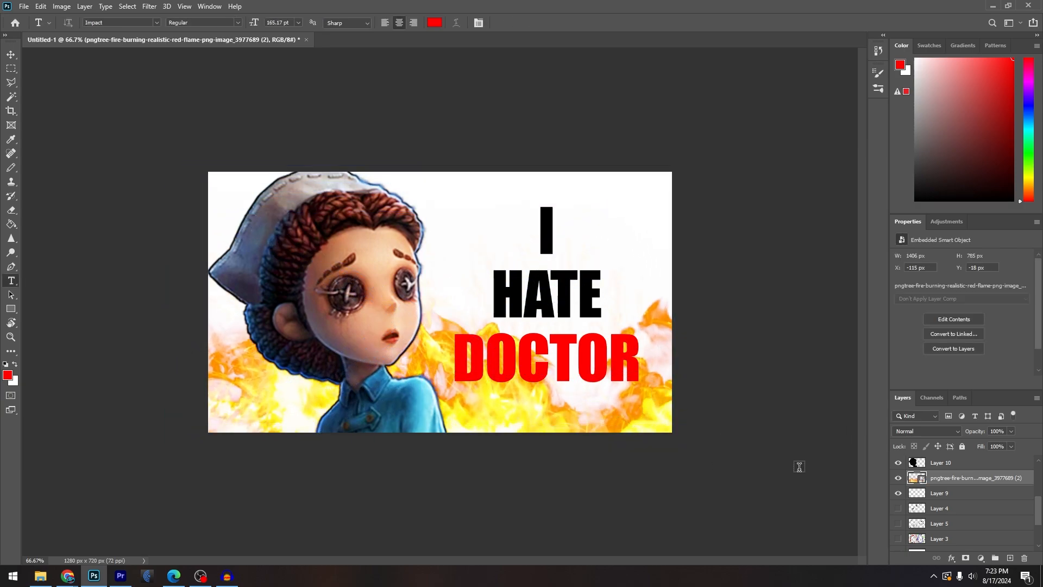
Fill Layer 9, beneath the fire image, with black as the background
{"action": "left_click", "coordinate": [955, 502]}
{"action": "key", "text": "d"}
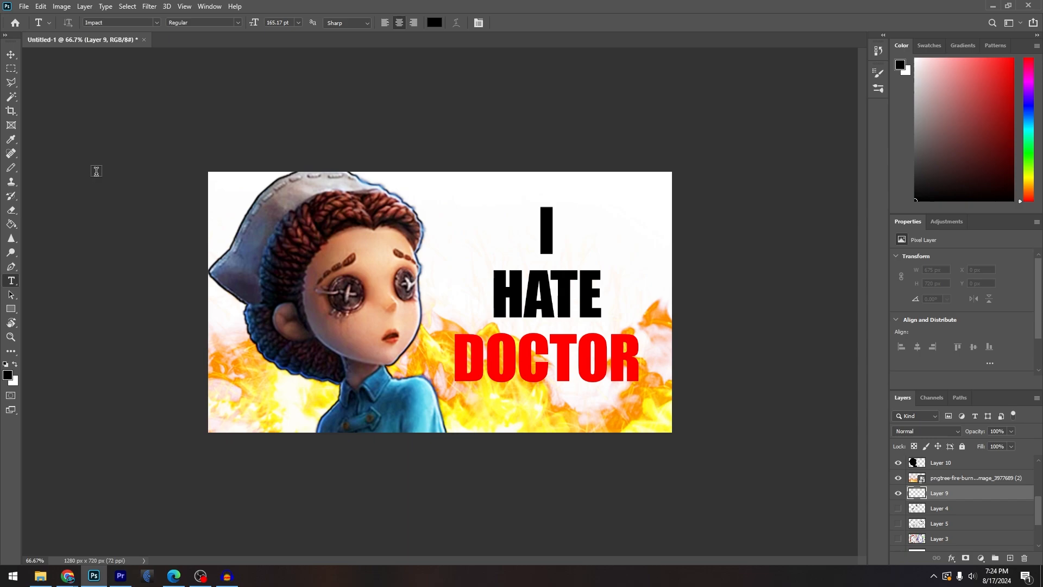
{"action": "left_click", "coordinate": [10, 227]}
{"action": "left_click", "coordinate": [605, 405]}
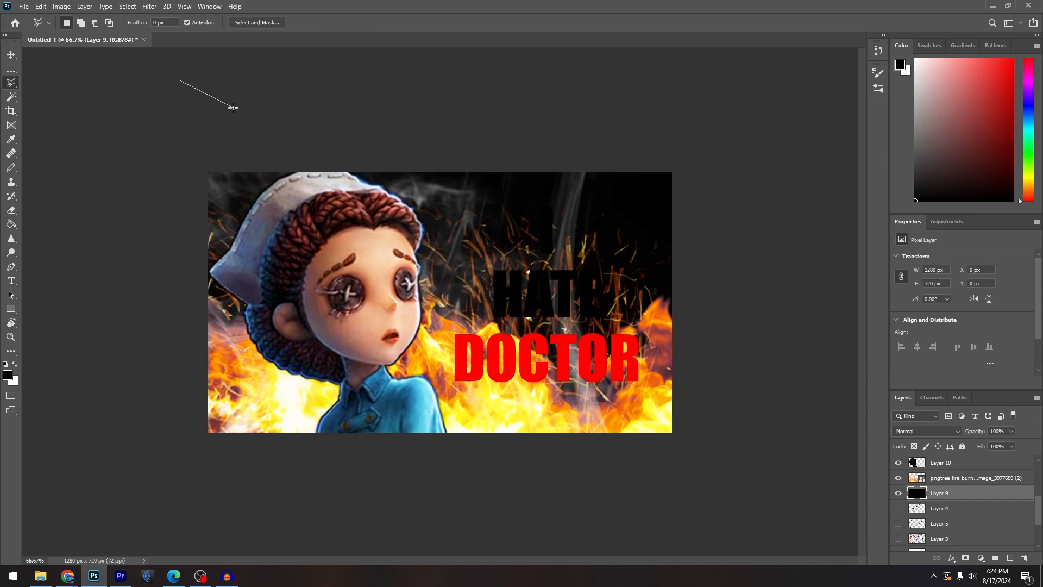
Recolour the words I HATE to white and check the thumbnail at small size
{"action": "key", "text": "t"}
{"action": "left_click_drag", "start_coordinate": [604, 305], "coordinate": [544, 154]}
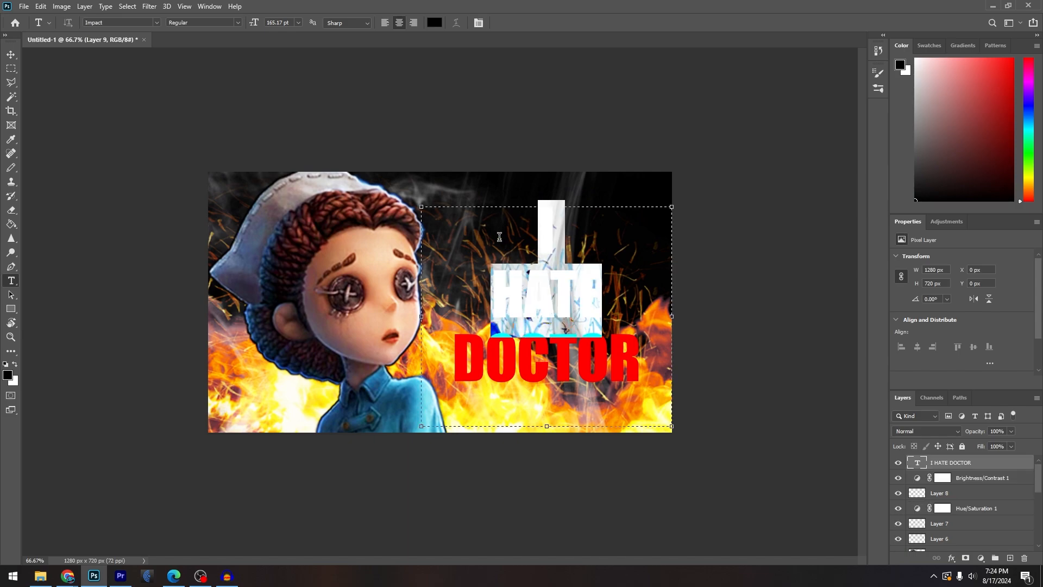
{"action": "left_click", "coordinate": [11, 54]}
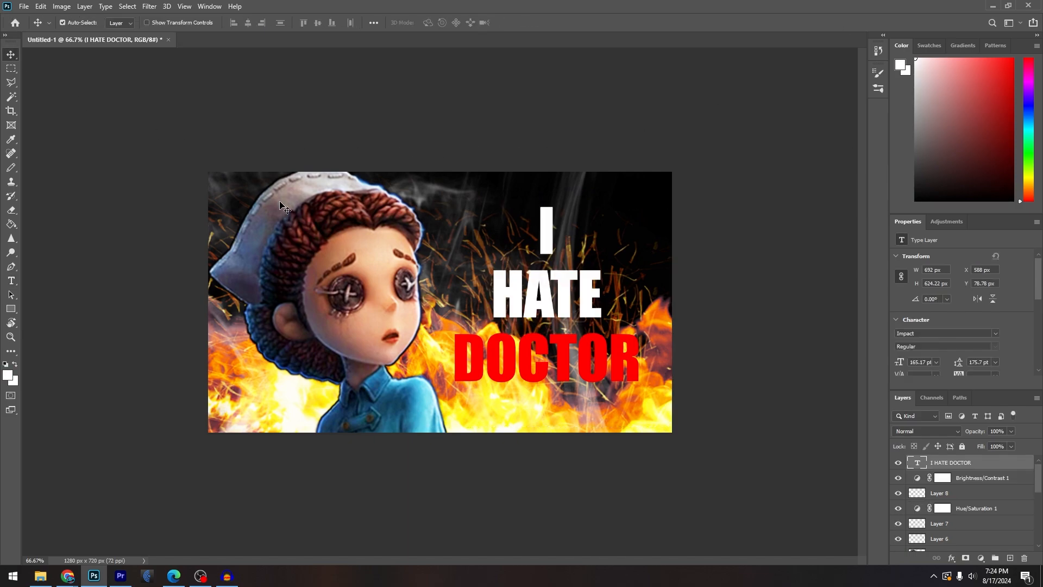
{"action": "key", "text": "ctrl+minus"}
{"action": "key", "text": "ctrl+minus"}
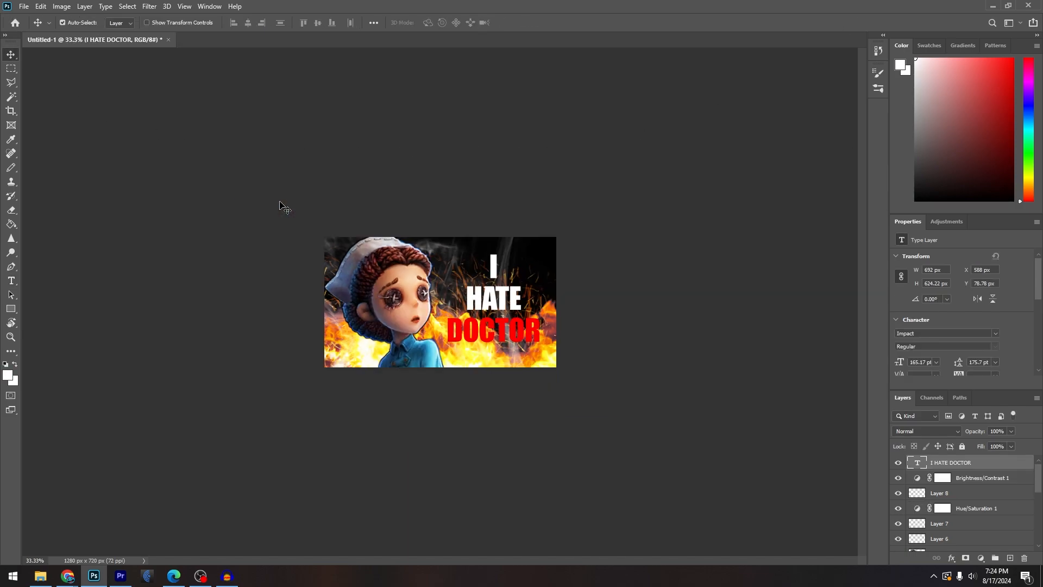
{"action": "key", "text": "ctrl+plus"}
{"action": "key", "text": "ctrl+plus"}
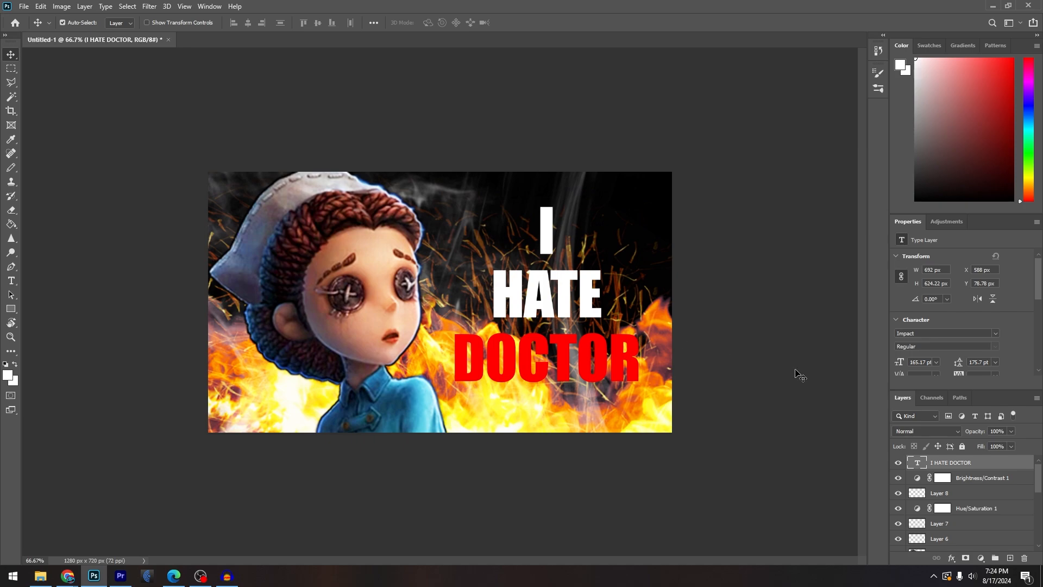
Add two new layers above Brightness/Contrast 1 and load the I HATE DOCTOR text outline as a selection expanded by 5 px
{"action": "left_click", "coordinate": [968, 480]}
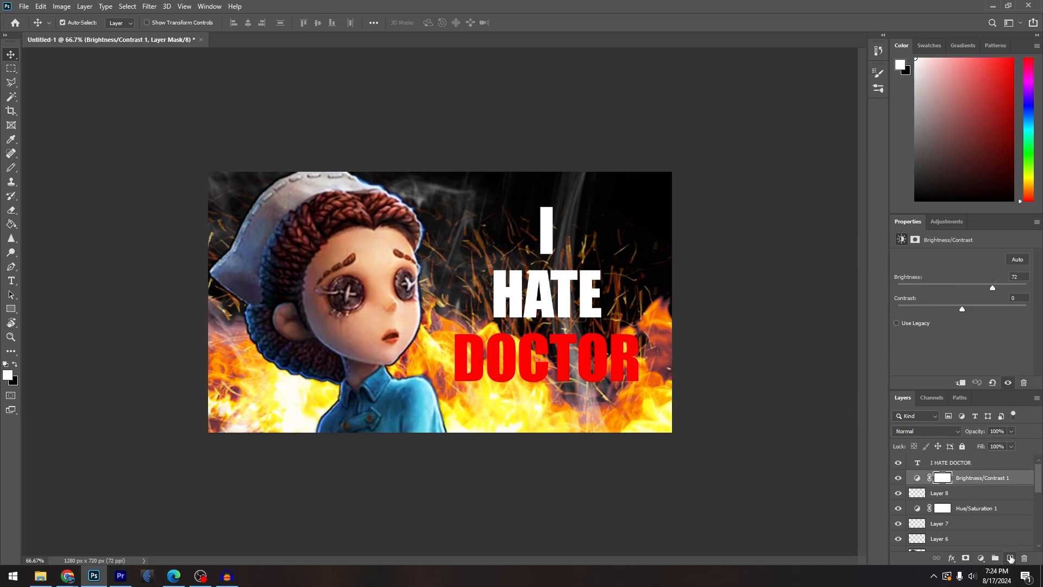
{"action": "left_click", "coordinate": [1009, 558]}
{"action": "left_click", "coordinate": [1010, 558]}
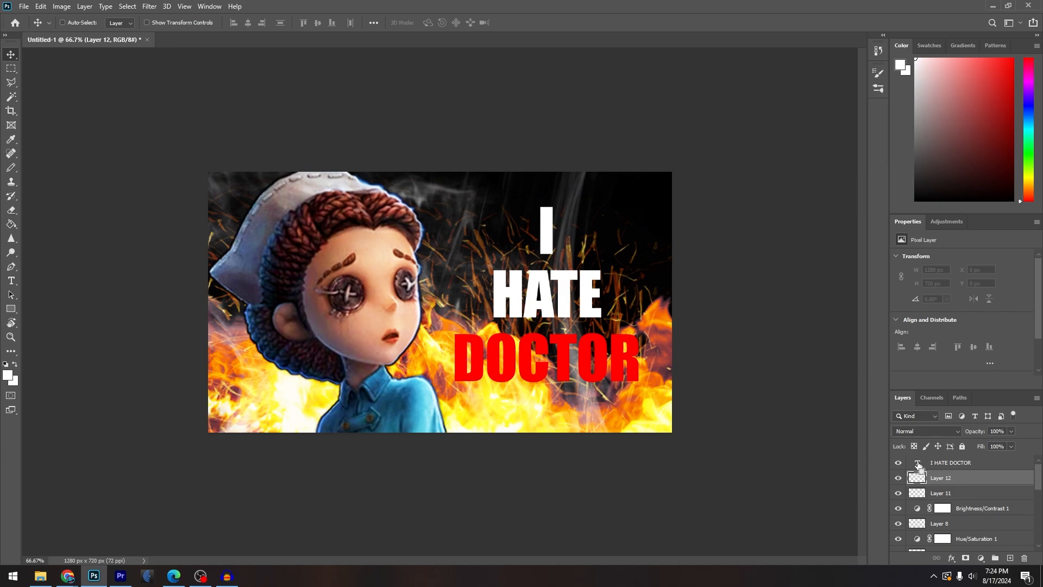
{"action": "left_click", "coordinate": [918, 466], "text": "ctrl"}
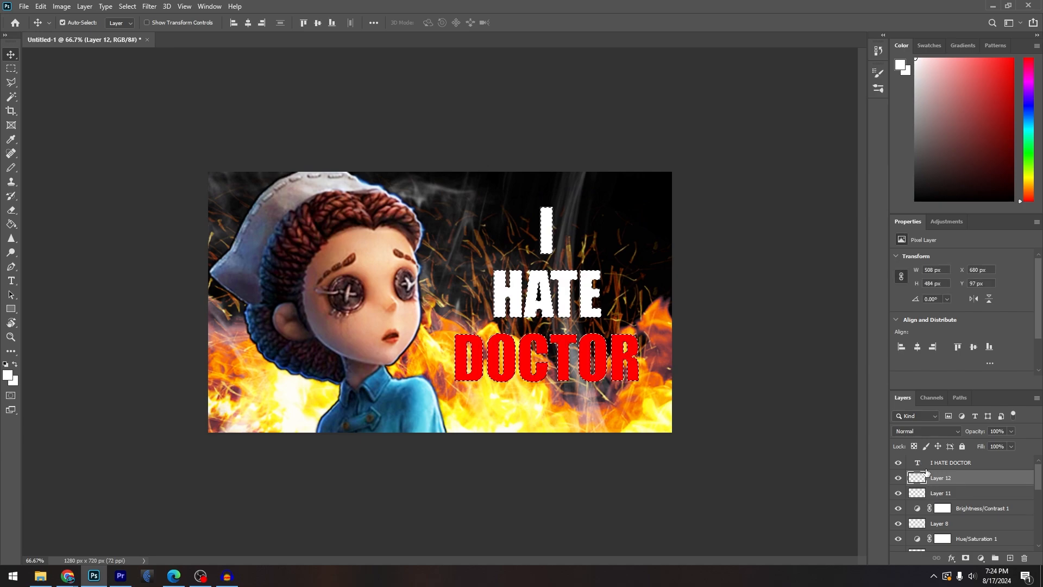
{"action": "left_click", "coordinate": [127, 6]}
{"action": "mouse_move", "coordinate": [185, 161]}
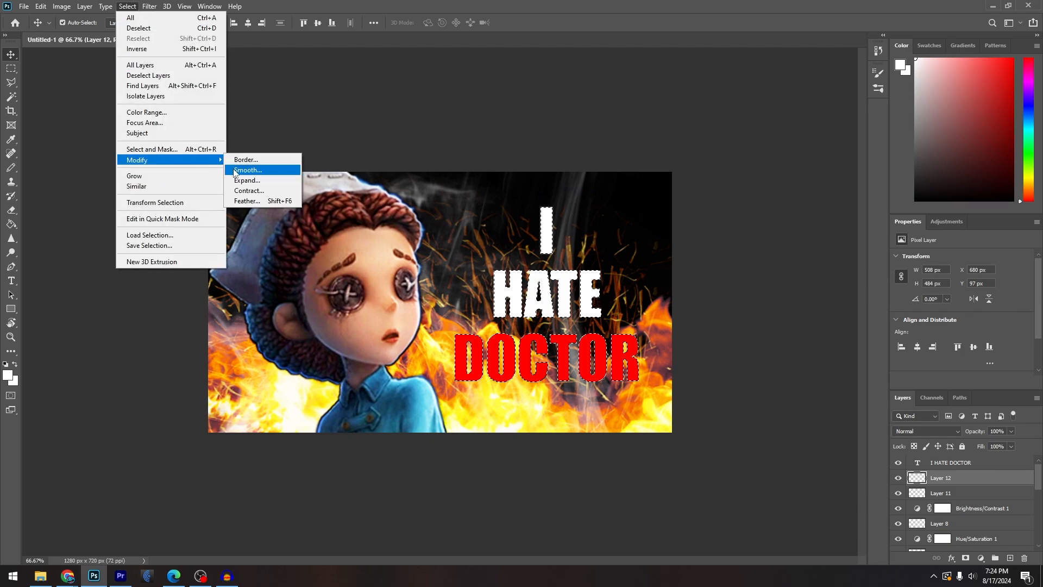
{"action": "left_click", "coordinate": [253, 181]}
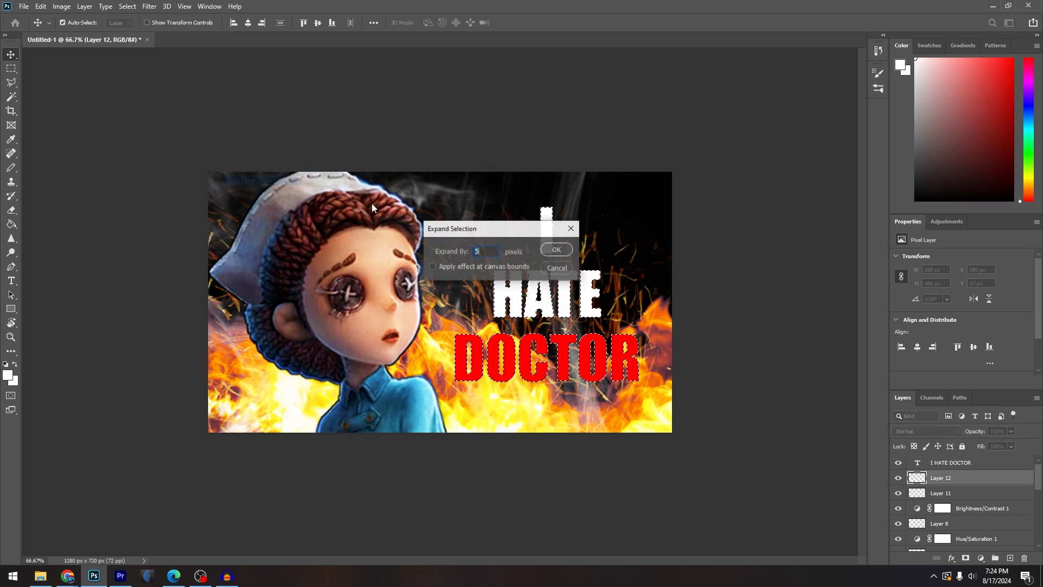
{"action": "left_click", "coordinate": [555, 248]}
Fill the expanded text selection on Layer 12 with black and deselect it
{"action": "key", "text": "d"}
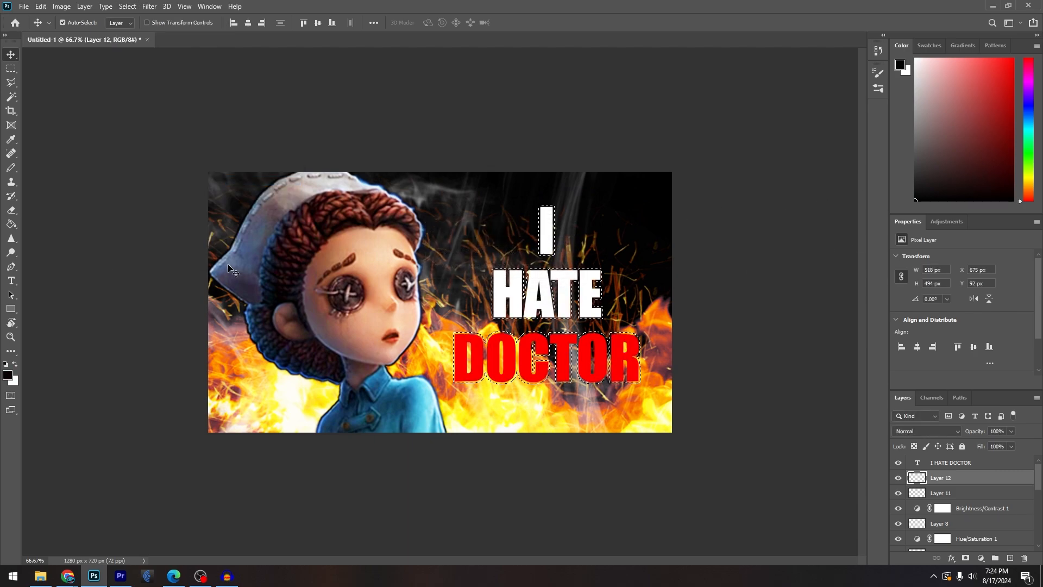
{"action": "left_click", "coordinate": [9, 226]}
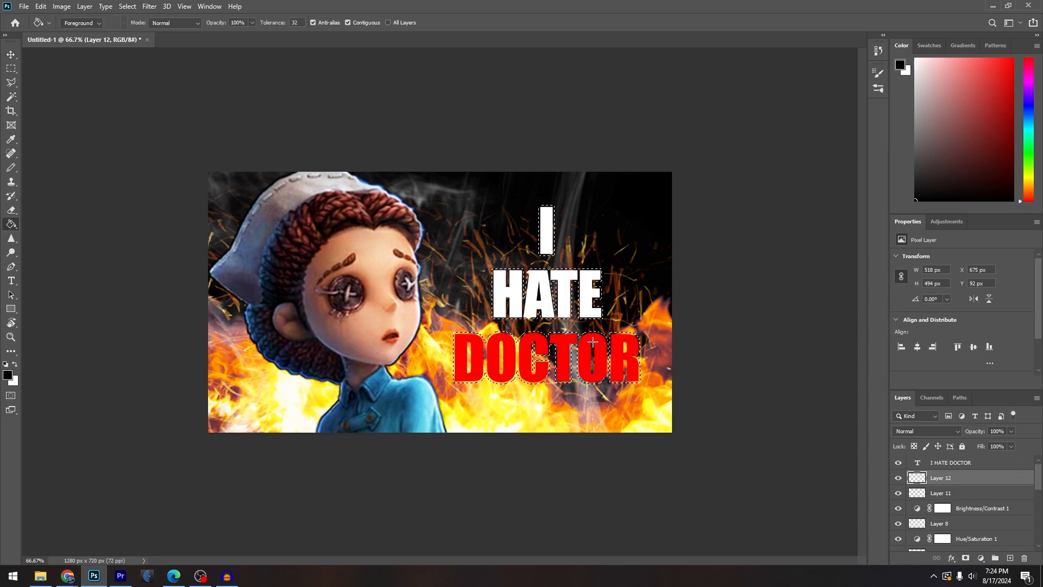
{"action": "left_click", "coordinate": [563, 366]}
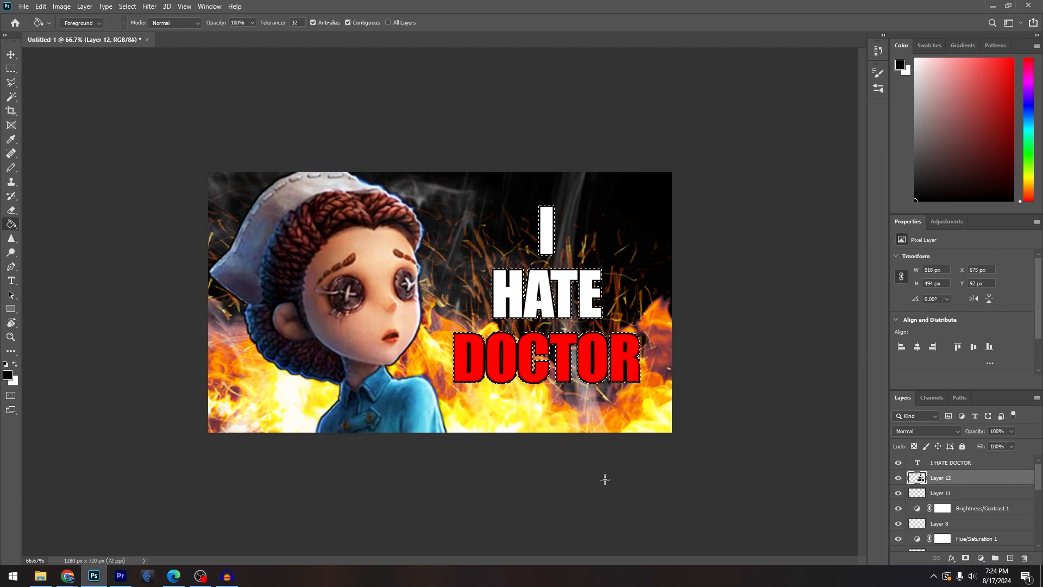
{"action": "key", "text": "l"}
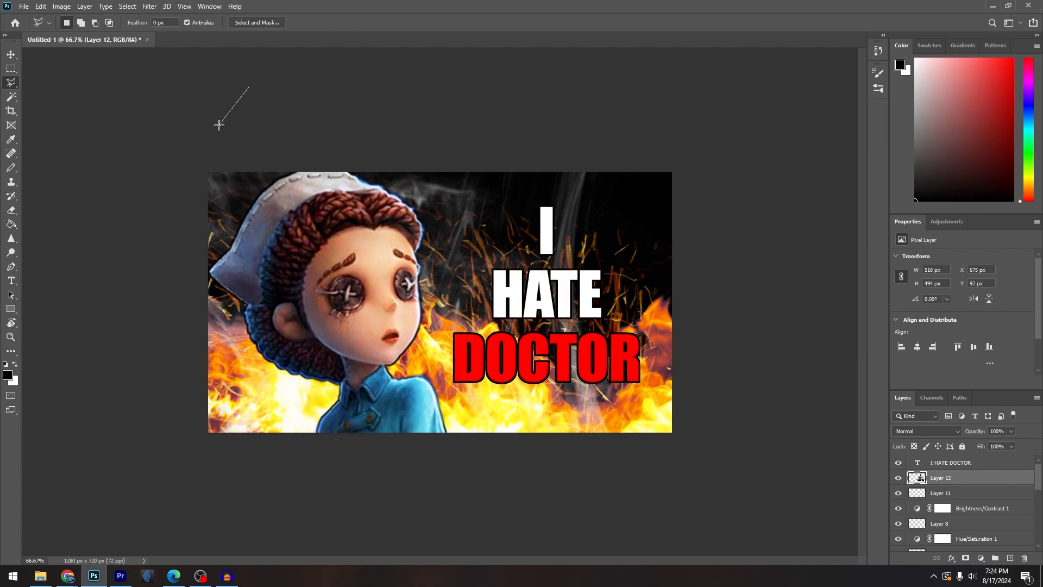
{"action": "key", "text": "ctrl+d"}
Paste a copy of the black text outline and offset it about 5 px right and 7 px down behind the text
{"action": "key", "text": "ctrl+v"}
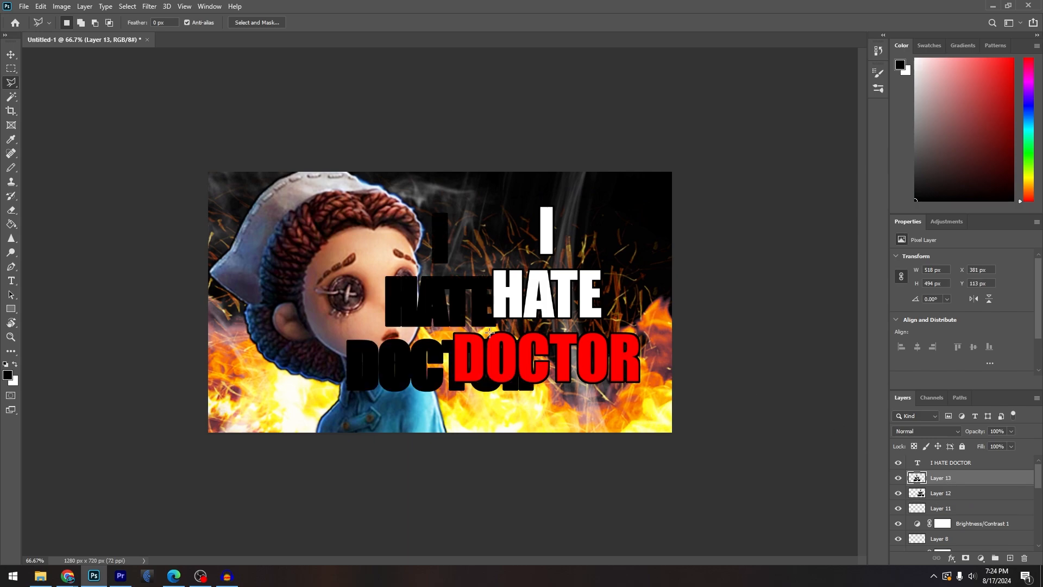
{"action": "left_click", "coordinate": [11, 55]}
{"action": "left_click_drag", "start_coordinate": [358, 375], "coordinate": [478, 375]}
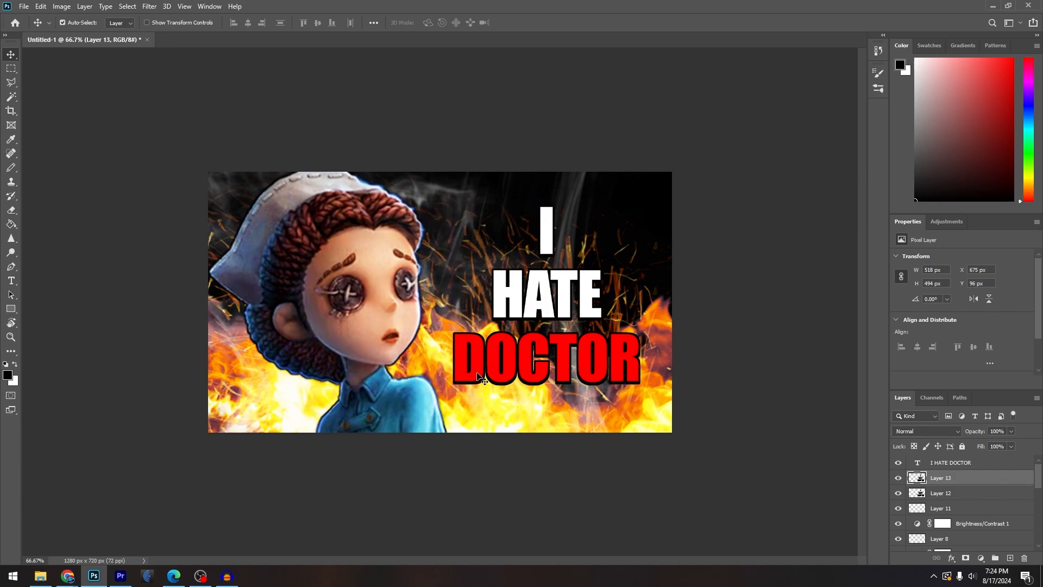
{"action": "key", "text": "Right"}
{"action": "key", "text": "Right"}
{"action": "key", "text": "Right"}
{"action": "key", "text": "Right"}
{"action": "key", "text": "Down"}
{"action": "key", "text": "Down"}
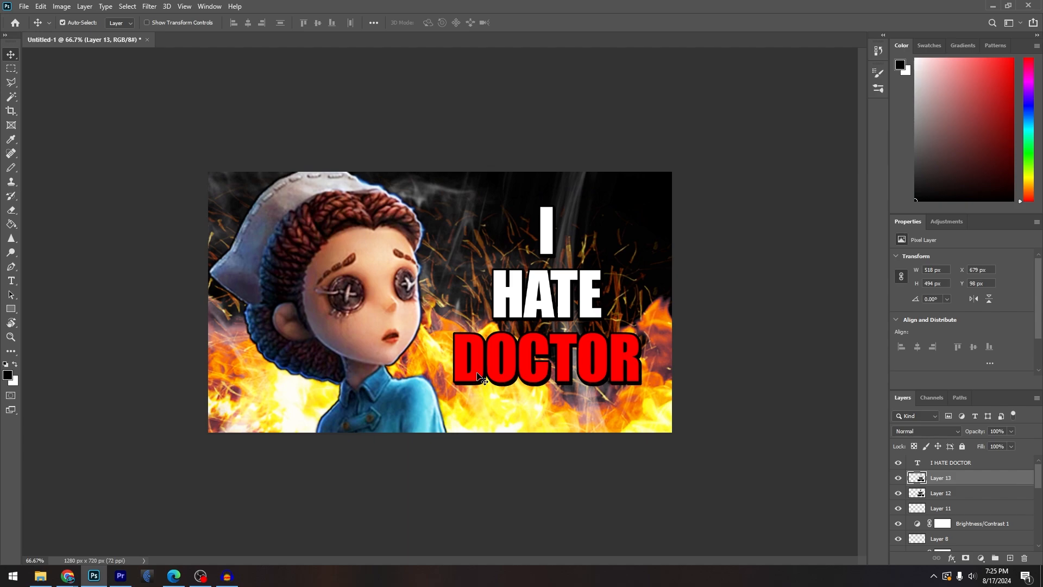
{"action": "key", "text": "Right"}
{"action": "key", "text": "Down"}
Load the outline of the offset black text on Layer 13 as a selection and expand it by 5 px
{"action": "left_click", "coordinate": [946, 495]}
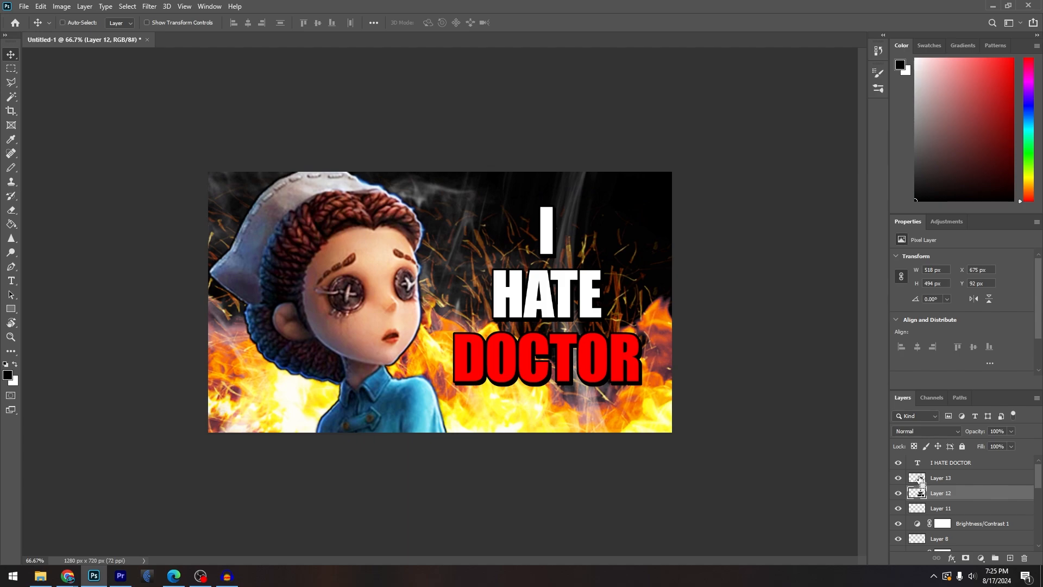
{"action": "left_click", "coordinate": [920, 481], "text": "ctrl"}
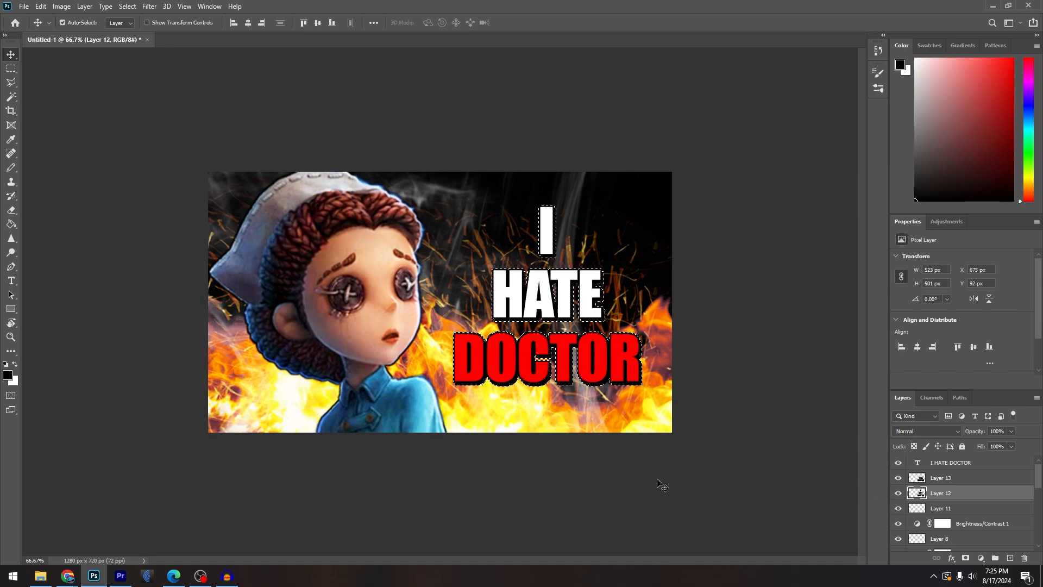
{"action": "left_click", "coordinate": [127, 6]}
{"action": "mouse_move", "coordinate": [162, 162]}
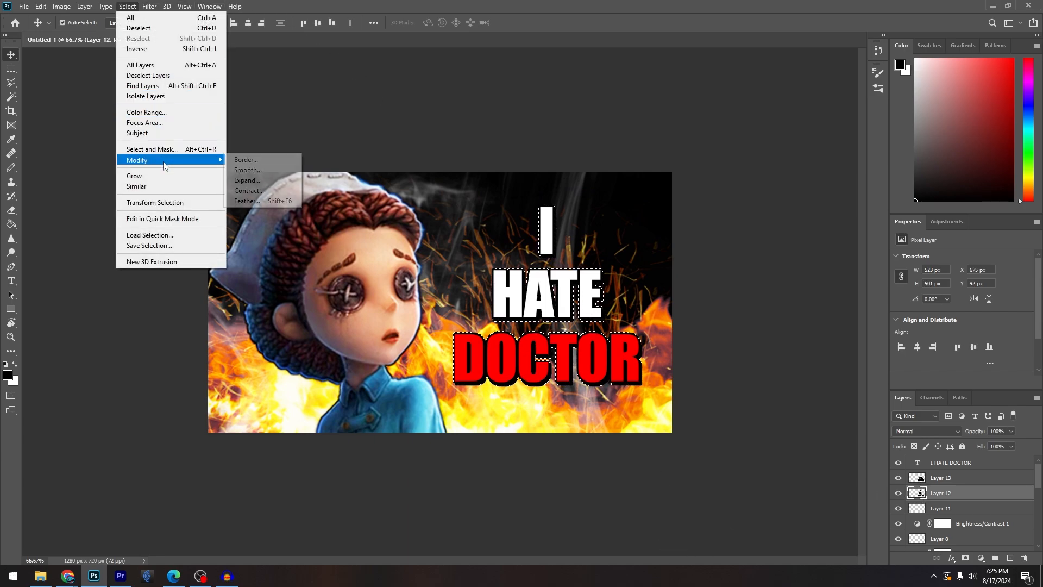
{"action": "left_click", "coordinate": [250, 180]}
{"action": "left_click", "coordinate": [564, 251]}
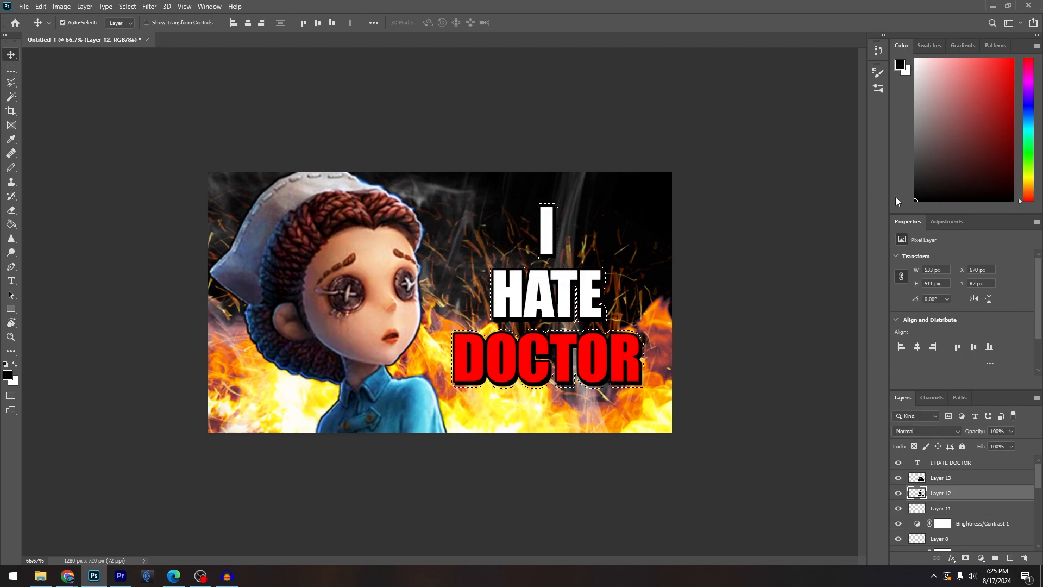
Fill the expanded selection with white on Layer 11, beneath the black text outlines, and deselect it
{"action": "key", "text": "x"}
{"action": "left_click", "coordinate": [933, 509]}
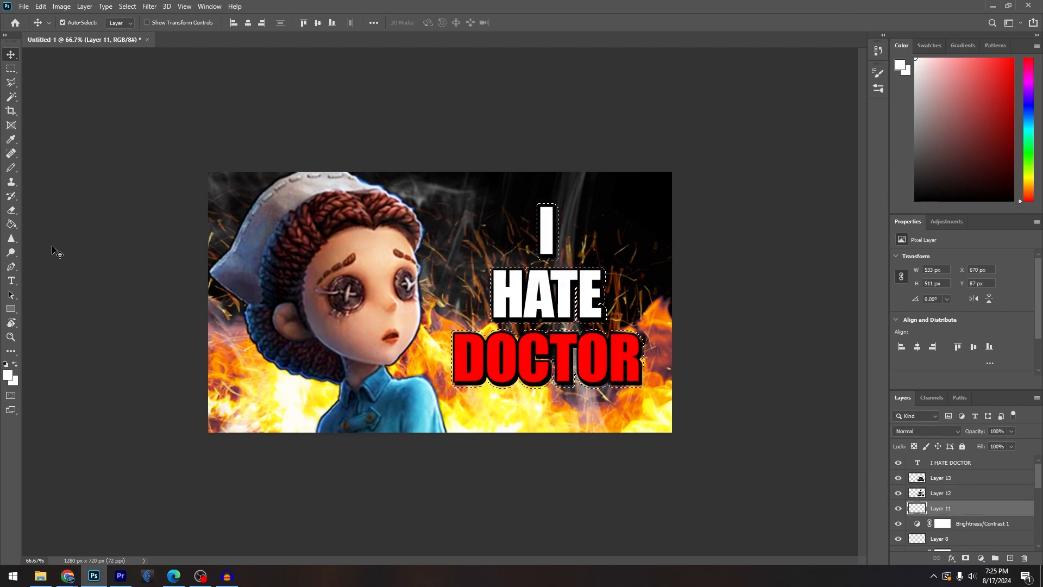
{"action": "left_click", "coordinate": [11, 224]}
{"action": "left_click", "coordinate": [554, 302]}
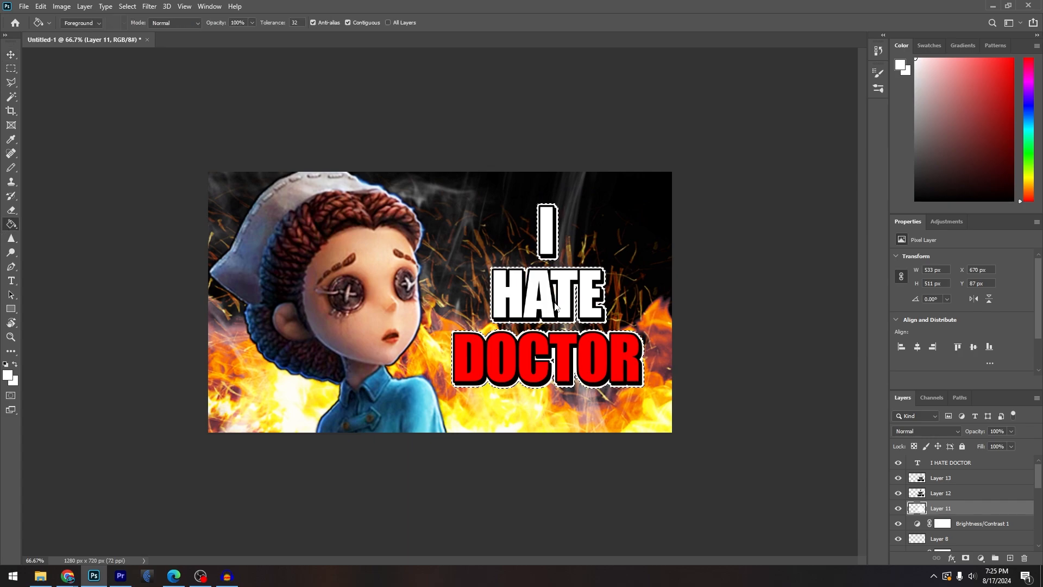
{"action": "left_click", "coordinate": [11, 82]}
{"action": "key", "text": "ctrl+d"}
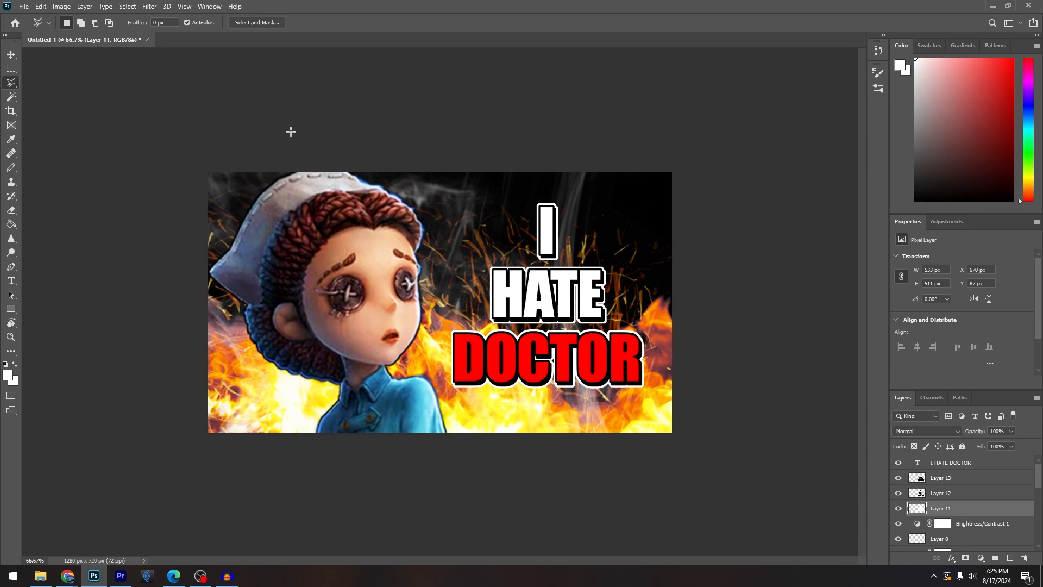
Add a white outline around the character on a new layer above the fire image, using Layer 10's shape expanded by 5 px
{"action": "key", "text": "ctrl+minus"}
{"action": "key", "text": "ctrl+minus"}
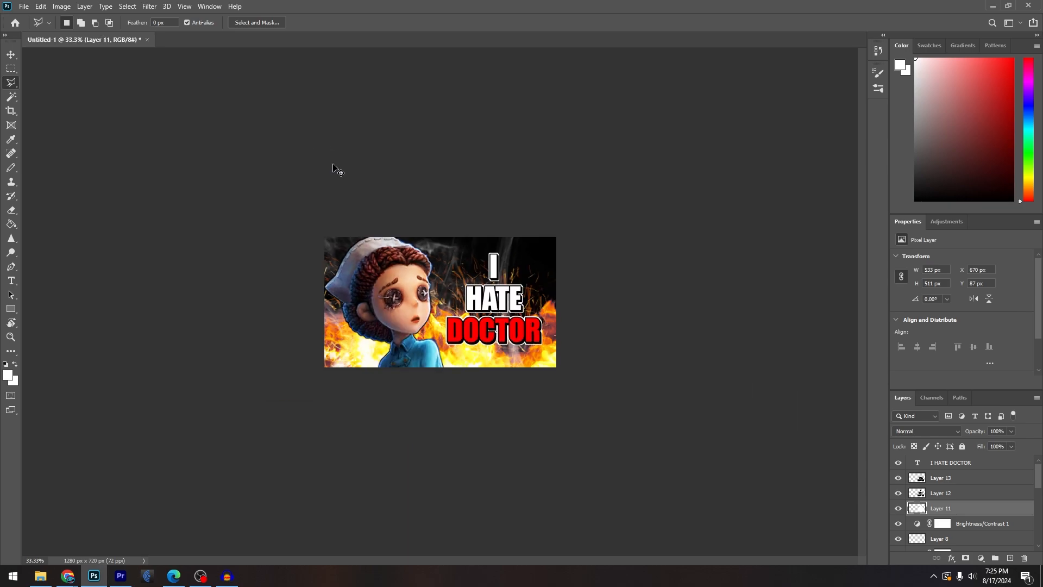
{"action": "scroll", "coordinate": [938, 507], "scroll_direction": "down", "scroll_amount": 5}
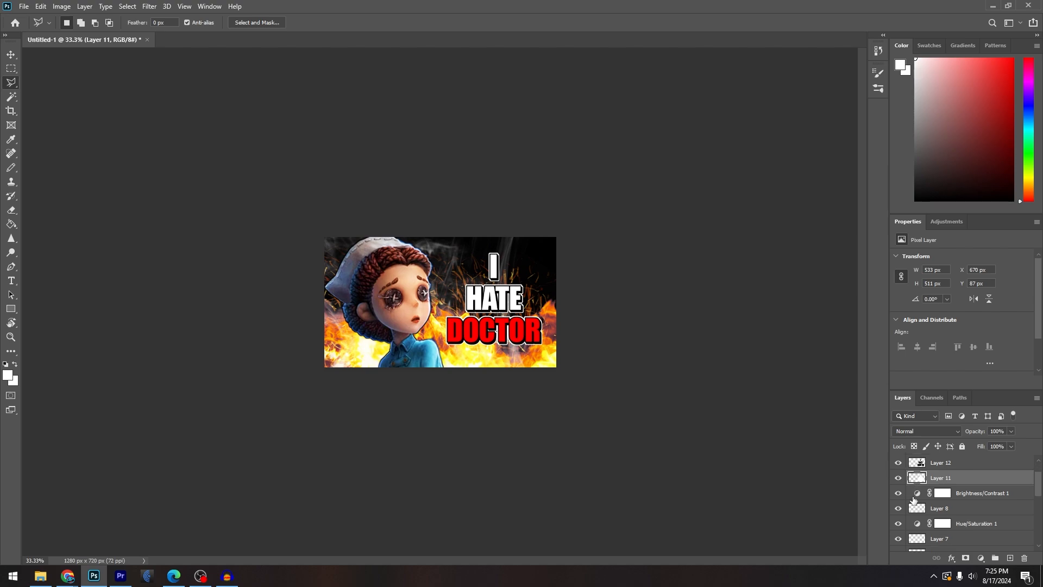
{"action": "left_click", "coordinate": [939, 508]}
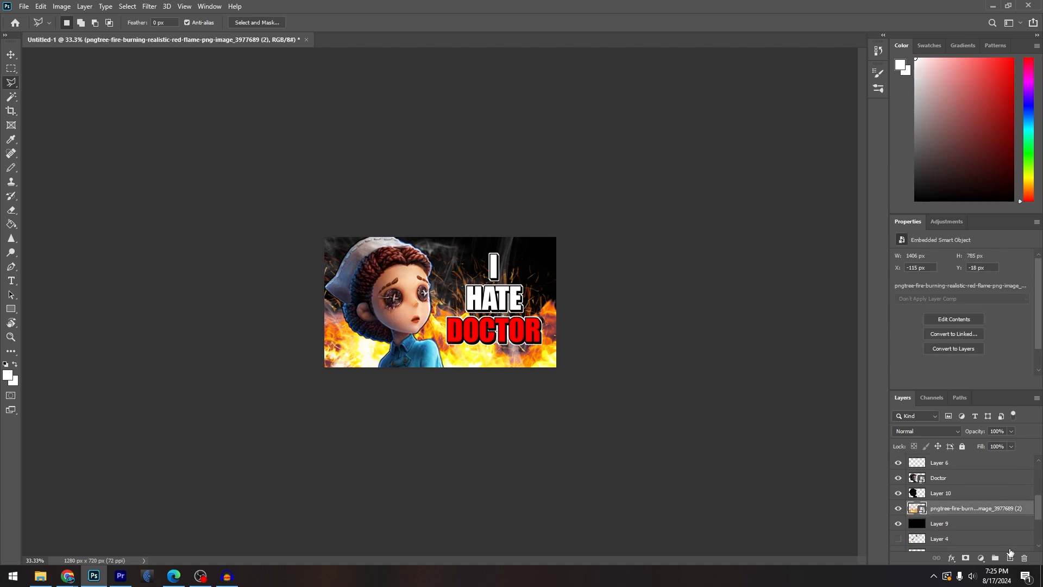
{"action": "left_click", "coordinate": [1009, 558]}
{"action": "left_click", "coordinate": [917, 493], "text": "ctrl"}
{"action": "left_click", "coordinate": [127, 6]}
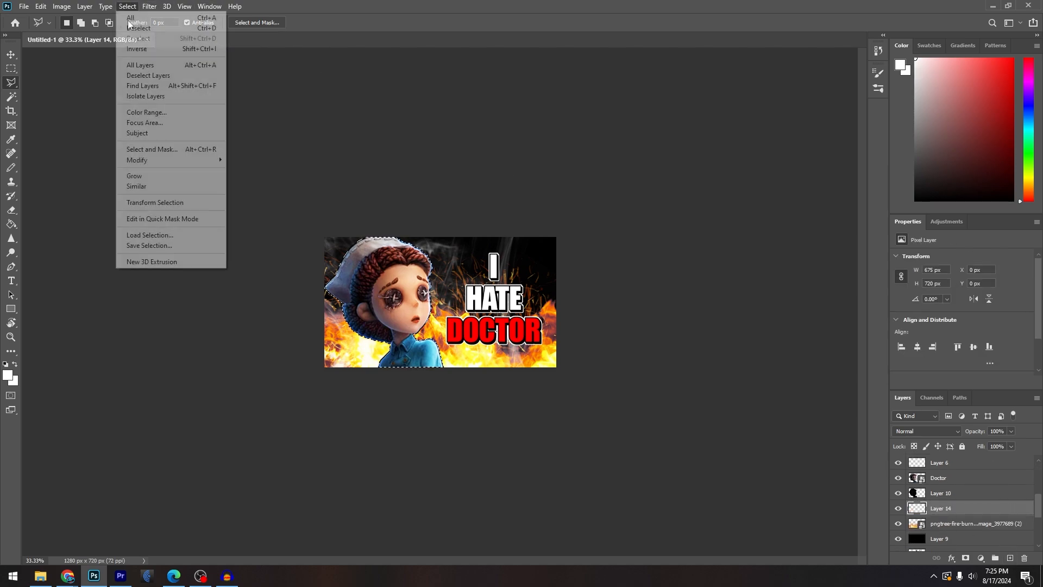
{"action": "mouse_move", "coordinate": [163, 157]}
{"action": "left_click", "coordinate": [244, 179]}
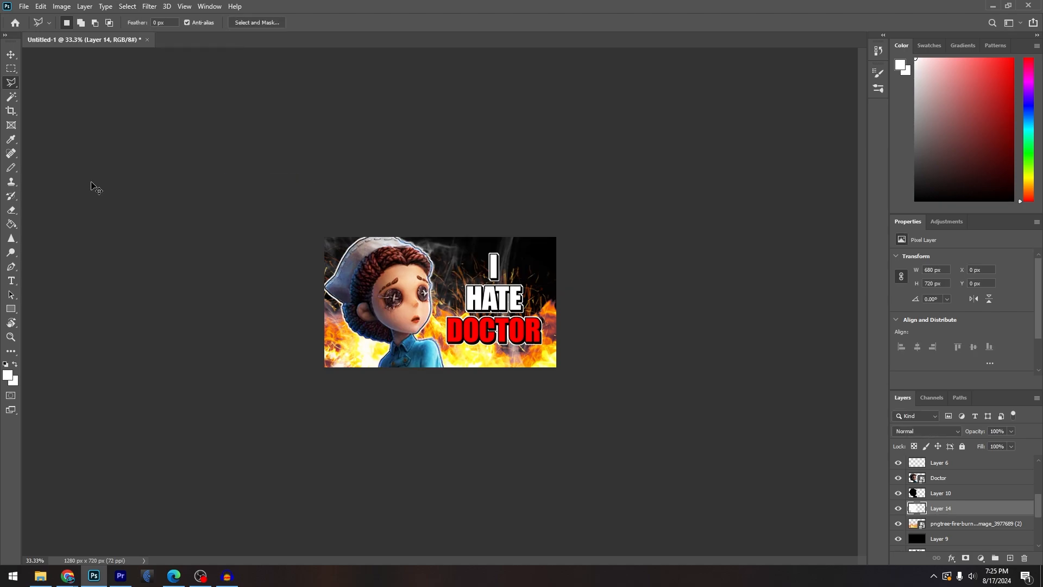
{"action": "key", "text": "ctrl+plus"}
{"action": "key", "text": "ctrl+plus"}
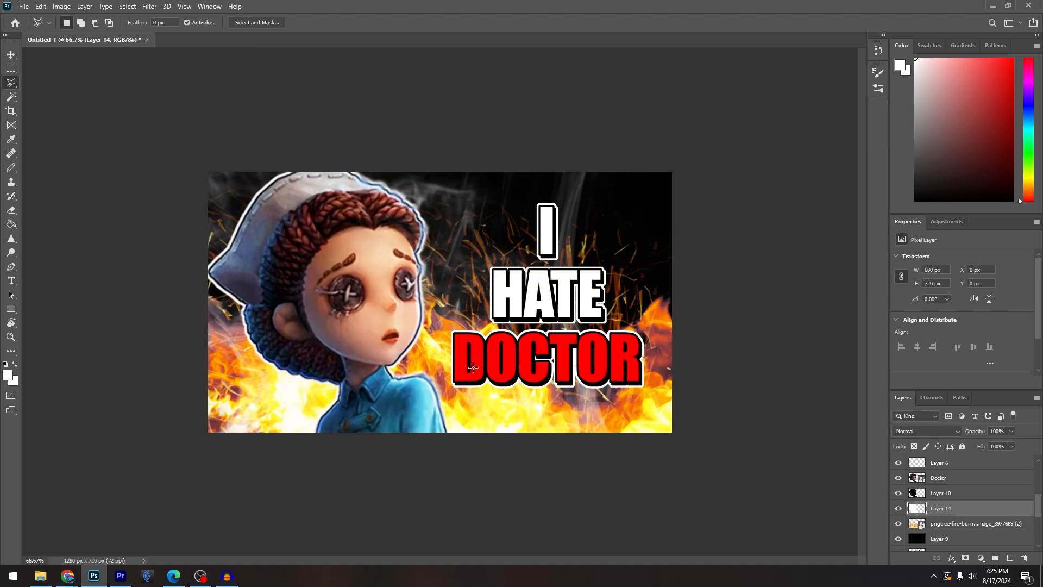
Reapply pure red to the word DOCTOR and inspect the colour ff0000 in the Color Picker
{"action": "key", "text": "t"}
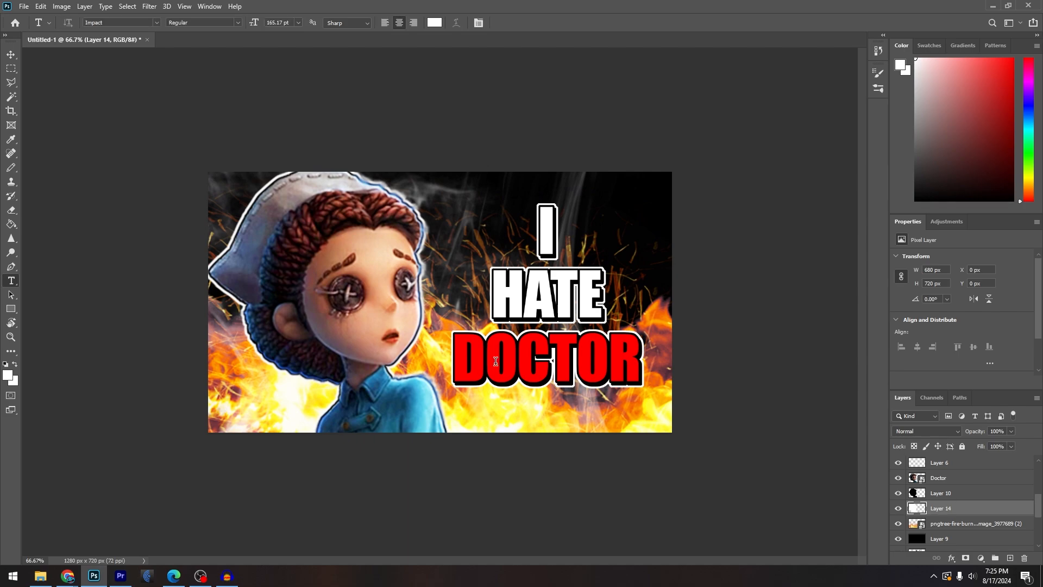
{"action": "double_click", "coordinate": [495, 361]}
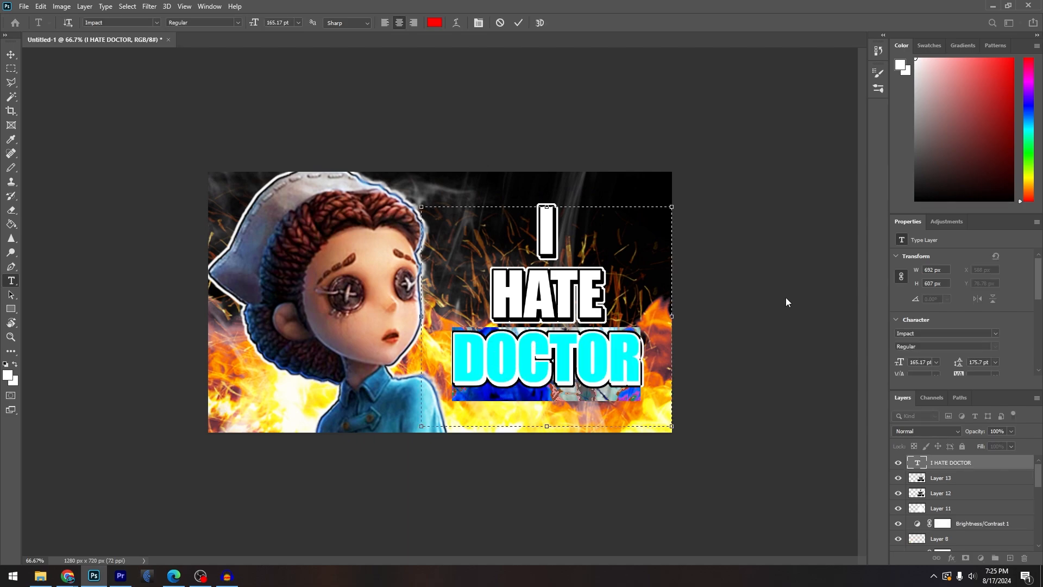
{"action": "left_click_drag", "start_coordinate": [1028, 148], "coordinate": [1041, 209]}
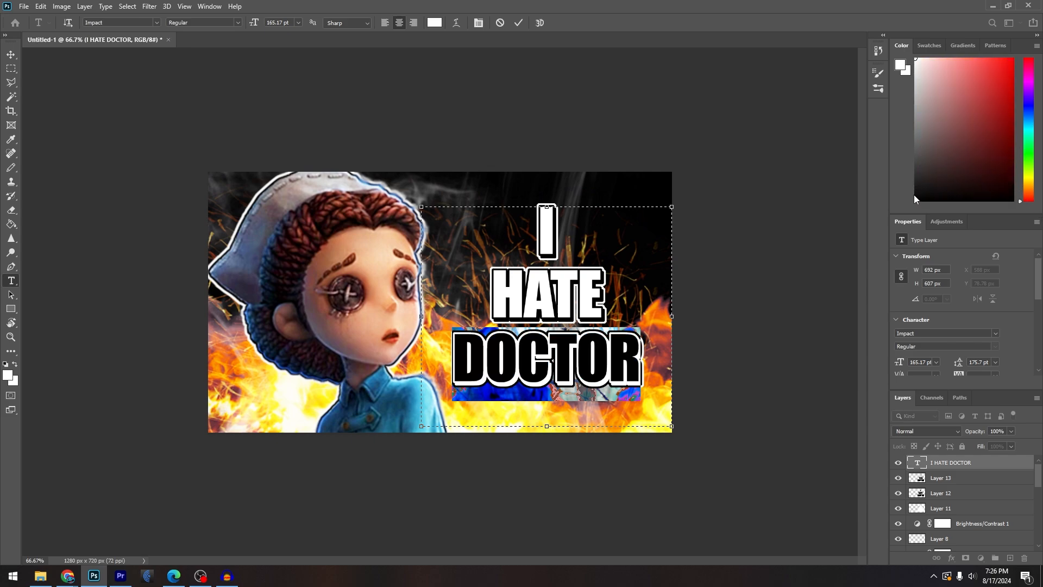
{"action": "left_click", "coordinate": [1012, 59]}
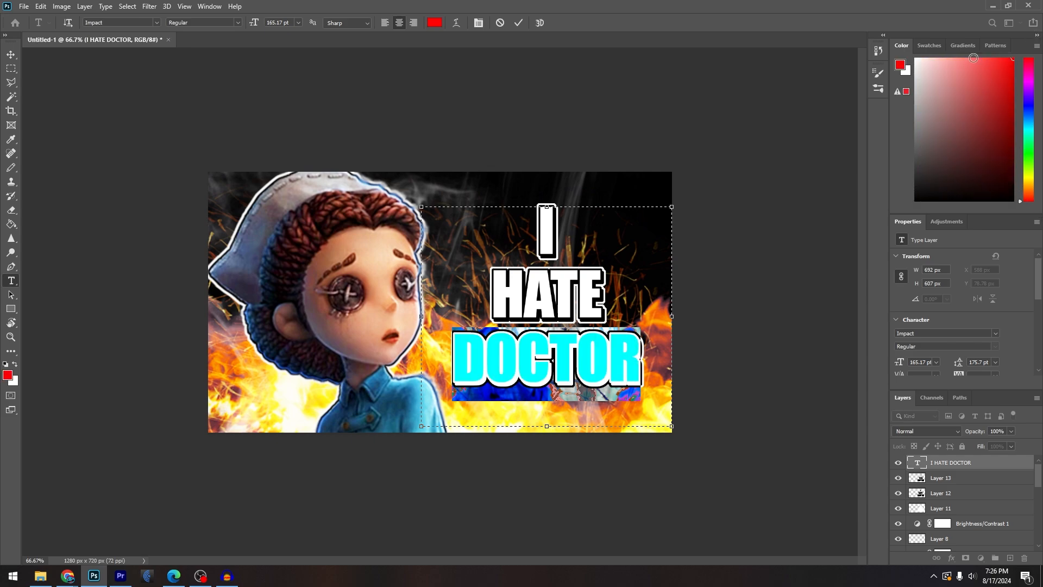
{"action": "left_click", "coordinate": [900, 68]}
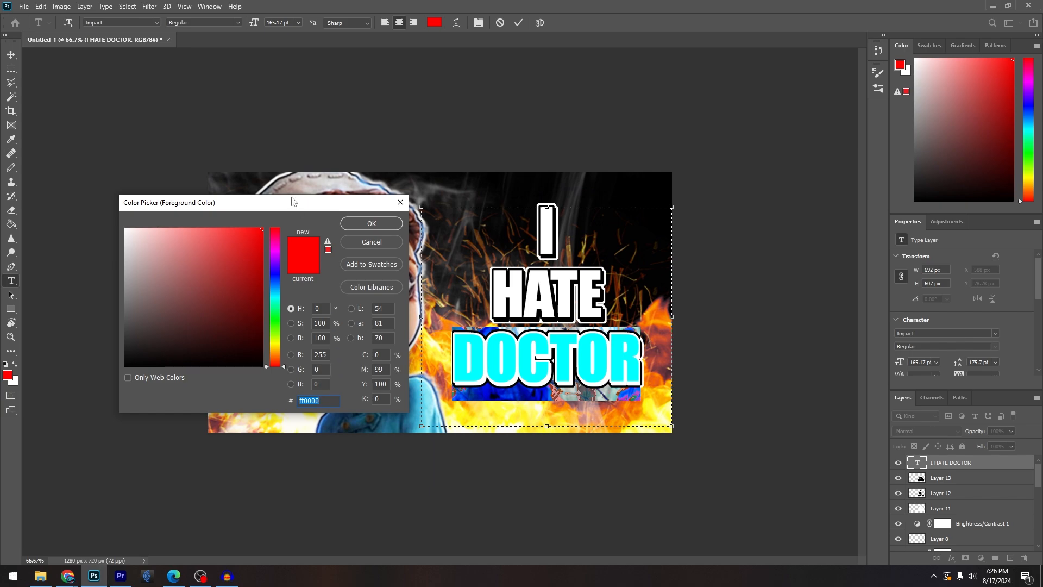
{"action": "left_click_drag", "start_coordinate": [291, 206], "coordinate": [356, 239]}
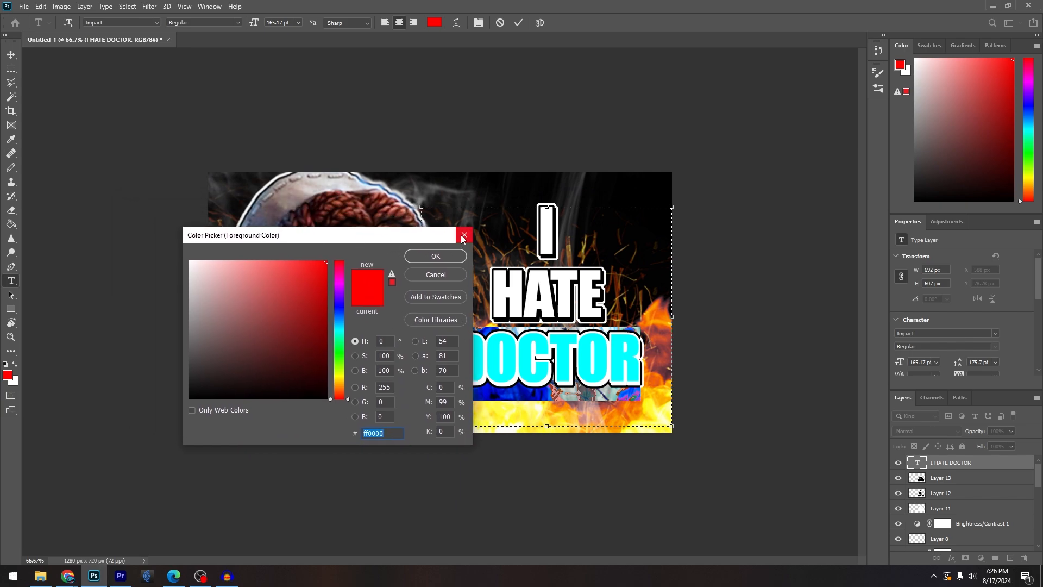
{"action": "left_click", "coordinate": [463, 238]}
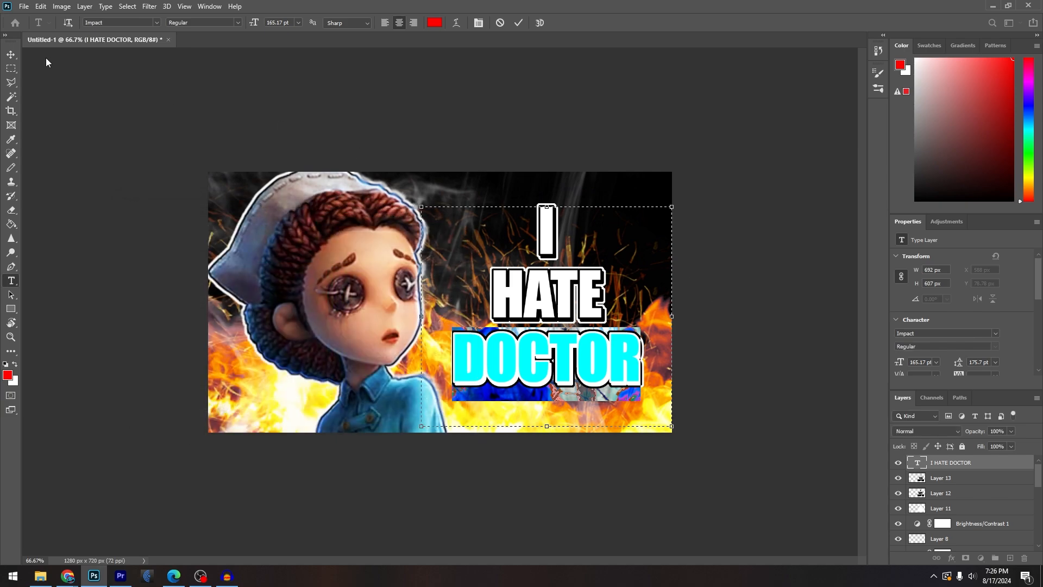
{"action": "left_click", "coordinate": [14, 64]}
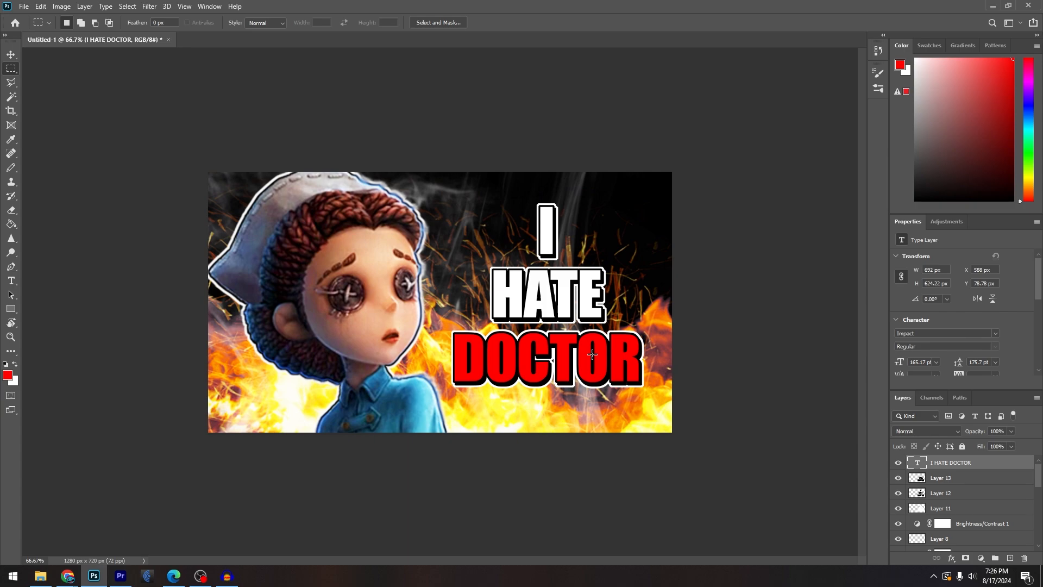
Recolour the word DOCTOR in the text layer to bright green
{"action": "key", "text": "t"}
{"action": "double_click", "coordinate": [546, 353]}
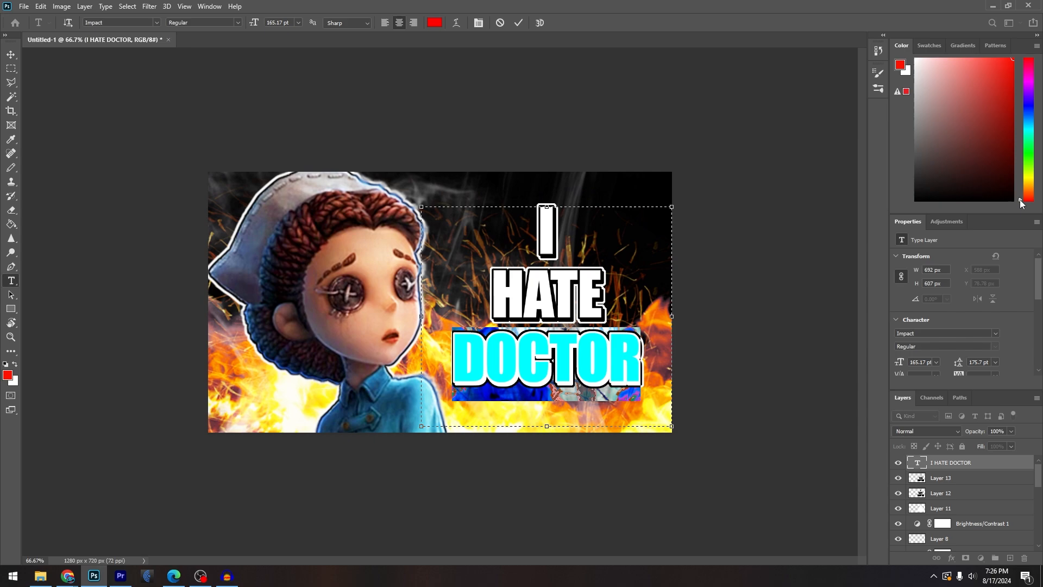
{"action": "left_click_drag", "start_coordinate": [1022, 200], "coordinate": [1032, 166]}
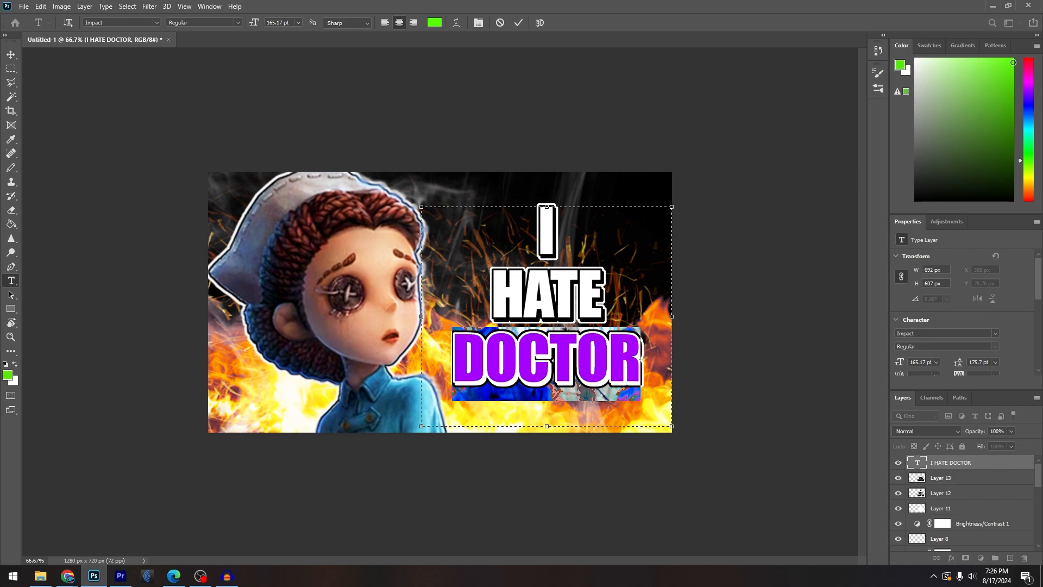
{"action": "left_click", "coordinate": [11, 55]}
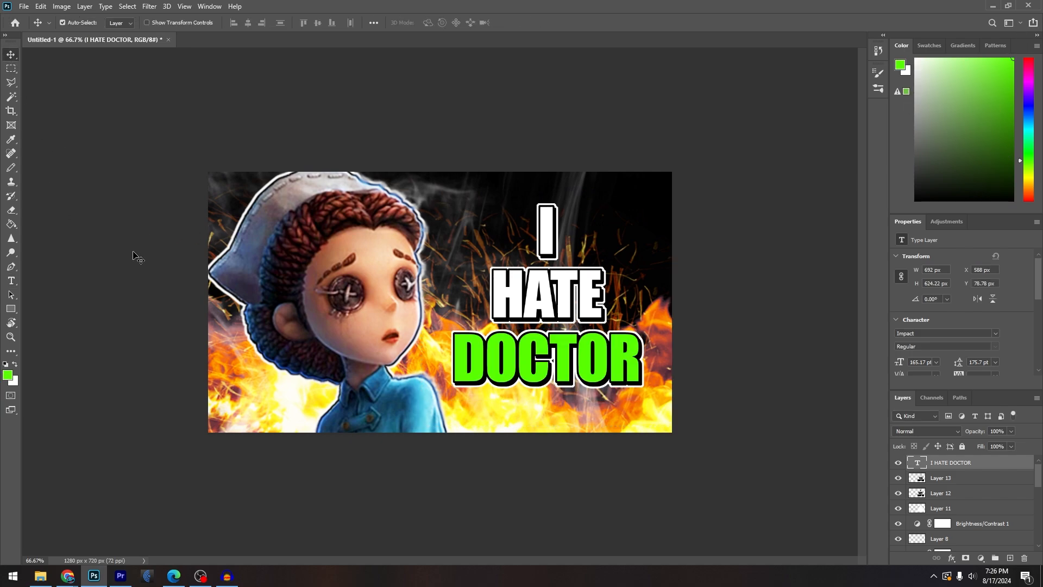
Apply a Gaussian Blur with a 5.0 pixel radius to Layer 11, the white outline behind the text
{"action": "key", "text": "ctrl+minus"}
{"action": "key", "text": "ctrl+minus"}
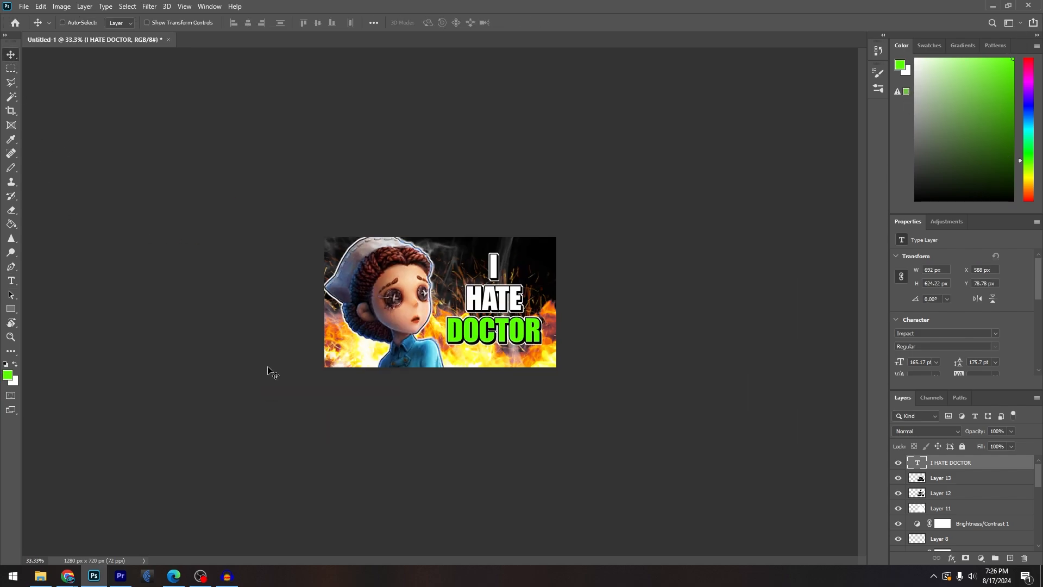
{"action": "key", "text": "ctrl+plus"}
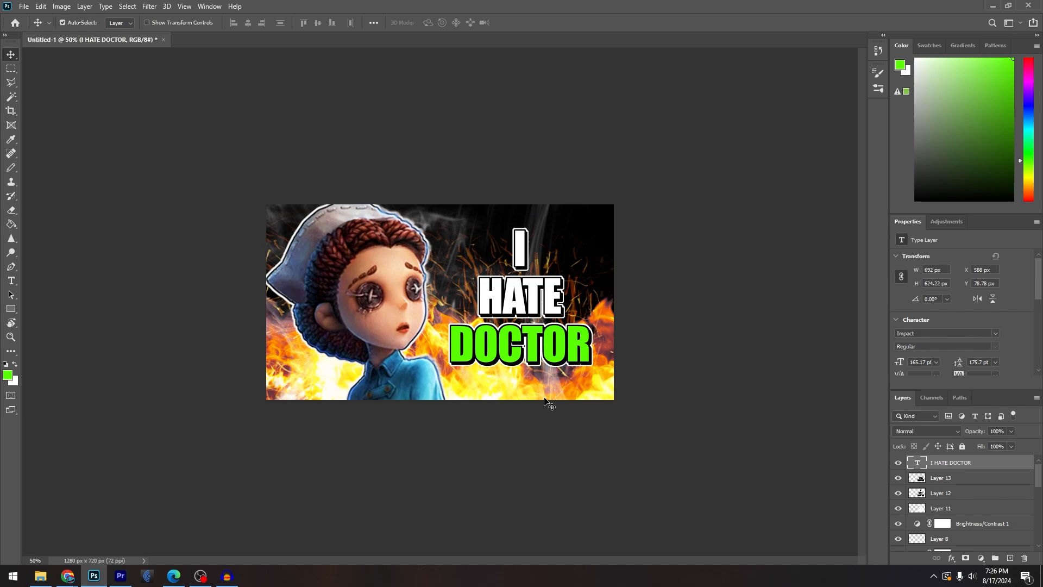
{"action": "left_click", "coordinate": [954, 512]}
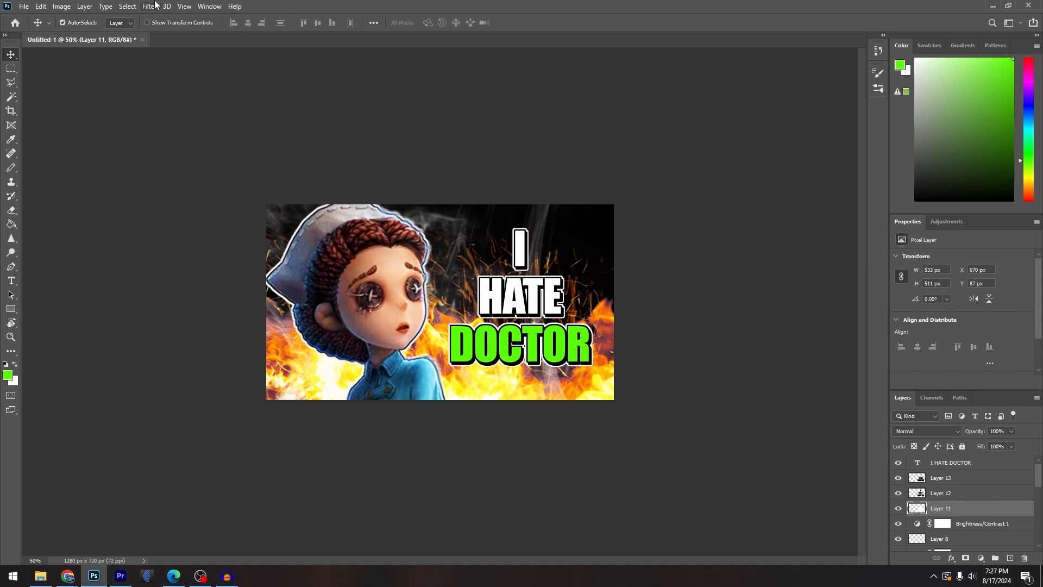
{"action": "left_click", "coordinate": [155, 6]}
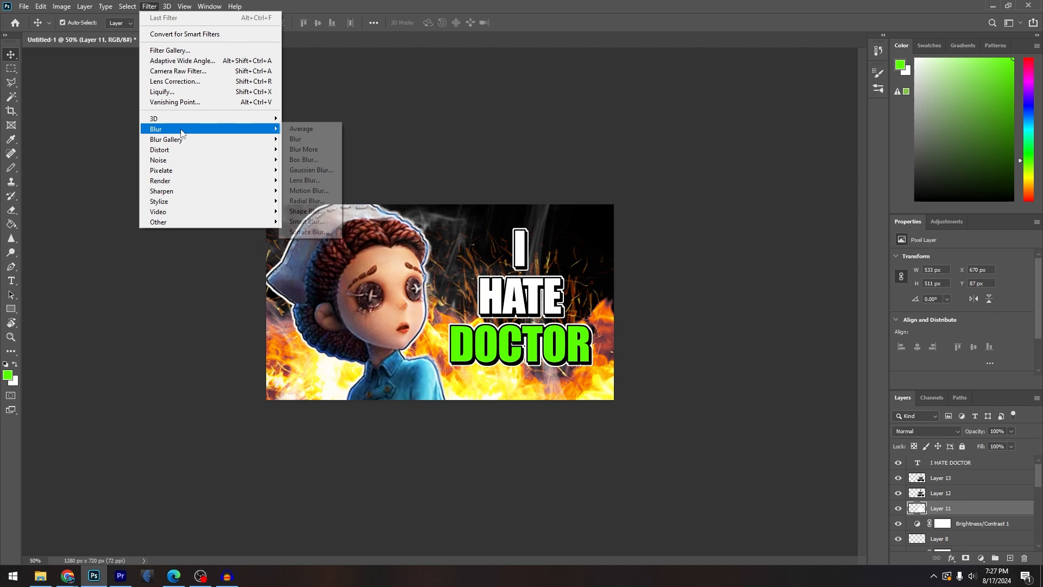
{"action": "left_click", "coordinate": [318, 173]}
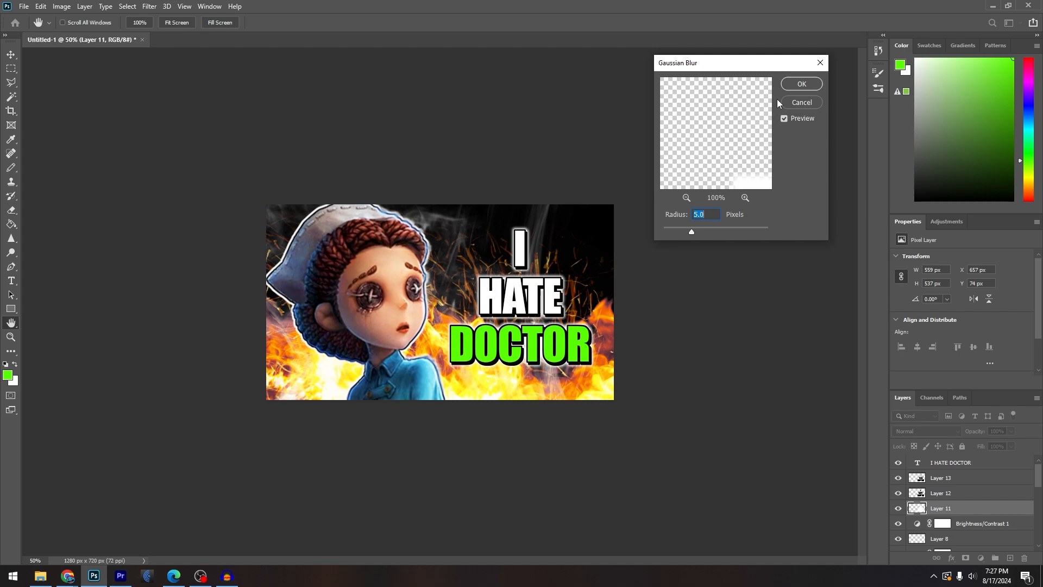
{"action": "left_click", "coordinate": [801, 84]}
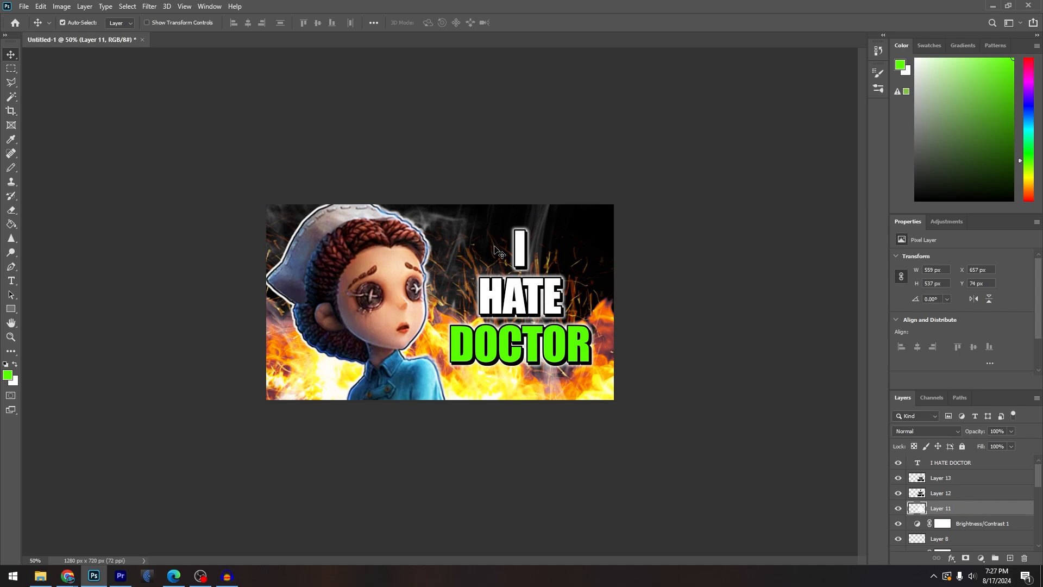
Rotate the I HATE DOCTOR text and its outline Layers 13, 12 and 11 together slightly clockwise and shift them down and to the right
{"action": "left_click", "coordinate": [946, 467]}
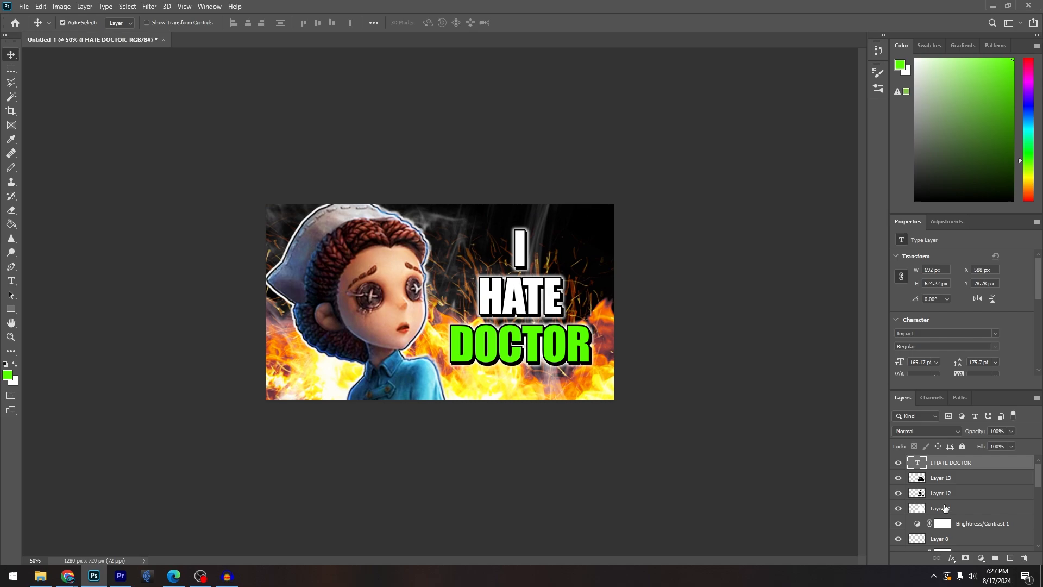
{"action": "left_click", "coordinate": [945, 510], "text": "shift"}
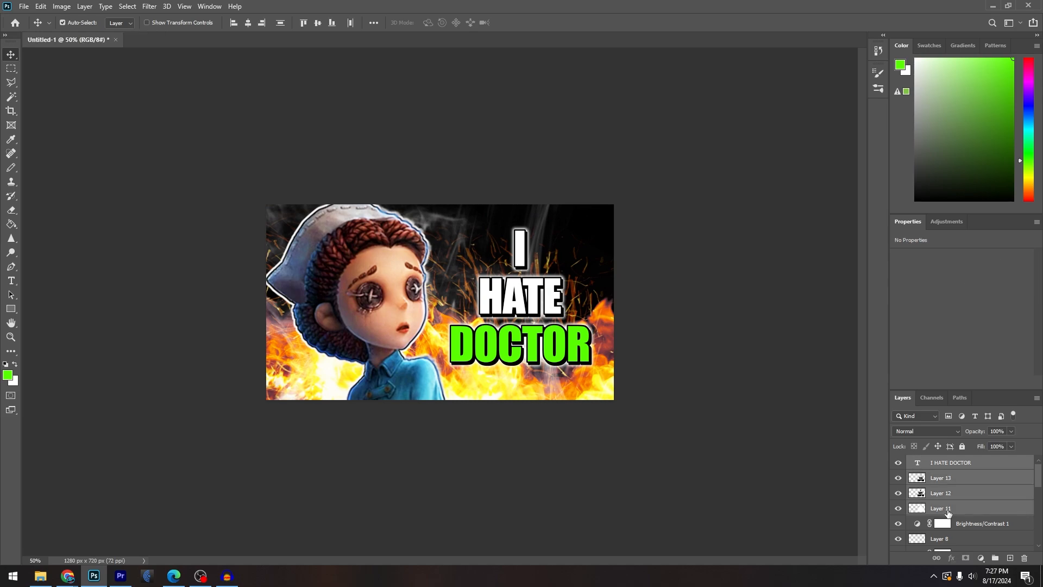
{"action": "left_click", "coordinate": [47, 7]}
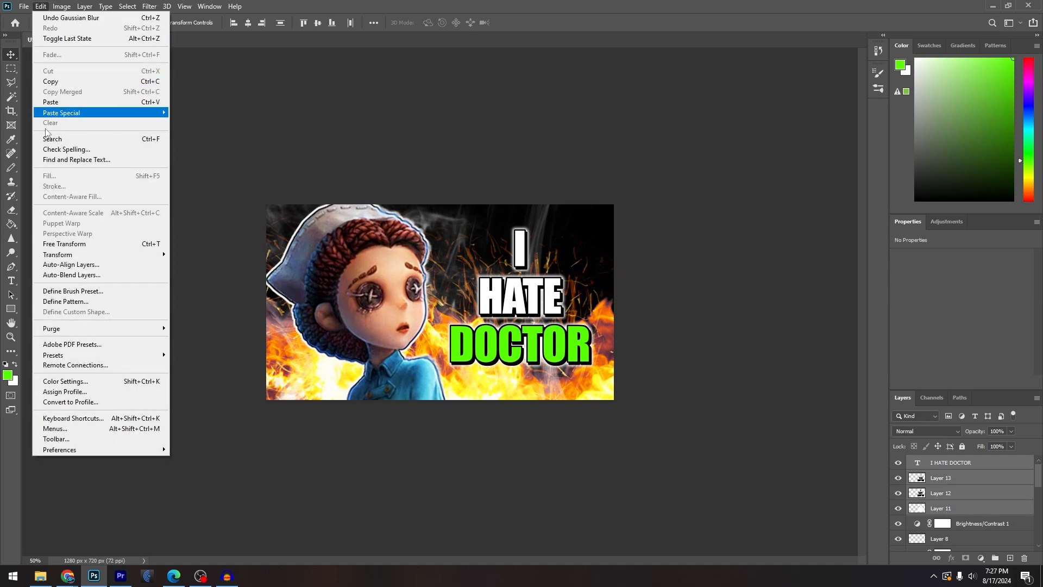
{"action": "left_click", "coordinate": [71, 250]}
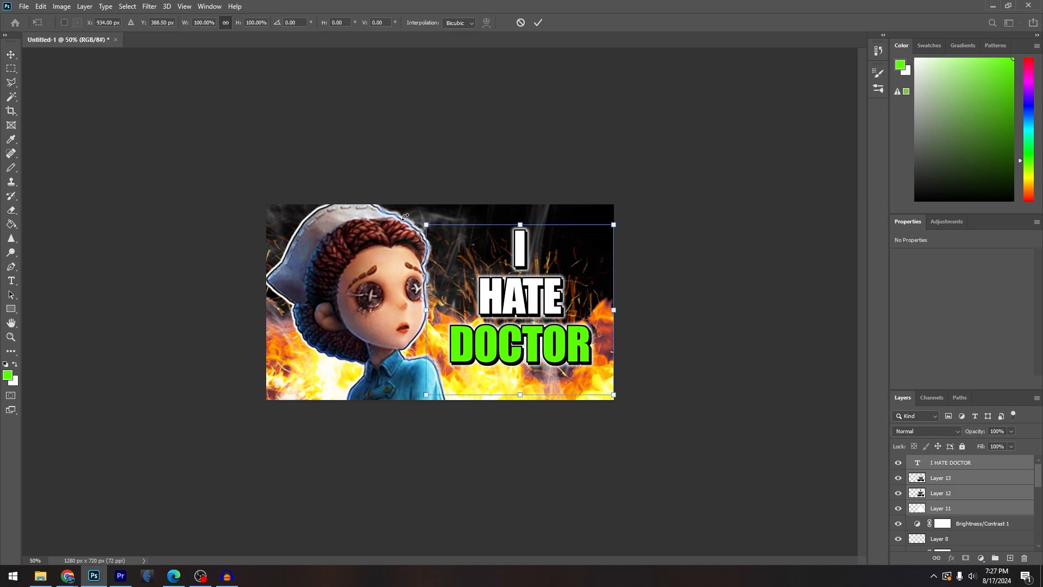
{"action": "mouse_move", "coordinate": [479, 268]}
{"action": "left_mouse_down"}
{"action": "mouse_move", "coordinate": [434, 310]}
{"action": "mouse_move", "coordinate": [462, 270]}
{"action": "mouse_move", "coordinate": [489, 272]}
{"action": "left_mouse_up"}
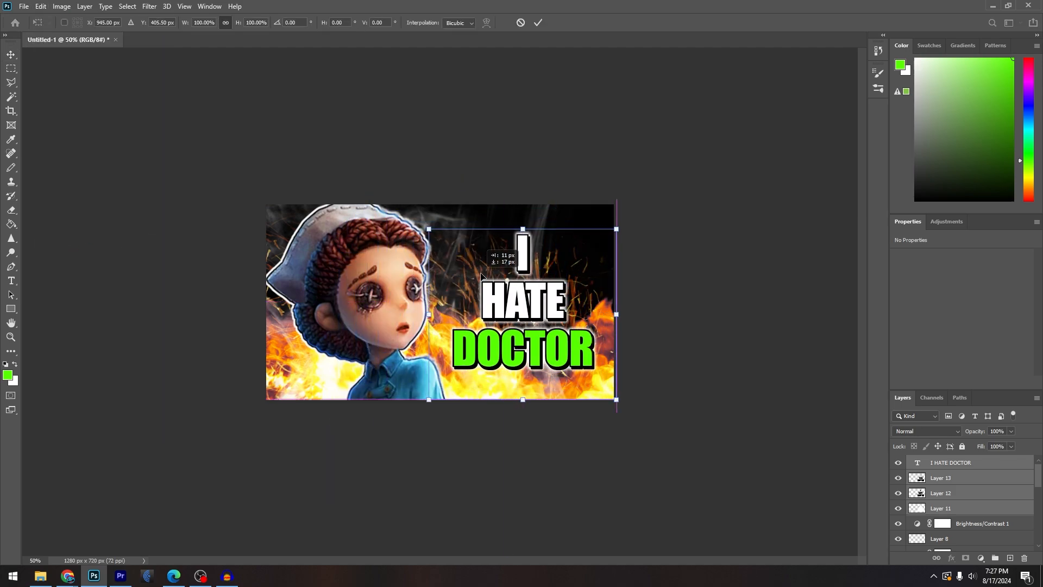
{"action": "left_click_drag", "start_coordinate": [411, 215], "coordinate": [441, 207]}
{"action": "key", "text": "Return"}
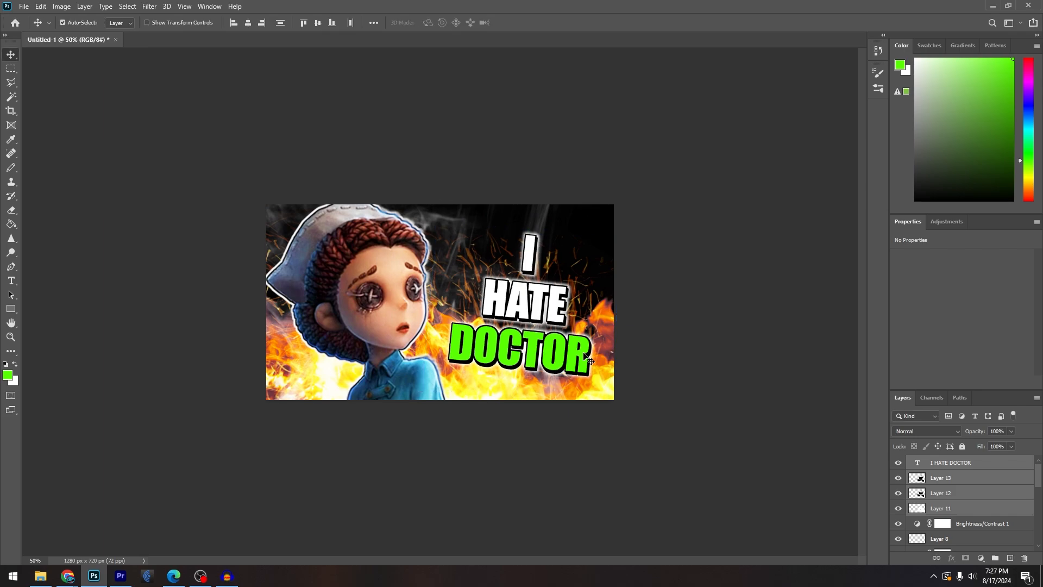
{"action": "mouse_move", "coordinate": [579, 355]}
{"action": "left_mouse_down"}
{"action": "mouse_move", "coordinate": [575, 329]}
{"action": "mouse_move", "coordinate": [586, 327]}
{"action": "mouse_move", "coordinate": [588, 370]}
{"action": "left_mouse_up"}
Lower the opacity of the fire image layer to 32%
{"action": "key", "text": "ctrl+minus"}
{"action": "key", "text": "ctrl+minus"}
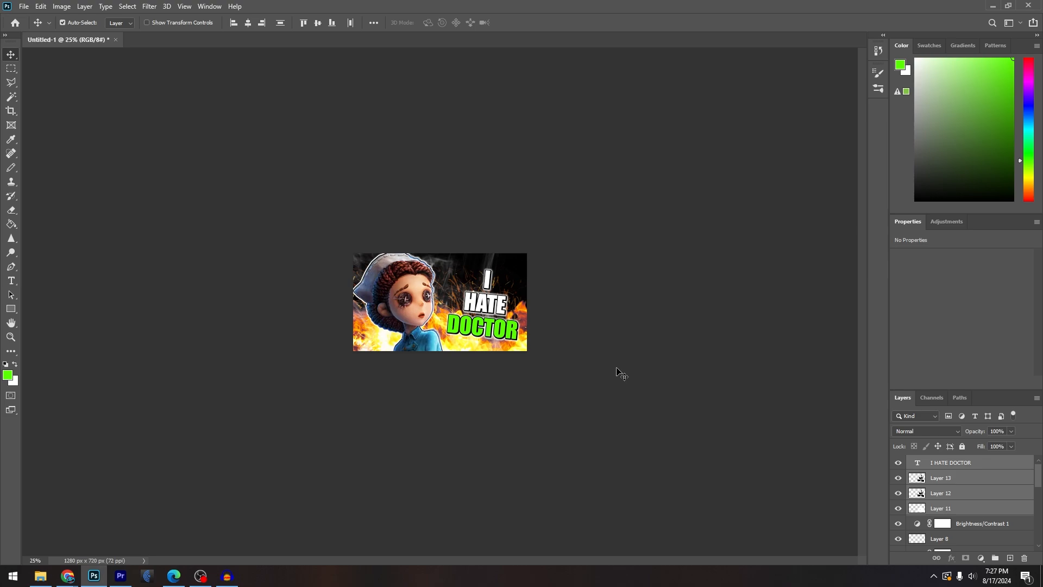
{"action": "scroll", "coordinate": [947, 508], "scroll_direction": "down", "scroll_amount": 3}
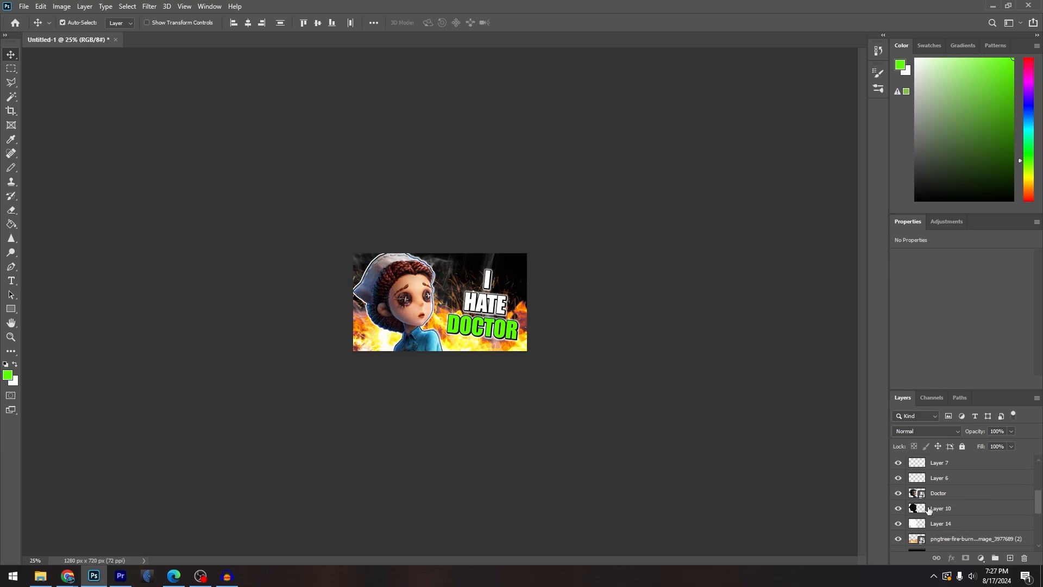
{"action": "left_click", "coordinate": [953, 538]}
{"action": "left_click", "coordinate": [1011, 431]}
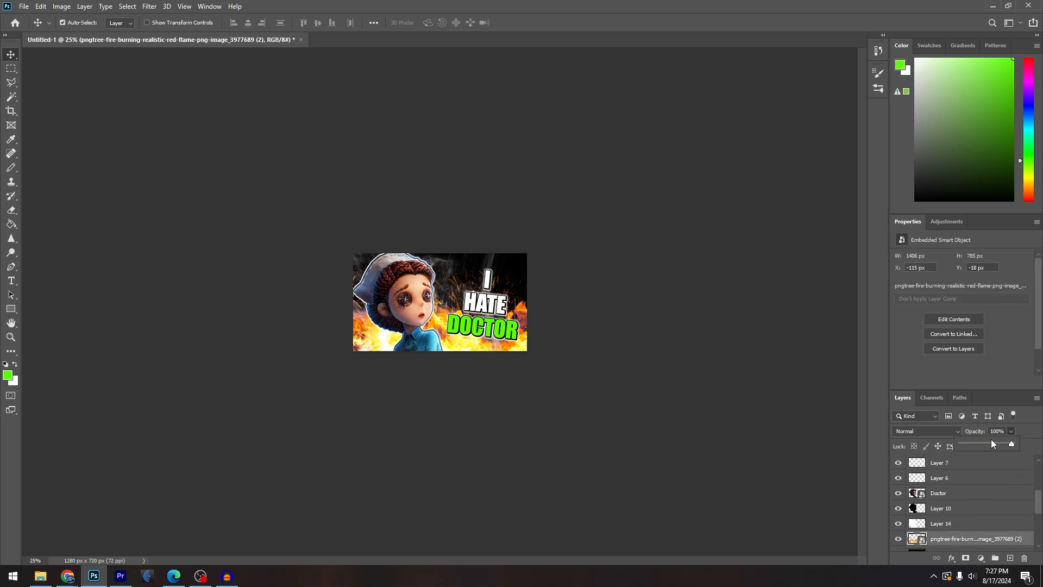
{"action": "left_click", "coordinate": [987, 444]}
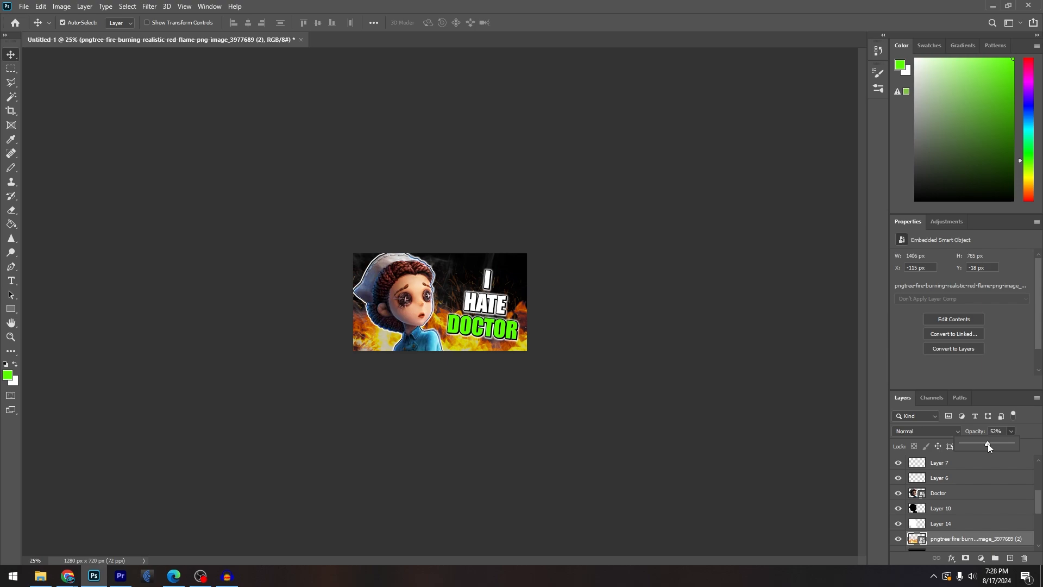
{"action": "left_click_drag", "start_coordinate": [981, 449], "coordinate": [977, 446]}
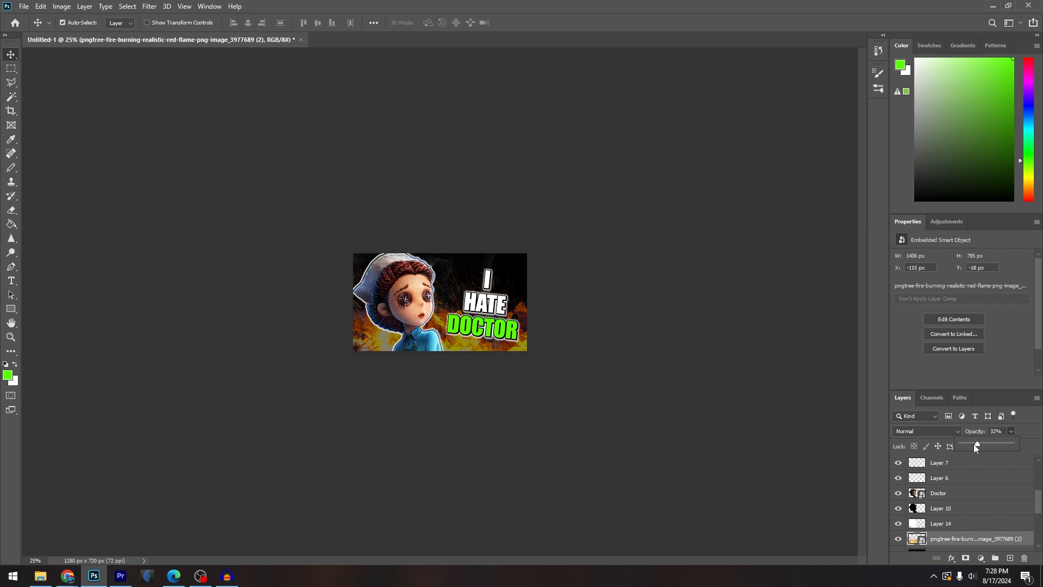
Compare the thumbnail with and without the Brightness/Contrast 1 and Hue/Saturation 1 adjustment layers, leaving both layers shown
{"action": "left_click", "coordinate": [12, 83]}
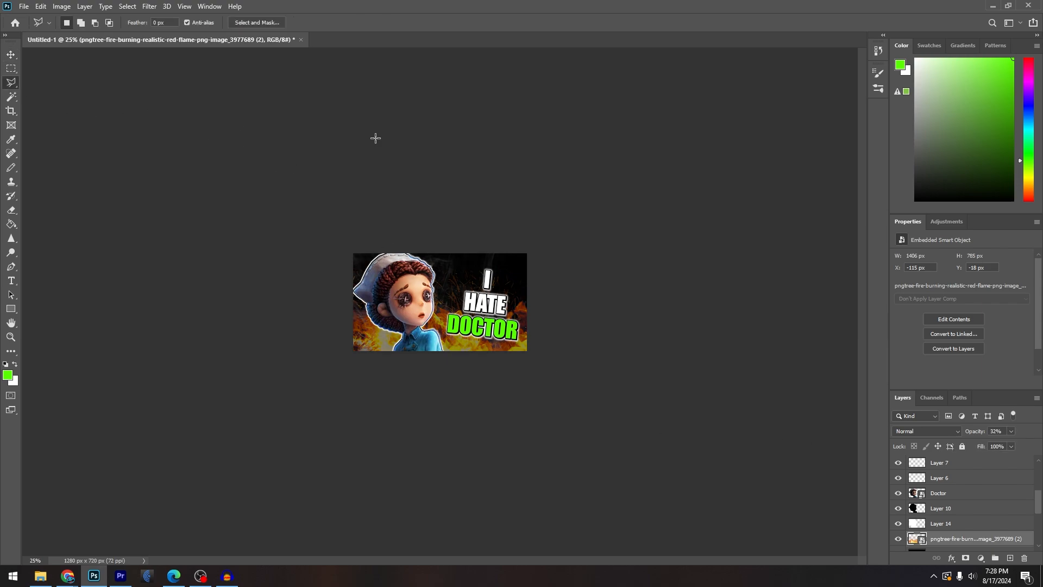
{"action": "scroll", "coordinate": [966, 513], "scroll_direction": "up", "scroll_amount": 2}
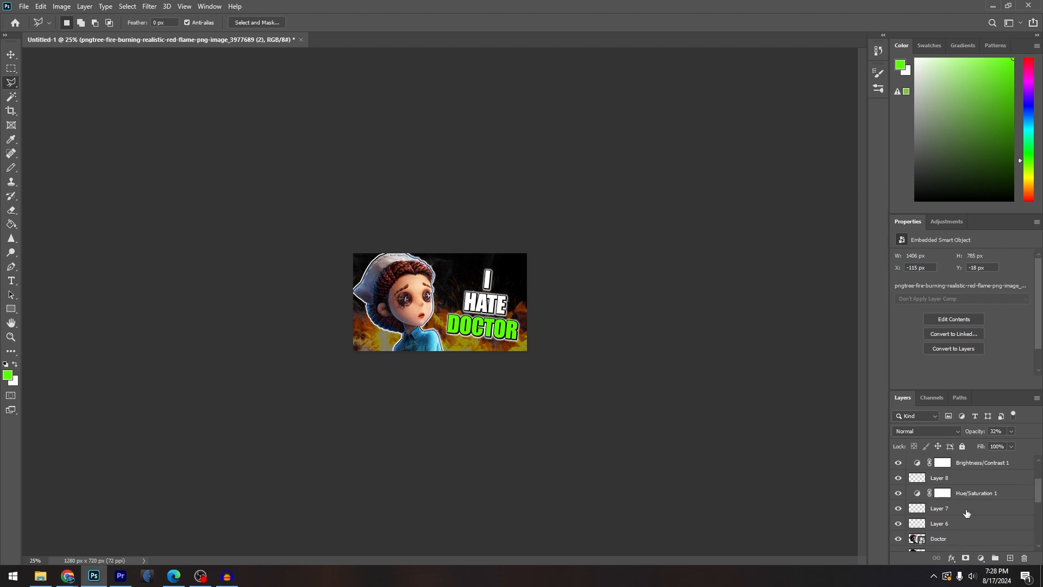
{"action": "scroll", "coordinate": [967, 512], "scroll_direction": "up", "scroll_amount": 1}
{"action": "scroll", "coordinate": [964, 514], "scroll_direction": "up", "scroll_amount": 1}
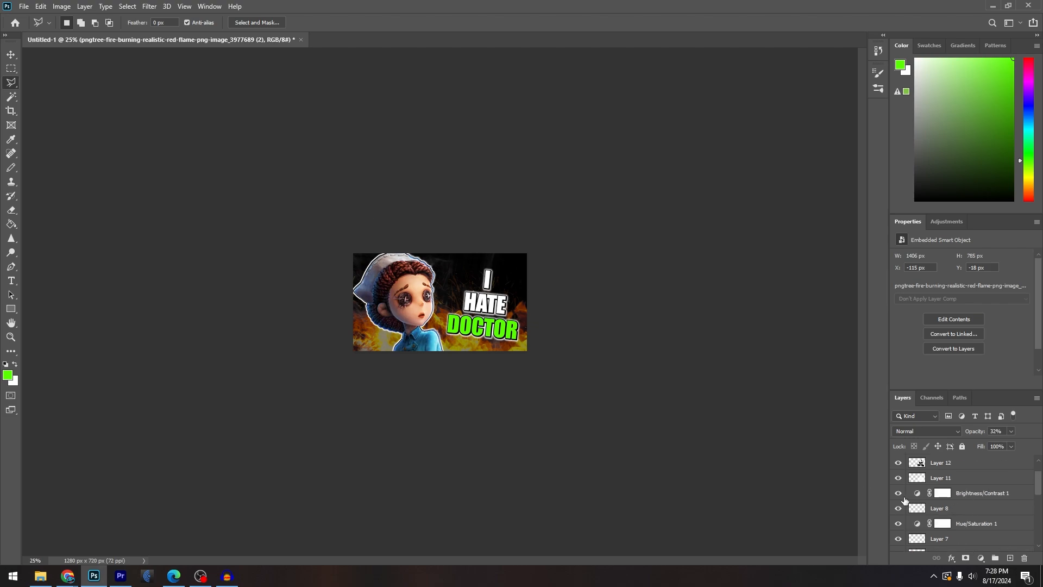
{"action": "left_click", "coordinate": [899, 493]}
{"action": "left_click", "coordinate": [899, 524]}
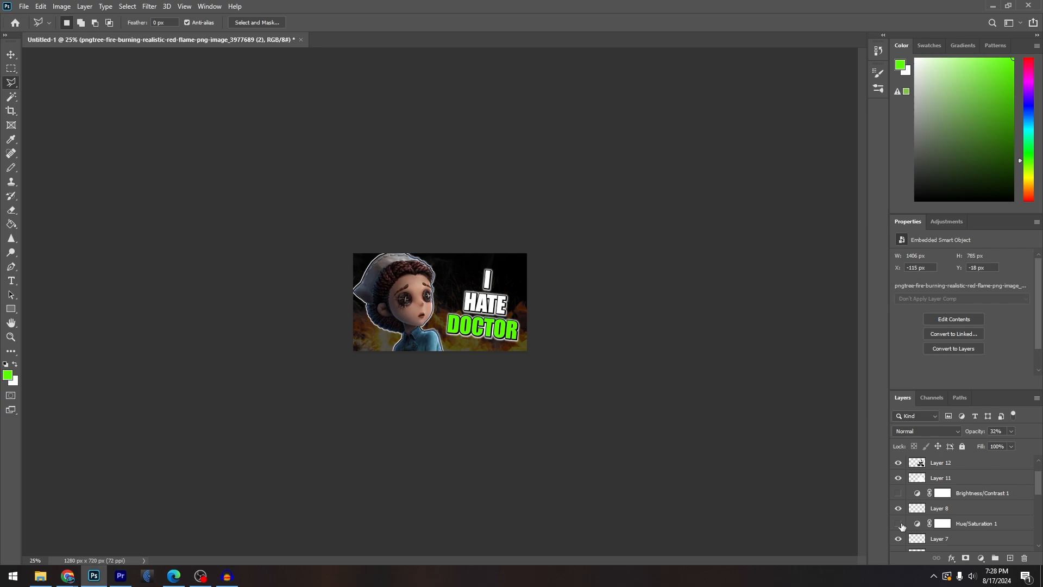
{"action": "key", "text": "ctrl+plus"}
{"action": "key", "text": "ctrl+plus"}
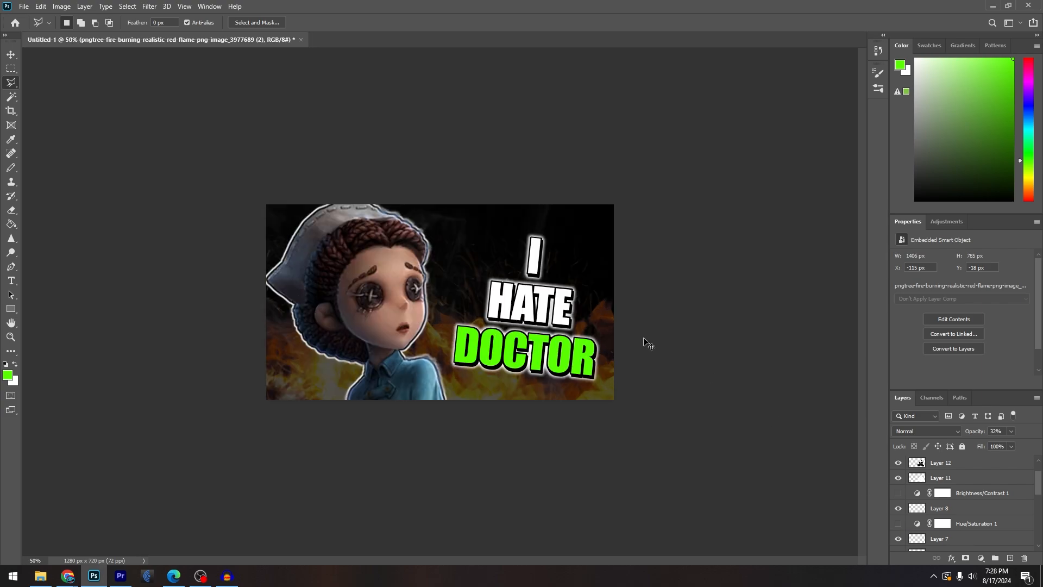
{"action": "key", "text": "ctrl+plus"}
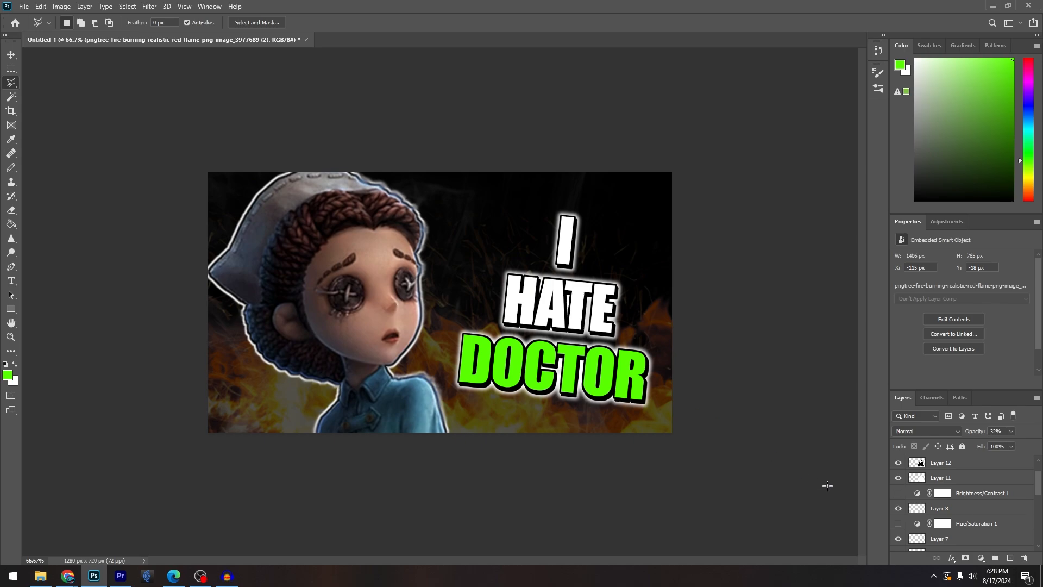
{"action": "left_click", "coordinate": [897, 493]}
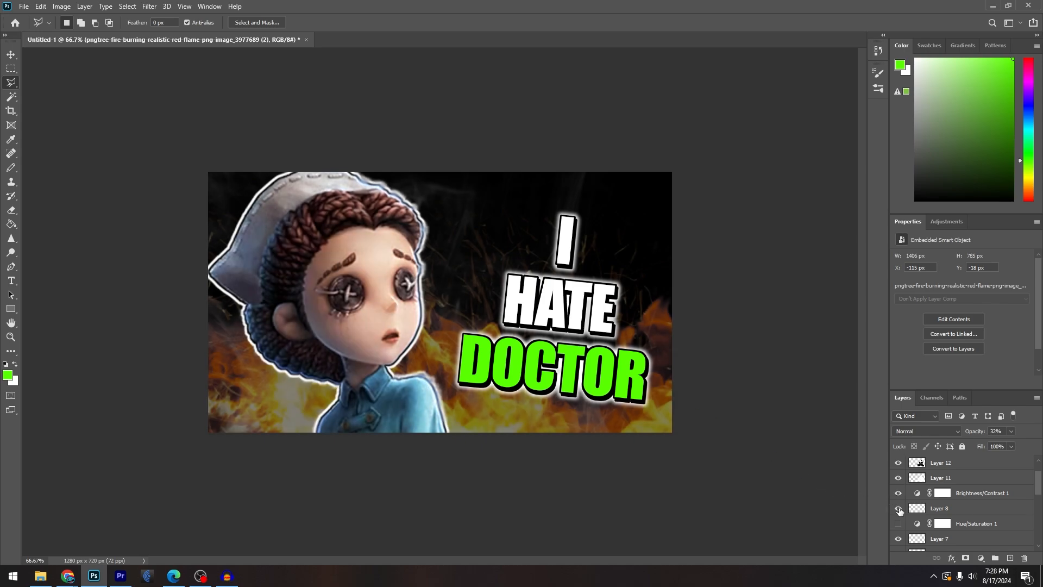
{"action": "left_click", "coordinate": [898, 524]}
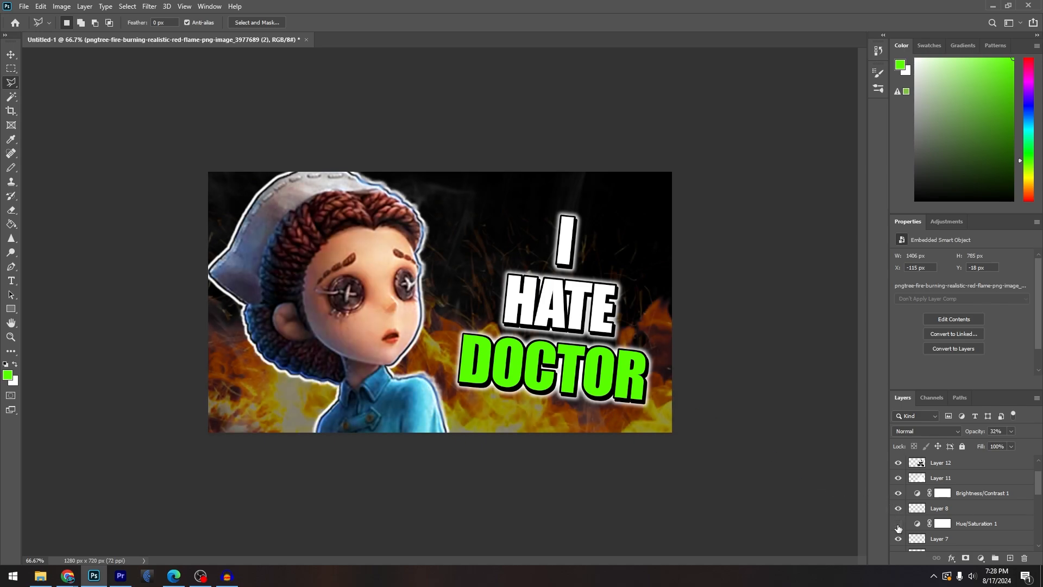
{"action": "left_click", "coordinate": [898, 524]}
{"action": "left_click", "coordinate": [897, 493]}
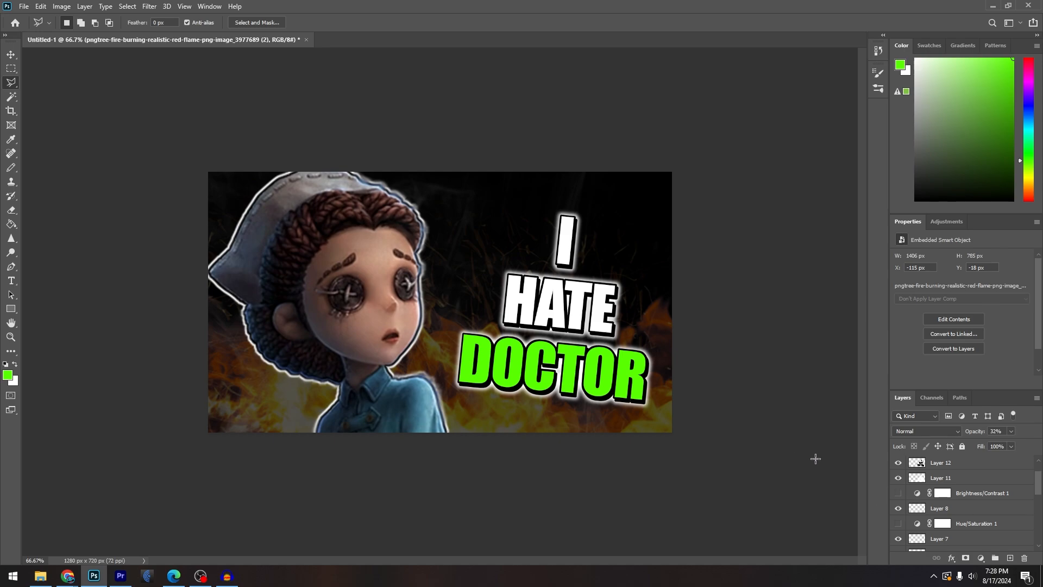
{"action": "left_click", "coordinate": [897, 493]}
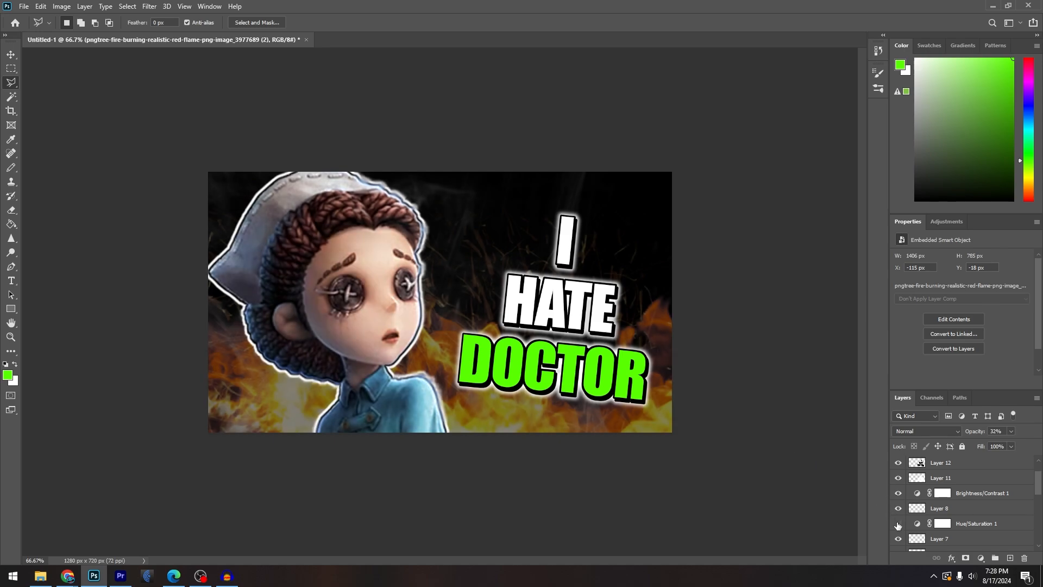
{"action": "left_click", "coordinate": [898, 523]}
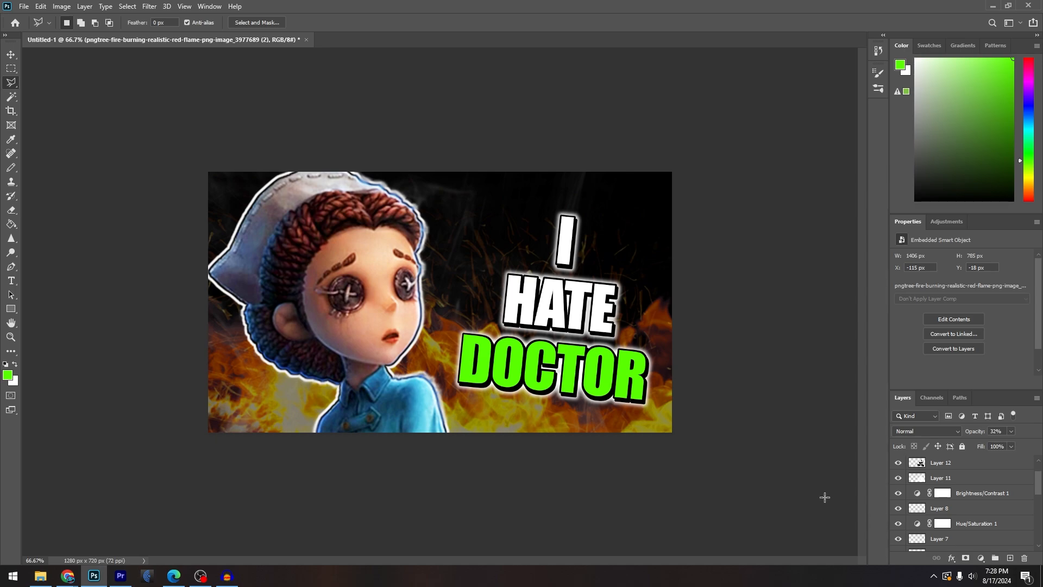
Select the Doctor layer and look at its Rasterize Layer option without applying it
{"action": "key", "text": "v"}
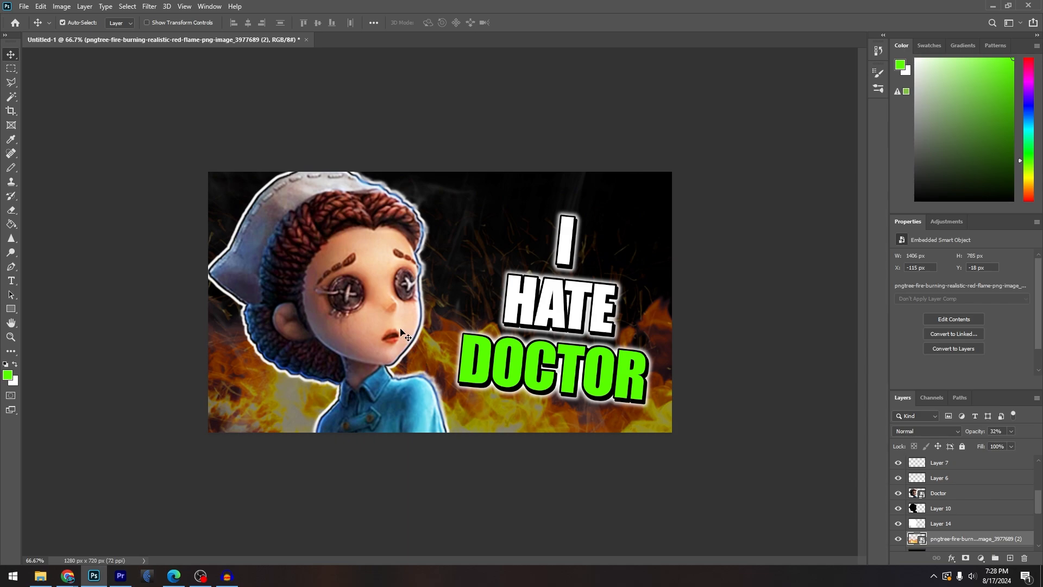
{"action": "left_click", "coordinate": [951, 492]}
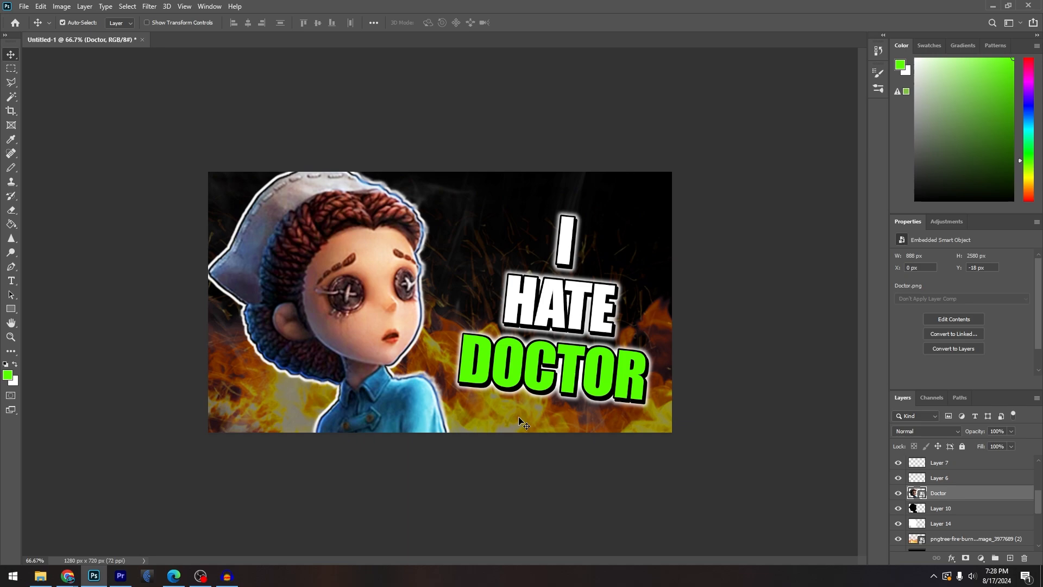
{"action": "right_click", "coordinate": [930, 496]}
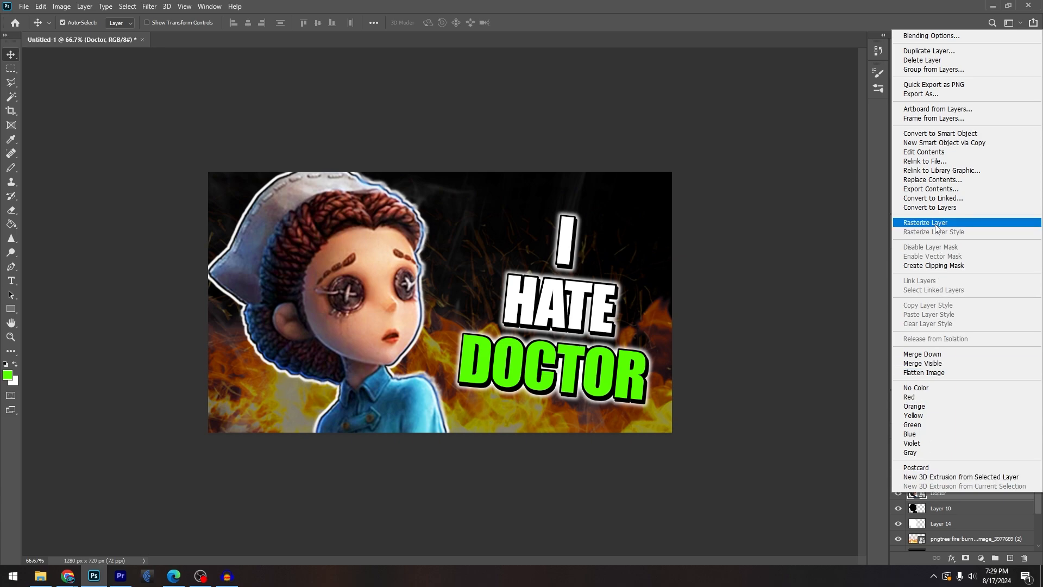
{"action": "left_click", "coordinate": [946, 533]}
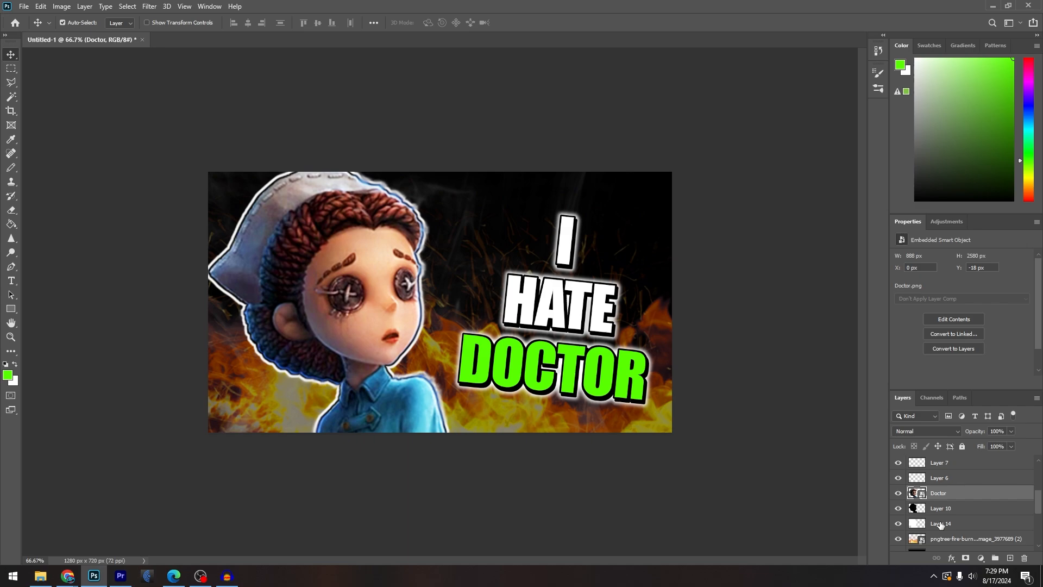
Rasterize the Doctor layer above Layer 10
{"action": "left_click", "coordinate": [925, 510]}
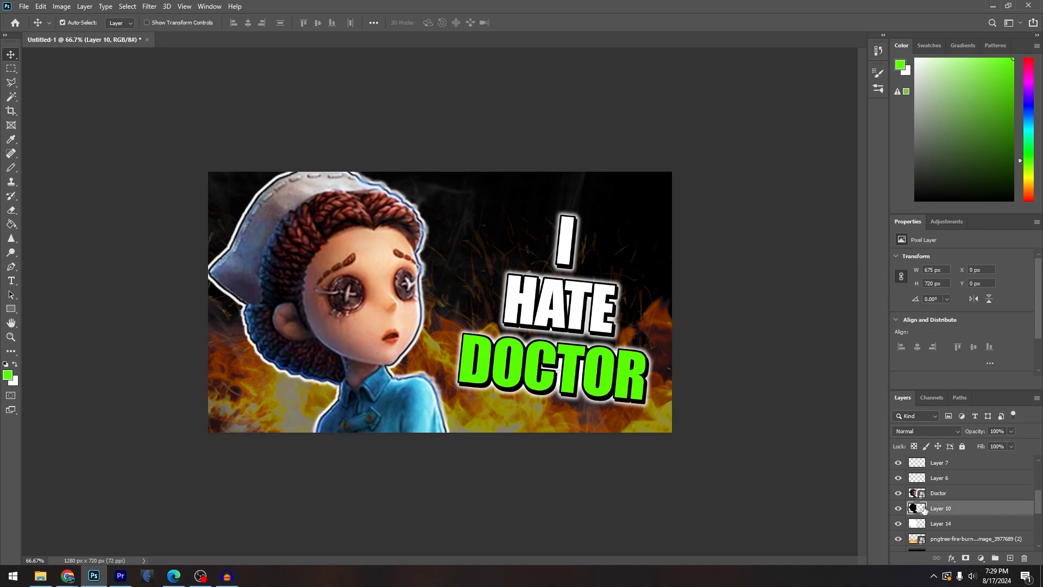
{"action": "left_click", "coordinate": [920, 494]}
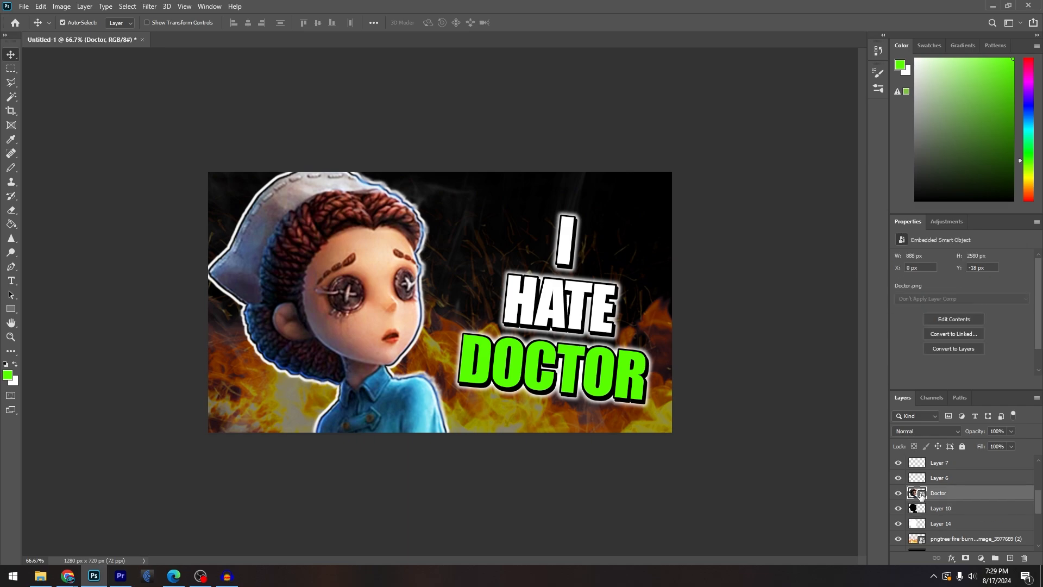
{"action": "right_click", "coordinate": [921, 496]}
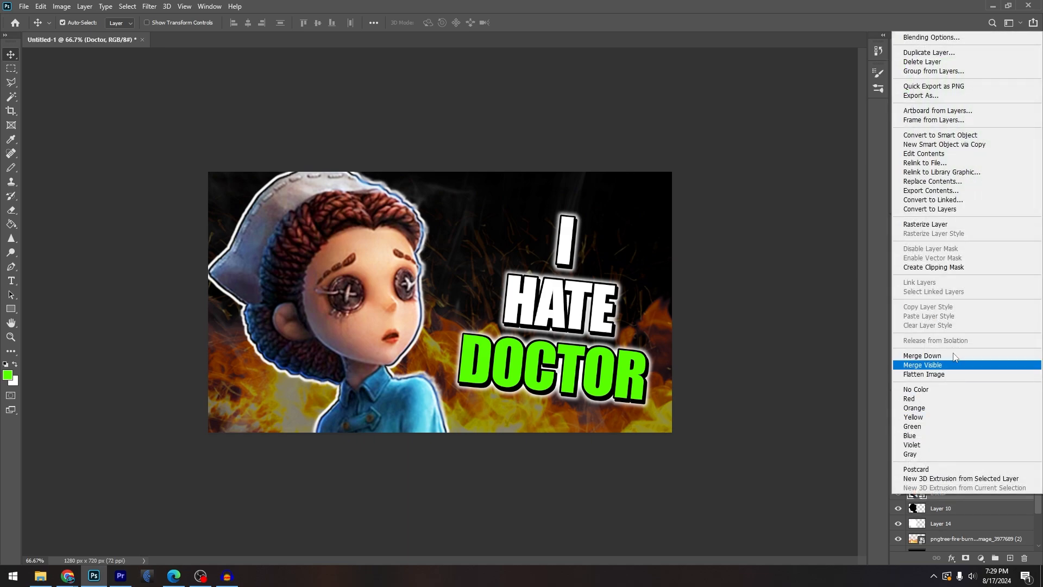
{"action": "left_click", "coordinate": [946, 223]}
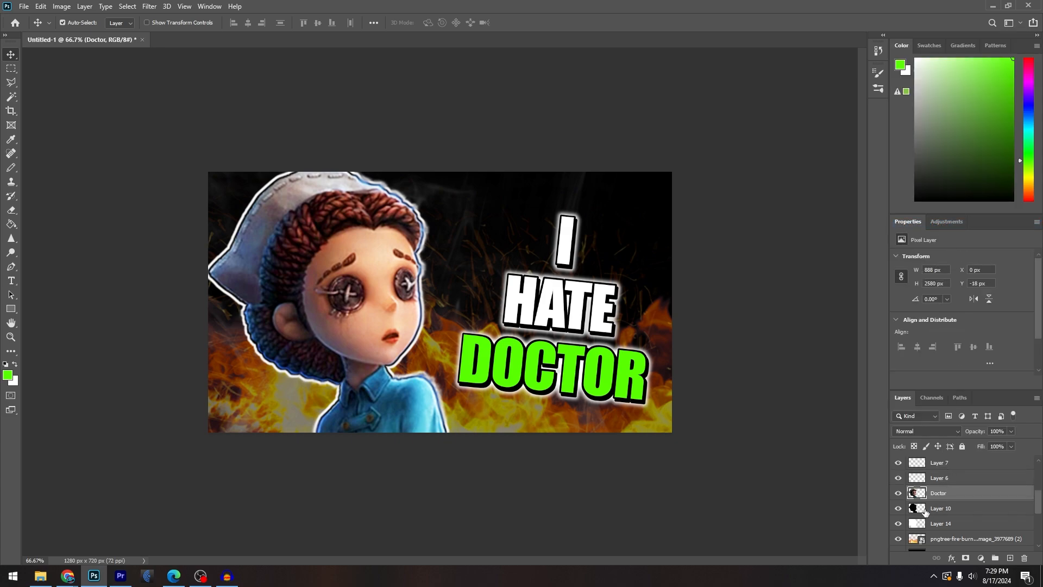
Sharpen the character's eyes, mouth and eyebrows on the Doctor layer with the Sharpen Tool at 100% strength
{"action": "left_click", "coordinate": [927, 510]}
{"action": "left_click", "coordinate": [935, 495]}
{"action": "left_click", "coordinate": [938, 509]}
{"action": "left_click", "coordinate": [938, 497]}
{"action": "left_click", "coordinate": [12, 240]}
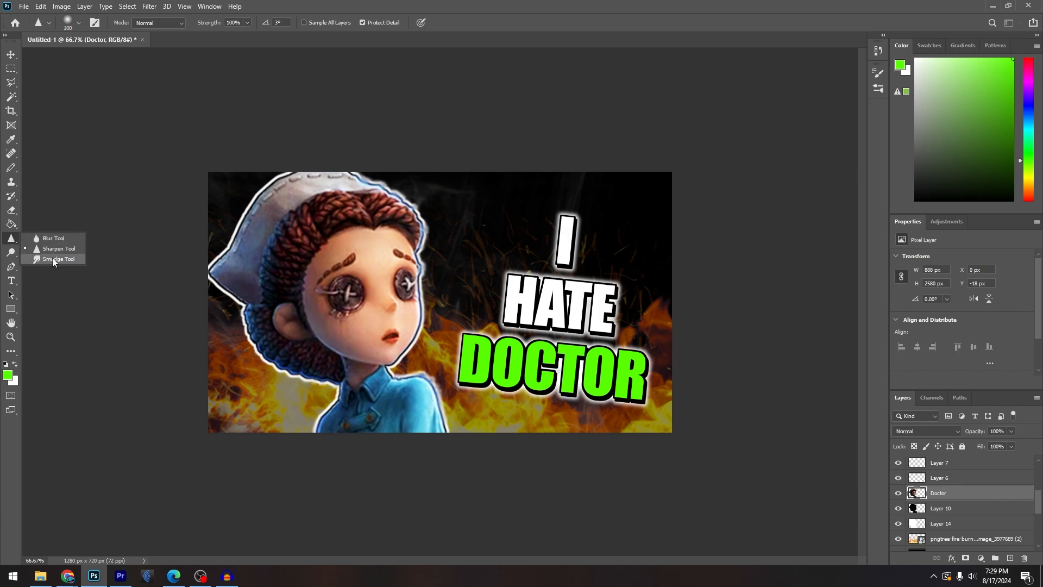
{"action": "left_click", "coordinate": [54, 249]}
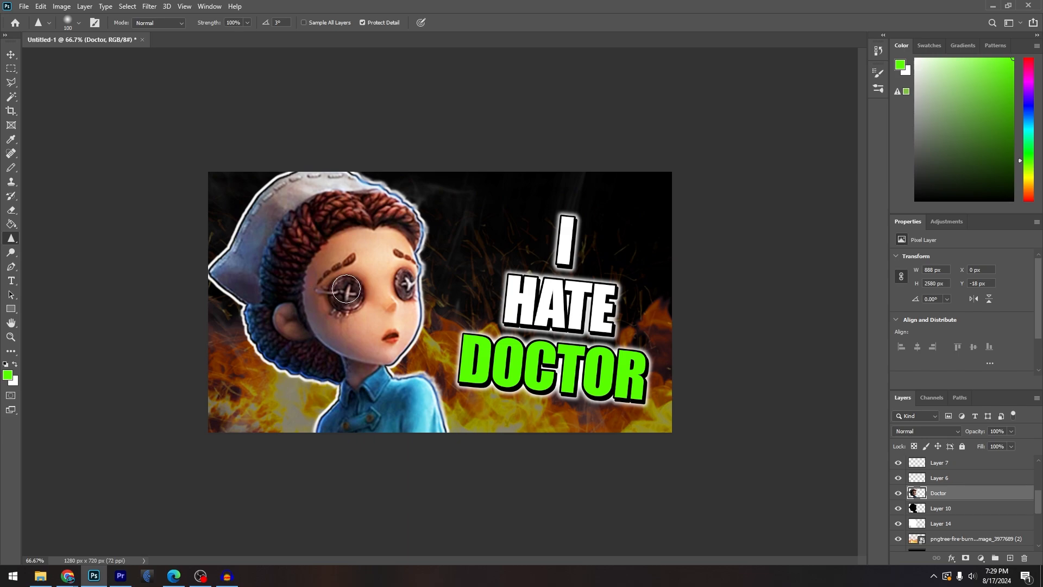
{"action": "left_click_drag", "start_coordinate": [346, 290], "coordinate": [344, 298]}
{"action": "mouse_move", "coordinate": [405, 281]}
{"action": "left_mouse_down"}
{"action": "mouse_move", "coordinate": [414, 303]}
{"action": "mouse_move", "coordinate": [404, 280]}
{"action": "left_mouse_up"}
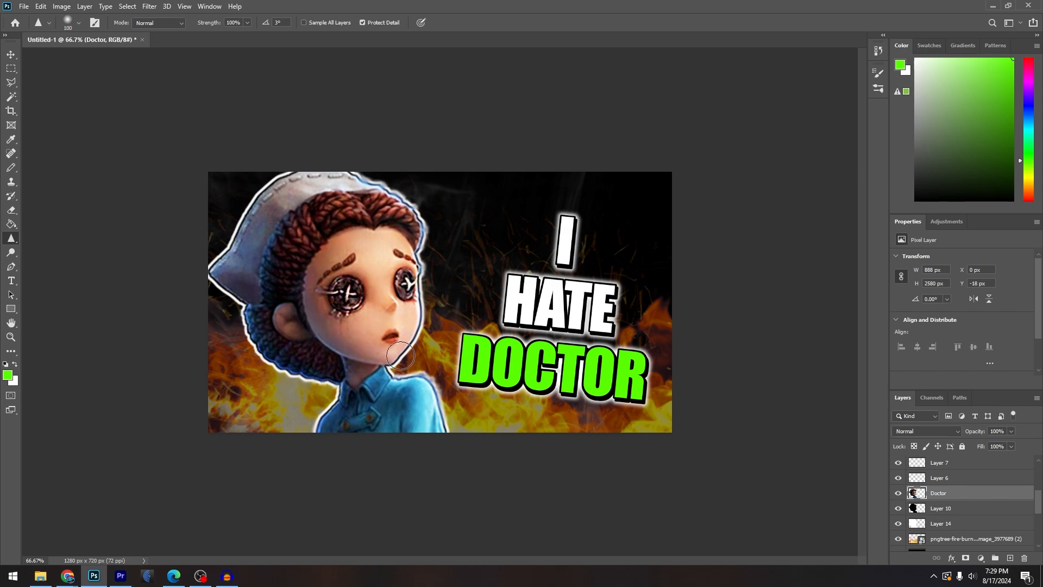
{"action": "mouse_move", "coordinate": [402, 344]}
{"action": "left_mouse_down"}
{"action": "mouse_move", "coordinate": [392, 329]}
{"action": "mouse_move", "coordinate": [381, 339]}
{"action": "left_mouse_up"}
{"action": "mouse_move", "coordinate": [342, 212]}
{"action": "left_mouse_down"}
{"action": "mouse_move", "coordinate": [354, 203]}
{"action": "mouse_move", "coordinate": [369, 225]}
{"action": "mouse_move", "coordinate": [448, 248]}
{"action": "mouse_move", "coordinate": [435, 284]}
{"action": "left_mouse_up"}
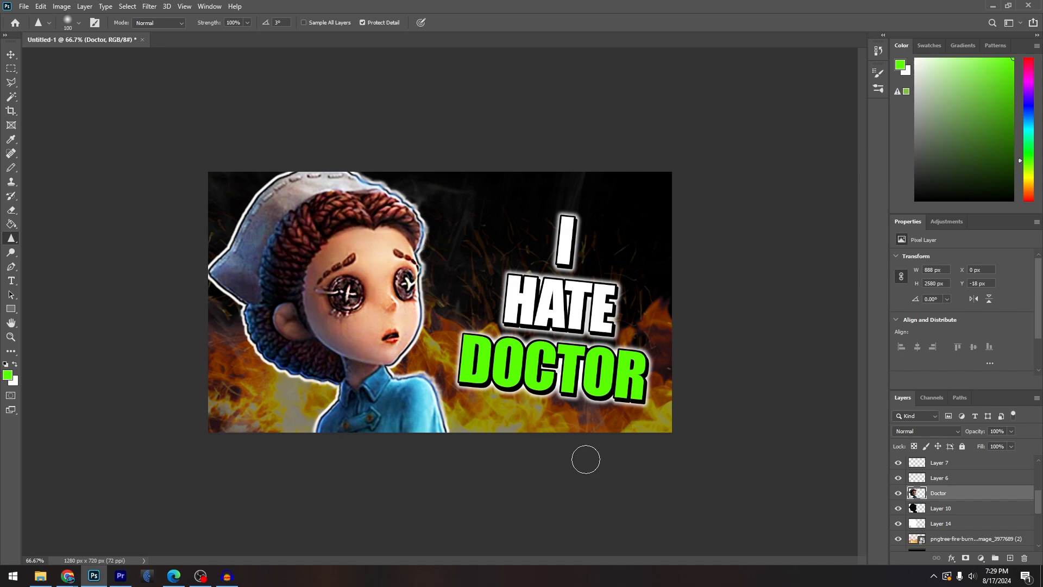
Examine the sharpened character at small thumbnail size and close up
{"action": "key", "text": "ctrl+minus"}
{"action": "key", "text": "ctrl+minus"}
{"action": "key", "text": "ctrl+minus"}
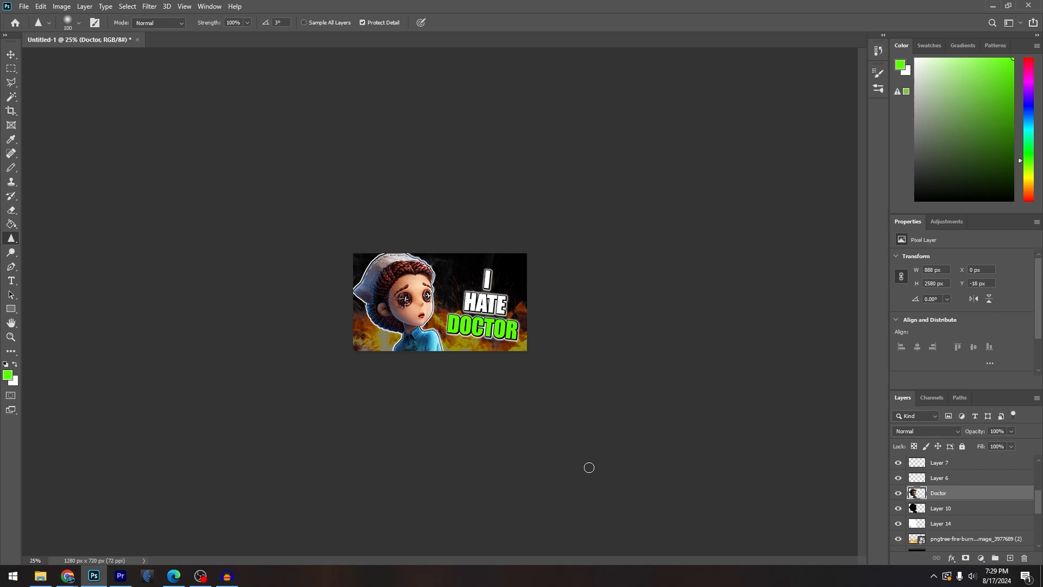
{"action": "key", "text": "ctrl+minus"}
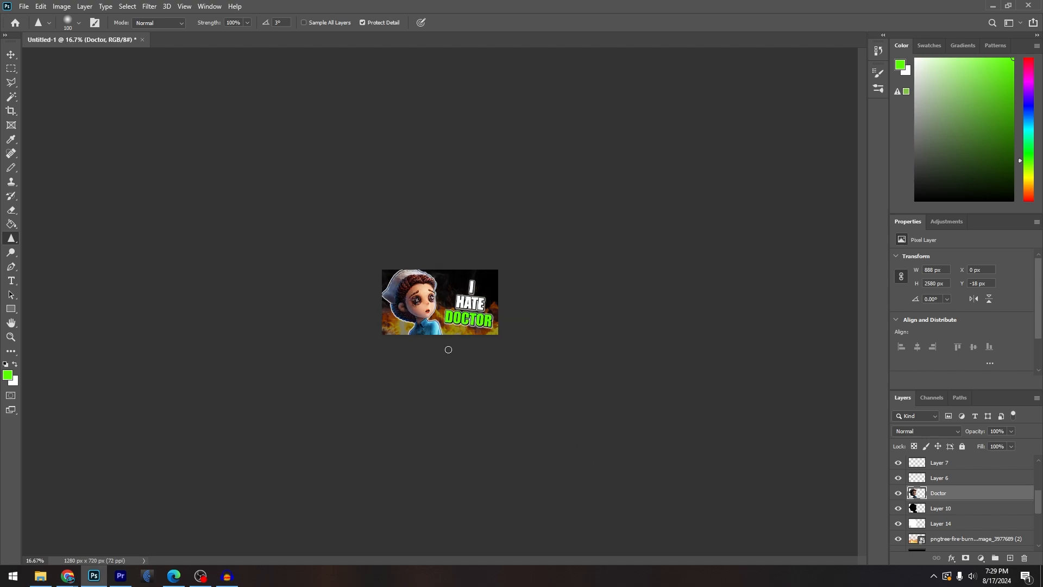
{"action": "key", "text": "ctrl+plus"}
{"action": "key", "text": "ctrl+plus"}
{"action": "key", "text": "ctrl+plus"}
{"action": "key", "text": "ctrl+plus"}
{"action": "key", "text": "ctrl+plus"}
{"action": "key", "text": "ctrl+plus"}
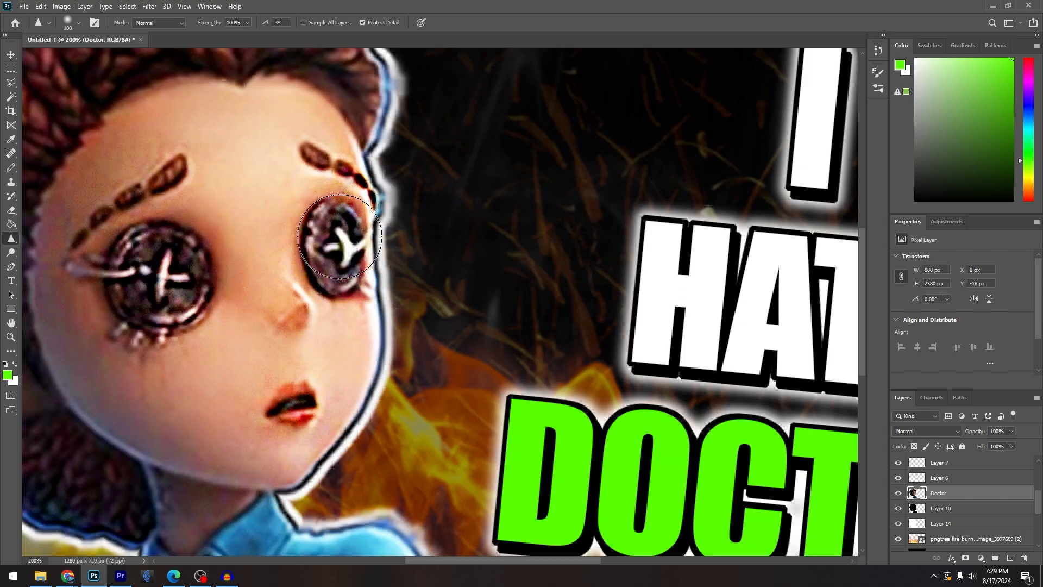
Try heavily over-sharpening the character's eyes and the middle of the face, and undo those strokes
{"action": "mouse_move", "coordinate": [337, 247]}
{"action": "left_mouse_down"}
{"action": "mouse_move", "coordinate": [330, 218]}
{"action": "mouse_move", "coordinate": [347, 245]}
{"action": "mouse_move", "coordinate": [332, 268]}
{"action": "mouse_move", "coordinate": [341, 271]}
{"action": "mouse_move", "coordinate": [323, 280]}
{"action": "mouse_move", "coordinate": [334, 255]}
{"action": "left_mouse_up"}
{"action": "mouse_move", "coordinate": [185, 245]}
{"action": "left_mouse_down"}
{"action": "mouse_move", "coordinate": [194, 312]}
{"action": "mouse_move", "coordinate": [163, 302]}
{"action": "left_mouse_up"}
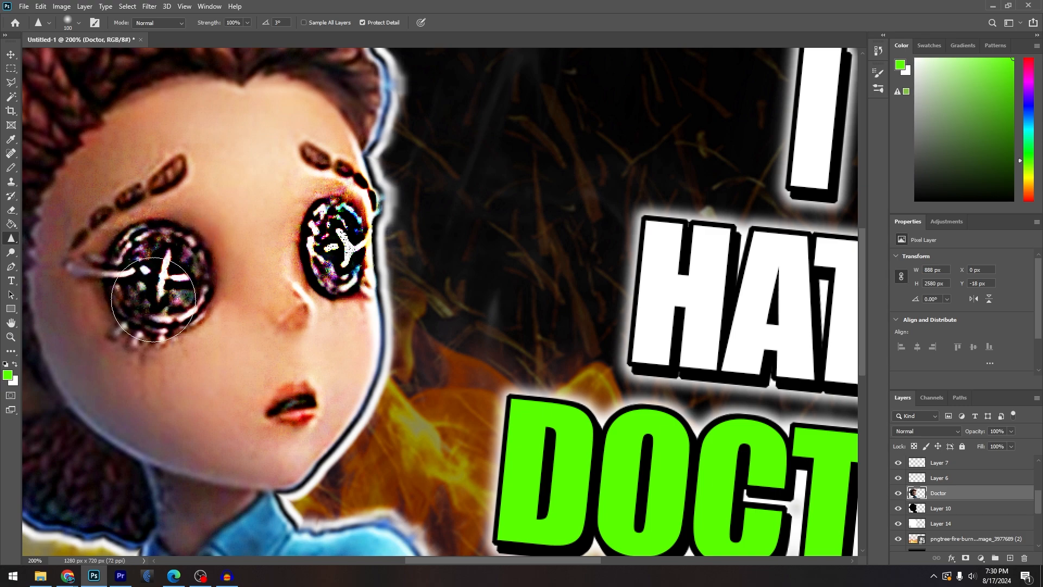
{"action": "key", "text": "ctrl+minus"}
{"action": "key", "text": "ctrl+minus"}
{"action": "key", "text": "ctrl+minus"}
{"action": "key", "text": "ctrl+minus"}
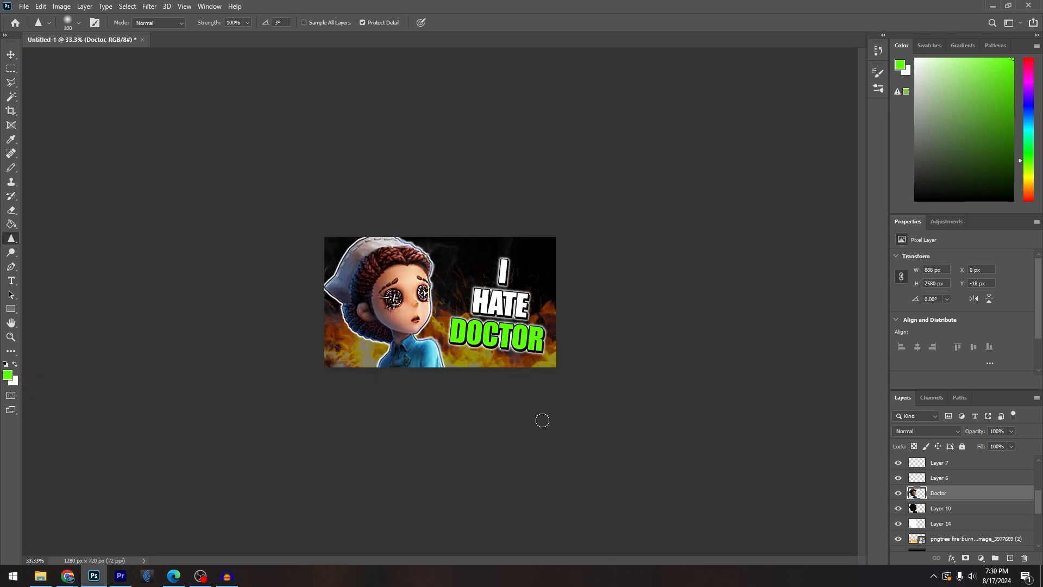
{"action": "key", "text": "ctrl+plus"}
{"action": "key", "text": "ctrl+plus"}
{"action": "key", "text": "ctrl+plus"}
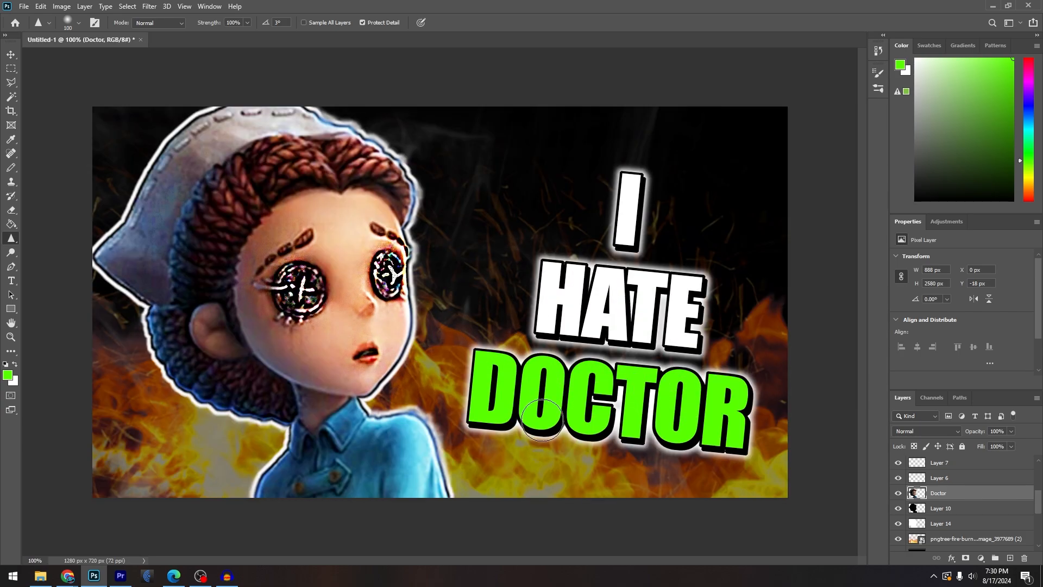
{"action": "mouse_move", "coordinate": [358, 239]}
{"action": "left_mouse_down"}
{"action": "mouse_move", "coordinate": [361, 338]}
{"action": "mouse_move", "coordinate": [342, 298]}
{"action": "mouse_move", "coordinate": [266, 344]}
{"action": "mouse_move", "coordinate": [293, 376]}
{"action": "mouse_move", "coordinate": [319, 345]}
{"action": "mouse_move", "coordinate": [359, 336]}
{"action": "mouse_move", "coordinate": [407, 375]}
{"action": "left_mouse_up"}
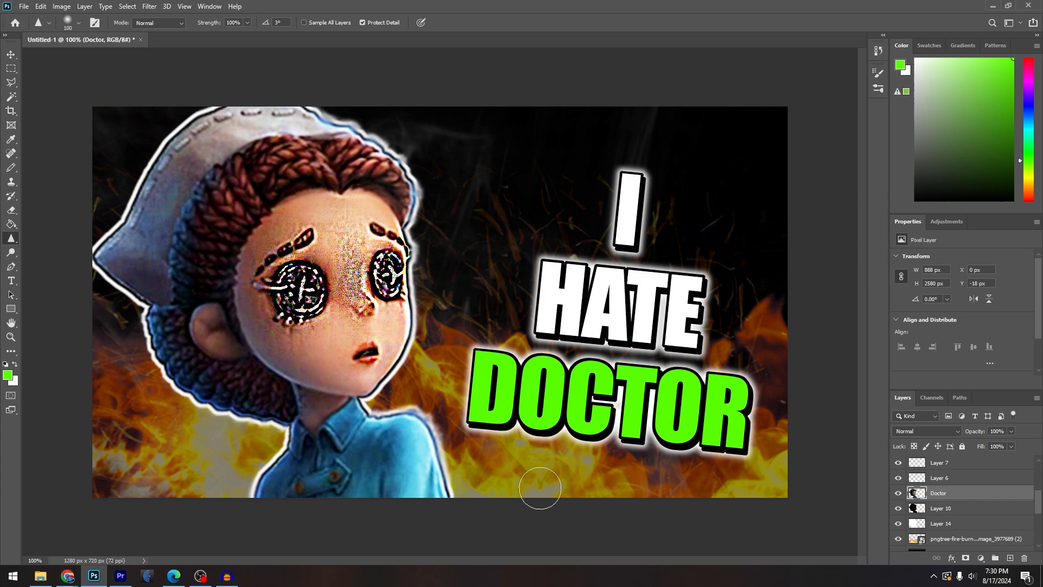
{"action": "key", "text": "ctrl+z"}
{"action": "key", "text": "ctrl+z"}
{"action": "key", "text": "ctrl+z"}
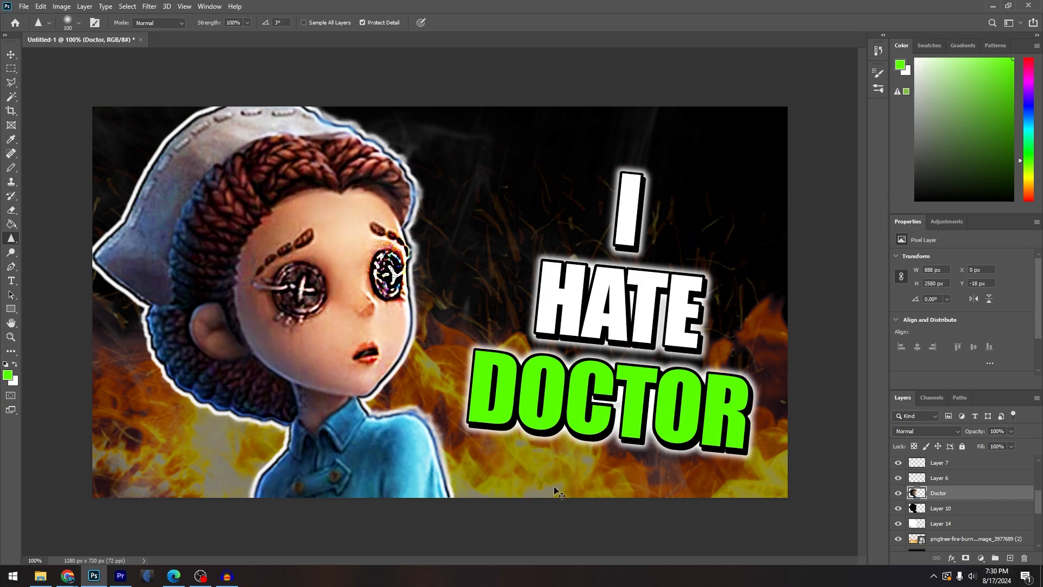
Sharpen both of the character's eyes lightly and check the result at small thumbnail size
{"action": "mouse_move", "coordinate": [310, 262]}
{"action": "left_mouse_down"}
{"action": "mouse_move", "coordinate": [291, 283]}
{"action": "mouse_move", "coordinate": [308, 290]}
{"action": "left_mouse_up"}
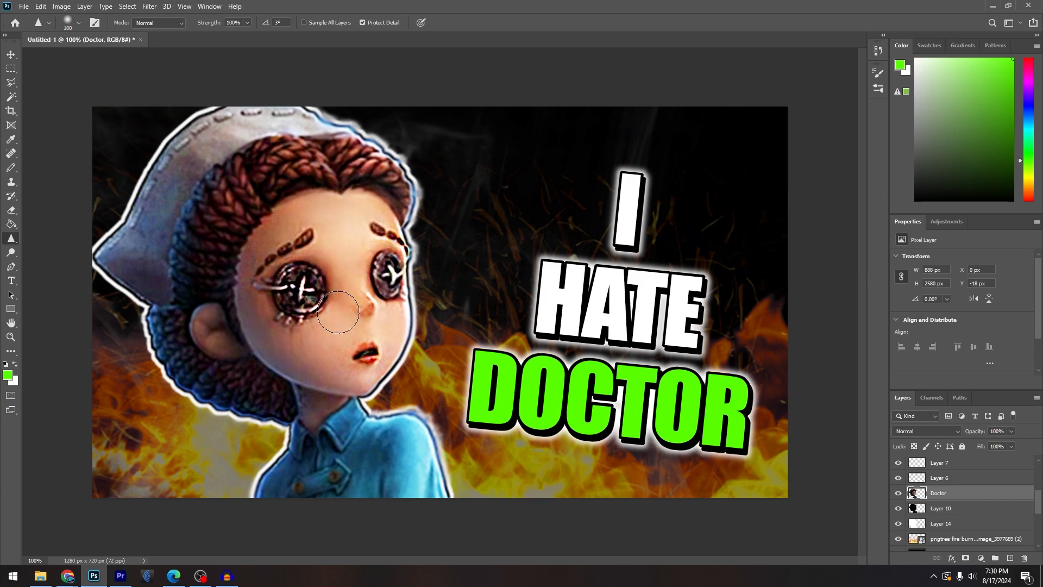
{"action": "mouse_move", "coordinate": [388, 281]}
{"action": "left_mouse_down"}
{"action": "mouse_move", "coordinate": [369, 286]}
{"action": "mouse_move", "coordinate": [391, 267]}
{"action": "left_mouse_up"}
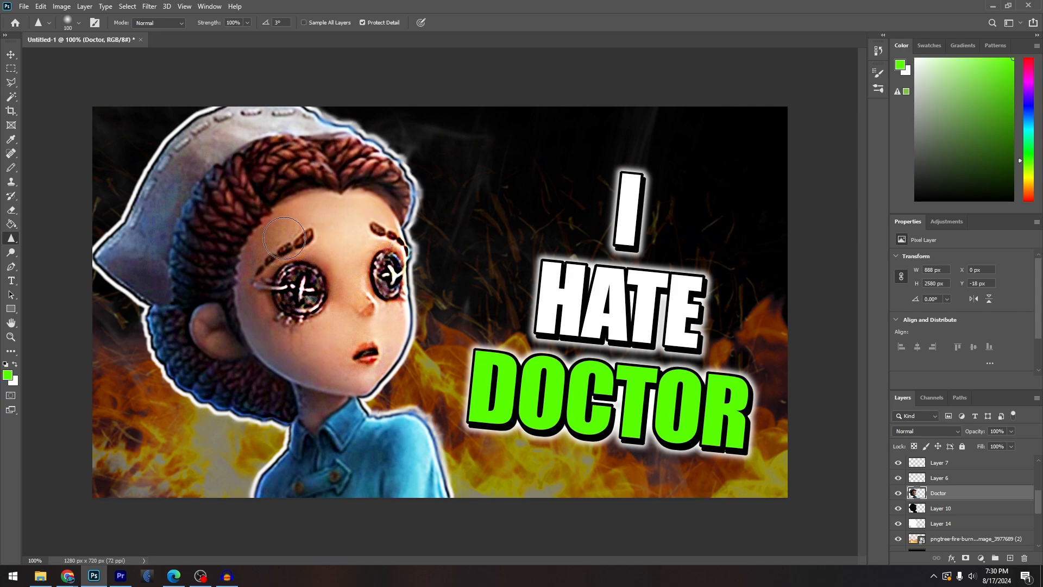
{"action": "key", "text": "ctrl+minus"}
{"action": "key", "text": "ctrl+minus"}
{"action": "key", "text": "ctrl+minus"}
{"action": "key", "text": "ctrl+minus"}
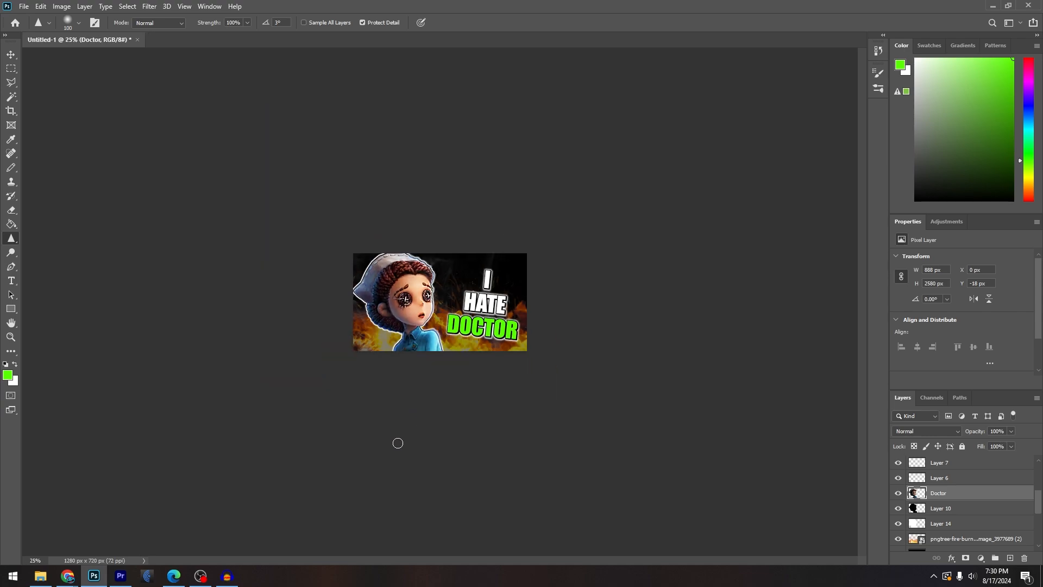
Switch to Chrome and browse the Entomologist gallery on the Identity V Wiki through its reference, story and birthday art
{"action": "key", "text": "alt+Tab"}
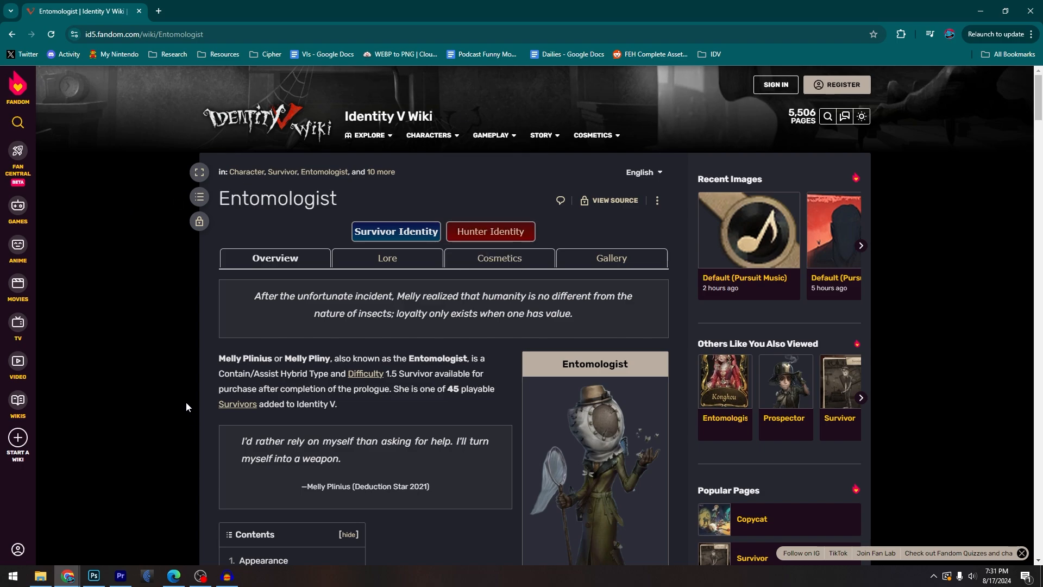
{"action": "left_click", "coordinate": [619, 259]}
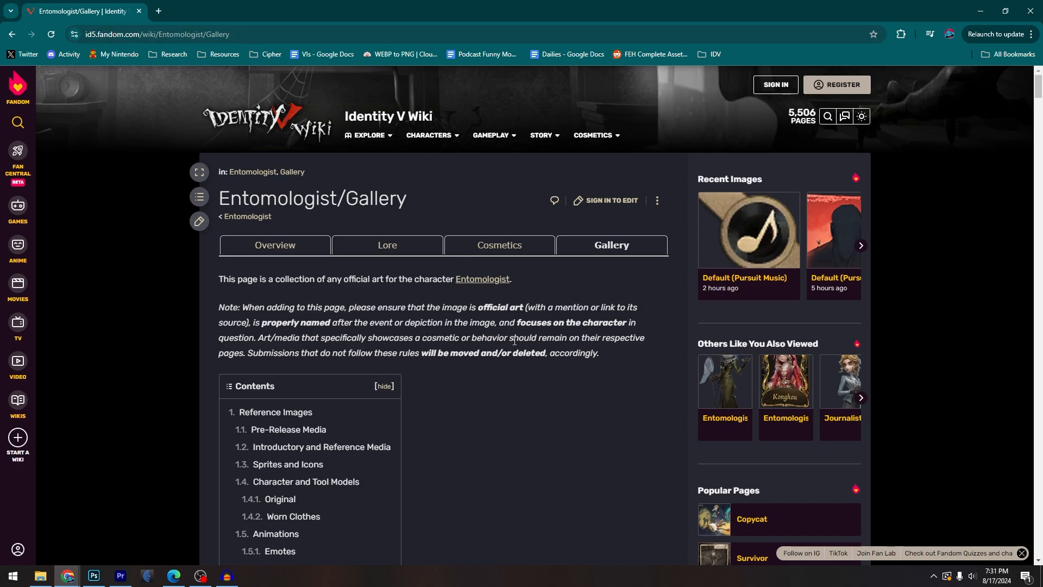
{"action": "scroll", "coordinate": [513, 337], "scroll_direction": "down", "scroll_amount": 15}
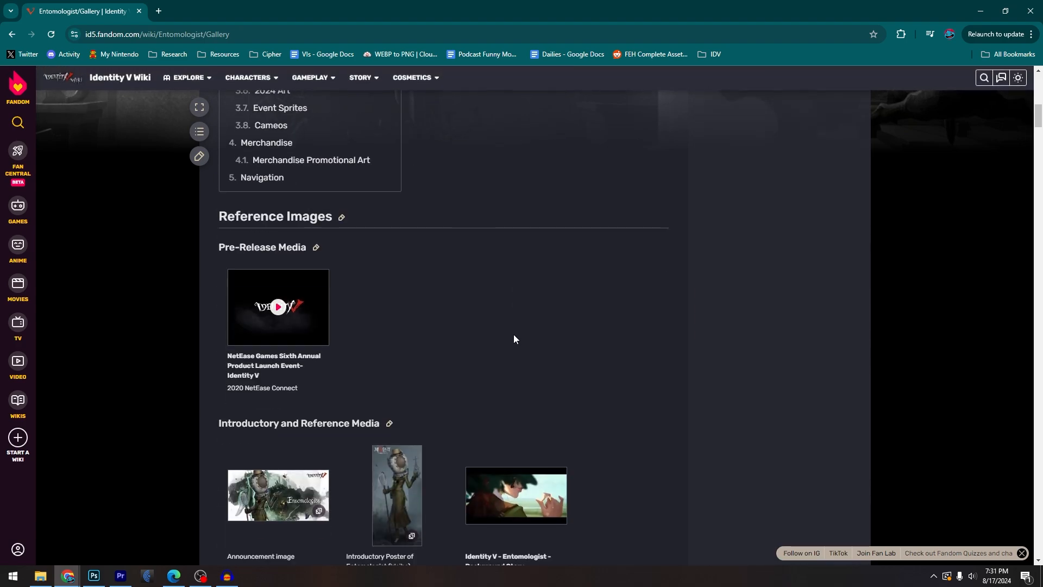
{"action": "scroll", "coordinate": [575, 349], "scroll_direction": "down", "scroll_amount": 5}
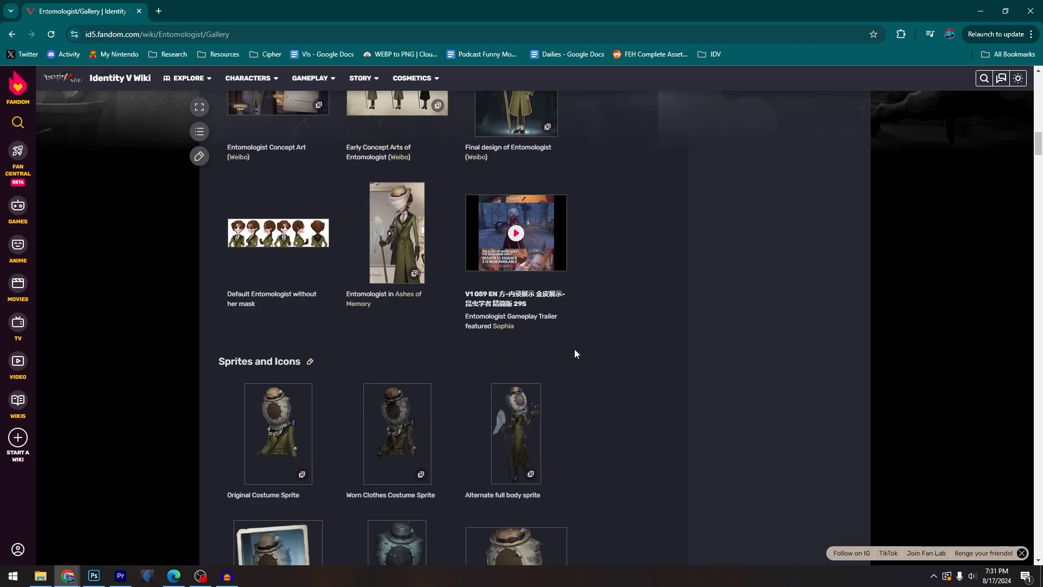
{"action": "scroll", "coordinate": [575, 350], "scroll_direction": "down", "scroll_amount": 5}
{"action": "scroll", "coordinate": [575, 353], "scroll_direction": "down", "scroll_amount": 5}
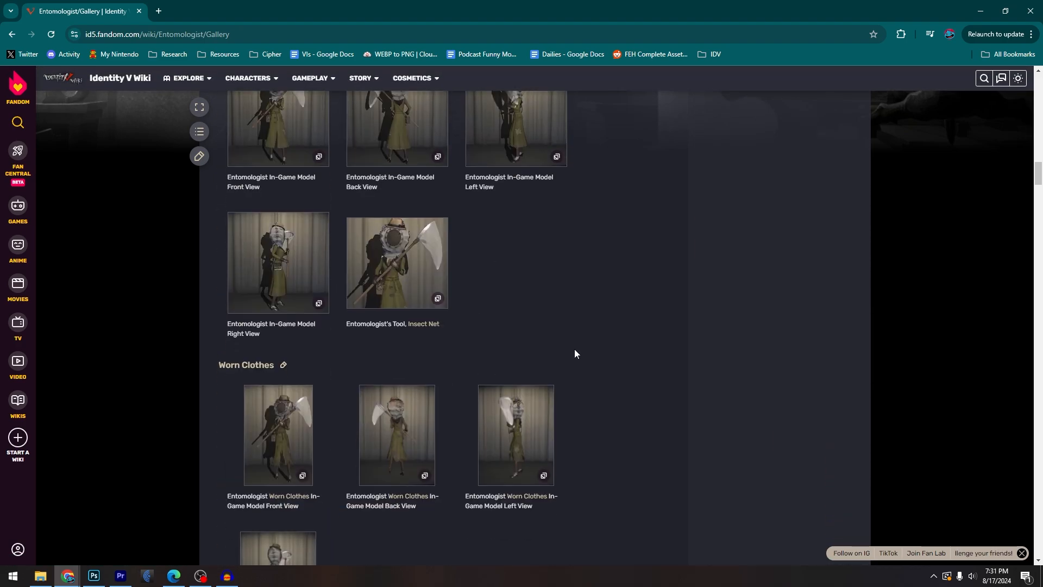
{"action": "scroll", "coordinate": [575, 353], "scroll_direction": "down", "scroll_amount": 10}
{"action": "scroll", "coordinate": [574, 353], "scroll_direction": "down", "scroll_amount": 10}
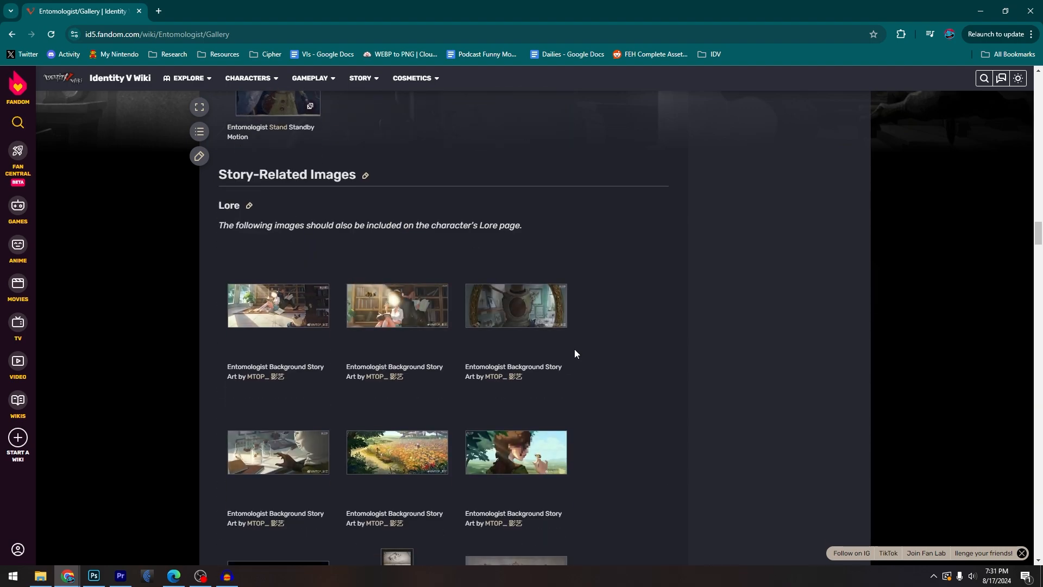
{"action": "scroll", "coordinate": [574, 353], "scroll_direction": "down", "scroll_amount": 4}
{"action": "scroll", "coordinate": [575, 353], "scroll_direction": "down", "scroll_amount": 10}
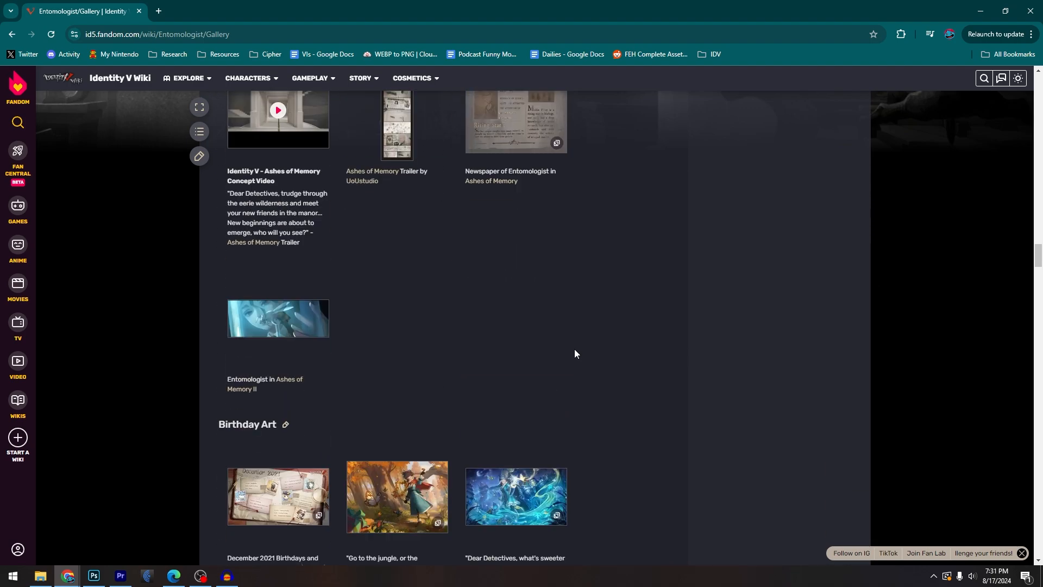
{"action": "scroll", "coordinate": [574, 354], "scroll_direction": "down", "scroll_amount": 4}
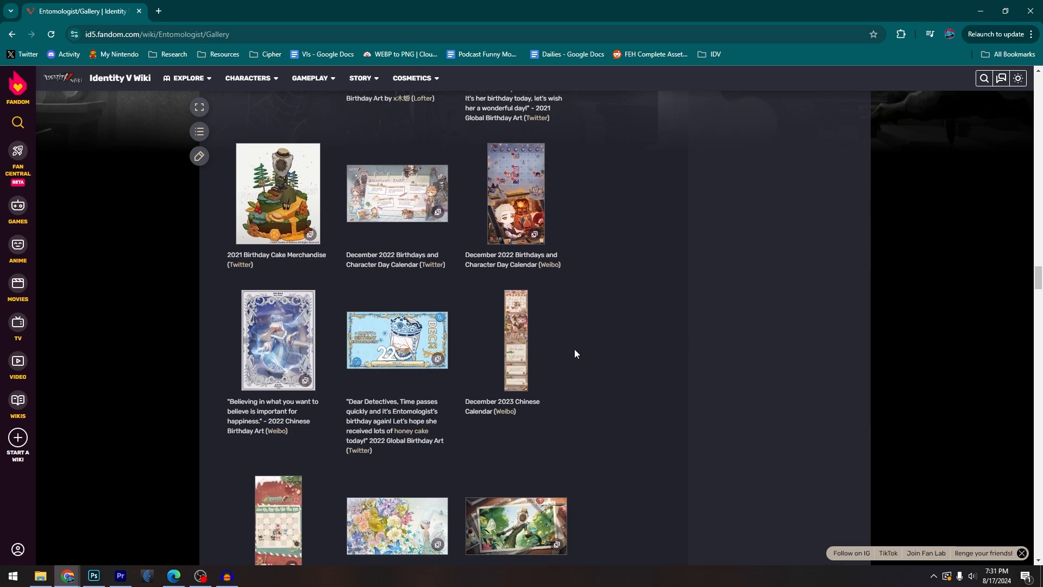
{"action": "scroll", "coordinate": [652, 340], "scroll_direction": "down", "scroll_amount": 5}
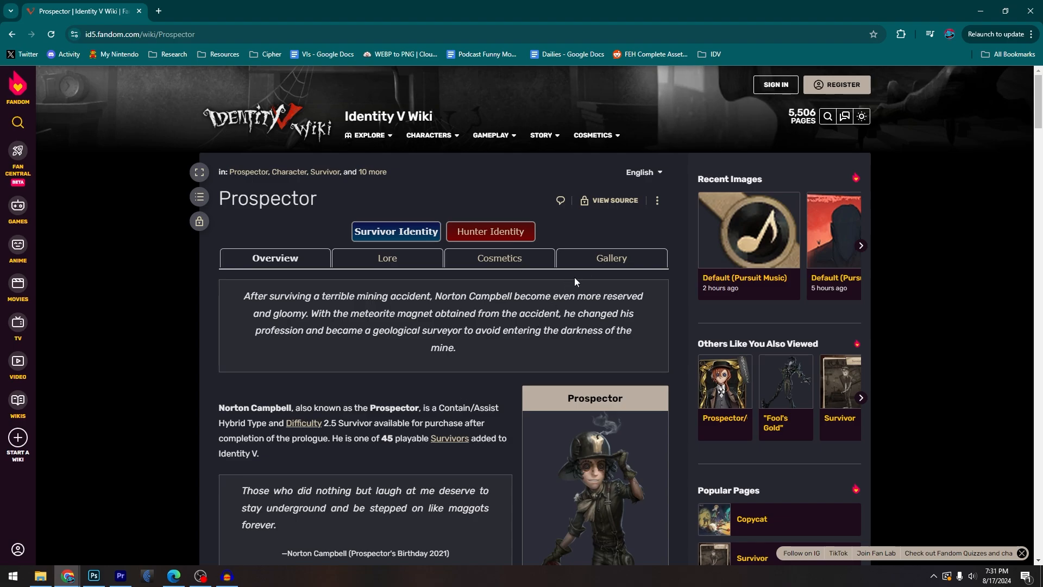
Browse the Prospector gallery to its Birthday Art section and view the 2020 Global Birthday Art enlarged
{"action": "left_click", "coordinate": [604, 264]}
{"action": "scroll", "coordinate": [454, 401], "scroll_direction": "down", "scroll_amount": 20}
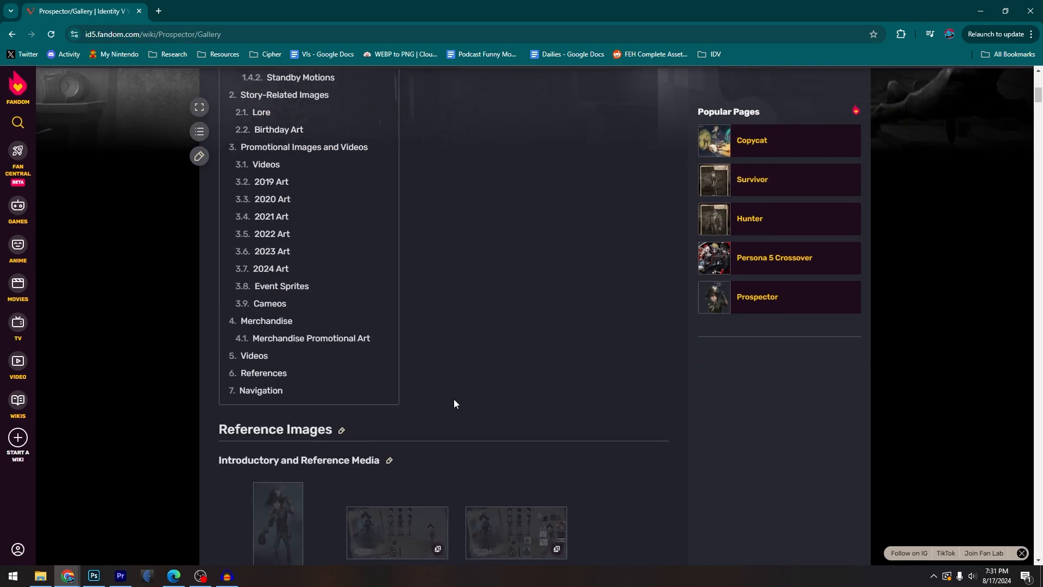
{"action": "scroll", "coordinate": [454, 402], "scroll_direction": "down", "scroll_amount": 20}
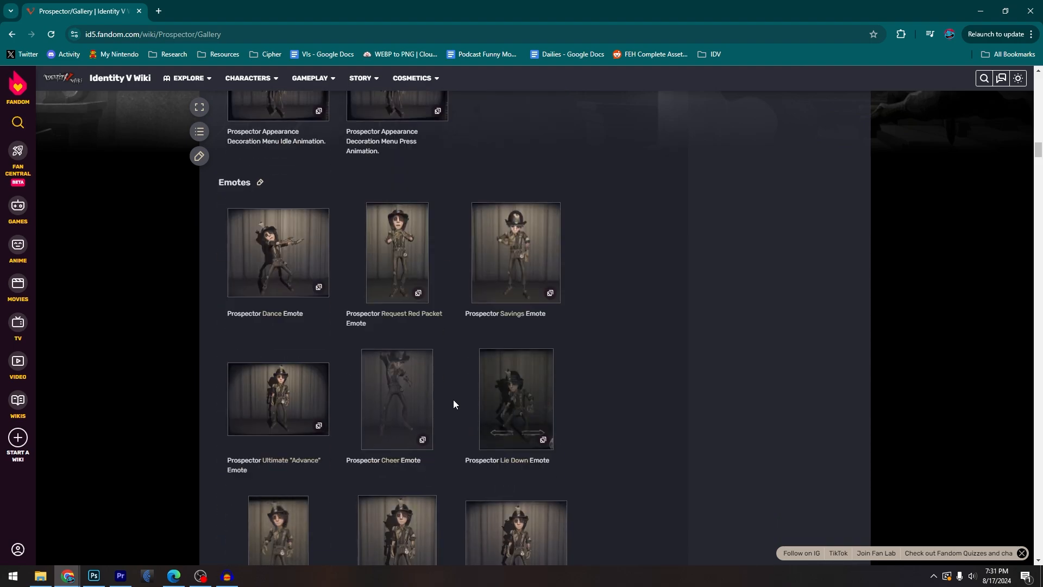
{"action": "scroll", "coordinate": [454, 404], "scroll_direction": "down", "scroll_amount": 20}
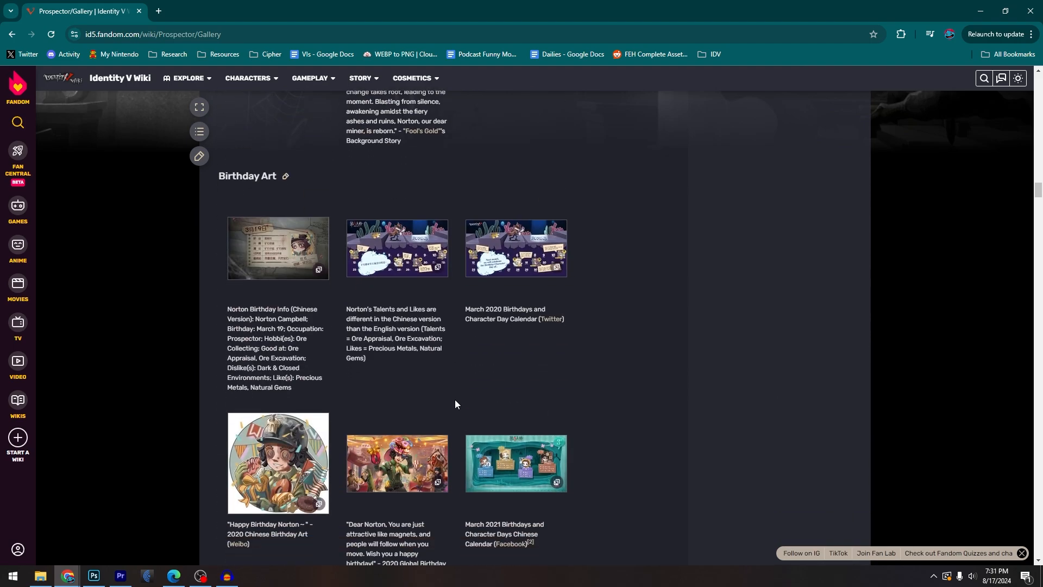
{"action": "left_click", "coordinate": [376, 236]}
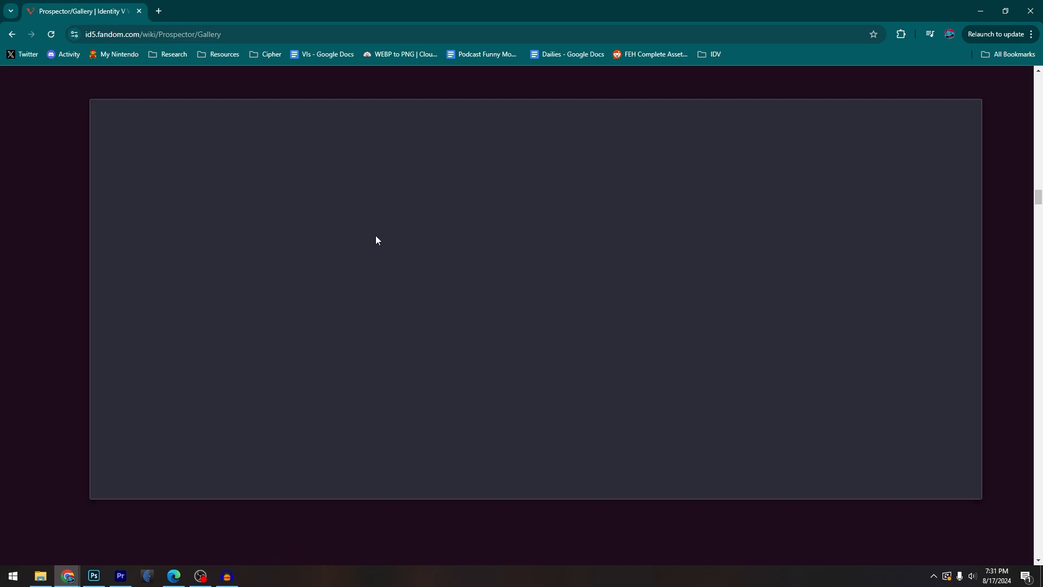
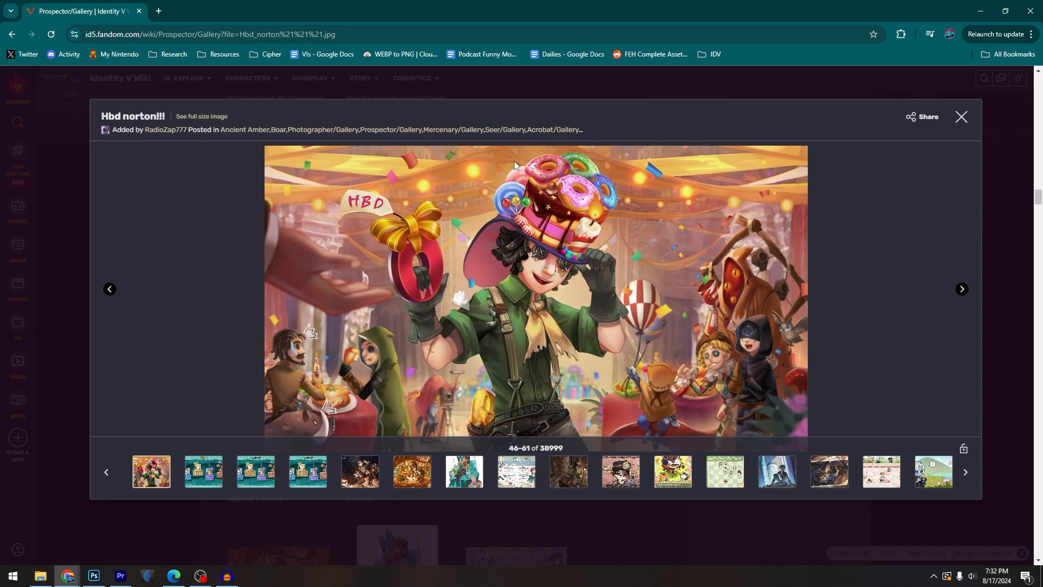
{"action": "left_click", "coordinate": [84, 268]}
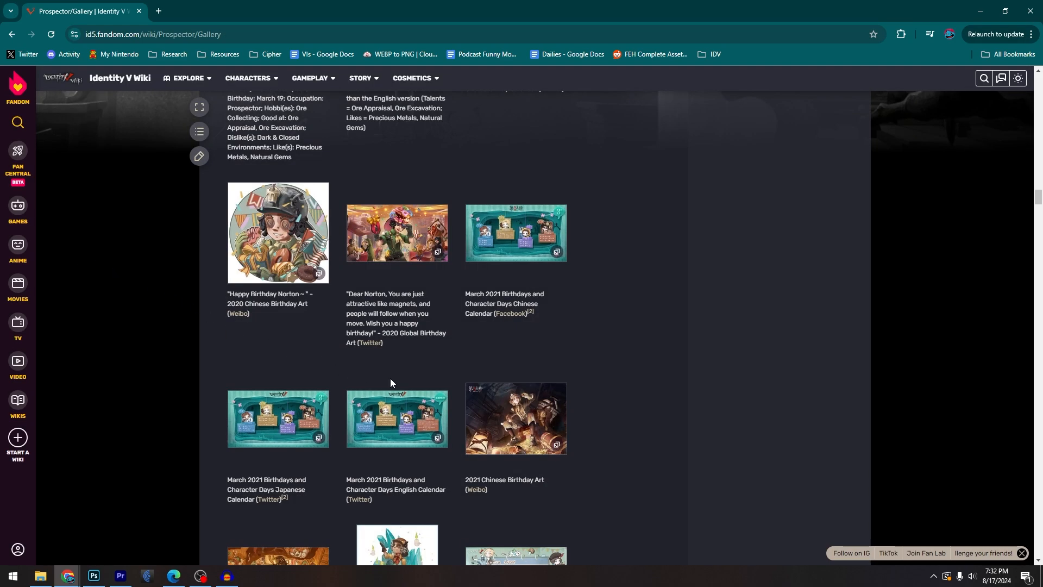
View the Prospector's 2021 Chinese Birthday Art enlarged, close it and continue to the 2022 birthday images
{"action": "scroll", "coordinate": [390, 378], "scroll_direction": "down", "scroll_amount": 3}
{"action": "left_click", "coordinate": [495, 282]}
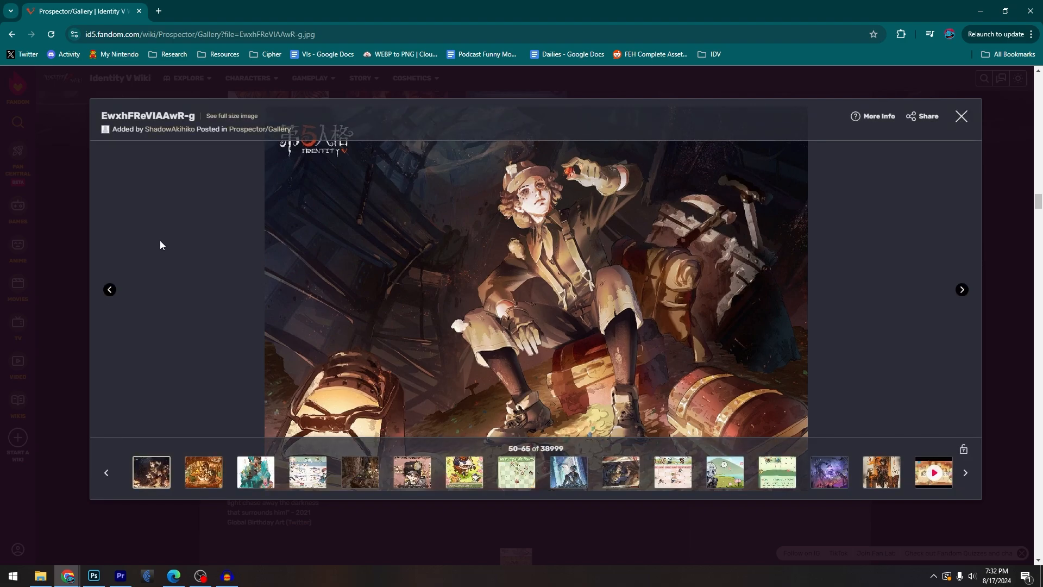
{"action": "left_click", "coordinate": [76, 224]}
{"action": "scroll", "coordinate": [542, 326], "scroll_direction": "down", "scroll_amount": 3}
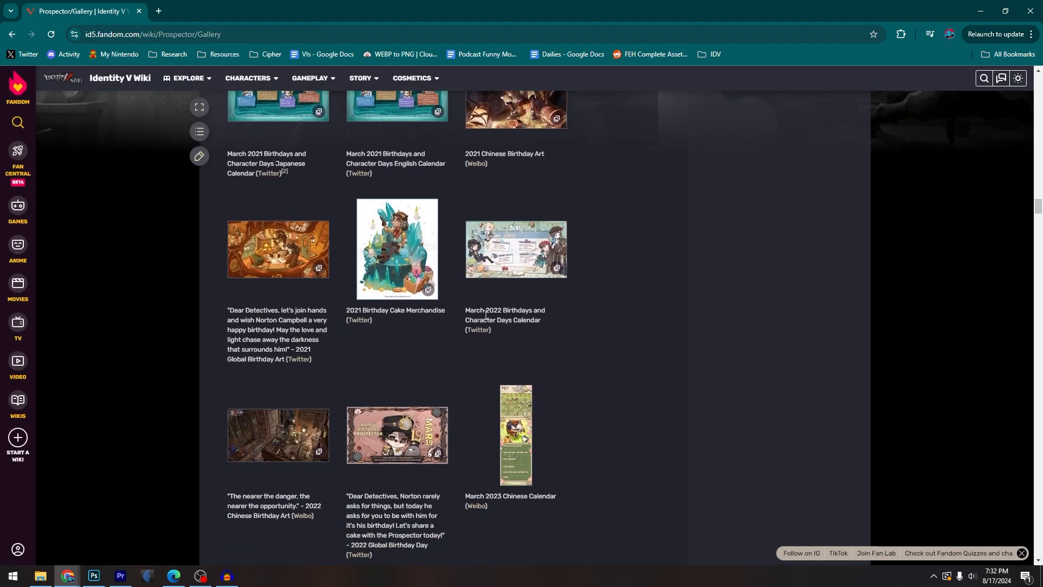
View enlarged the Prospector's 2021 birthday cake merchandise and the 2022 and 2023 Chinese birthday artworks in the wiki gallery
{"action": "left_click", "coordinate": [377, 262]}
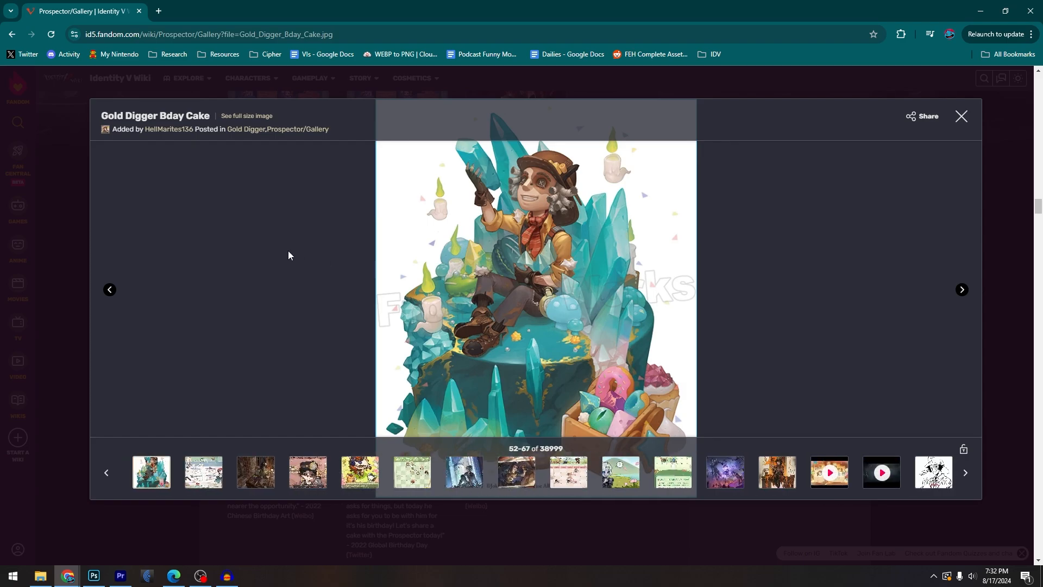
{"action": "left_click", "coordinate": [76, 191]}
{"action": "scroll", "coordinate": [427, 346], "scroll_direction": "down", "scroll_amount": 4}
{"action": "left_click", "coordinate": [270, 223]}
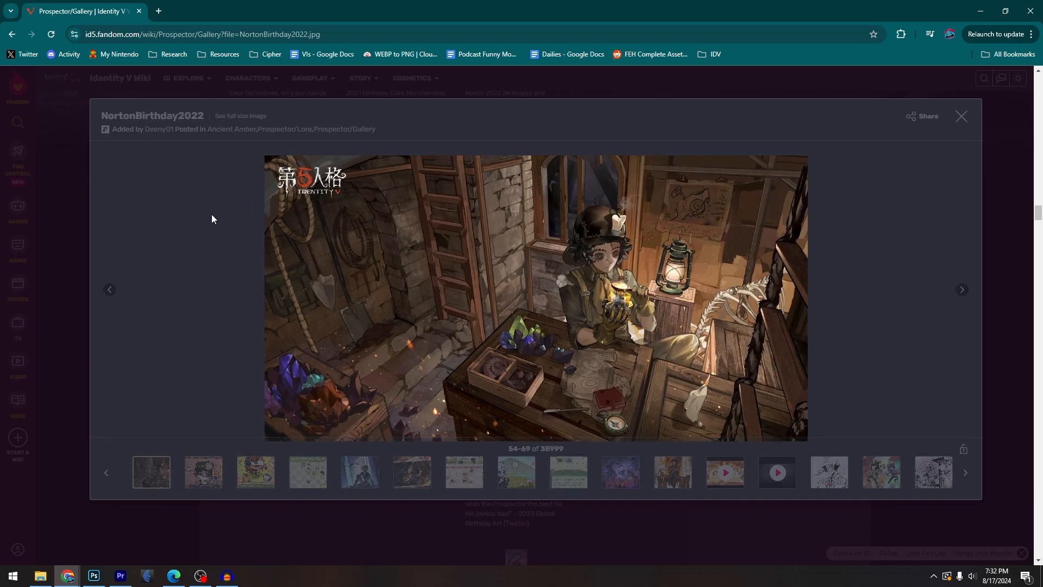
{"action": "left_click", "coordinate": [50, 224]}
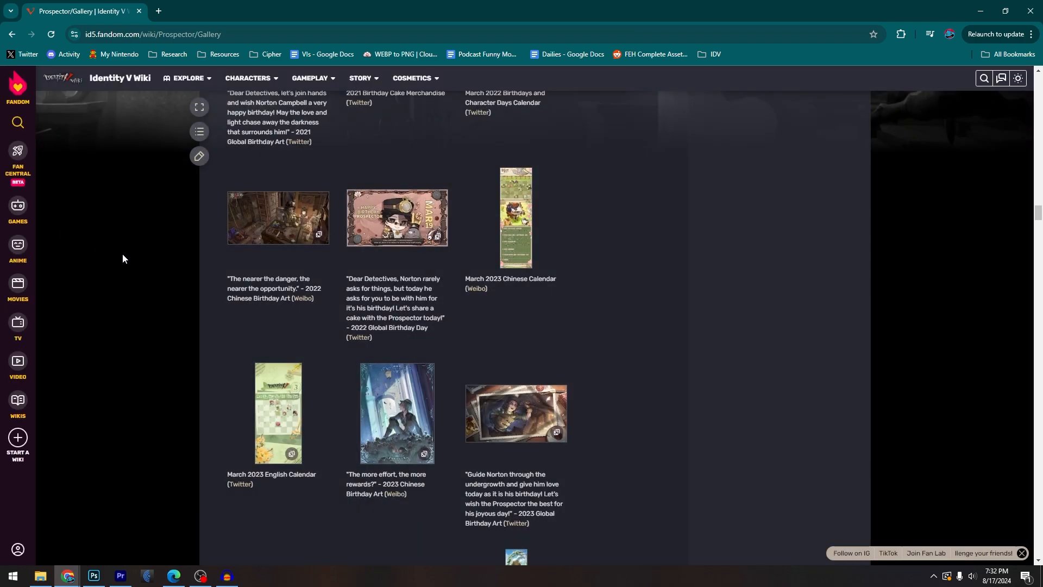
{"action": "left_click", "coordinate": [418, 384]}
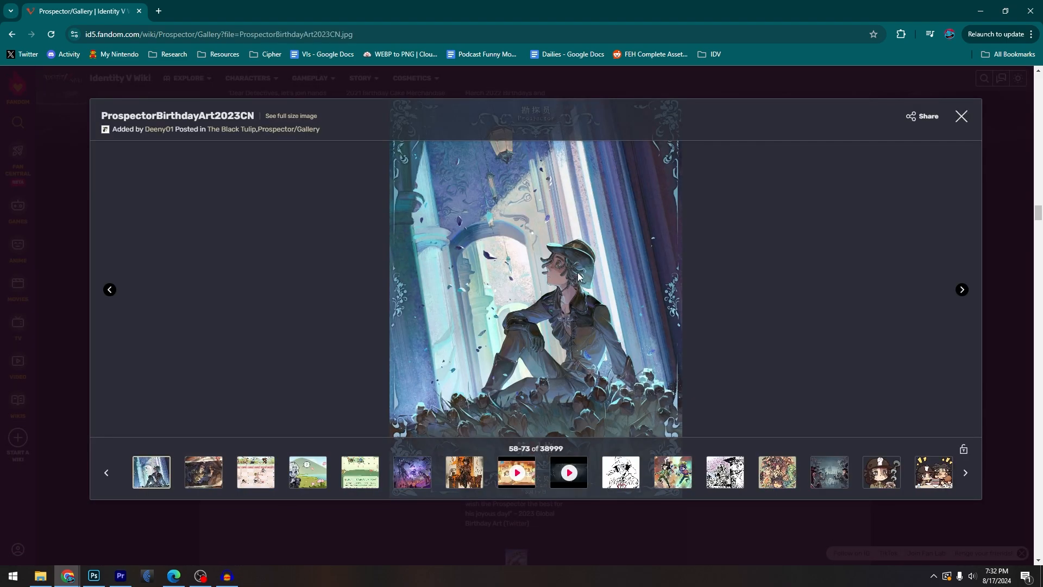
{"action": "left_click", "coordinate": [57, 252]}
View enlarged the Prospector's 2024 global and 2024 Chinese birthday artworks, closing each one
{"action": "scroll", "coordinate": [318, 317], "scroll_direction": "down", "scroll_amount": 7}
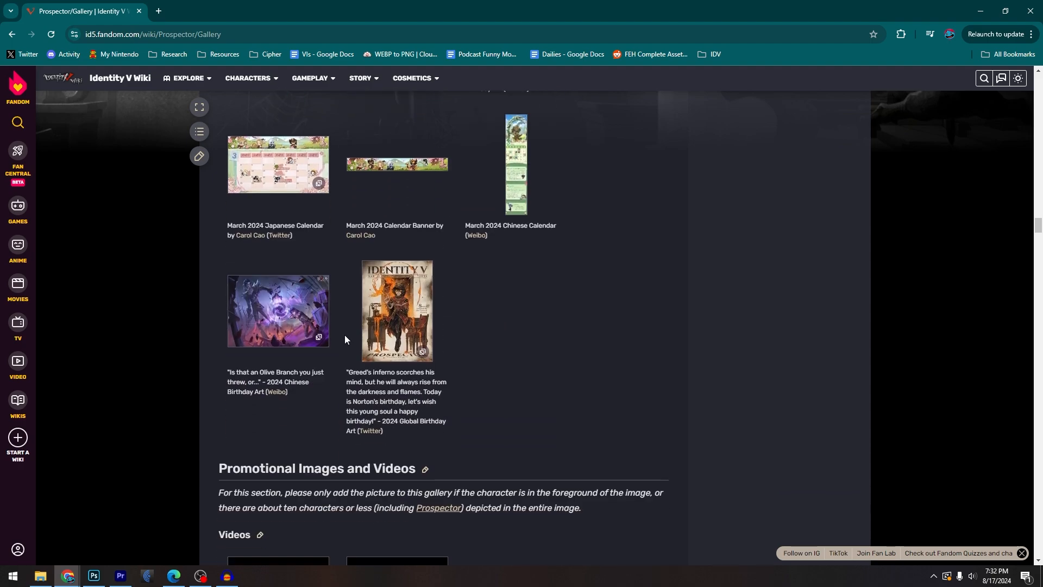
{"action": "left_click", "coordinate": [389, 334]}
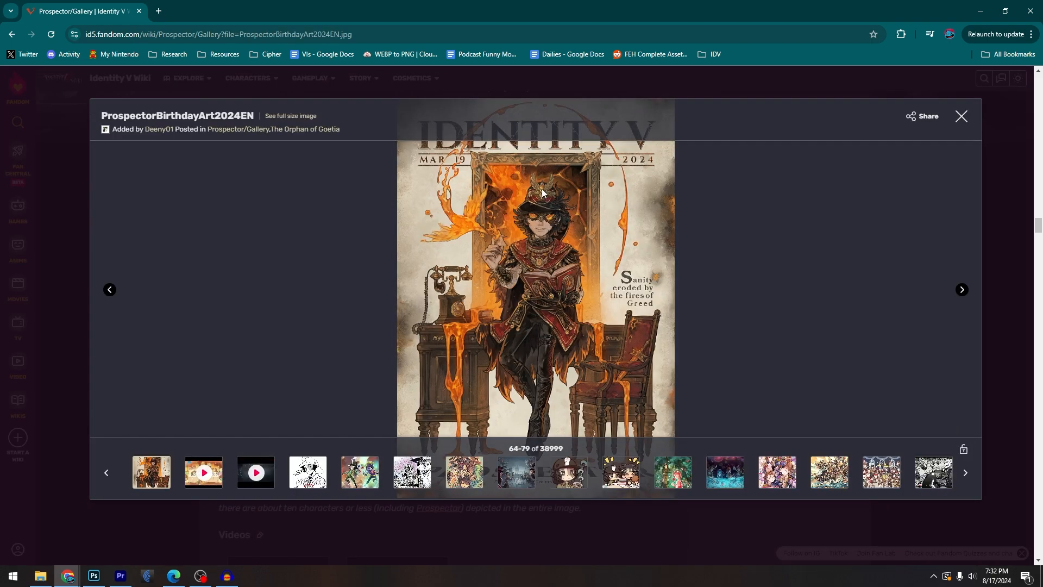
{"action": "left_click", "coordinate": [56, 214]}
{"action": "left_click", "coordinate": [281, 301]}
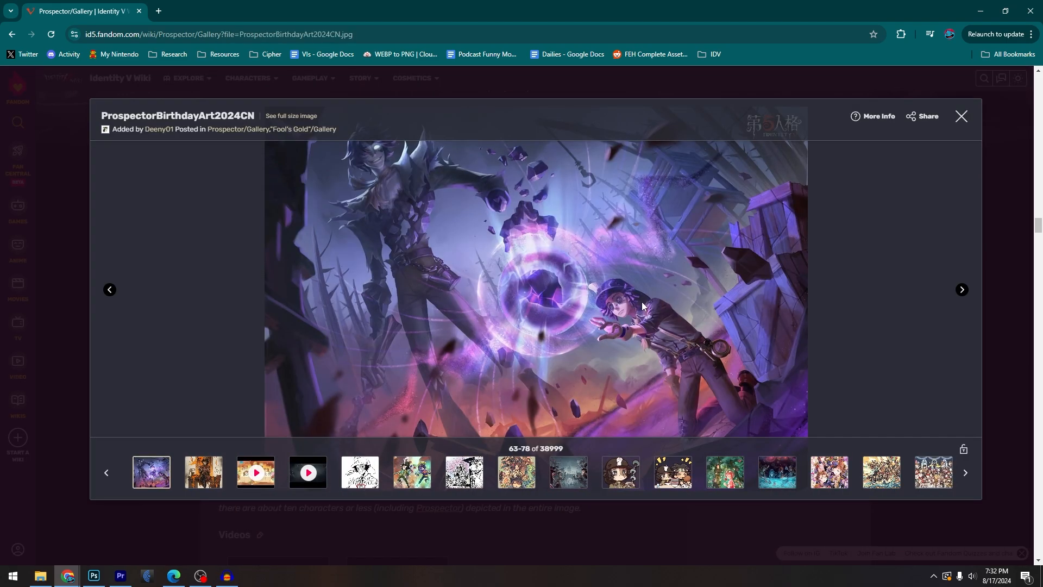
{"action": "left_click", "coordinate": [31, 258]}
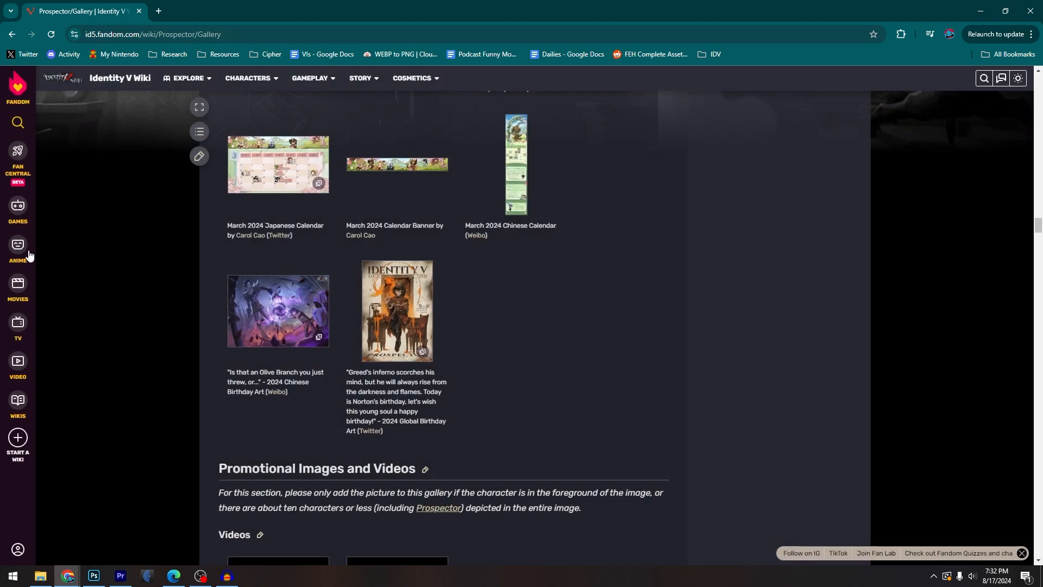
Find the Lucky Guy 2021 birthday artwork in the gallery's promotional art and open its full-size image
{"action": "scroll", "coordinate": [511, 316], "scroll_direction": "down", "scroll_amount": 5}
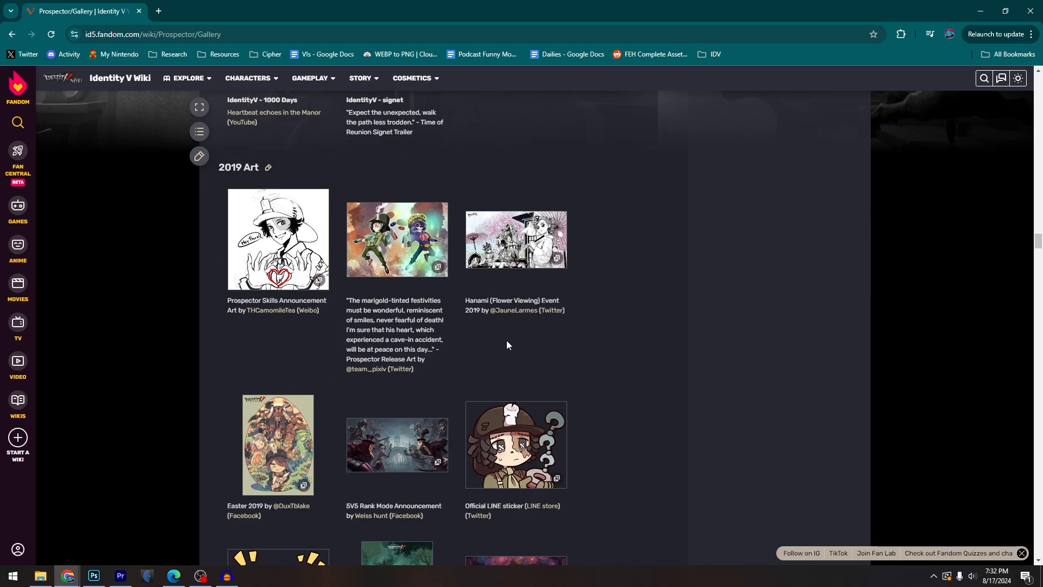
{"action": "scroll", "coordinate": [506, 344], "scroll_direction": "down", "scroll_amount": 10}
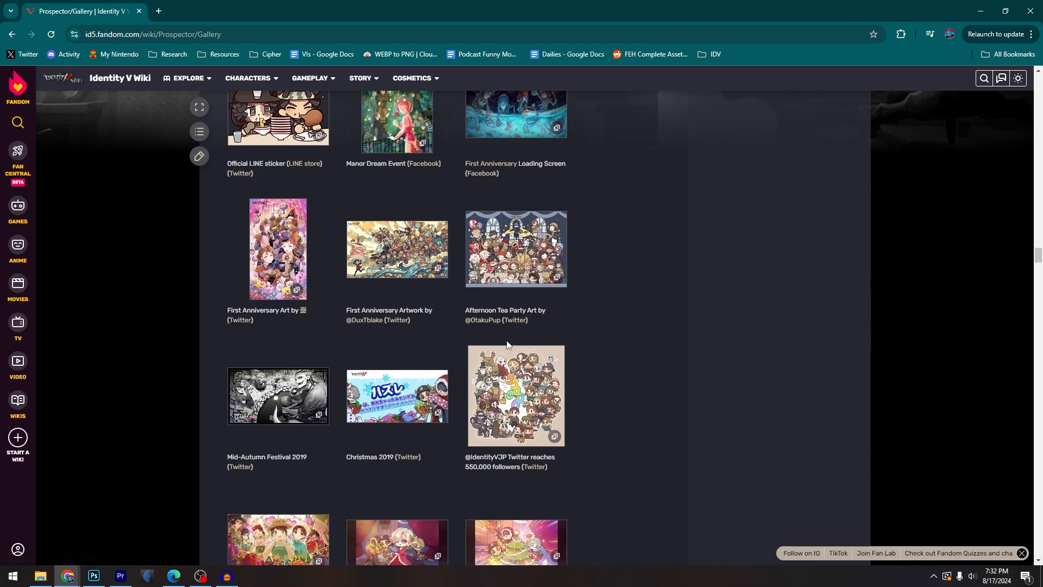
{"action": "scroll", "coordinate": [507, 345], "scroll_direction": "down", "scroll_amount": 6}
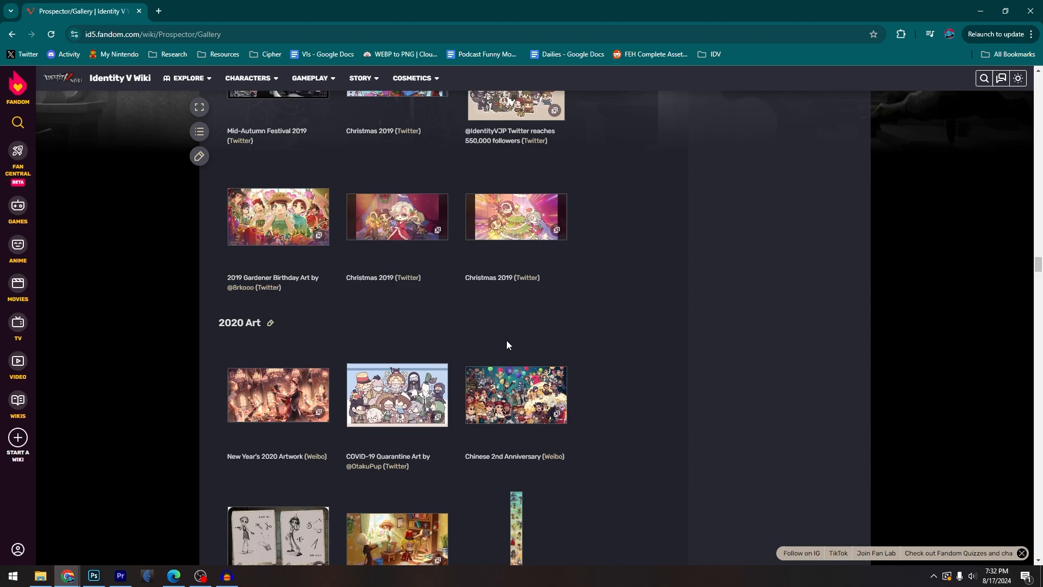
{"action": "scroll", "coordinate": [506, 340], "scroll_direction": "down", "scroll_amount": 4}
{"action": "scroll", "coordinate": [490, 341], "scroll_direction": "down", "scroll_amount": 5}
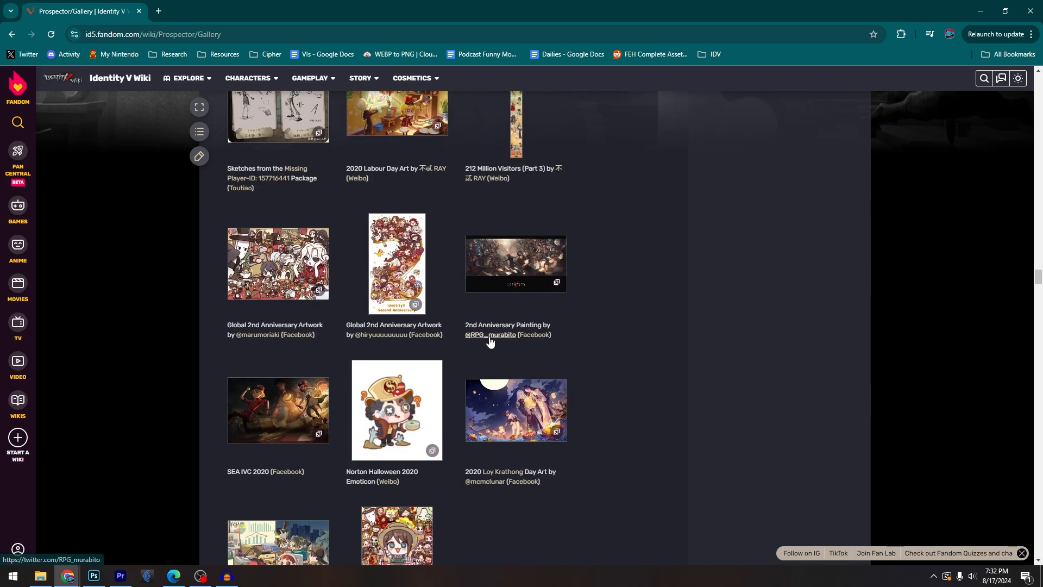
{"action": "scroll", "coordinate": [480, 343], "scroll_direction": "down", "scroll_amount": 5}
{"action": "scroll", "coordinate": [479, 342], "scroll_direction": "down", "scroll_amount": 5}
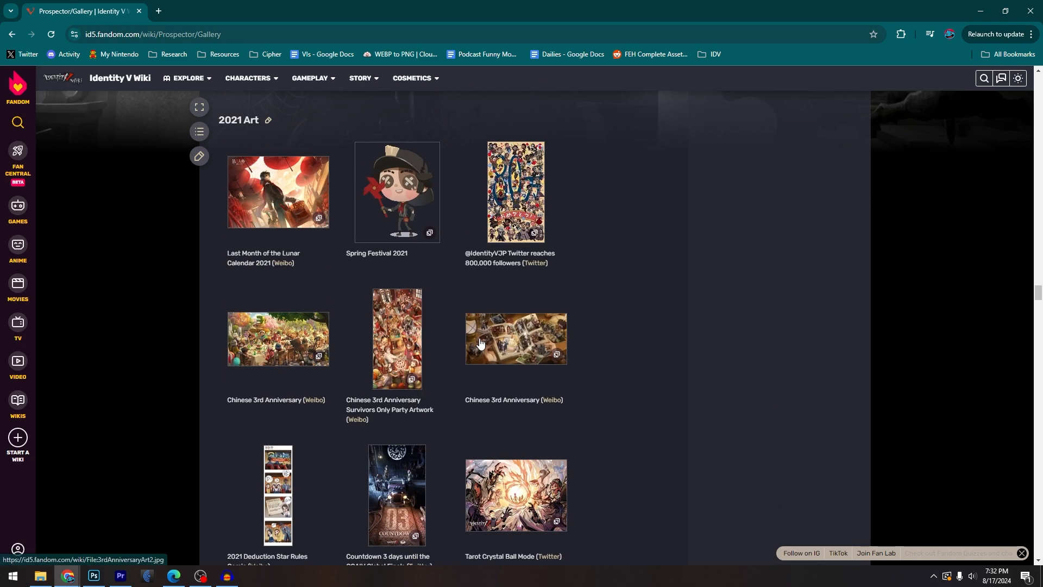
{"action": "left_click", "coordinate": [264, 308]}
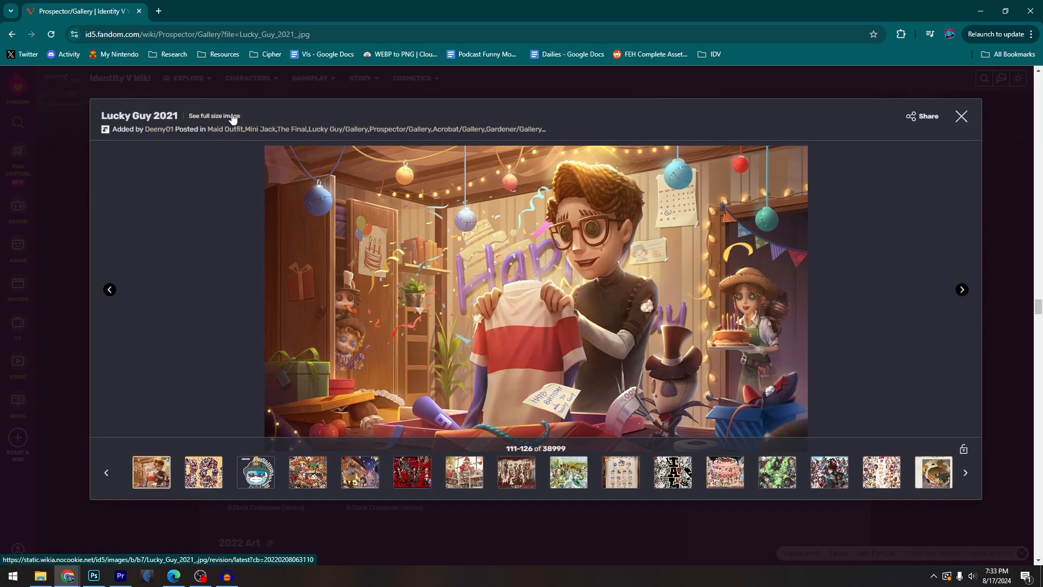
{"action": "left_click", "coordinate": [233, 117]}
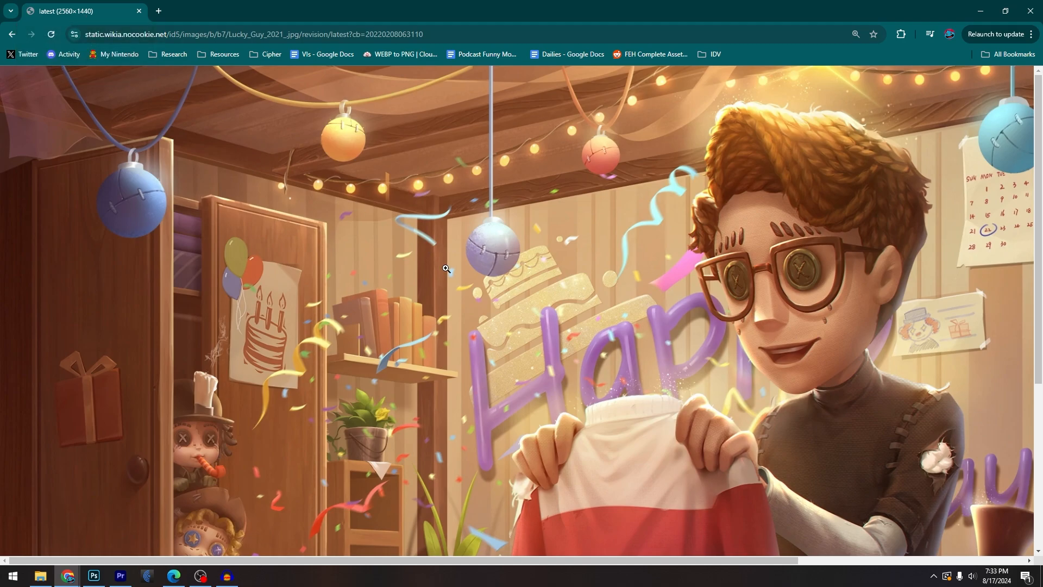
Inspect the full-size Lucky Guy image up close, copy it, and paste it onto the empty Layer 10 in Photoshop
{"action": "scroll", "coordinate": [485, 320], "scroll_direction": "down", "scroll_amount": 5}
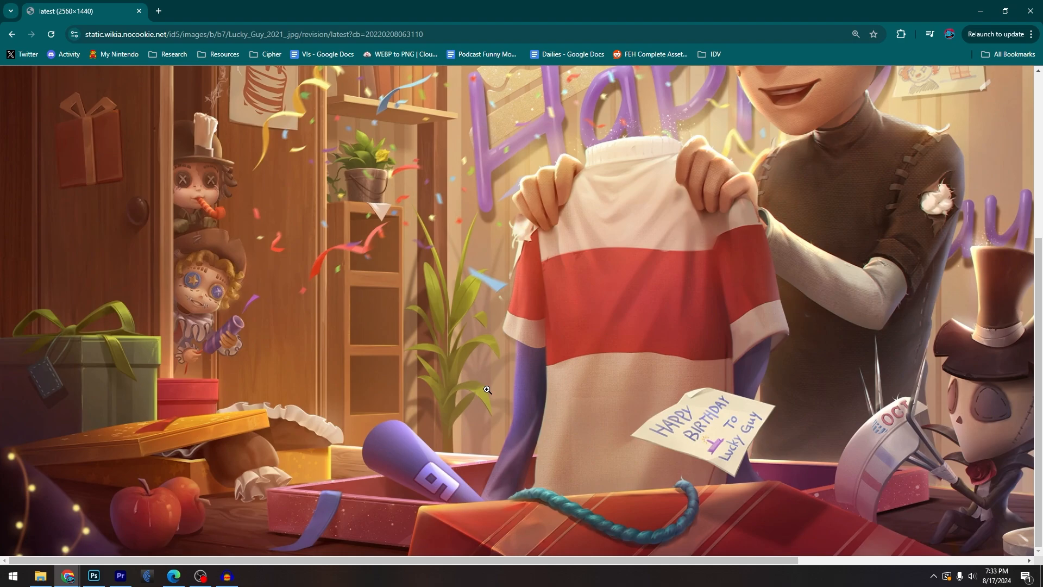
{"action": "left_click_drag", "start_coordinate": [511, 560], "coordinate": [817, 524]}
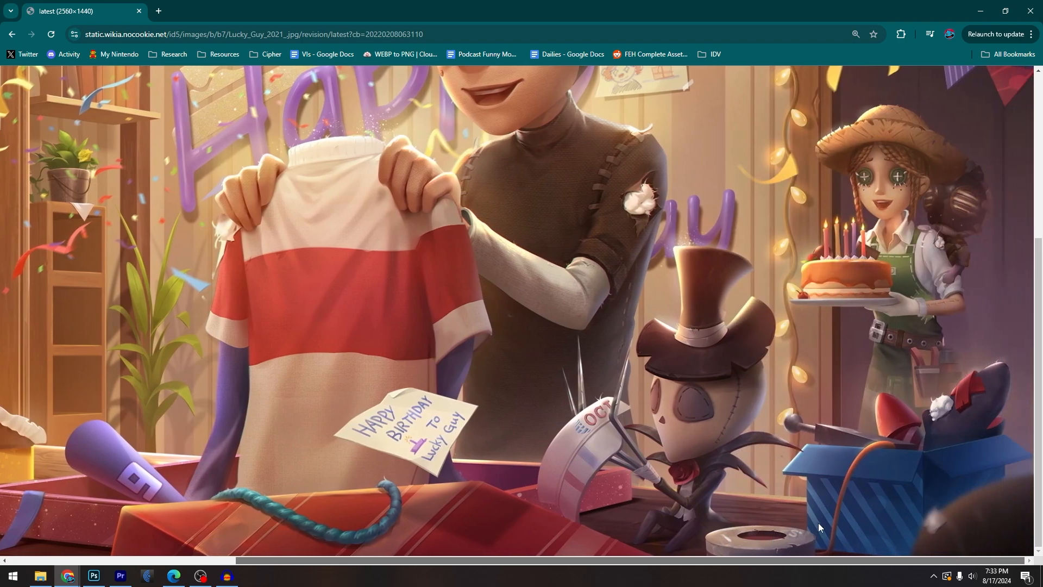
{"action": "left_click", "coordinate": [818, 522]}
{"action": "left_click", "coordinate": [547, 283]}
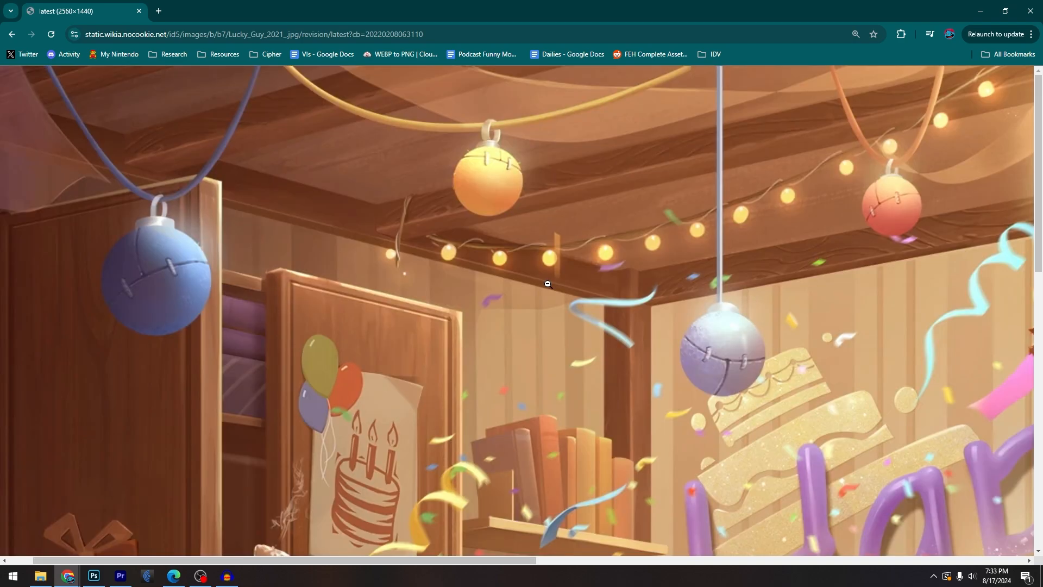
{"action": "left_click_drag", "start_coordinate": [514, 559], "coordinate": [804, 542]}
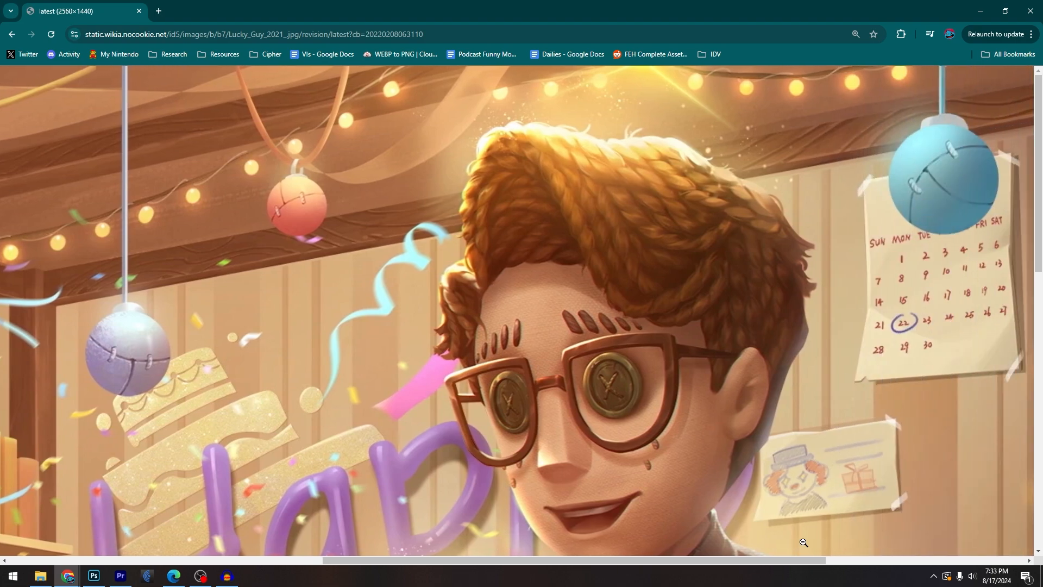
{"action": "scroll", "coordinate": [760, 478], "scroll_direction": "down", "scroll_amount": 5}
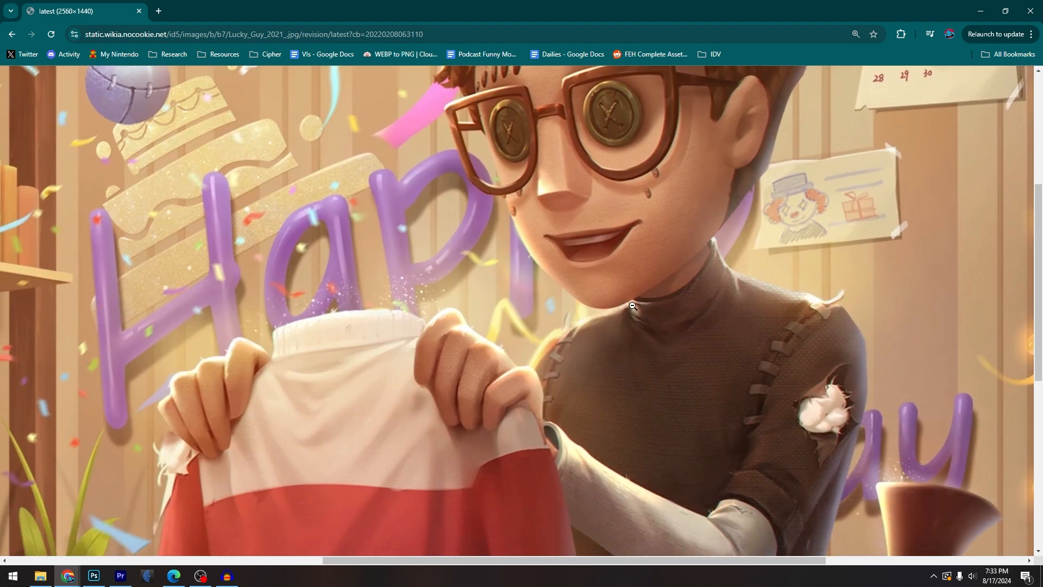
{"action": "scroll", "coordinate": [633, 306], "scroll_direction": "up", "scroll_amount": 3}
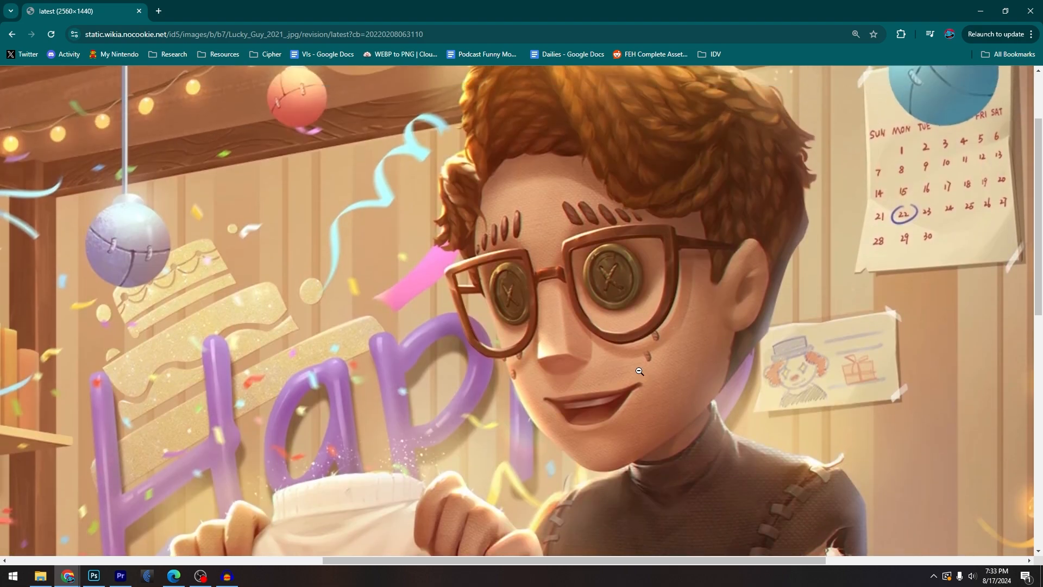
{"action": "right_click", "coordinate": [556, 271]}
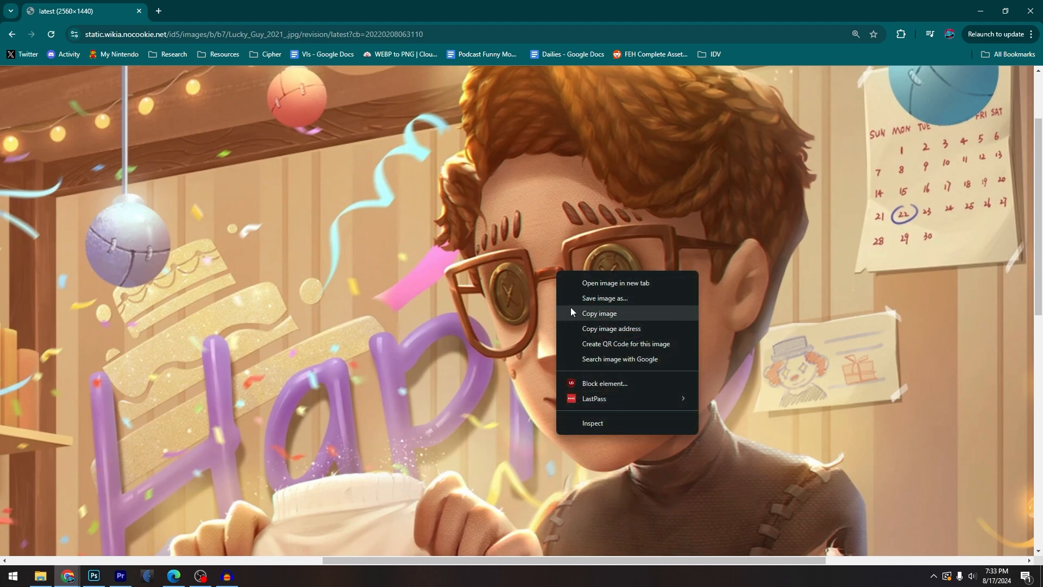
{"action": "left_click", "coordinate": [584, 314]}
{"action": "key", "text": "alt+Tab"}
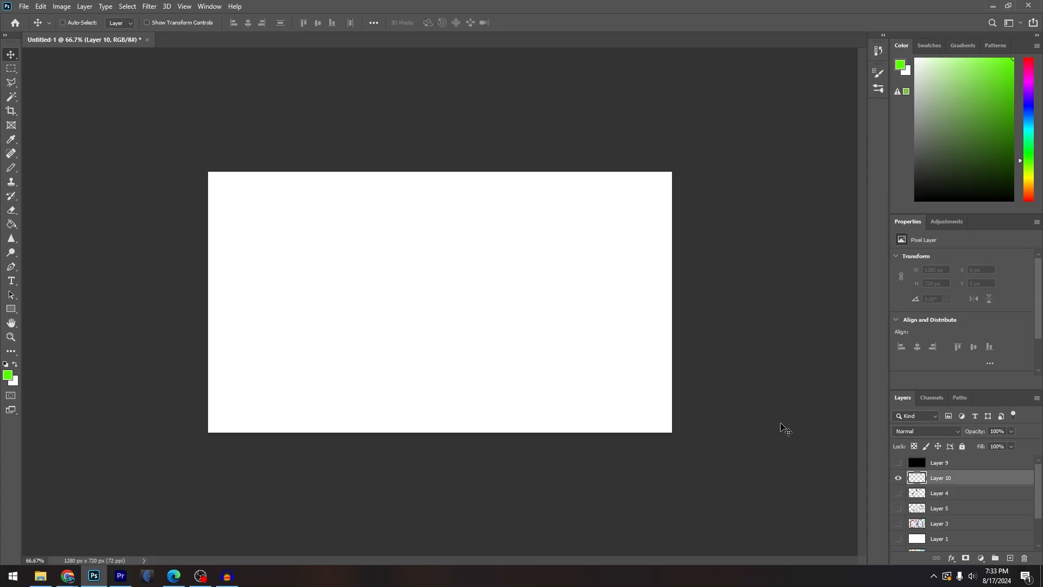
{"action": "key", "text": "ctrl+v"}
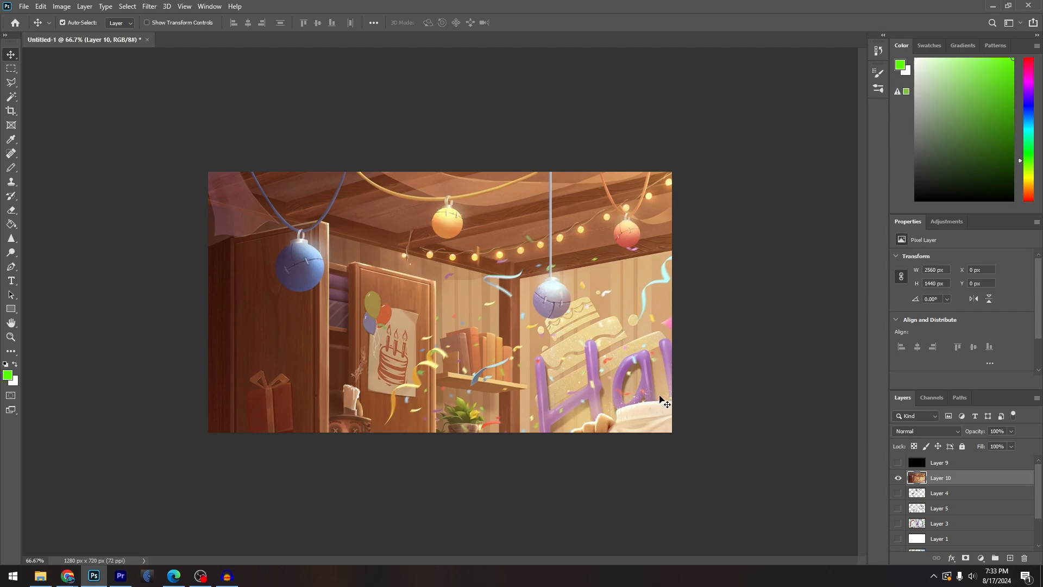
Scale the pasted image up to about 132% with Free Transform and move it so the character's face lies within the canvas
{"action": "left_click_drag", "start_coordinate": [658, 400], "coordinate": [491, 362]}
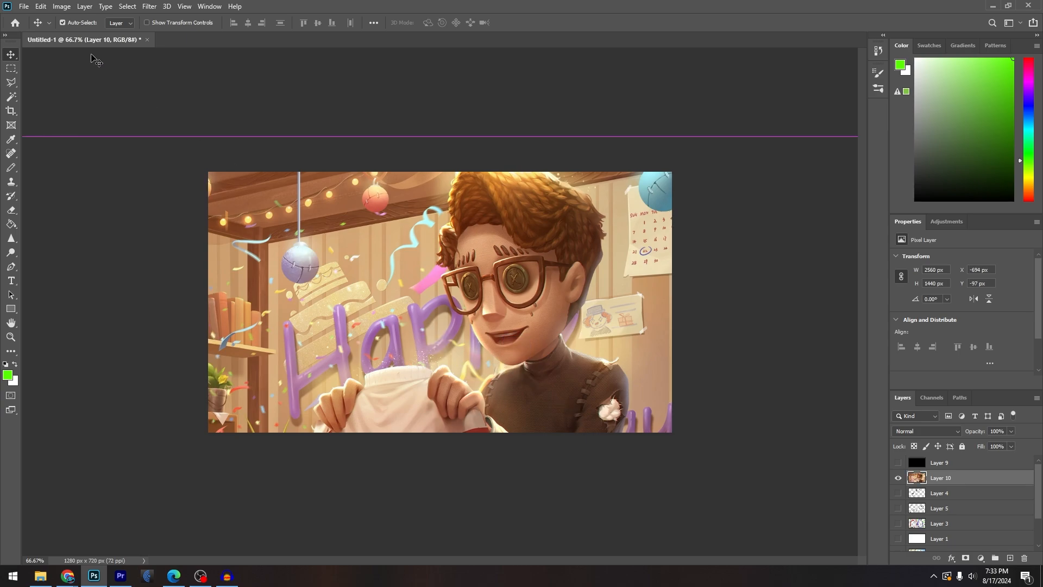
{"action": "left_click", "coordinate": [41, 6]}
{"action": "left_click", "coordinate": [87, 243]}
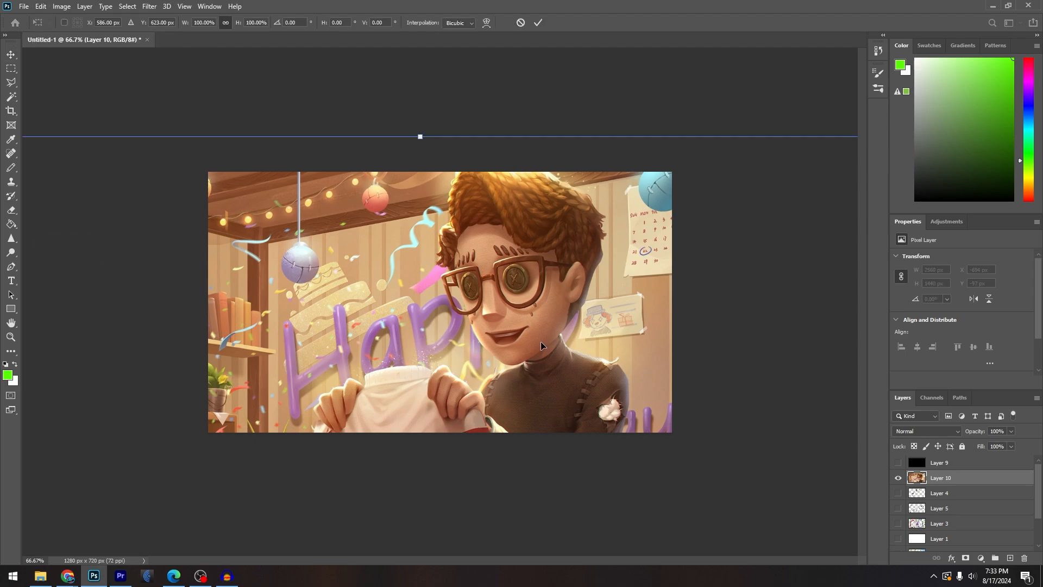
{"action": "key", "text": "ctrl+minus"}
{"action": "key", "text": "ctrl+minus"}
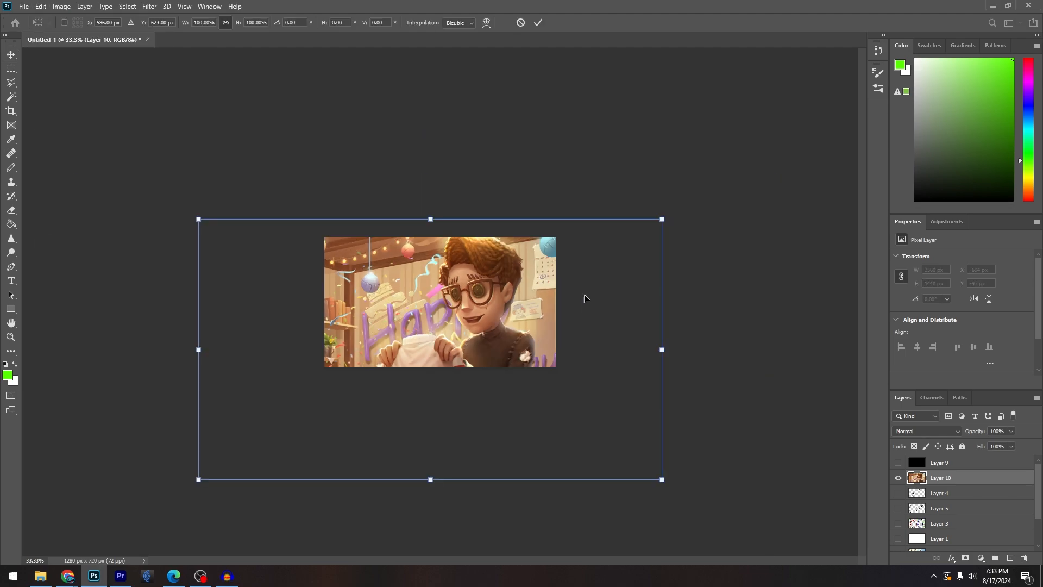
{"action": "left_click_drag", "start_coordinate": [663, 226], "coordinate": [809, 134]}
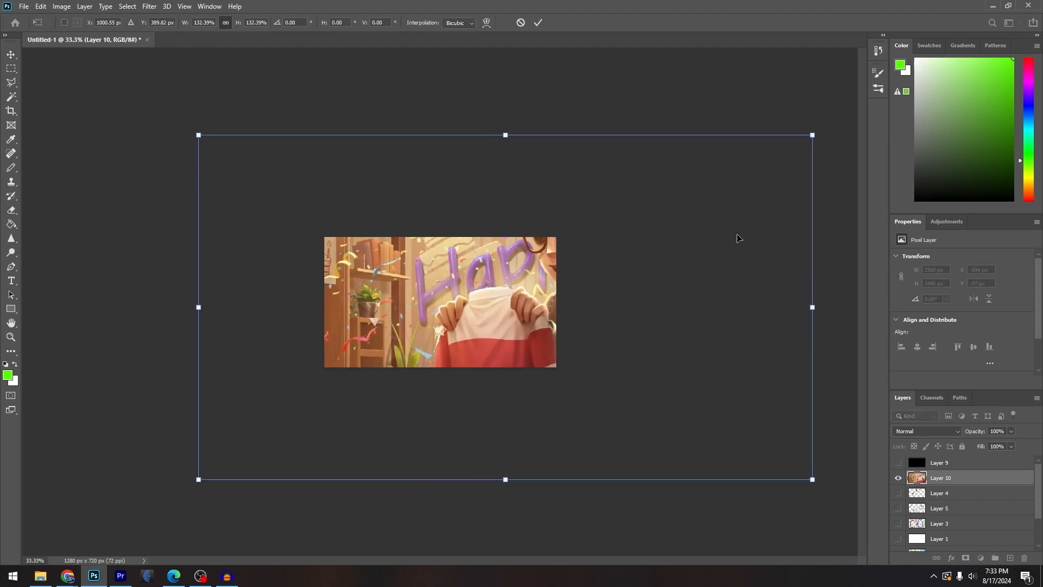
{"action": "left_click_drag", "start_coordinate": [738, 235], "coordinate": [655, 303]}
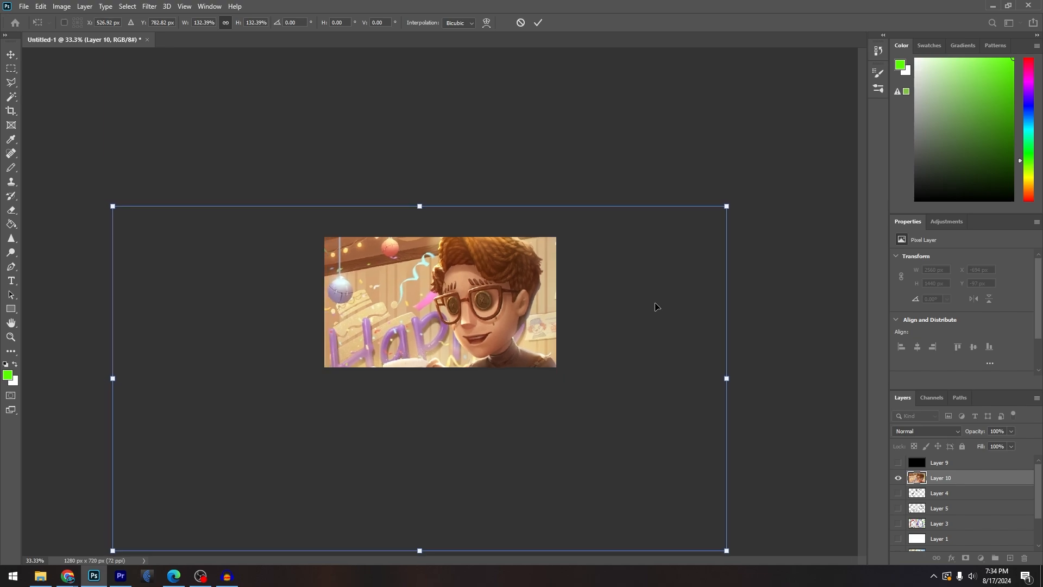
Flip the image horizontally, reposition it so the whole face sits in the canvas's left half, and apply the transform
{"action": "right_click", "coordinate": [507, 308]}
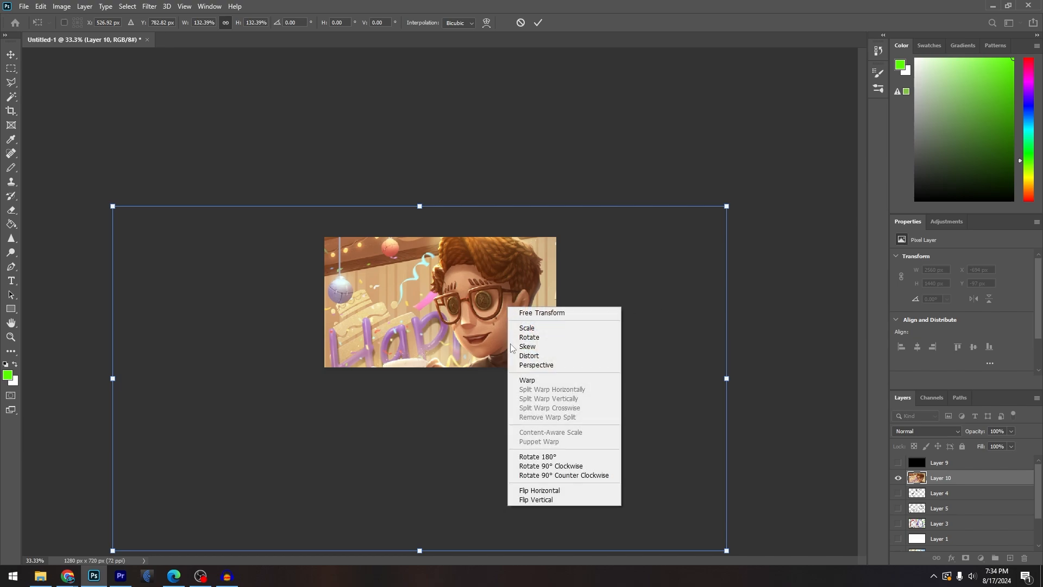
{"action": "left_click", "coordinate": [541, 492]}
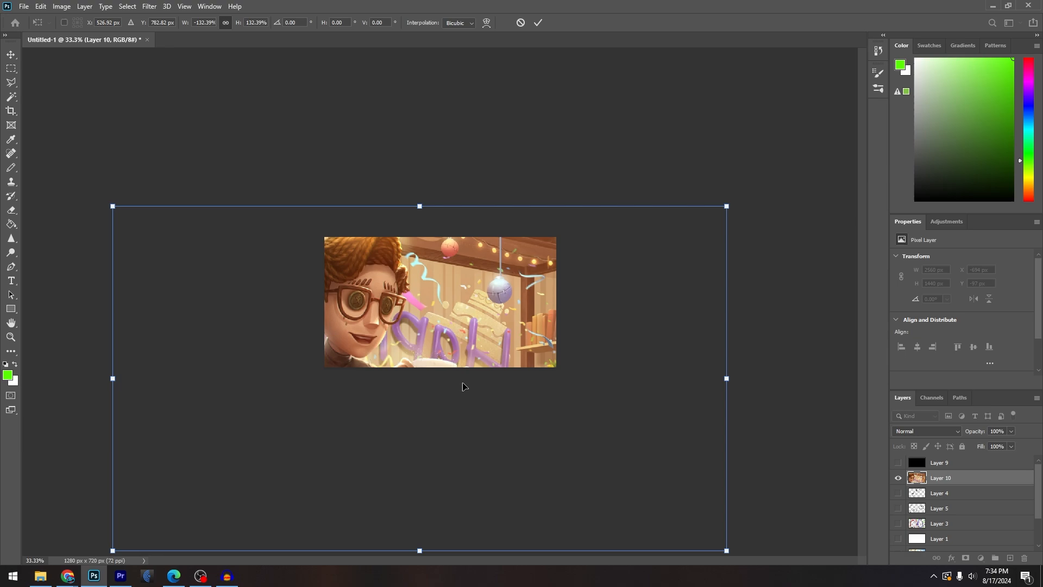
{"action": "left_click_drag", "start_coordinate": [461, 384], "coordinate": [497, 375]}
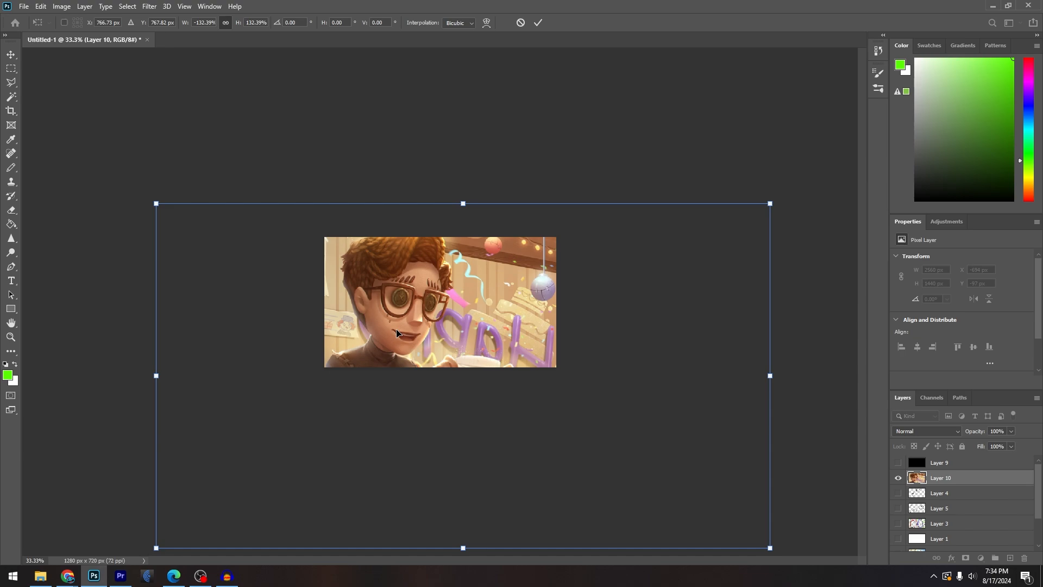
{"action": "key", "text": "Return"}
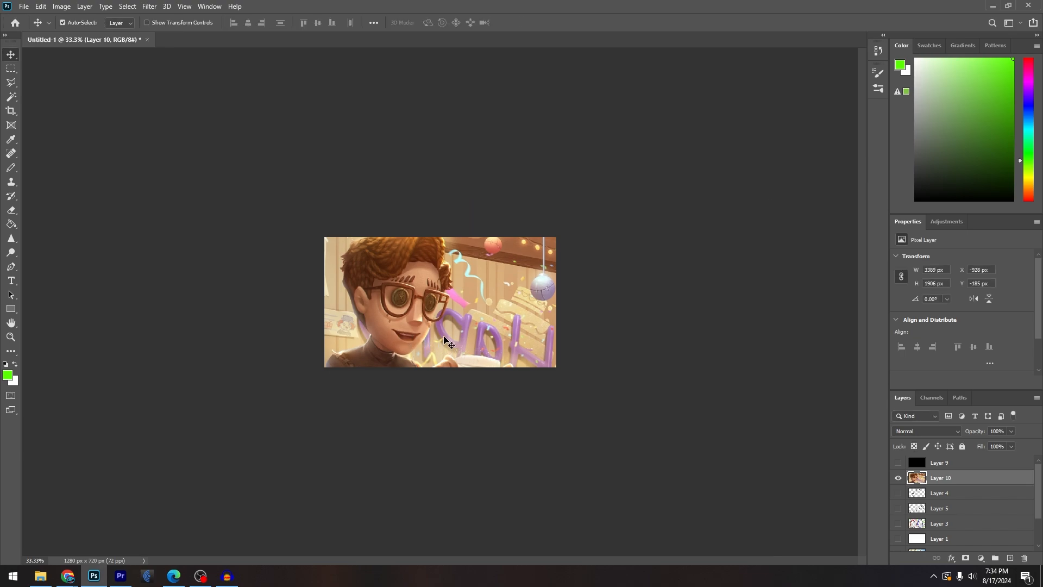
Add a new layer above Layer 10 and sketch rough bright-green Pencil strokes over the artwork's lower-right area
{"action": "left_click", "coordinate": [14, 170]}
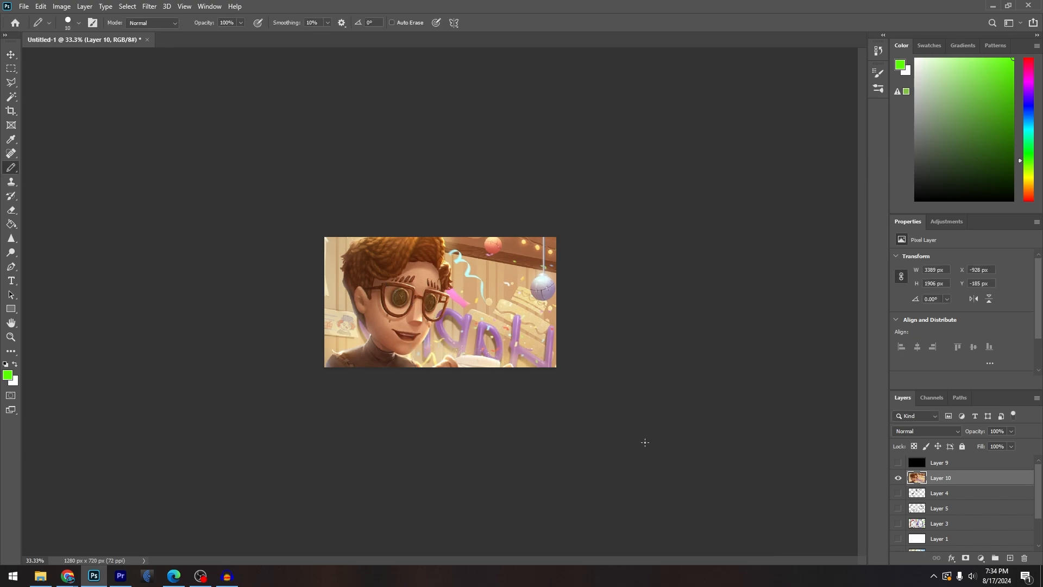
{"action": "left_click", "coordinate": [1010, 558]}
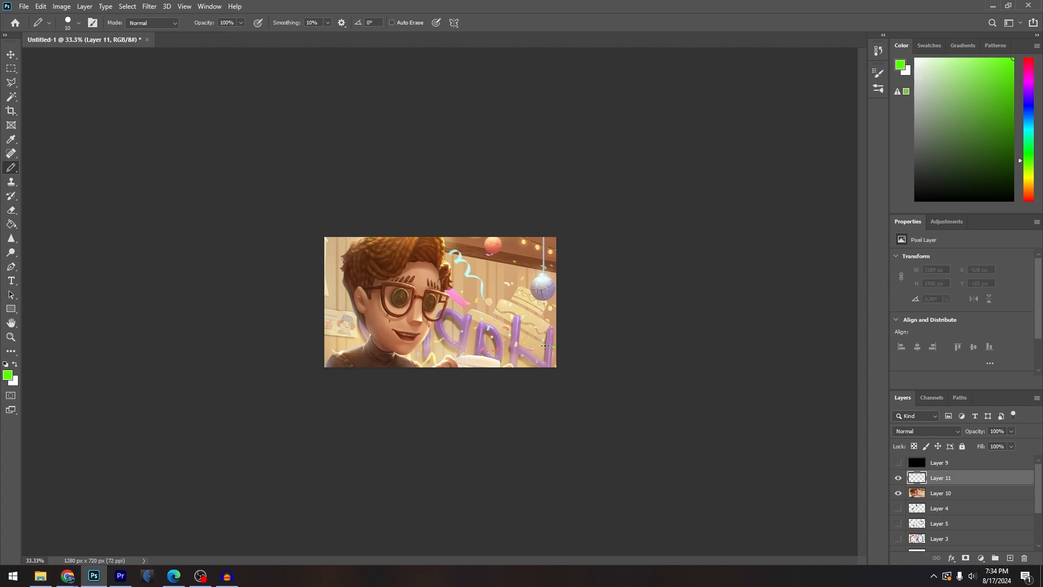
{"action": "mouse_move", "coordinate": [511, 360]}
{"action": "left_mouse_down"}
{"action": "mouse_move", "coordinate": [522, 378]}
{"action": "mouse_move", "coordinate": [538, 378]}
{"action": "mouse_move", "coordinate": [559, 369]}
{"action": "mouse_move", "coordinate": [547, 345]}
{"action": "left_mouse_up"}
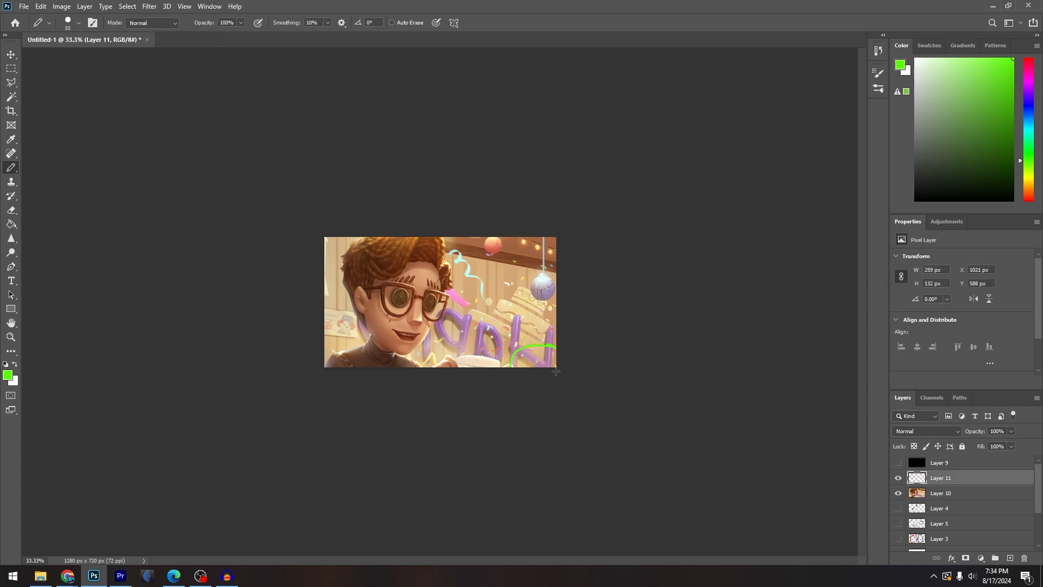
{"action": "key", "text": "ctrl+plus"}
{"action": "key", "text": "ctrl+plus"}
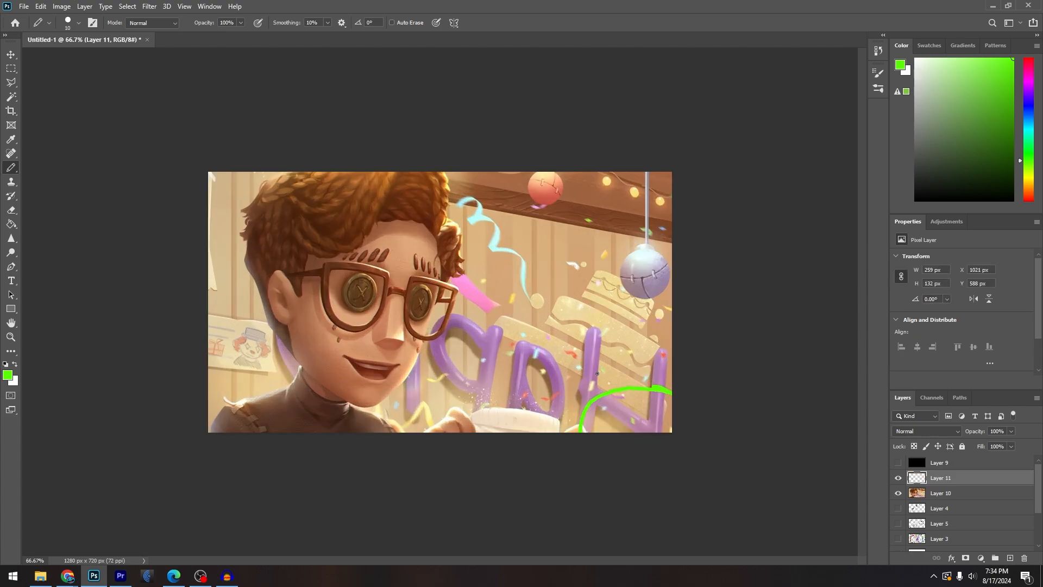
{"action": "mouse_move", "coordinate": [582, 338]}
{"action": "left_mouse_down"}
{"action": "mouse_move", "coordinate": [607, 398]}
{"action": "mouse_move", "coordinate": [621, 339]}
{"action": "mouse_move", "coordinate": [618, 393]}
{"action": "mouse_move", "coordinate": [562, 366]}
{"action": "left_mouse_up"}
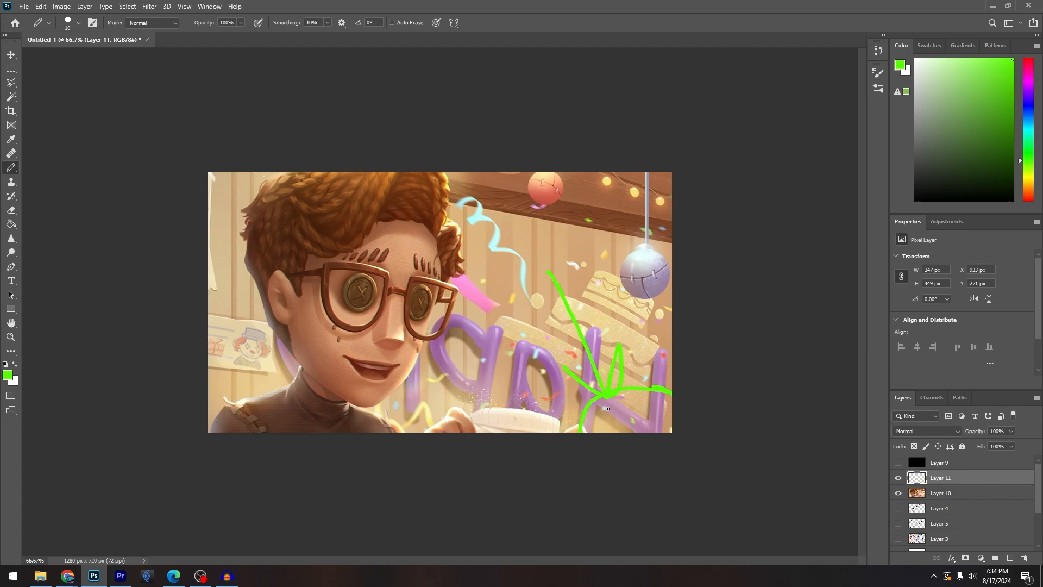
{"action": "mouse_move", "coordinate": [592, 412]}
{"action": "left_mouse_down"}
{"action": "mouse_move", "coordinate": [607, 436]}
{"action": "mouse_move", "coordinate": [625, 429]}
{"action": "mouse_move", "coordinate": [641, 385]}
{"action": "mouse_move", "coordinate": [664, 395]}
{"action": "mouse_move", "coordinate": [649, 414]}
{"action": "mouse_move", "coordinate": [604, 423]}
{"action": "mouse_move", "coordinate": [589, 440]}
{"action": "mouse_move", "coordinate": [619, 453]}
{"action": "mouse_move", "coordinate": [669, 397]}
{"action": "left_mouse_up"}
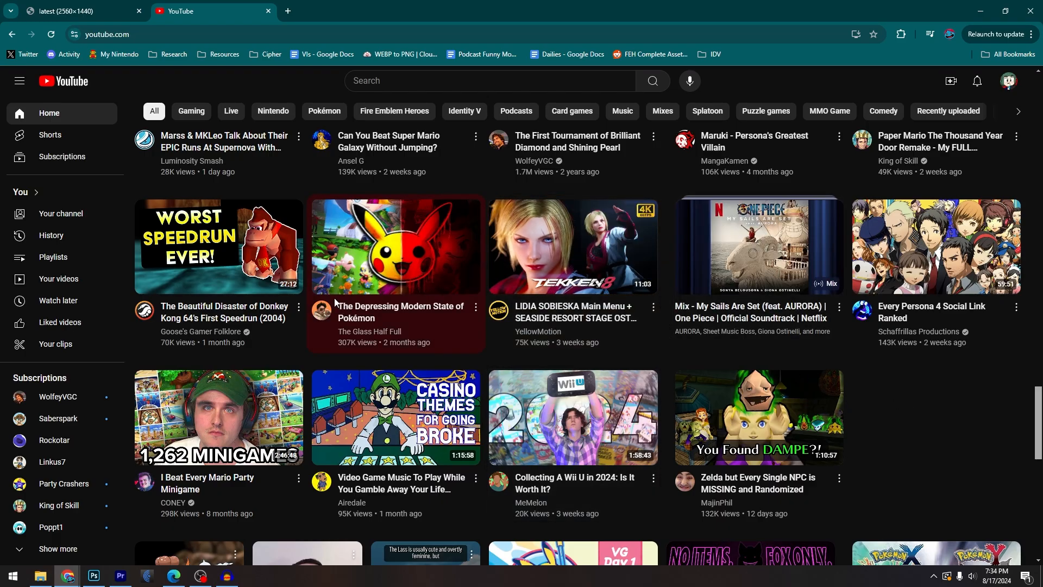
Switch to YouTube in the browser and look through the video thumbnails on the home feed
{"action": "scroll", "coordinate": [315, 405], "scroll_direction": "down", "scroll_amount": 2}
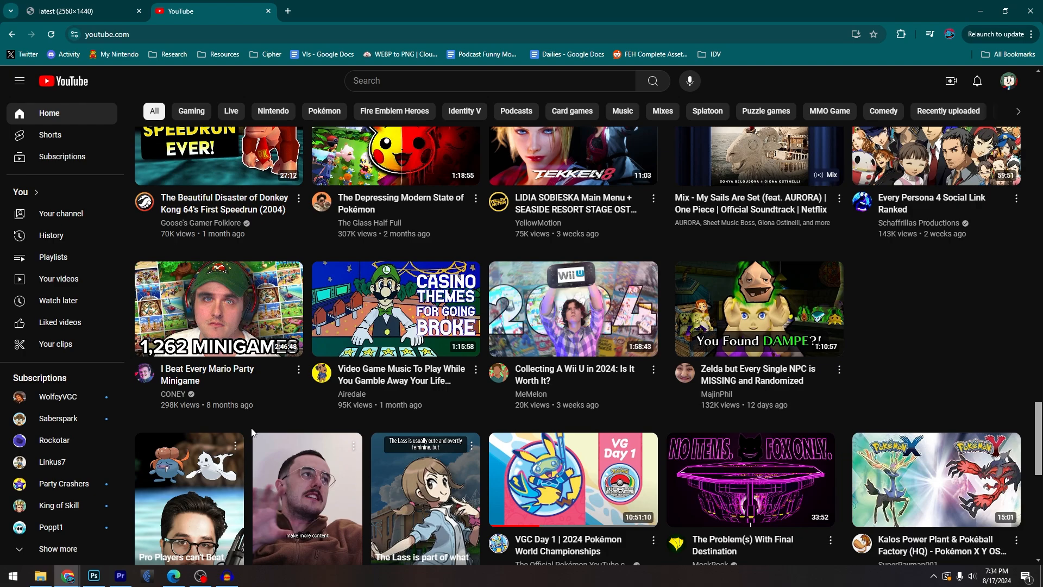
{"action": "scroll", "coordinate": [252, 432], "scroll_direction": "down", "scroll_amount": 6}
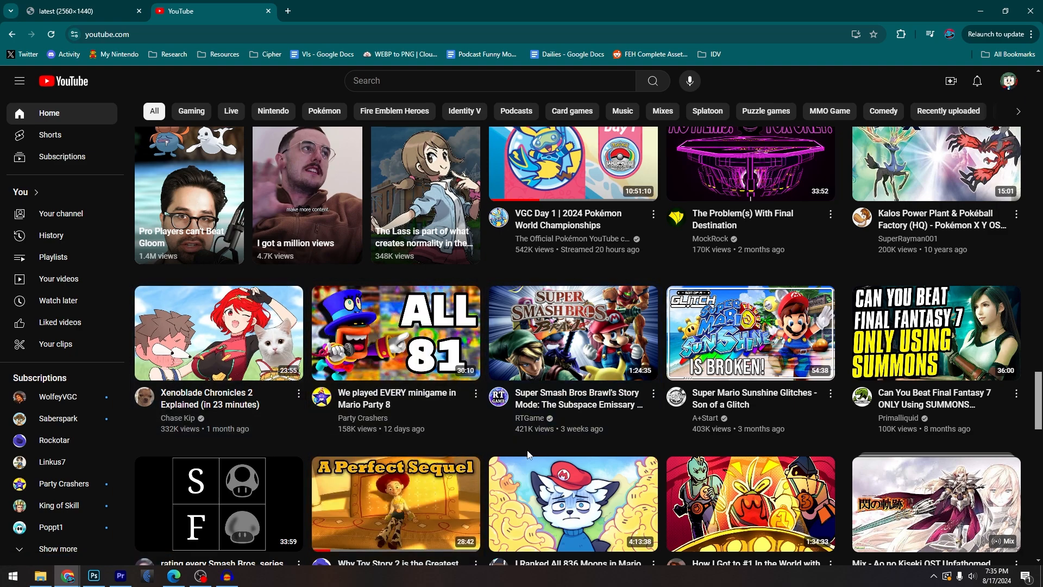
{"action": "scroll", "coordinate": [490, 461], "scroll_direction": "down", "scroll_amount": 5}
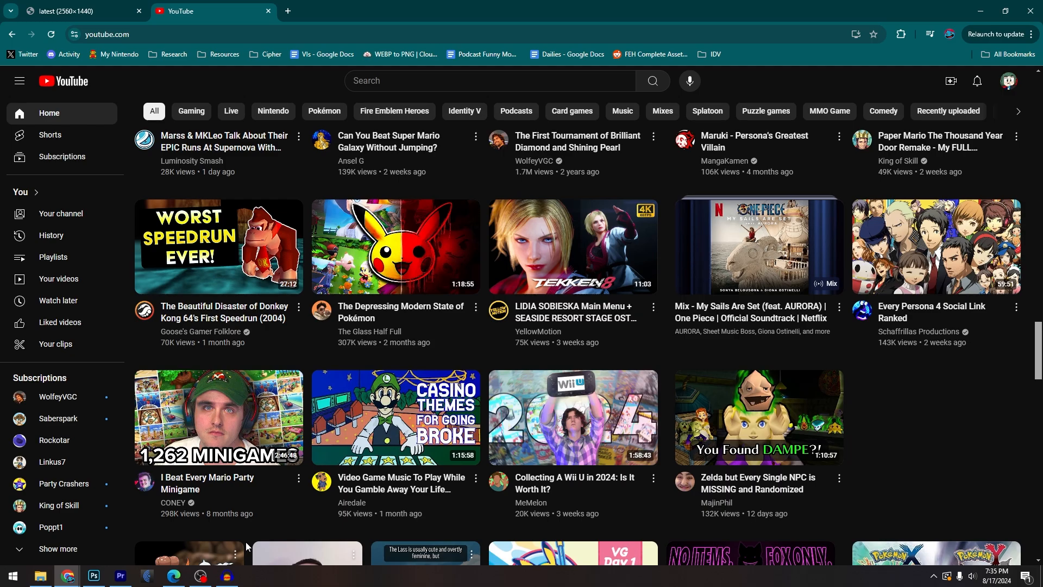
{"action": "scroll", "coordinate": [246, 547], "scroll_direction": "down", "scroll_amount": 4}
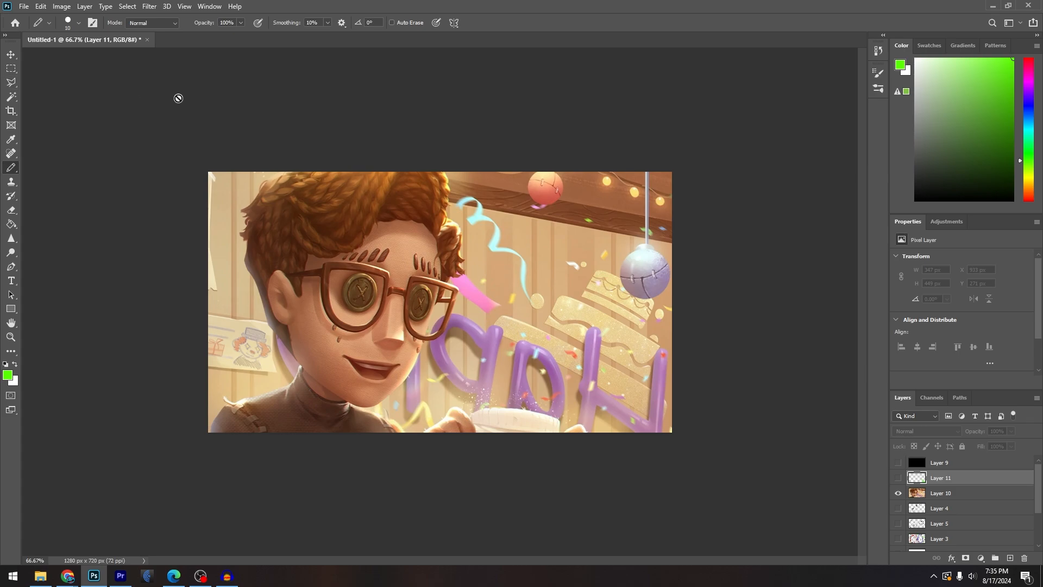
Load Layer 10's contents as a selection to examine how far the artwork extends beyond the canvas
{"action": "left_click", "coordinate": [11, 55]}
{"action": "left_click", "coordinate": [372, 278]}
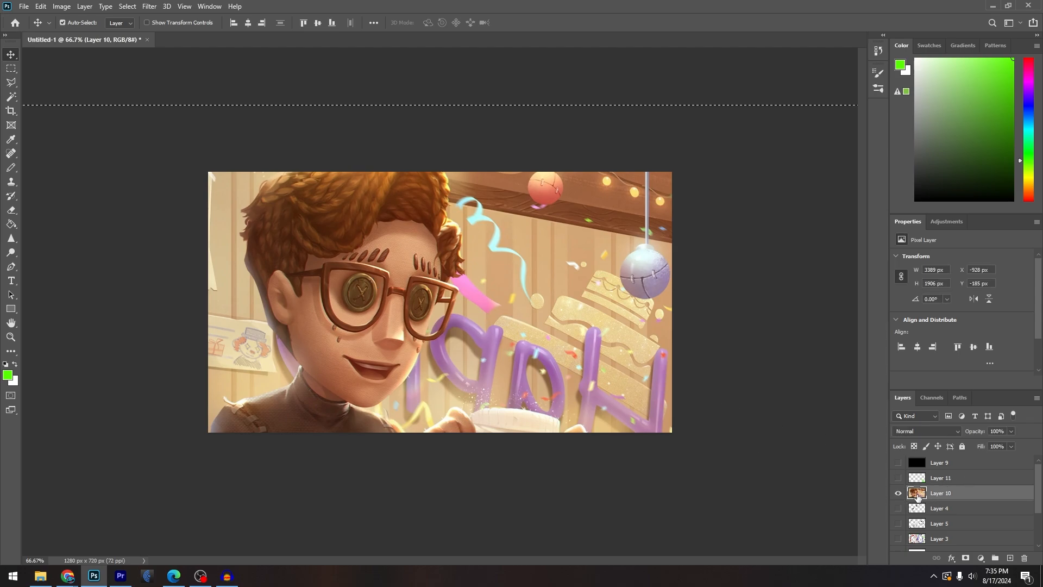
{"action": "key", "text": "ctrl+minus"}
{"action": "key", "text": "ctrl+minus"}
{"action": "left_click", "coordinate": [917, 493], "text": "ctrl"}
{"action": "key", "text": "ctrl+minus"}
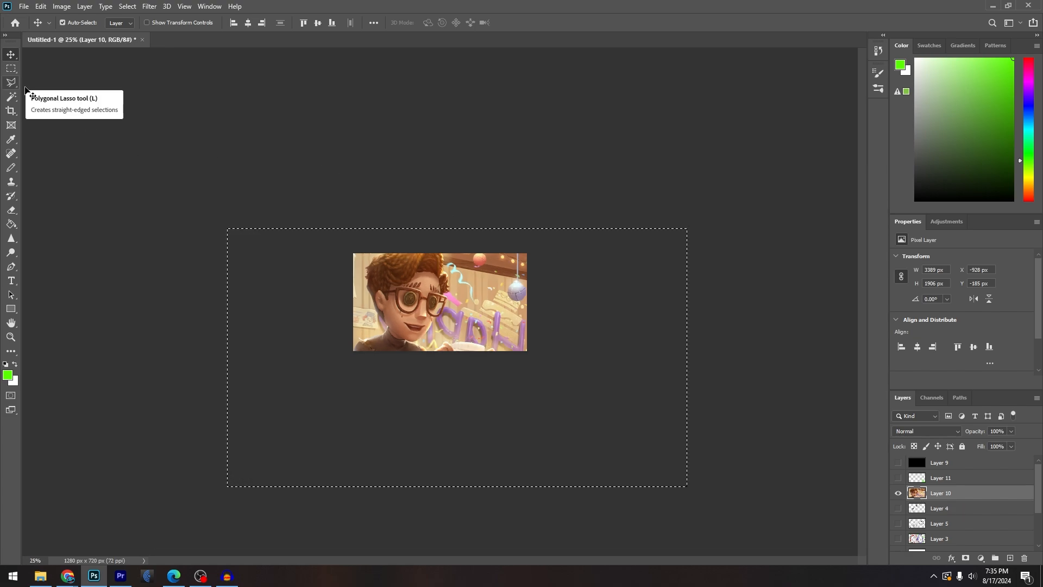
{"action": "key", "text": "ctrl+plus"}
{"action": "key", "text": "ctrl+plus"}
{"action": "key", "text": "ctrl+plus"}
{"action": "key", "text": "ctrl+plus"}
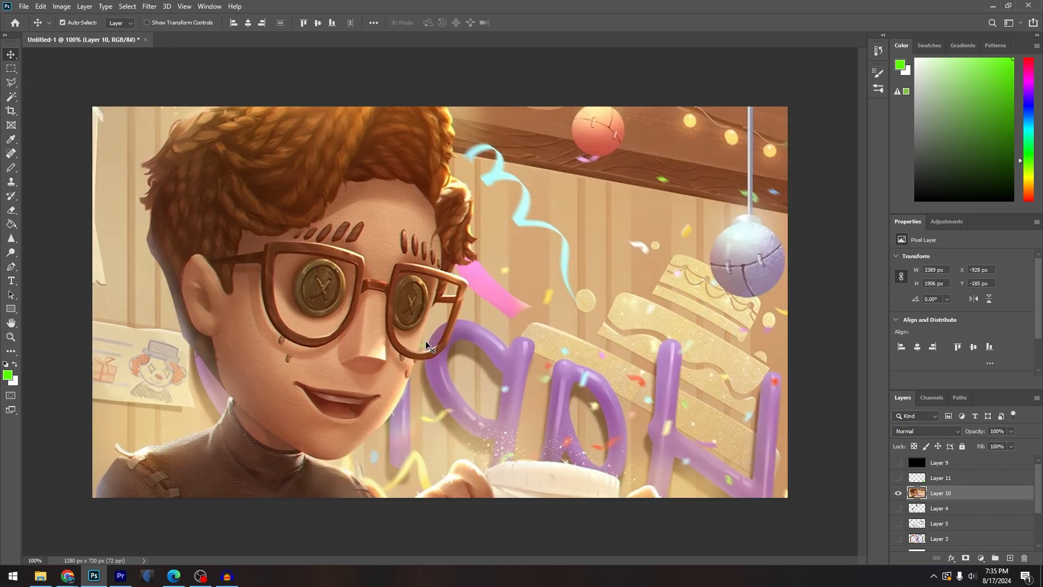
Outline an irregular area of the wall and beam beside the head with the Polygonal Lasso and copy it to a new layer
{"action": "left_click", "coordinate": [12, 83]}
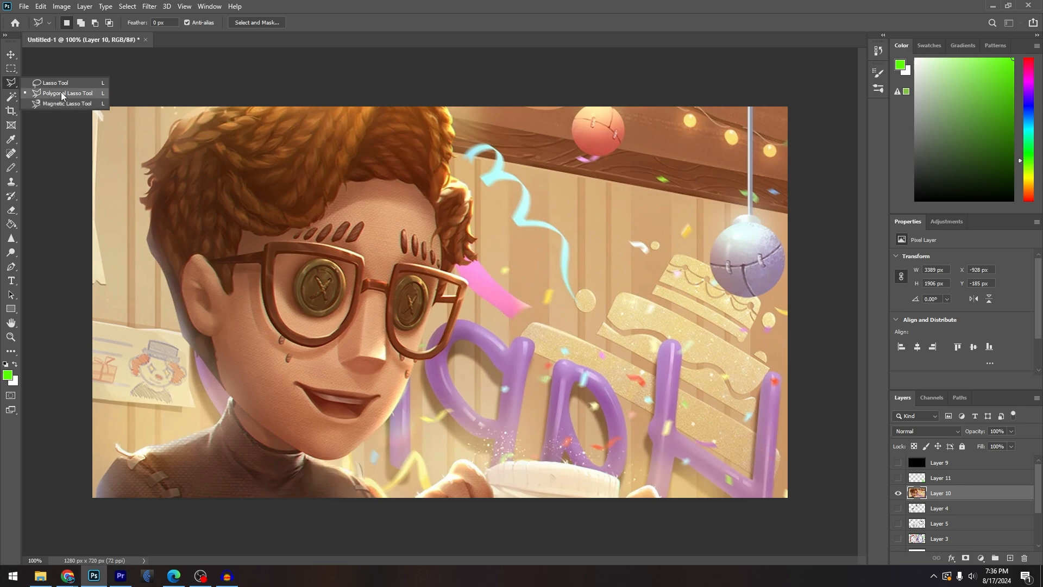
{"action": "left_click", "coordinate": [62, 94]}
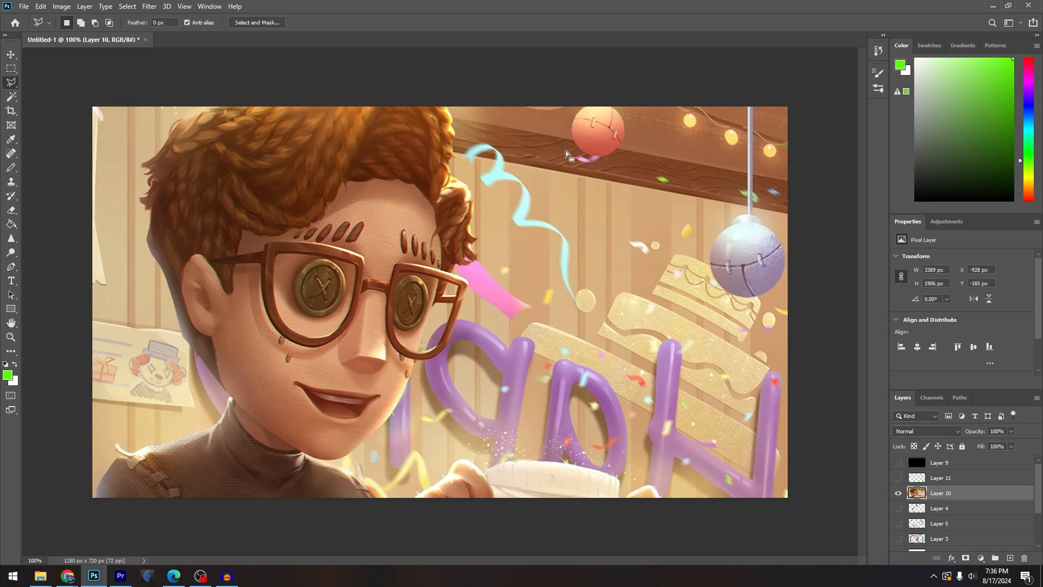
{"action": "left_click", "coordinate": [537, 140]}
{"action": "left_click", "coordinate": [537, 213]}
{"action": "left_click", "coordinate": [577, 256]}
{"action": "left_click", "coordinate": [660, 256]}
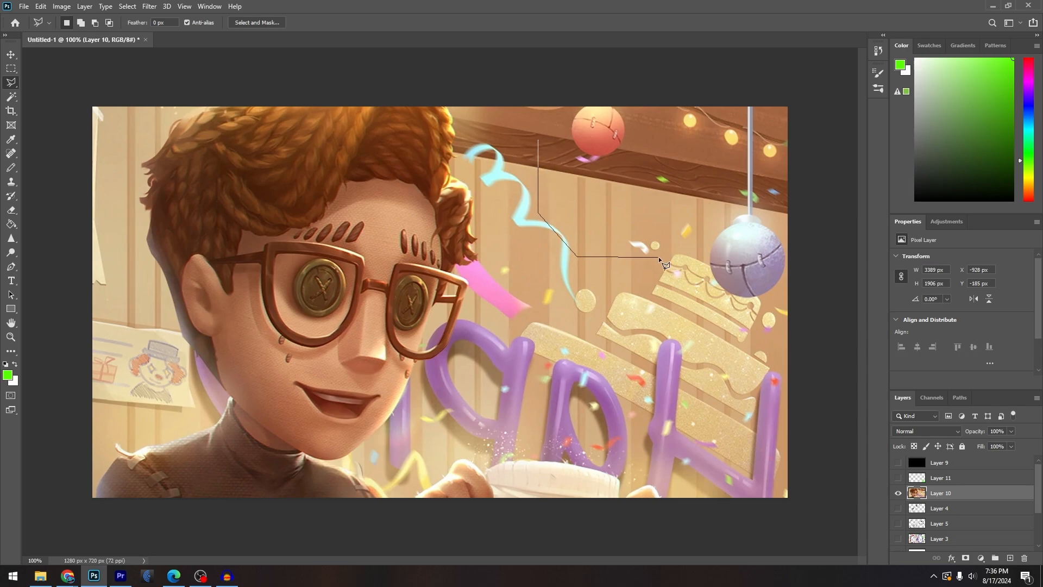
{"action": "left_click", "coordinate": [691, 216]}
{"action": "left_click", "coordinate": [691, 154]}
{"action": "left_click", "coordinate": [642, 195]}
{"action": "left_click", "coordinate": [595, 203]}
{"action": "double_click", "coordinate": [587, 166]}
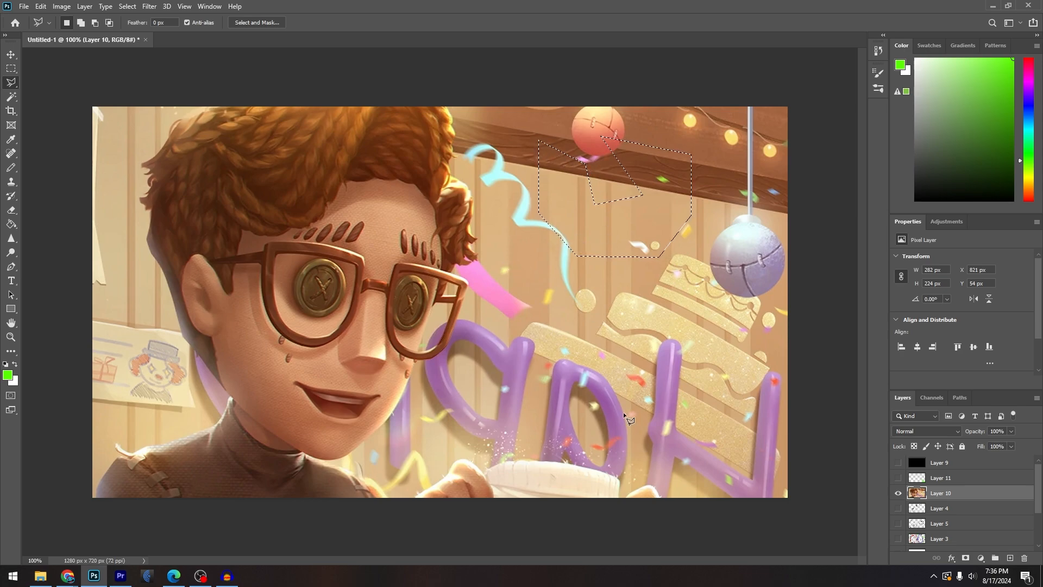
{"action": "right_click", "coordinate": [621, 228]}
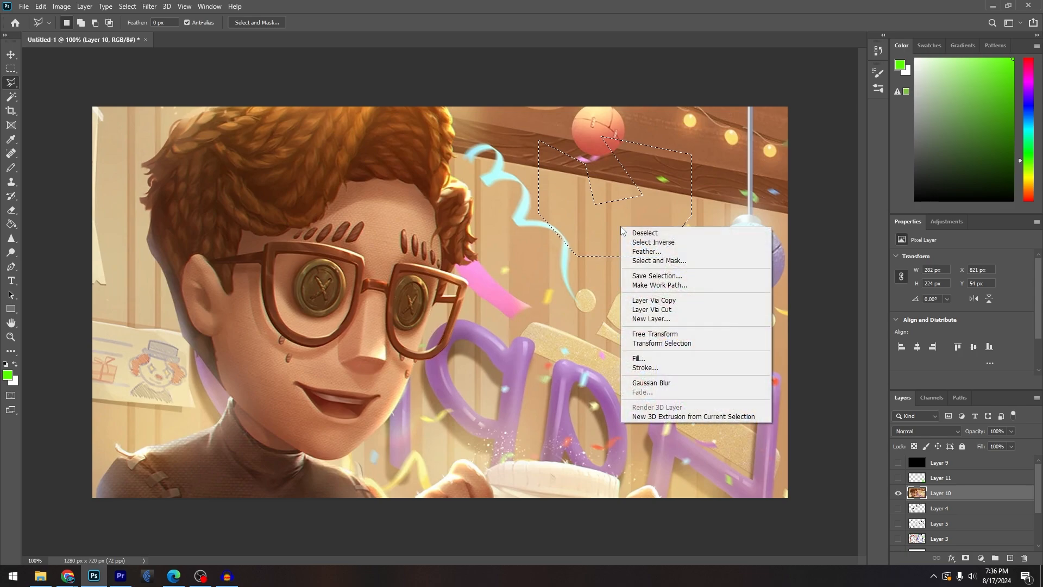
{"action": "left_click", "coordinate": [671, 301]}
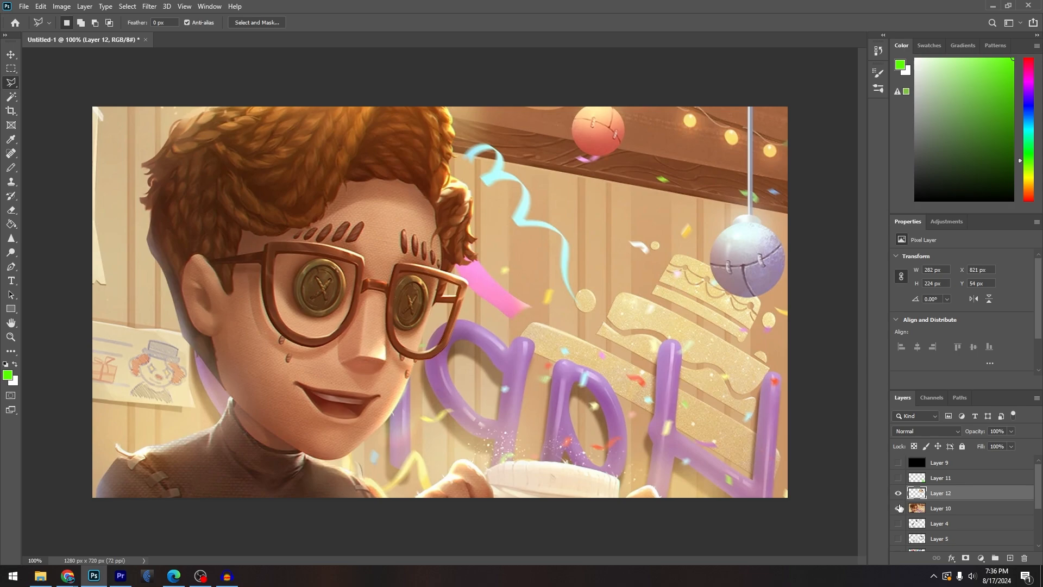
Toggle Layer 12 and Layer 10 to compare the copied piece with the artwork, then leave Layer 12 hidden and make Layer 10 visible and active
{"action": "left_click", "coordinate": [898, 508]}
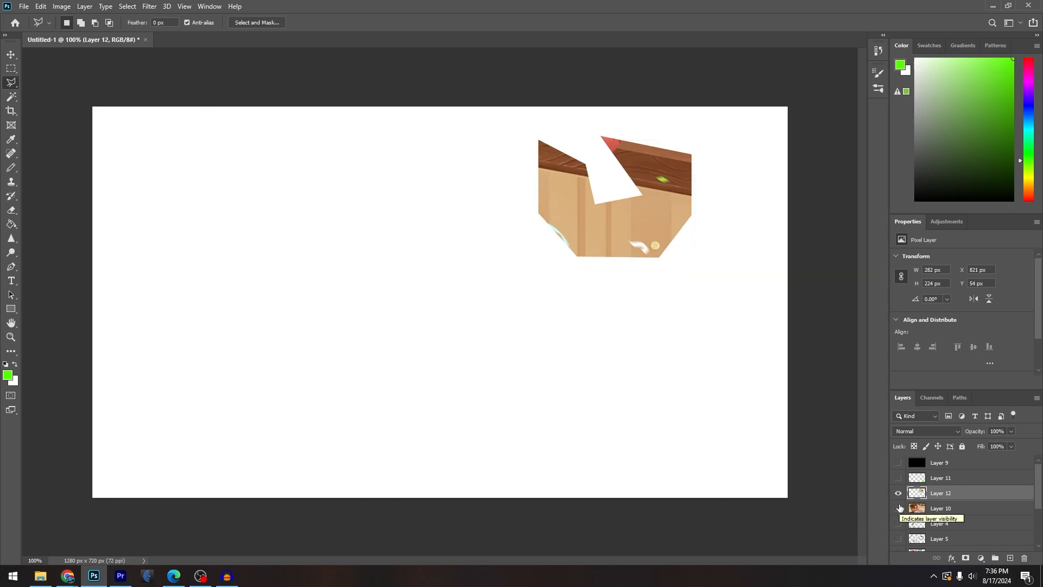
{"action": "left_click", "coordinate": [898, 493]}
{"action": "left_click", "coordinate": [898, 509]}
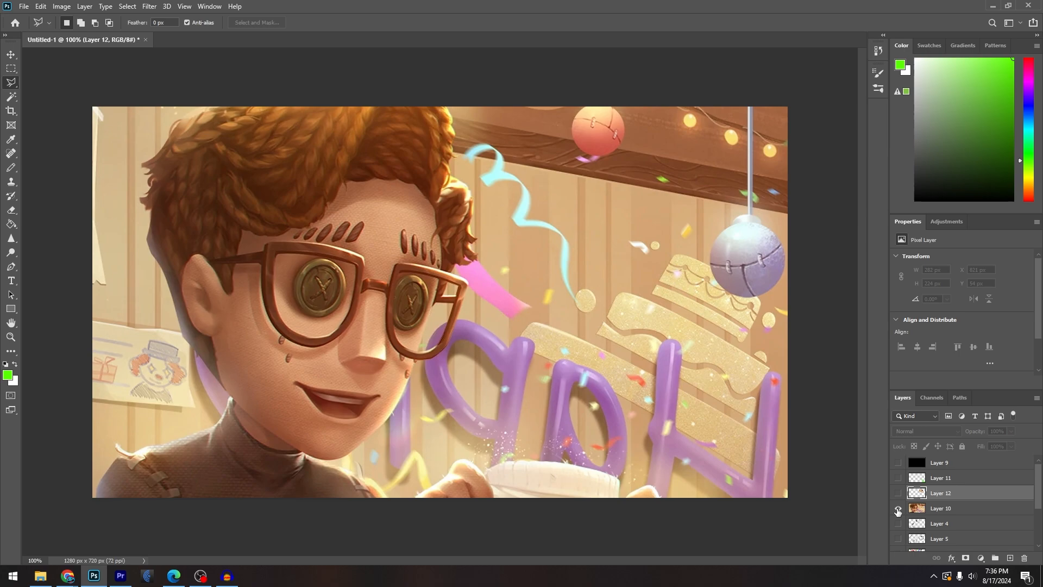
{"action": "left_click", "coordinate": [898, 509]}
{"action": "left_click", "coordinate": [899, 492]}
{"action": "left_click", "coordinate": [899, 493]}
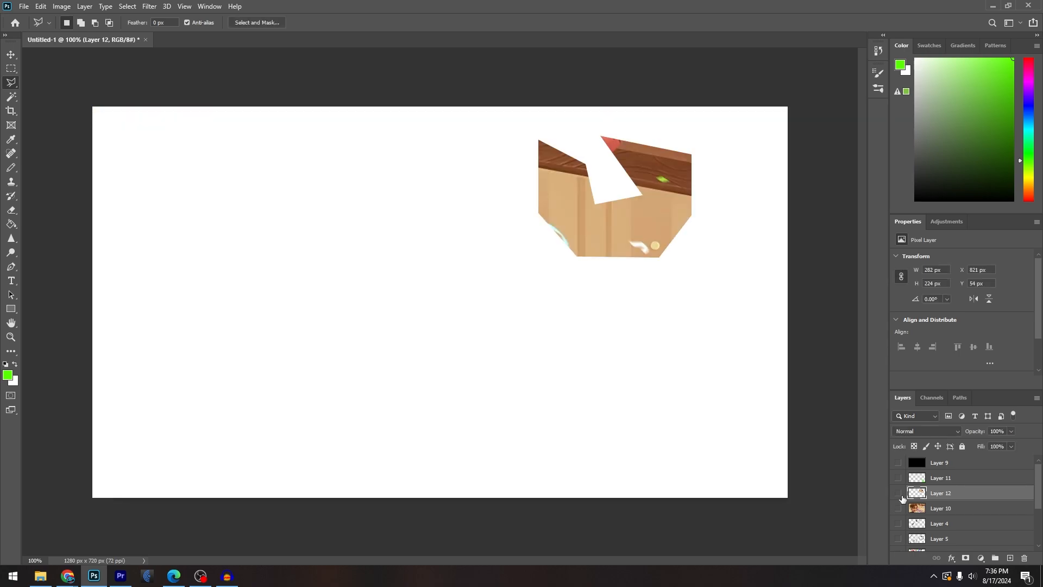
{"action": "left_click", "coordinate": [899, 509]}
{"action": "left_click", "coordinate": [930, 508]}
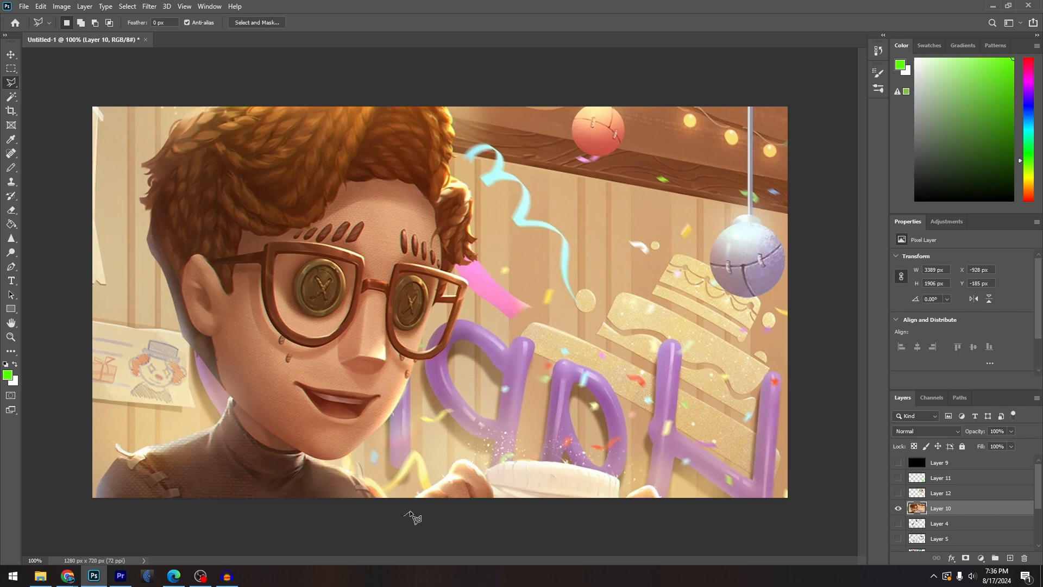
Trace the character with the Polygonal Lasso from below the canvas along the shoulder, chin and cheek to the glasses' outer rim
{"action": "scroll", "coordinate": [403, 513], "scroll_direction": "up", "scroll_amount": 3}
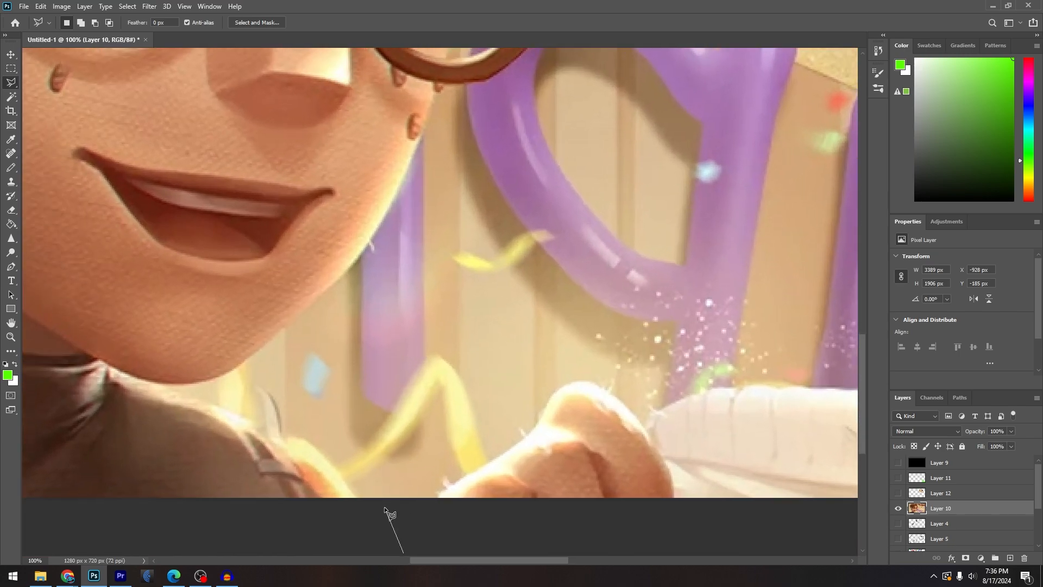
{"action": "scroll", "coordinate": [368, 502], "scroll_direction": "up", "scroll_amount": 1}
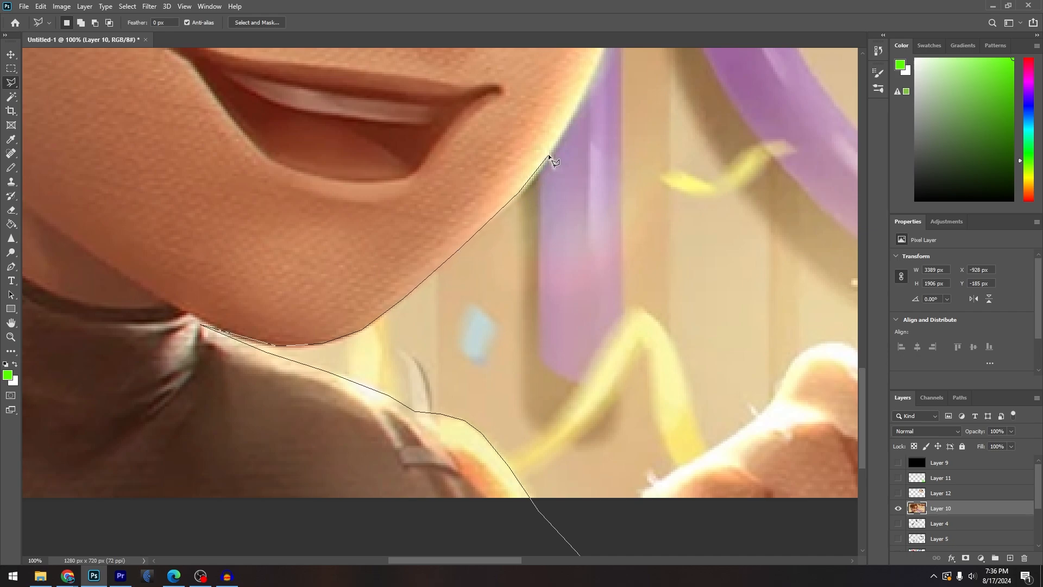
{"action": "scroll", "coordinate": [564, 133], "scroll_direction": "up", "scroll_amount": 5}
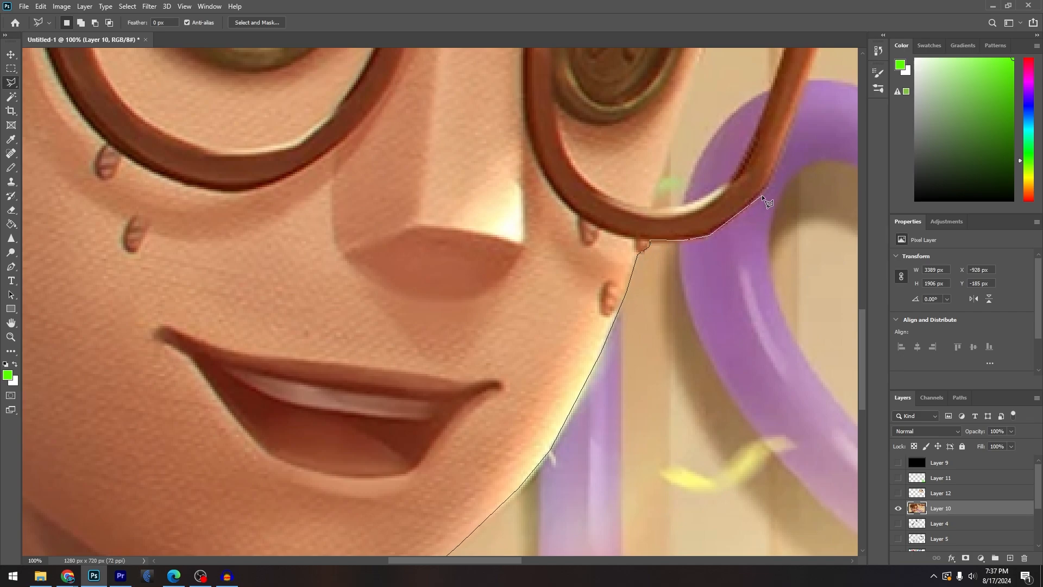
{"action": "scroll", "coordinate": [771, 177], "scroll_direction": "up", "scroll_amount": 5}
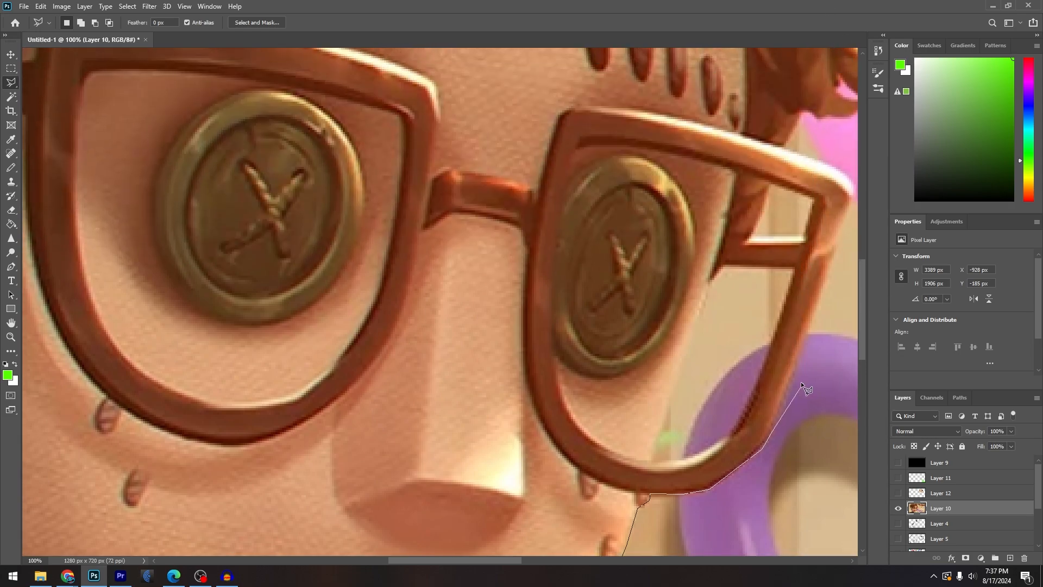
{"action": "left_click", "coordinate": [819, 297]}
{"action": "scroll", "coordinate": [888, 182], "scroll_direction": "right", "scroll_amount": 3}
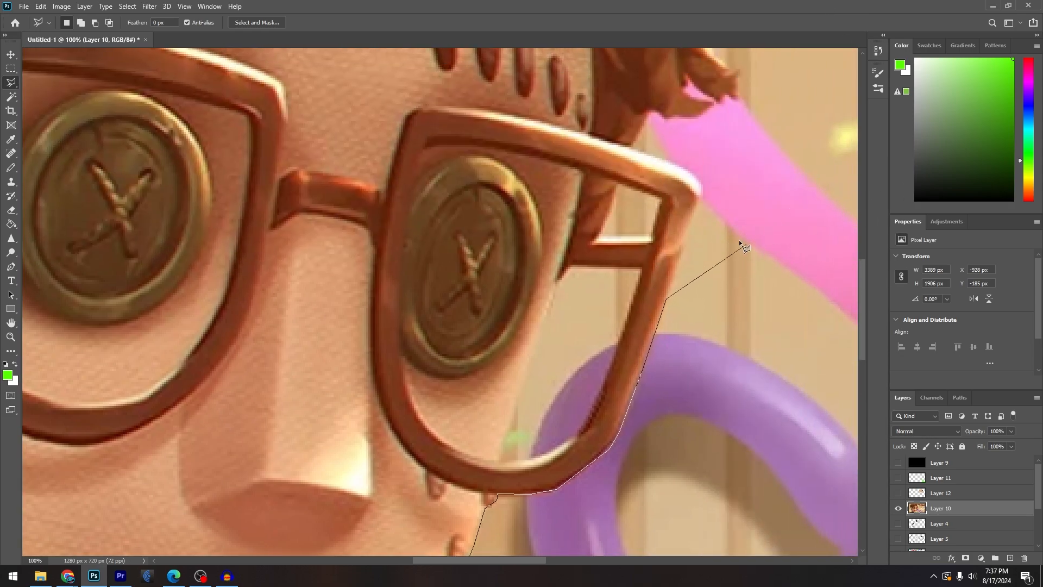
Continue the lasso outline around the glasses' upper outer corner and up the lower curls of the side hair
{"action": "left_click", "coordinate": [700, 197]}
{"action": "left_click", "coordinate": [698, 180]}
{"action": "left_click", "coordinate": [633, 145]}
{"action": "left_click", "coordinate": [682, 88]}
{"action": "left_click", "coordinate": [685, 73]}
{"action": "left_click", "coordinate": [737, 82]}
{"action": "left_click", "coordinate": [734, 72]}
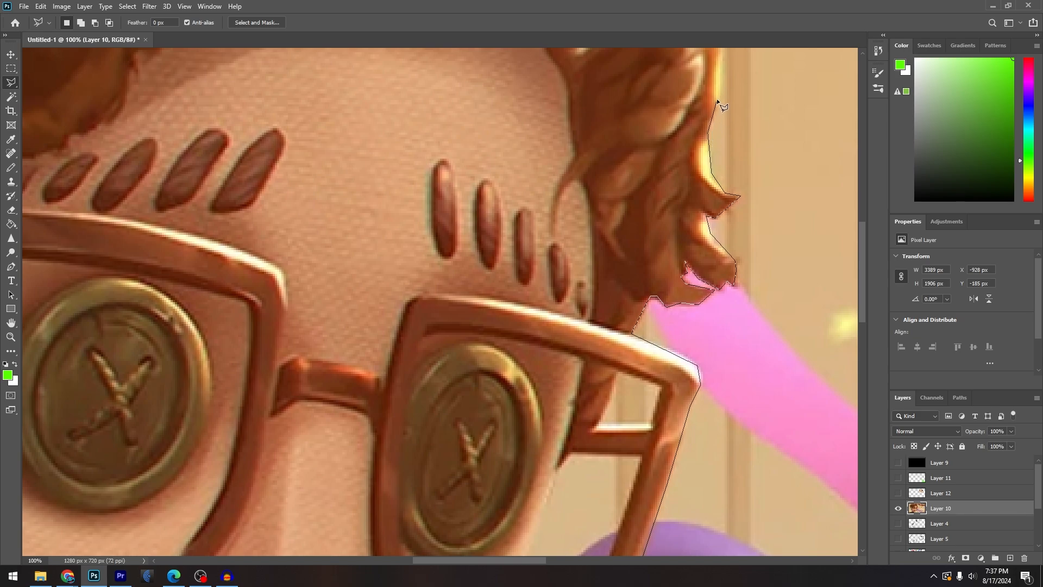
{"action": "left_click_drag", "start_coordinate": [715, 99], "coordinate": [723, 305]}
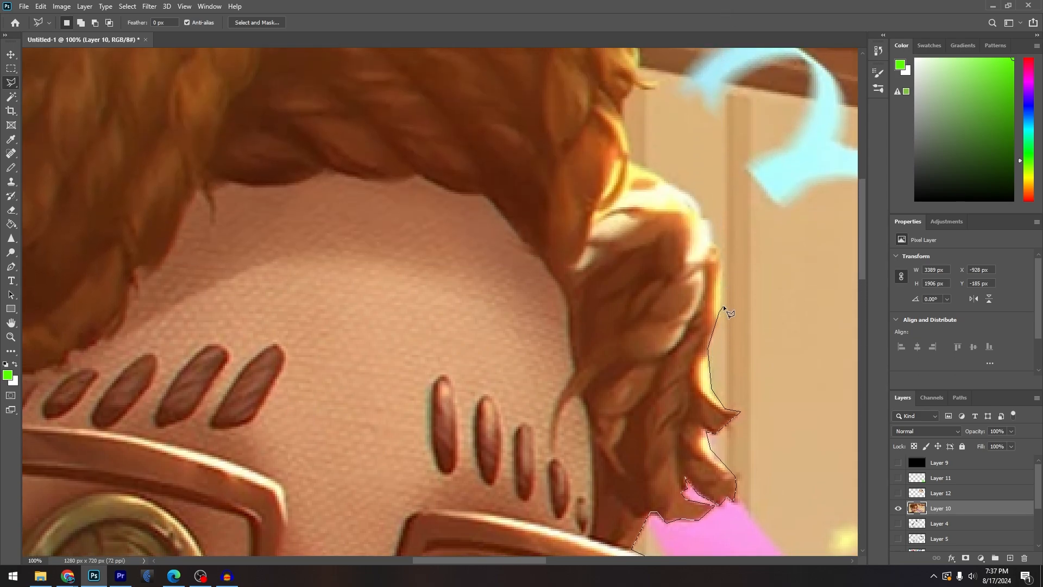
Continue the lasso outline over the upper side curl and along the hair's edge to just above the canvas
{"action": "left_click", "coordinate": [708, 225]}
{"action": "left_click", "coordinate": [691, 196]}
{"action": "left_click", "coordinate": [629, 162]}
{"action": "left_click", "coordinate": [638, 78]}
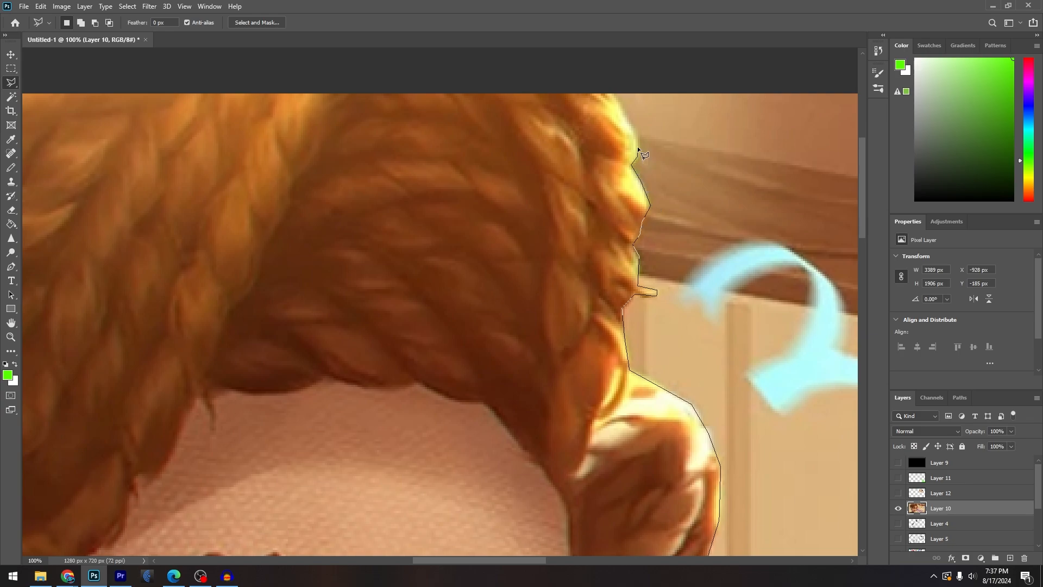
{"action": "left_click", "coordinate": [622, 109]}
{"action": "left_click", "coordinate": [610, 80]}
Close the lasso selection around the canvas's left half outside its edges and copy the selected character to a new layer
{"action": "scroll", "coordinate": [562, 110], "scroll_direction": "down", "scroll_amount": 3}
{"action": "scroll", "coordinate": [562, 110], "scroll_direction": "down", "scroll_amount": 5}
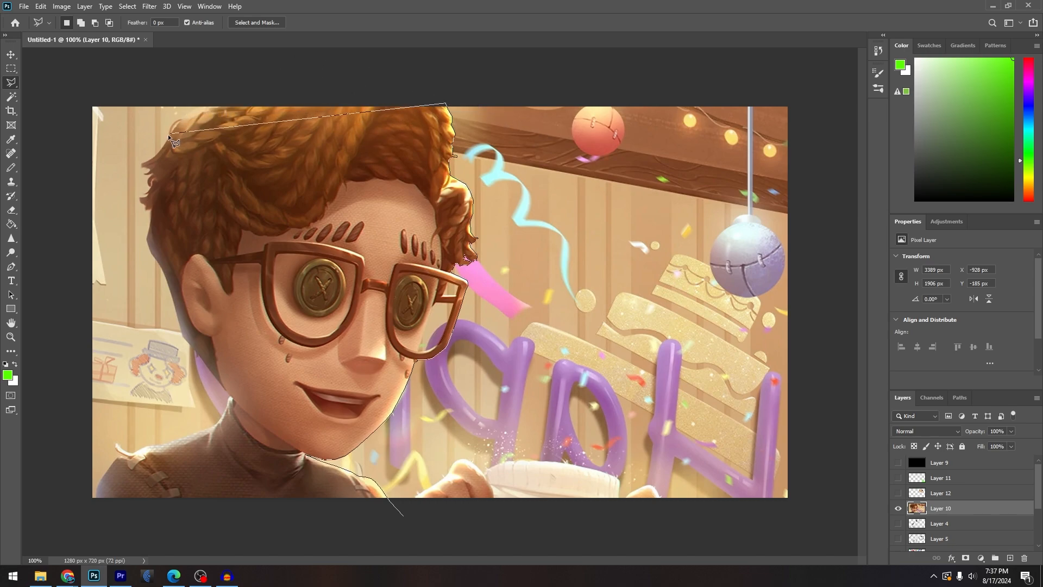
{"action": "left_click", "coordinate": [70, 88]}
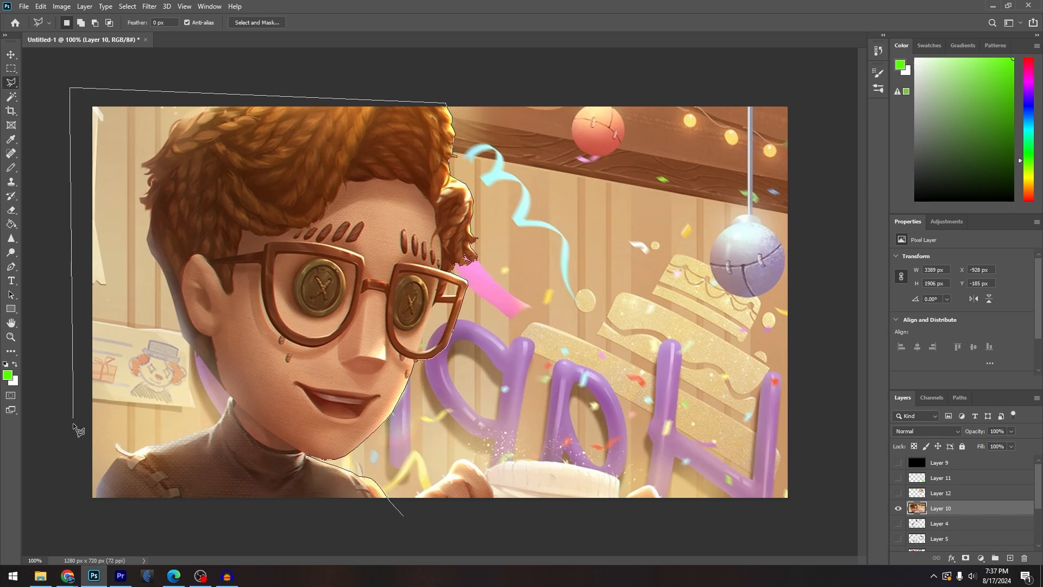
{"action": "left_click", "coordinate": [79, 515]}
{"action": "double_click", "coordinate": [317, 523]}
{"action": "right_click", "coordinate": [358, 425]}
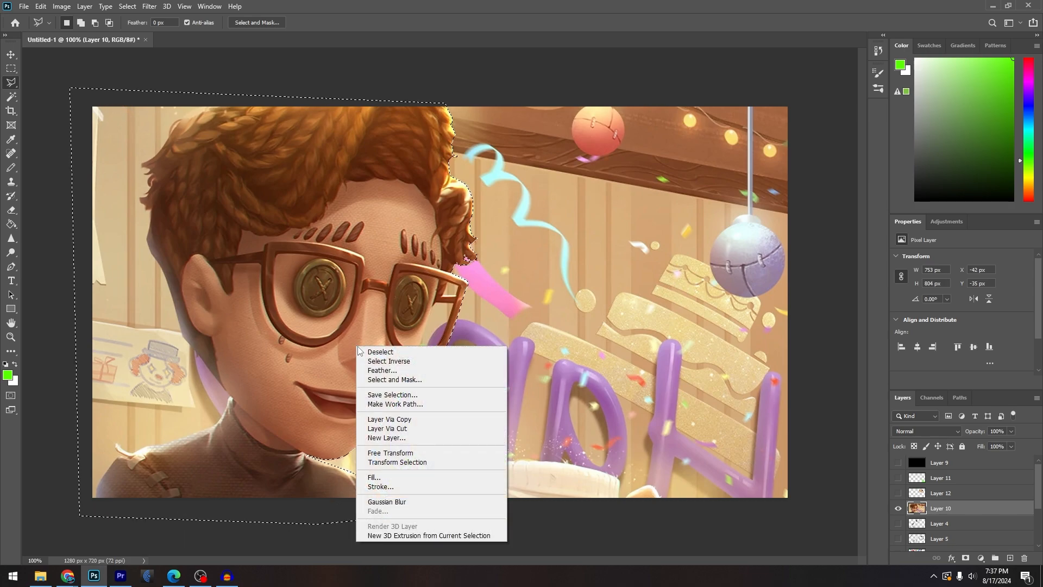
{"action": "left_click", "coordinate": [402, 421]}
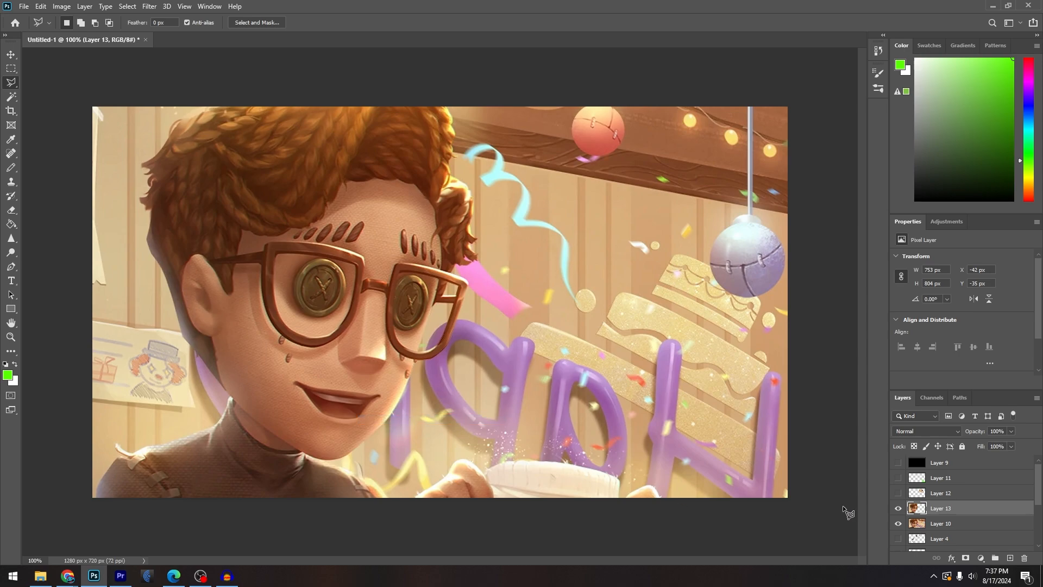
Hide Layer 13 and select Layer 10 as the active layer
{"action": "left_click", "coordinate": [898, 508]}
{"action": "left_click", "coordinate": [938, 526]}
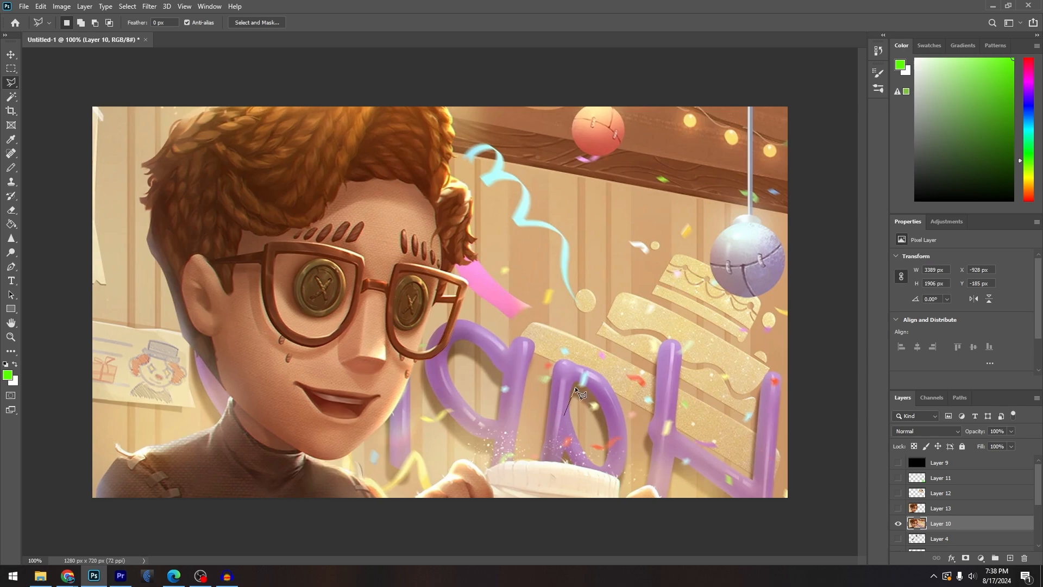
{"action": "left_click", "coordinate": [397, 510]}
{"action": "left_click", "coordinate": [308, 457]}
{"action": "left_click", "coordinate": [341, 454]}
{"action": "left_click", "coordinate": [456, 324]}
{"action": "left_click", "coordinate": [466, 286]}
{"action": "left_click", "coordinate": [452, 272]}
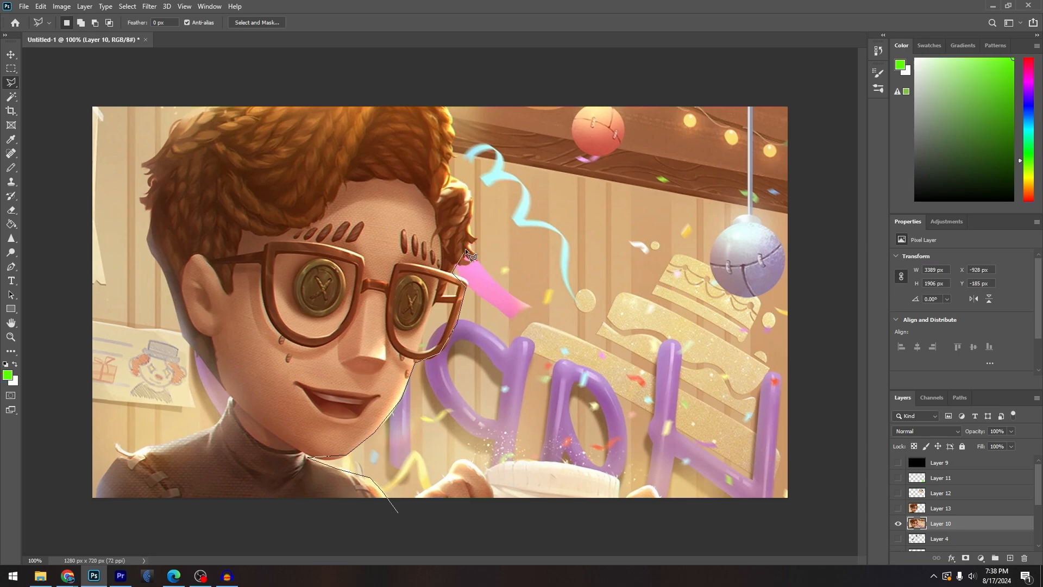
{"action": "double_click", "coordinate": [452, 139]}
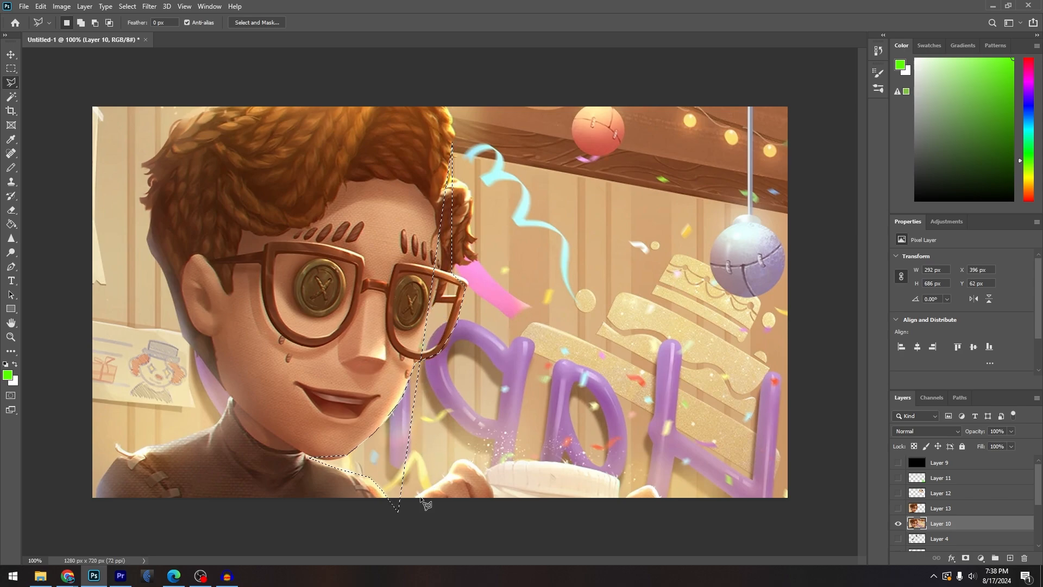
{"action": "left_click", "coordinate": [408, 542]}
{"action": "left_click", "coordinate": [383, 496]}
{"action": "left_click", "coordinate": [304, 456]}
{"action": "left_click", "coordinate": [364, 448]}
{"action": "left_click", "coordinate": [392, 414]}
{"action": "left_click", "coordinate": [462, 303]}
{"action": "left_click", "coordinate": [465, 283]}
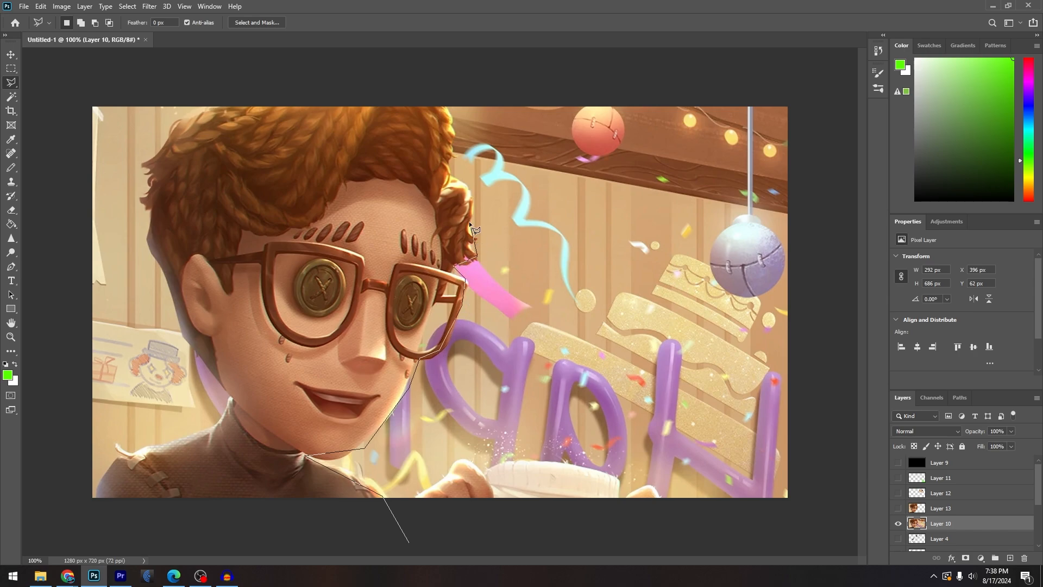
{"action": "left_click", "coordinate": [471, 186]}
{"action": "double_click", "coordinate": [452, 177]}
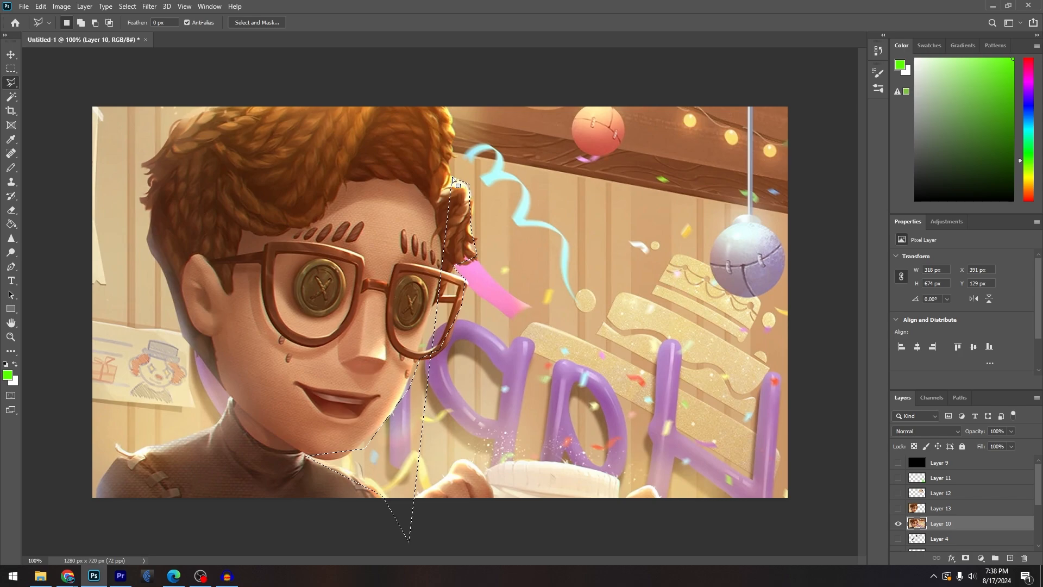
{"action": "left_click", "coordinate": [618, 497]}
{"action": "key", "text": "Escape"}
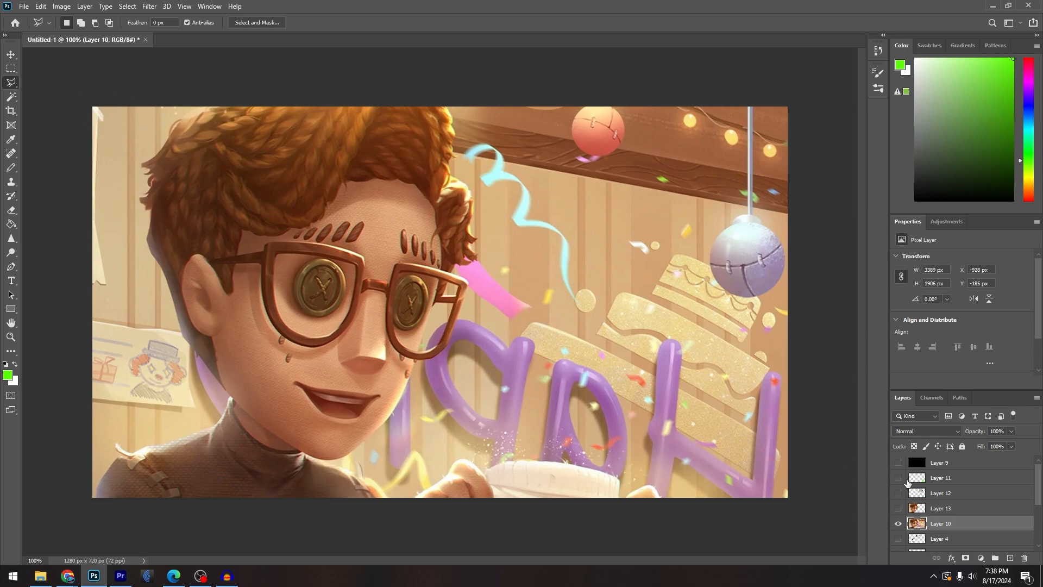
Lasso the whole canvas just outside its edges on Layer 10 and copy the selection to a new layer
{"action": "left_click", "coordinate": [897, 523]}
{"action": "left_click", "coordinate": [898, 523]}
{"action": "left_click", "coordinate": [73, 522]}
{"action": "left_click", "coordinate": [813, 532]}
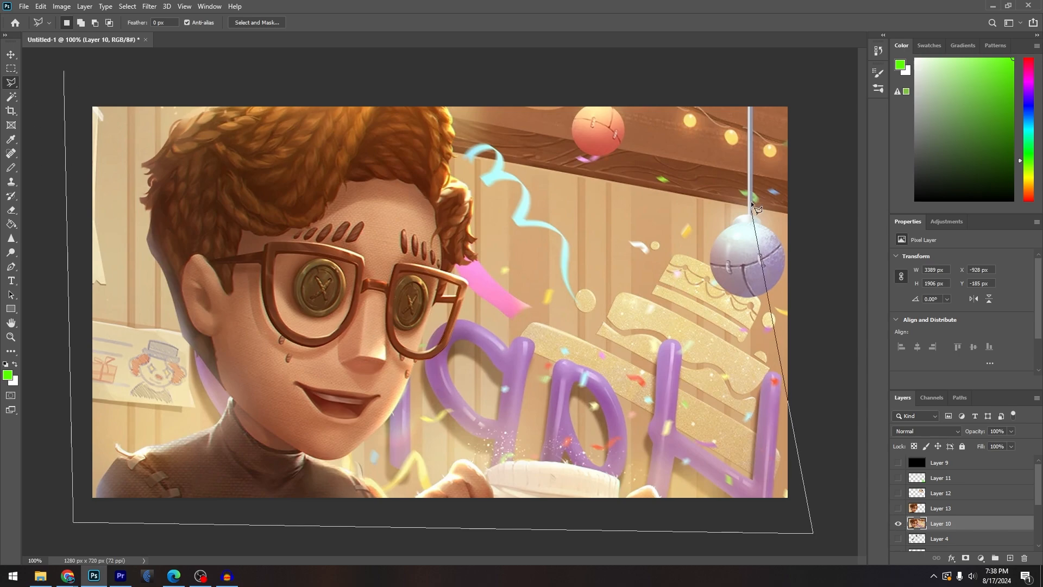
{"action": "double_click", "coordinate": [809, 89]}
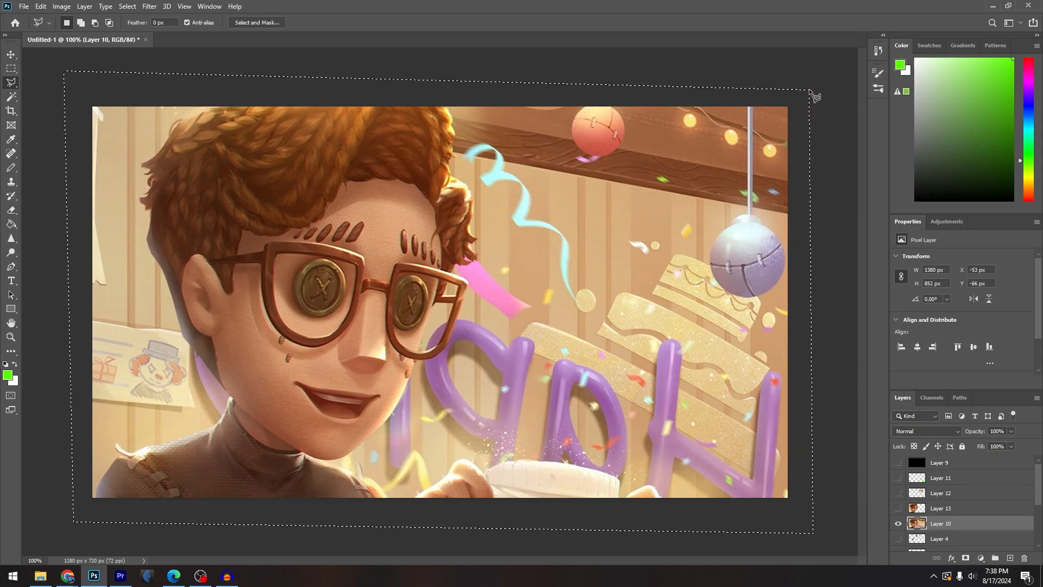
{"action": "right_click", "coordinate": [407, 311]}
{"action": "left_click", "coordinate": [455, 385]}
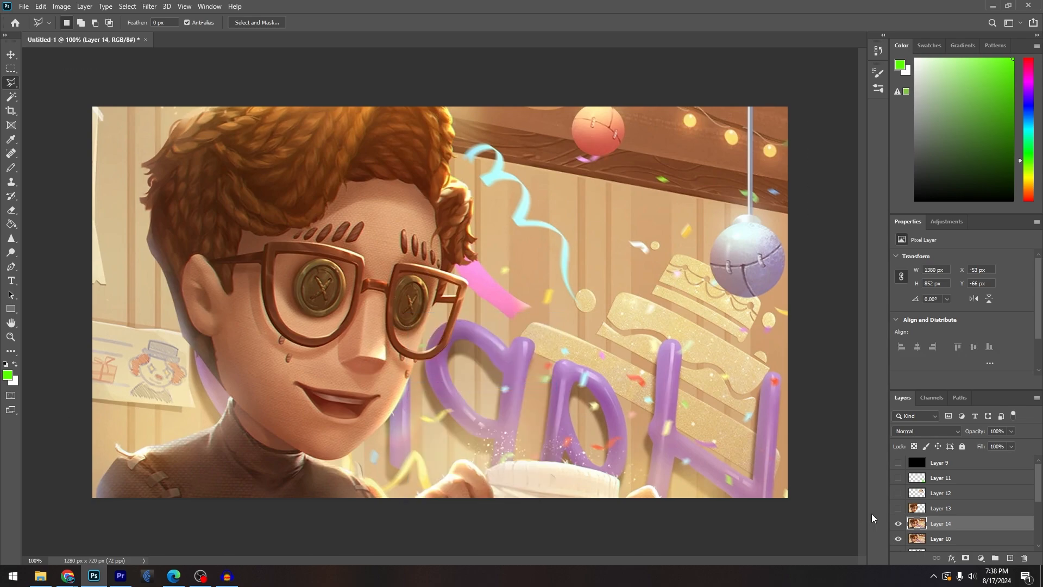
Compare Layers 10, 13 and 14 by switching their visibility, leaving only Layer 14 shown
{"action": "left_click", "coordinate": [898, 525]}
{"action": "left_click", "coordinate": [898, 538]}
{"action": "left_click", "coordinate": [898, 539]}
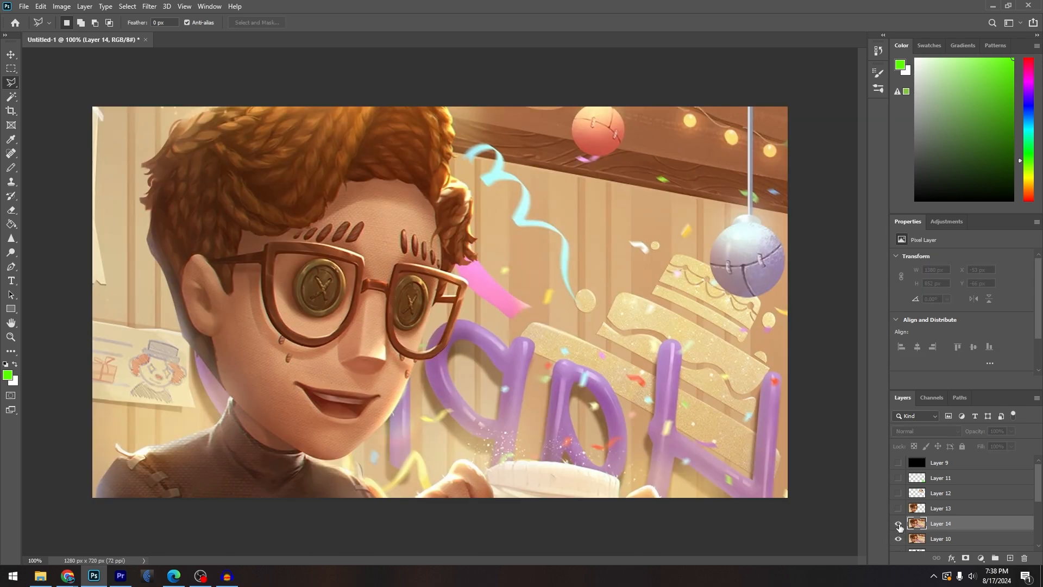
{"action": "left_click", "coordinate": [898, 525]}
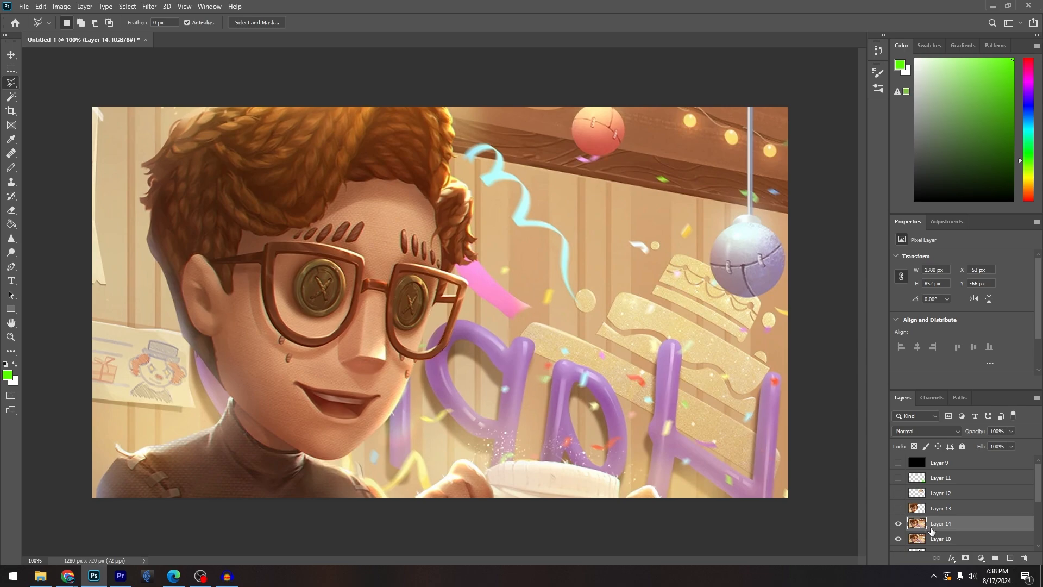
{"action": "left_click", "coordinate": [898, 508]}
{"action": "left_click", "coordinate": [898, 524]}
{"action": "left_click", "coordinate": [899, 538]}
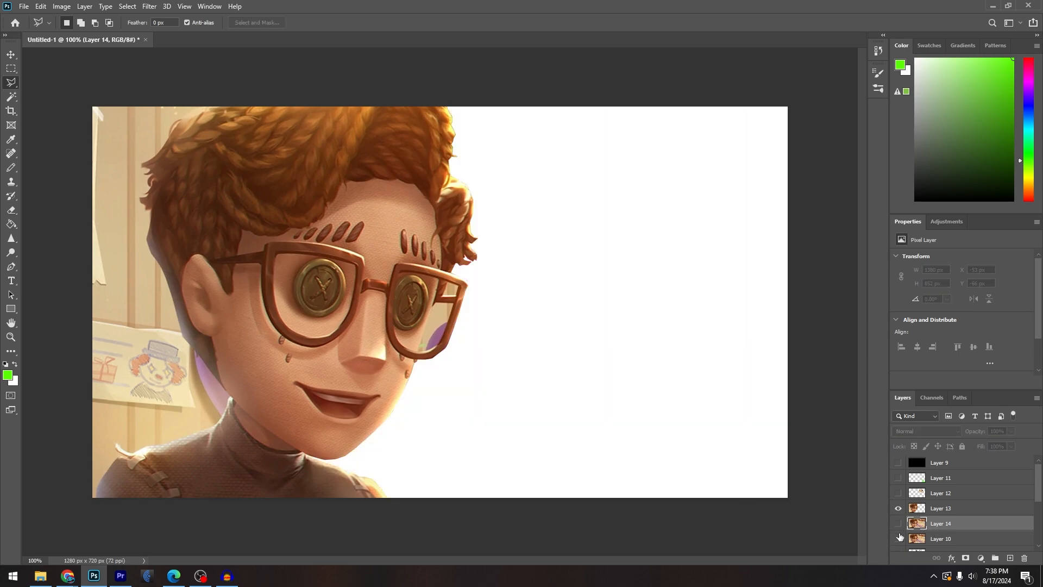
{"action": "left_click", "coordinate": [898, 509]}
{"action": "left_click", "coordinate": [898, 524]}
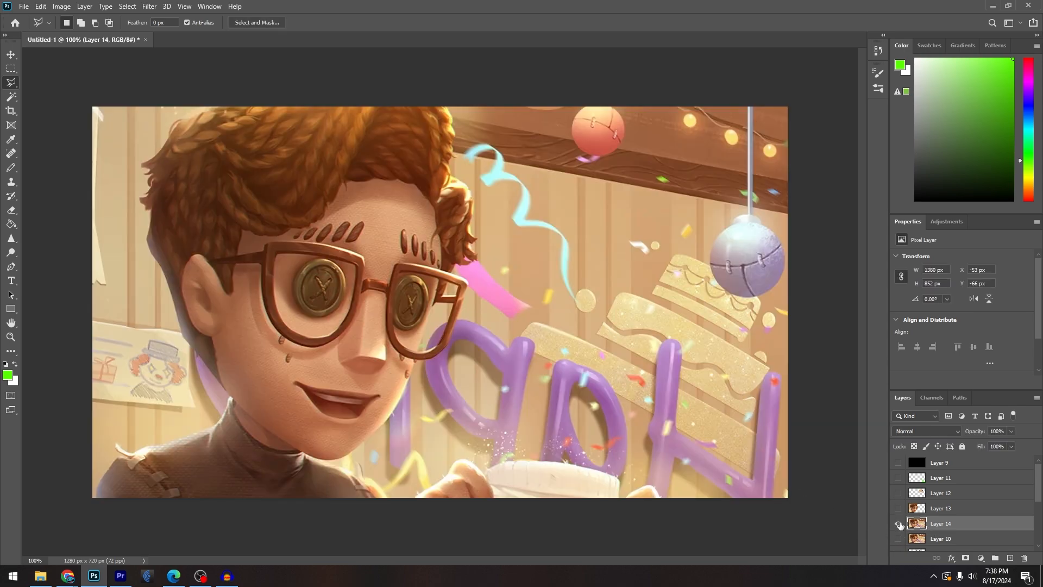
On Layer 14, trace a Polygonal Lasso outline from below the canvas along the shoulder, chin and cheek to the glasses
{"action": "left_click", "coordinate": [498, 503]}
{"action": "left_click", "coordinate": [398, 511]}
{"action": "scroll", "coordinate": [398, 510], "scroll_direction": "up", "scroll_amount": 3}
{"action": "left_click", "coordinate": [324, 446]}
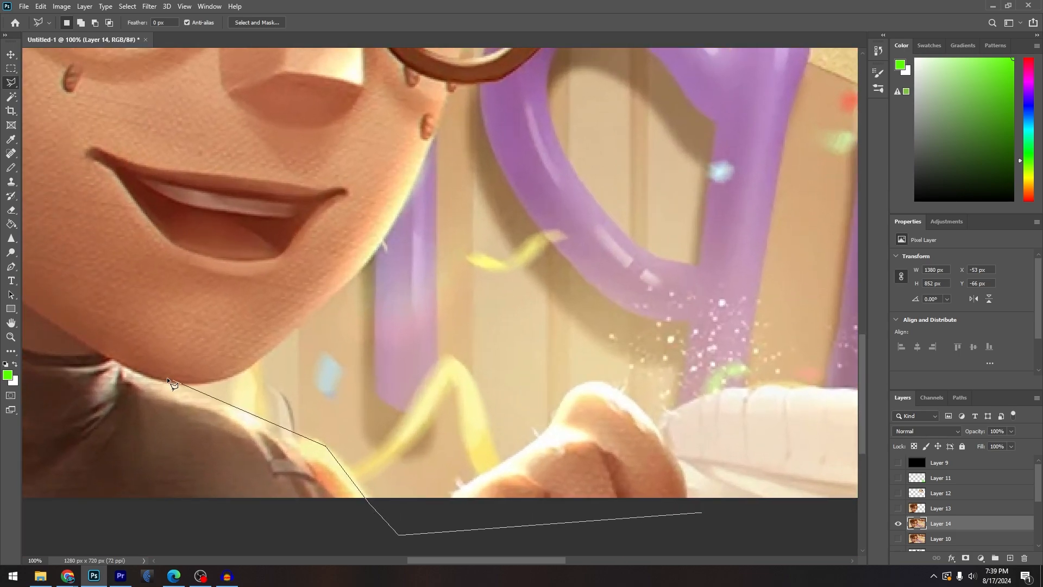
{"action": "left_click", "coordinate": [147, 378]}
{"action": "left_click", "coordinate": [221, 380]}
{"action": "left_click", "coordinate": [332, 295]}
{"action": "left_click", "coordinate": [402, 208]}
{"action": "left_click", "coordinate": [448, 97]}
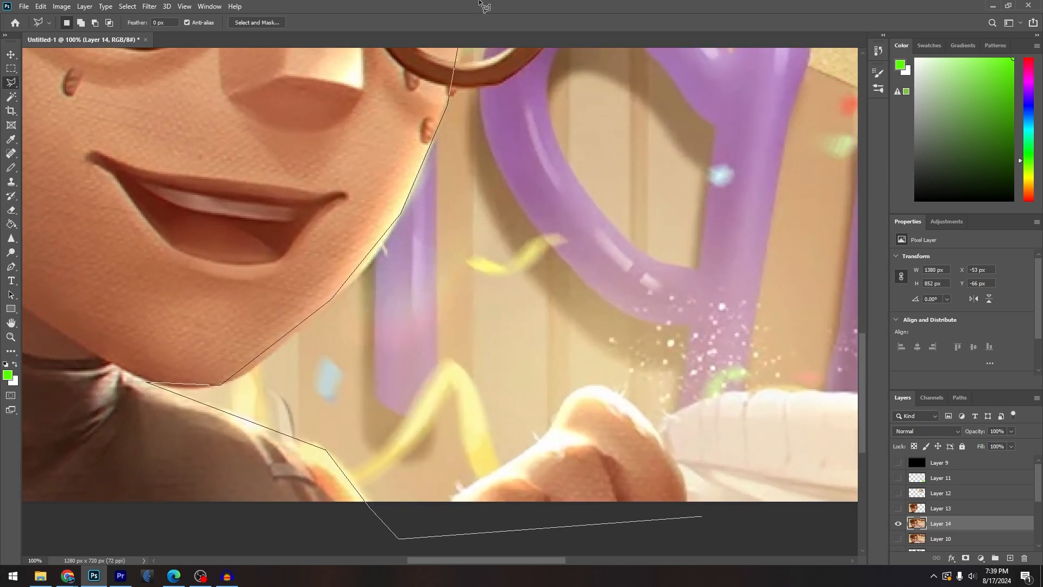
Continue the lasso outline around the glasses' outer corner and side curls, then up the hair's edge
{"action": "left_click", "coordinate": [499, 240]}
{"action": "left_click", "coordinate": [582, 168]}
{"action": "left_click", "coordinate": [583, 2]}
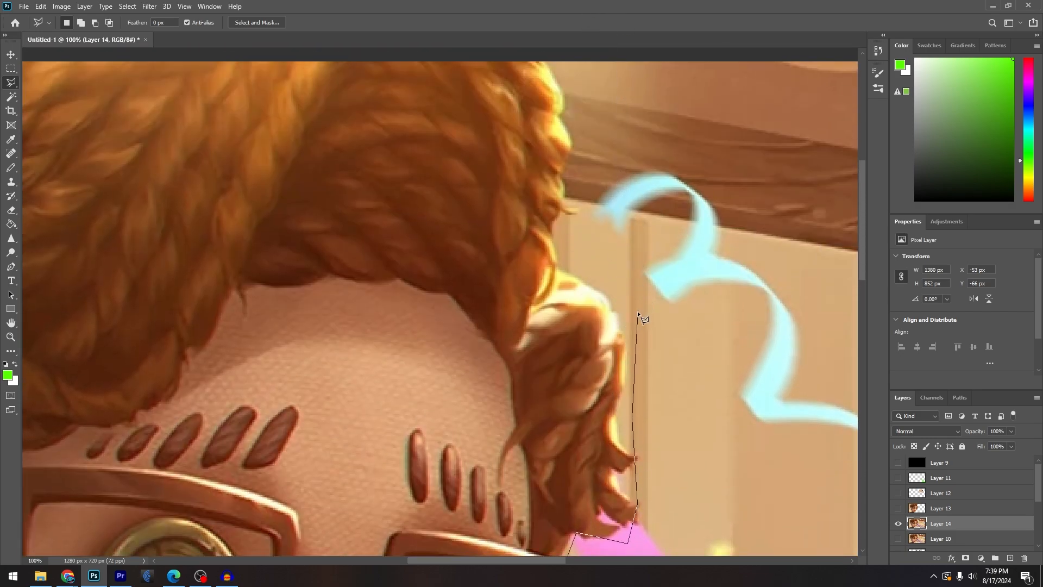
{"action": "left_click", "coordinate": [637, 311]}
{"action": "left_click", "coordinate": [551, 269]}
{"action": "left_click", "coordinate": [566, 164]}
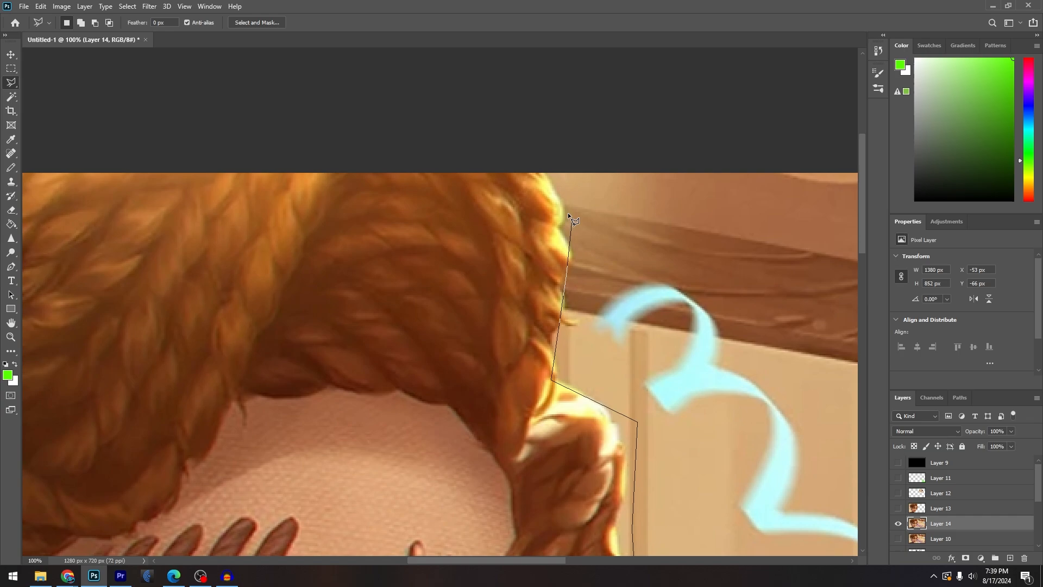
{"action": "left_click", "coordinate": [567, 212]}
Close the lasso around the canvas's right half, delete the selected background and deselect
{"action": "left_click", "coordinate": [534, 135]}
{"action": "scroll", "coordinate": [726, 200], "scroll_direction": "down", "scroll_amount": 7}
{"action": "scroll", "coordinate": [727, 200], "scroll_direction": "down", "scroll_amount": 2}
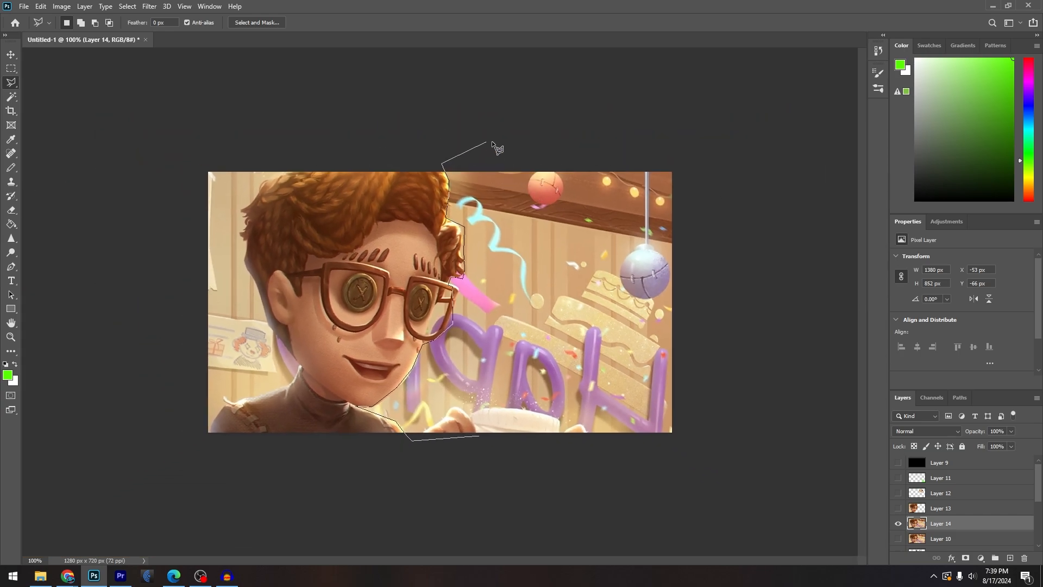
{"action": "left_click", "coordinate": [708, 153]}
{"action": "left_click", "coordinate": [707, 453]}
{"action": "left_click", "coordinate": [494, 457]}
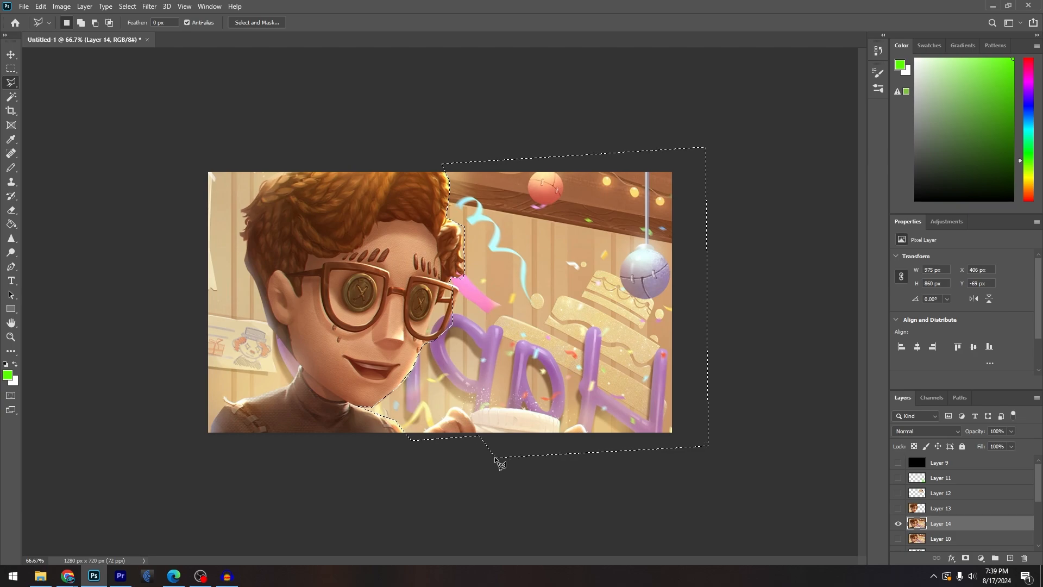
{"action": "key", "text": "Delete"}
{"action": "key", "text": "ctrl+d"}
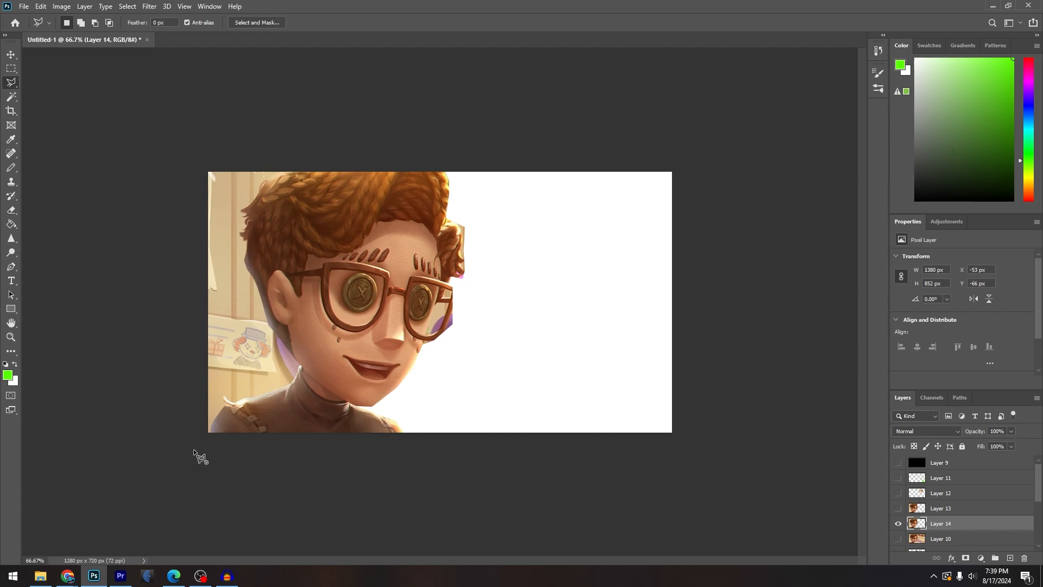
{"action": "scroll", "coordinate": [239, 451], "scroll_direction": "up", "scroll_amount": 1}
{"action": "scroll", "coordinate": [117, 508], "scroll_direction": "up", "scroll_amount": 1}
{"action": "scroll", "coordinate": [179, 495], "scroll_direction": "left", "scroll_amount": 1}
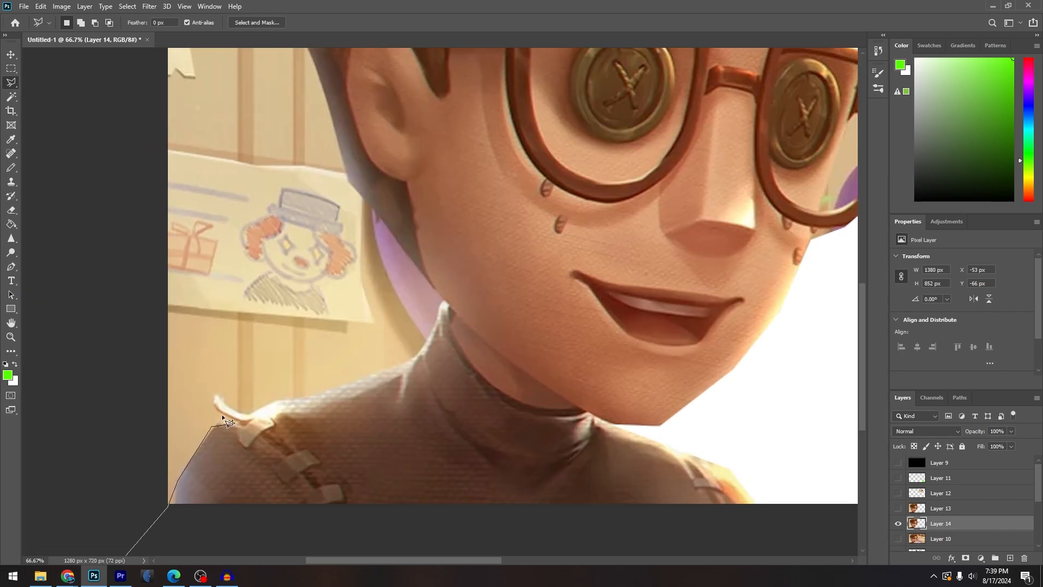
{"action": "left_click", "coordinate": [243, 411]}
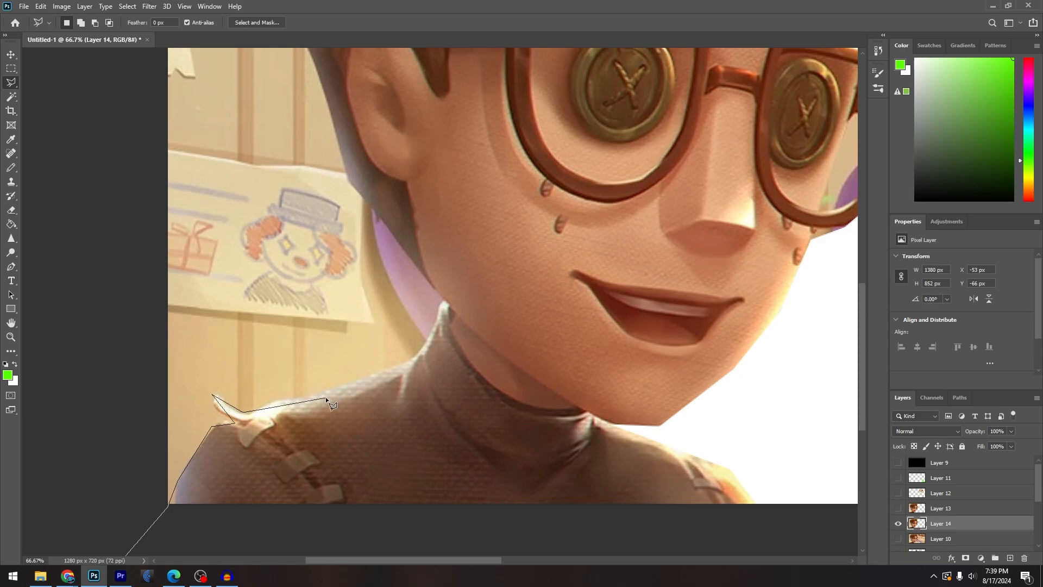
{"action": "double_click", "coordinate": [386, 377]}
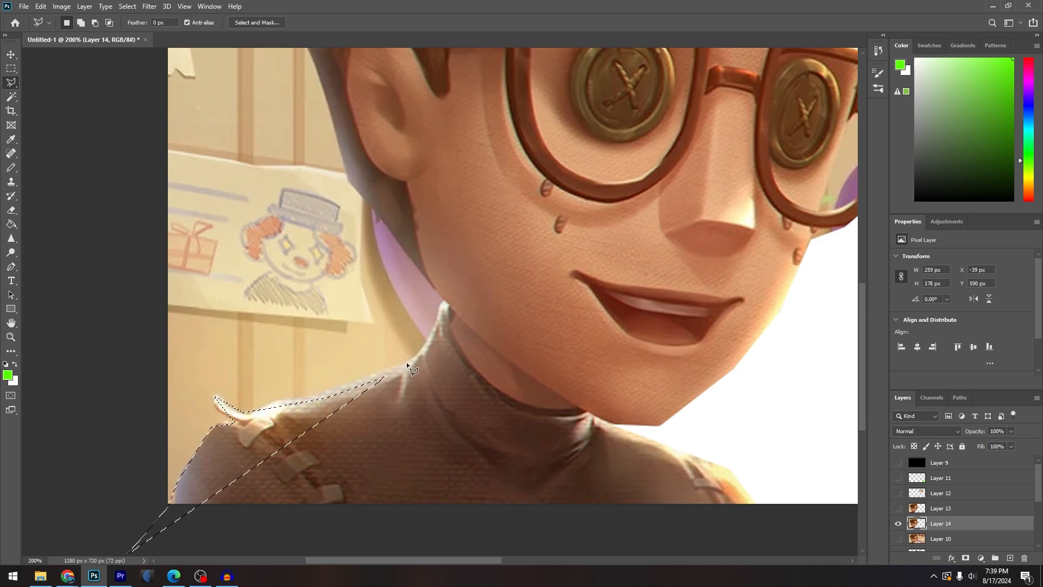
{"action": "key", "text": "Delete"}
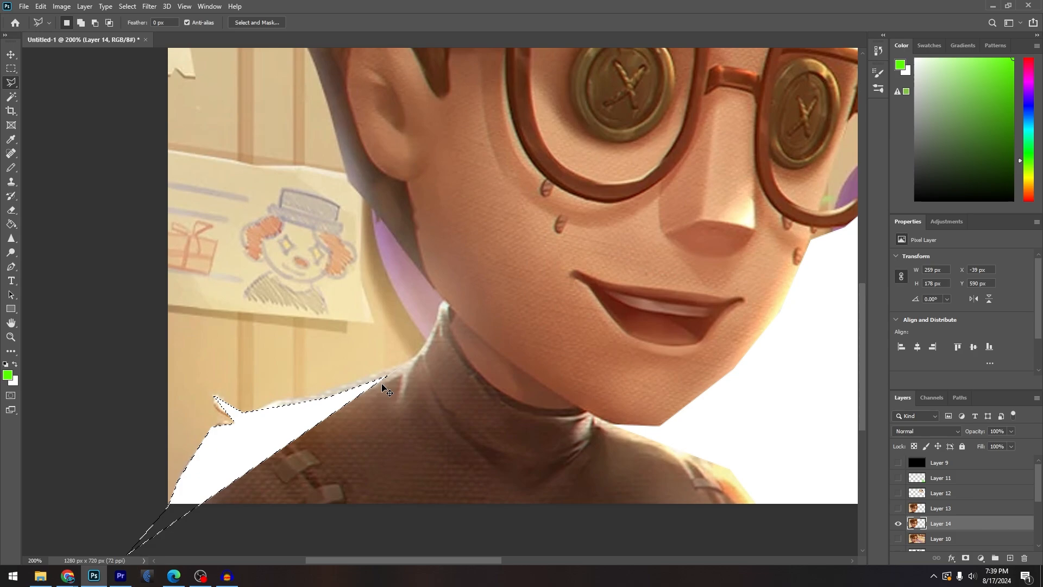
{"action": "key", "text": "ctrl+z"}
{"action": "key", "text": "ctrl+z"}
Trace a lasso outline from below the canvas over the left shoulder and its loose stitch to the collar tip
{"action": "left_click", "coordinate": [179, 523]}
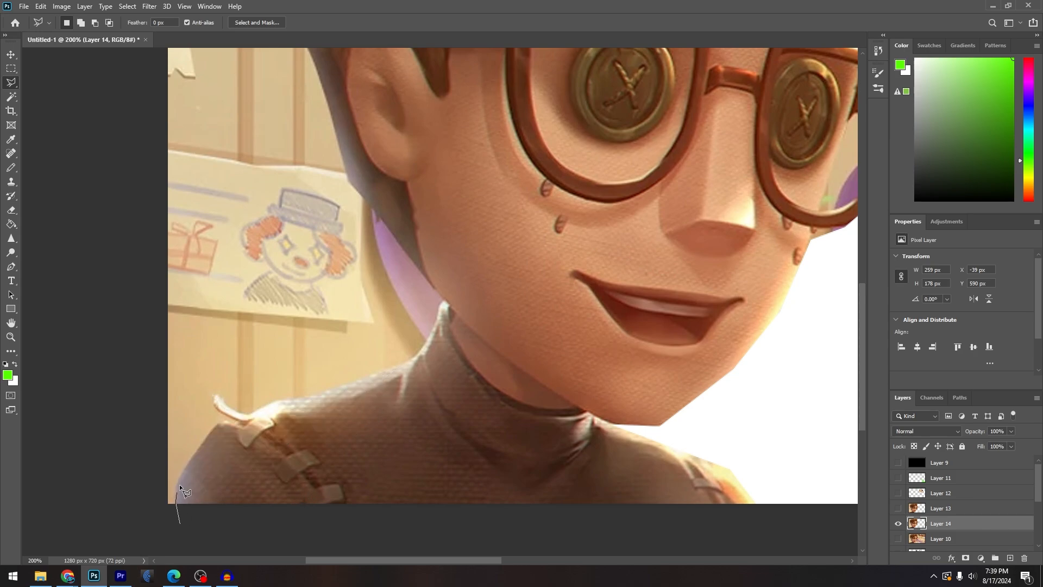
{"action": "left_click", "coordinate": [236, 423]}
{"action": "left_click", "coordinate": [214, 397]}
{"action": "left_click", "coordinate": [245, 412]}
{"action": "left_click", "coordinate": [380, 383]}
{"action": "left_click", "coordinate": [428, 346]}
{"action": "left_click", "coordinate": [445, 298]}
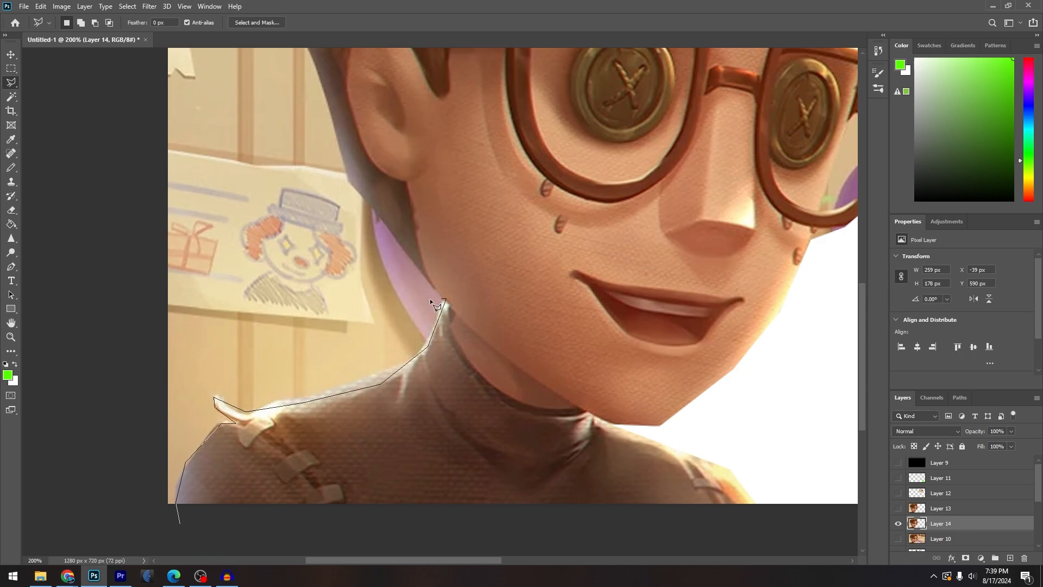
Close the lasso outside the canvas's left edge, delete the background above the shoulder and deselect
{"action": "left_click", "coordinate": [113, 314]}
{"action": "left_click", "coordinate": [111, 512]}
{"action": "double_click", "coordinate": [151, 529]}
{"action": "key", "text": "ctrl+BackSpace"}
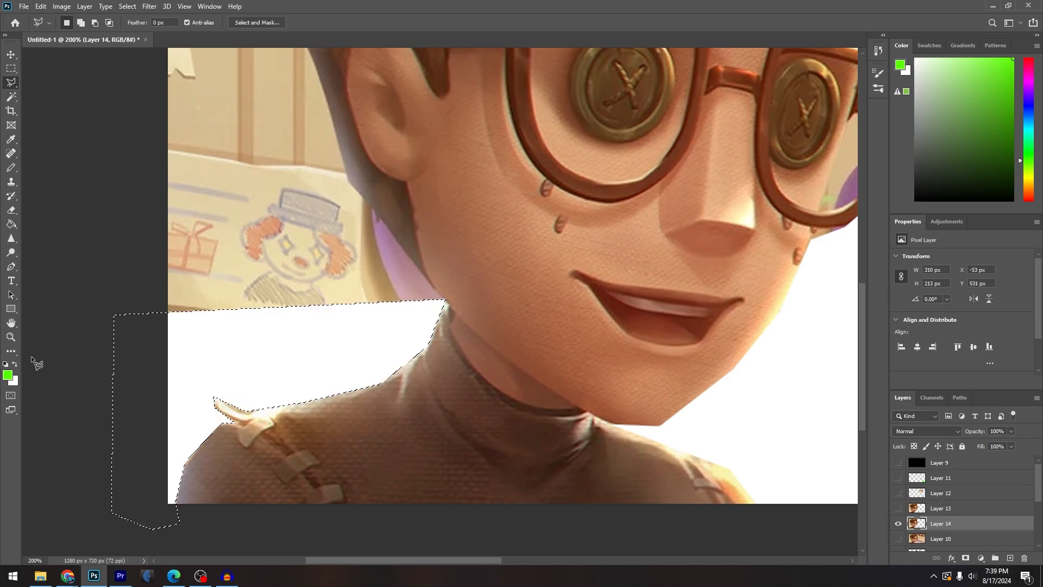
{"action": "key", "text": "ctrl+d"}
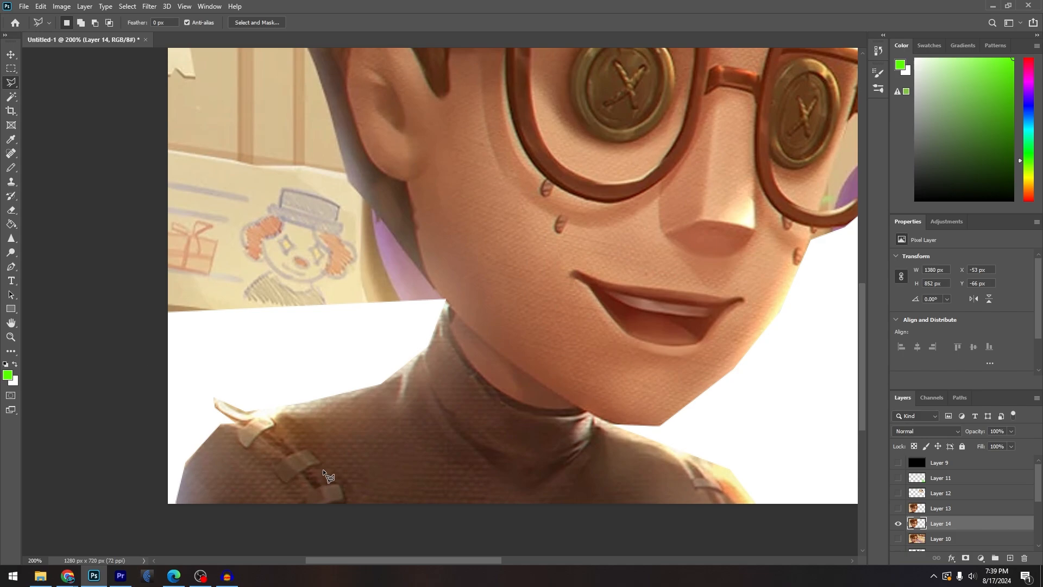
Lasso the background with the clown drawing beside the neck and back of the head, delete it and deselect
{"action": "left_click", "coordinate": [406, 331]}
{"action": "left_click", "coordinate": [443, 298]}
{"action": "left_click", "coordinate": [346, 178]}
{"action": "left_click", "coordinate": [121, 71]}
{"action": "left_click", "coordinate": [121, 358]}
{"action": "left_click", "coordinate": [406, 330]}
{"action": "key", "text": "Delete"}
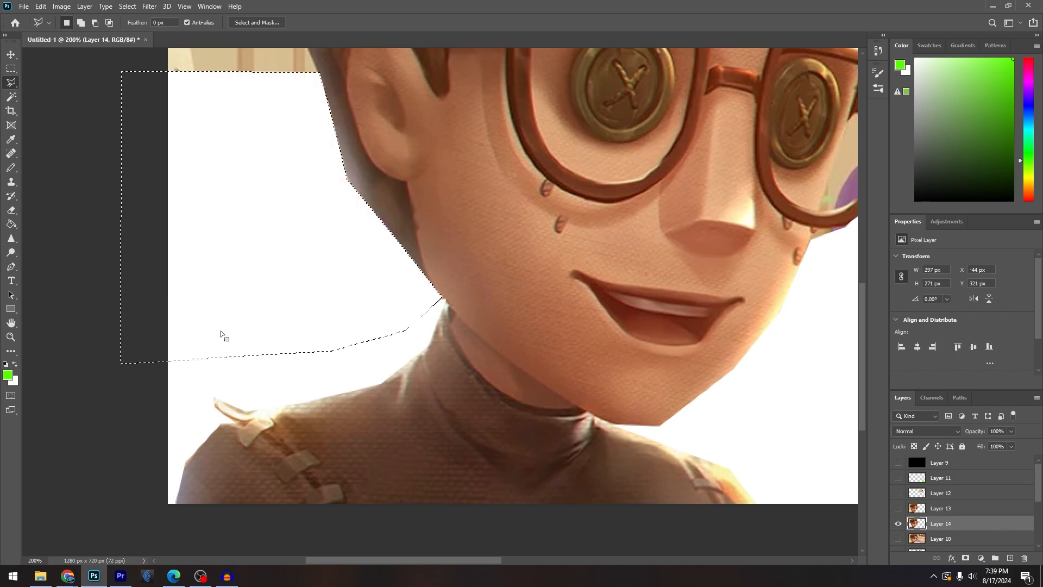
{"action": "key", "text": "ctrl+d"}
Lasso the background along the back of the head up to the protruding hair curl, delete it and deselect
{"action": "left_click", "coordinate": [323, 345]}
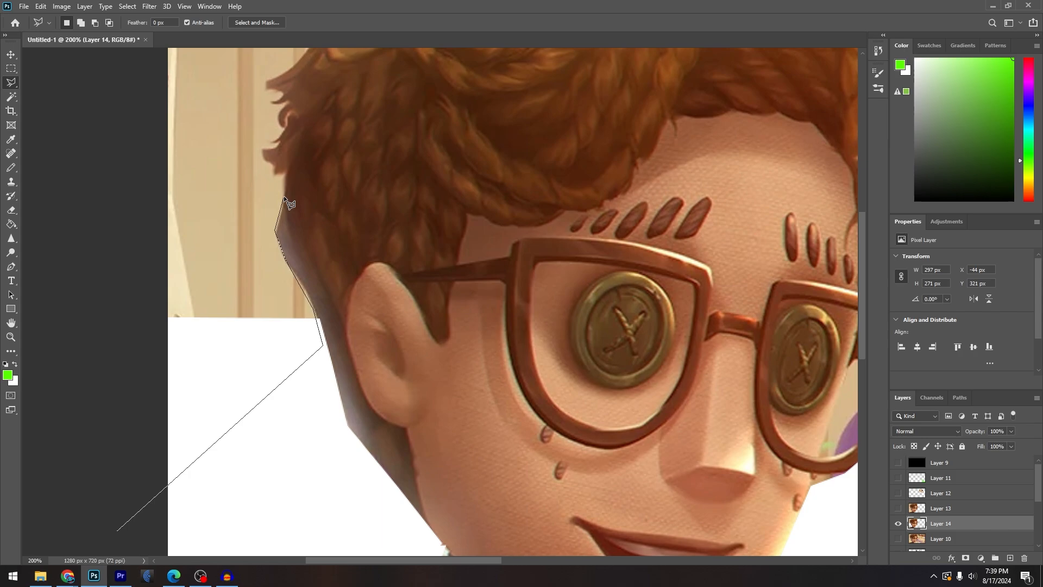
{"action": "left_click", "coordinate": [264, 150]}
{"action": "triple_click", "coordinate": [127, 142]}
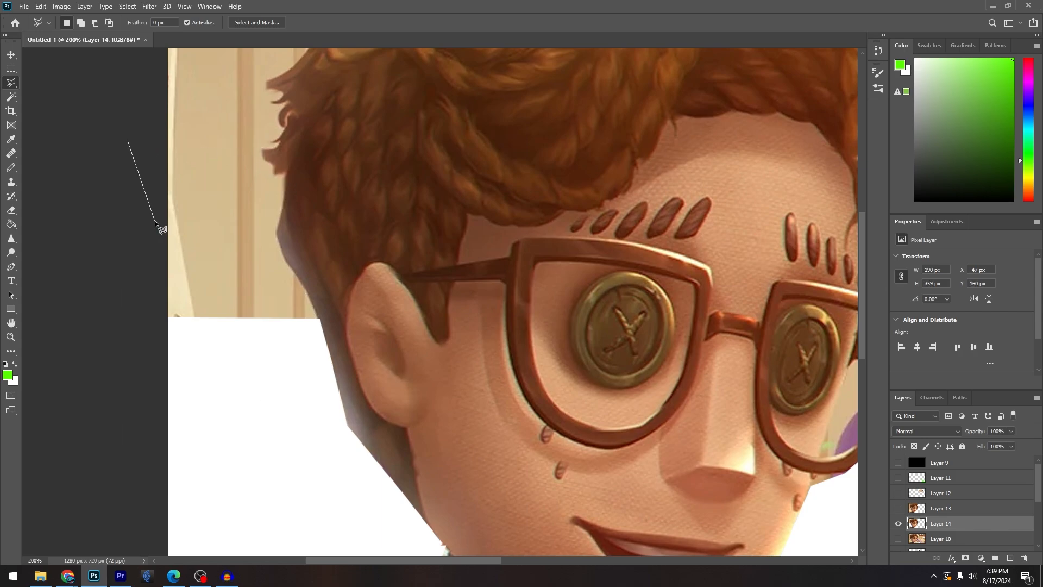
{"action": "key", "text": "Escape"}
{"action": "key", "text": "ctrl+z"}
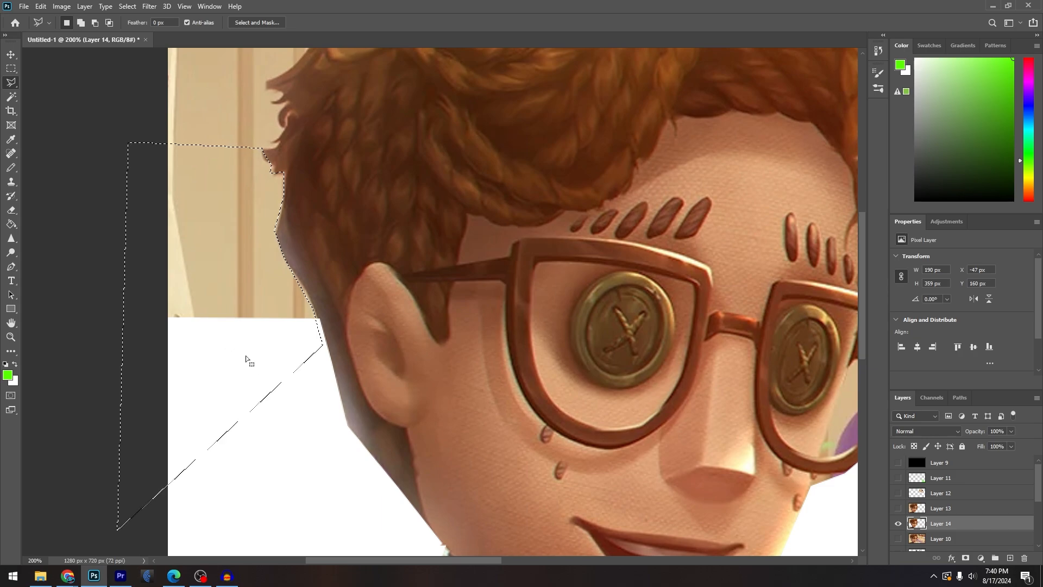
{"action": "key", "text": "Delete"}
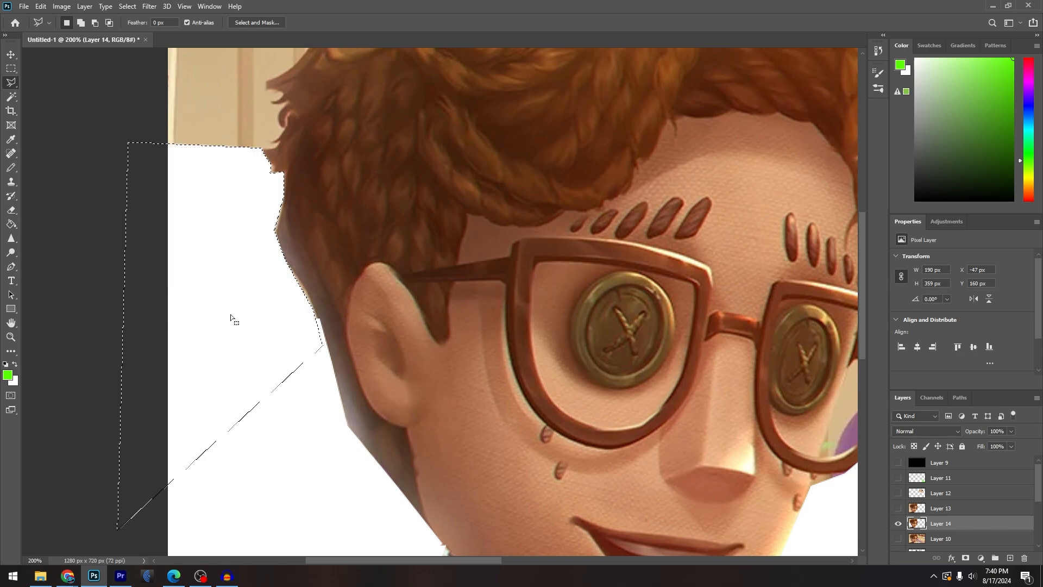
{"action": "key", "text": "ctrl+d"}
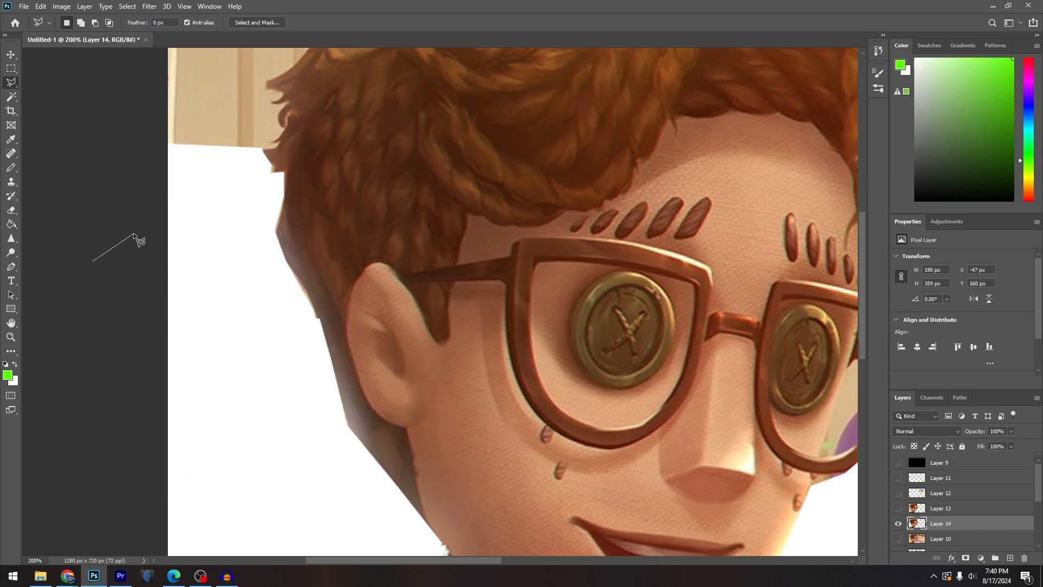
Show Layer 13 in place of Layer 14 and view the whole cut-out character on the canvas
{"action": "left_click", "coordinate": [898, 510]}
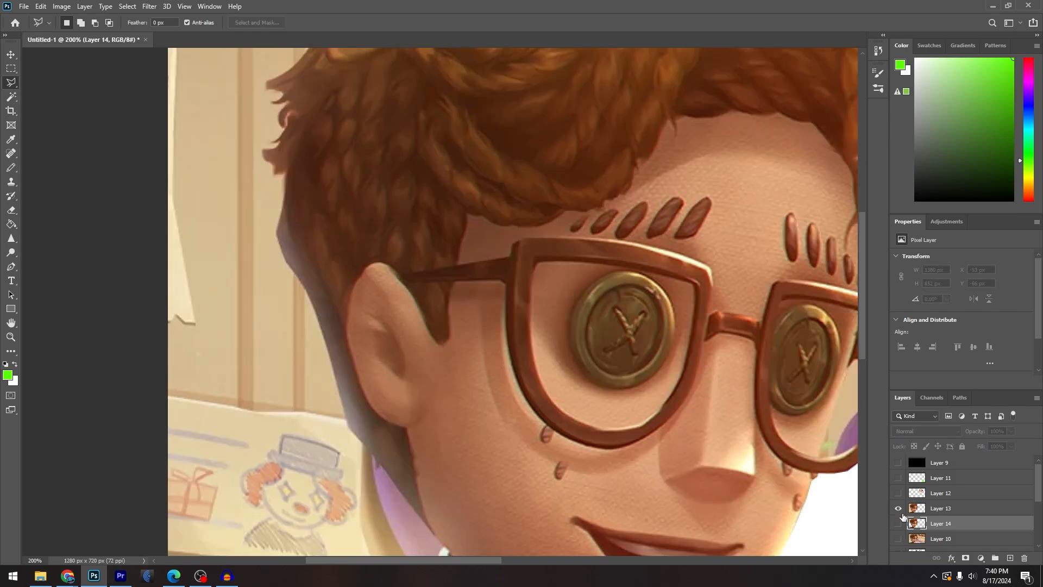
{"action": "left_click", "coordinate": [145, 311]}
{"action": "mouse_move", "coordinate": [120, 574]}
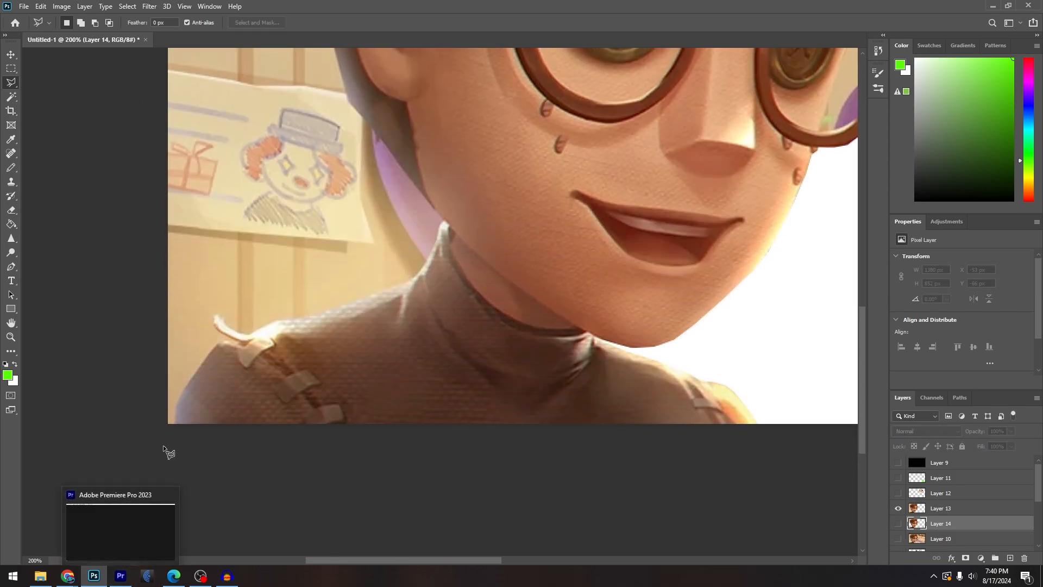
{"action": "key", "text": "ctrl+minus"}
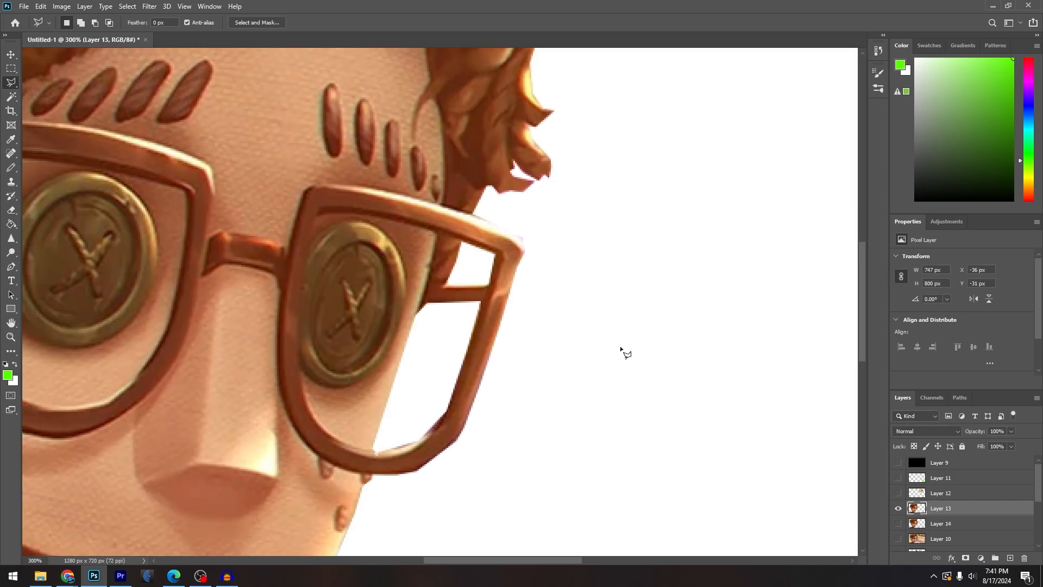
{"action": "key", "text": "ctrl+minus"}
{"action": "key", "text": "ctrl+minus"}
{"action": "key", "text": "ctrl+minus"}
{"action": "key", "text": "ctrl+minus"}
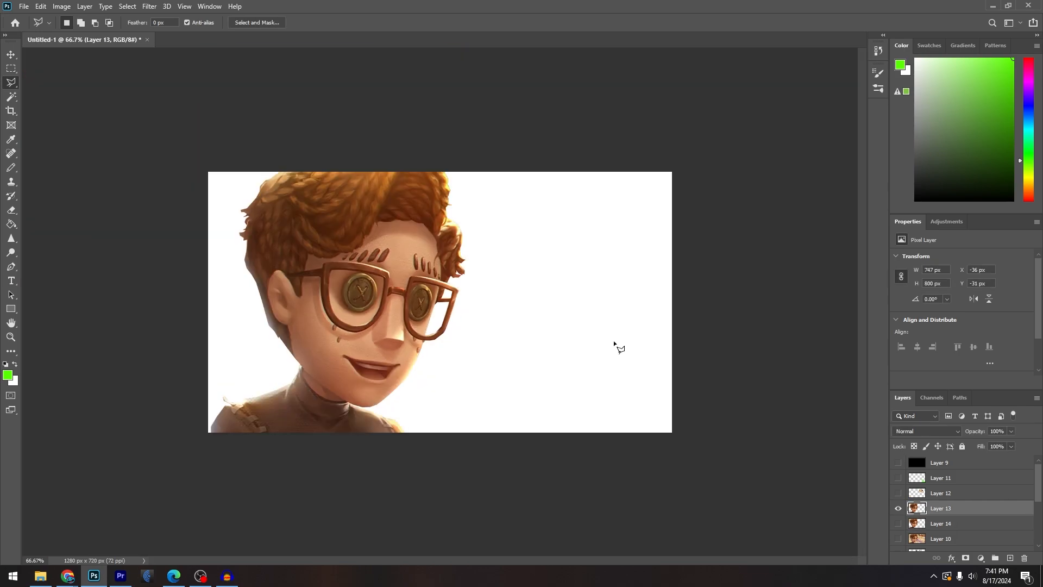
Hide Layer 13 and move Layer 10 directly beneath it, above Layer 14
{"action": "left_click", "coordinate": [898, 507]}
{"action": "left_click", "coordinate": [898, 507]}
{"action": "left_click", "coordinate": [897, 507]}
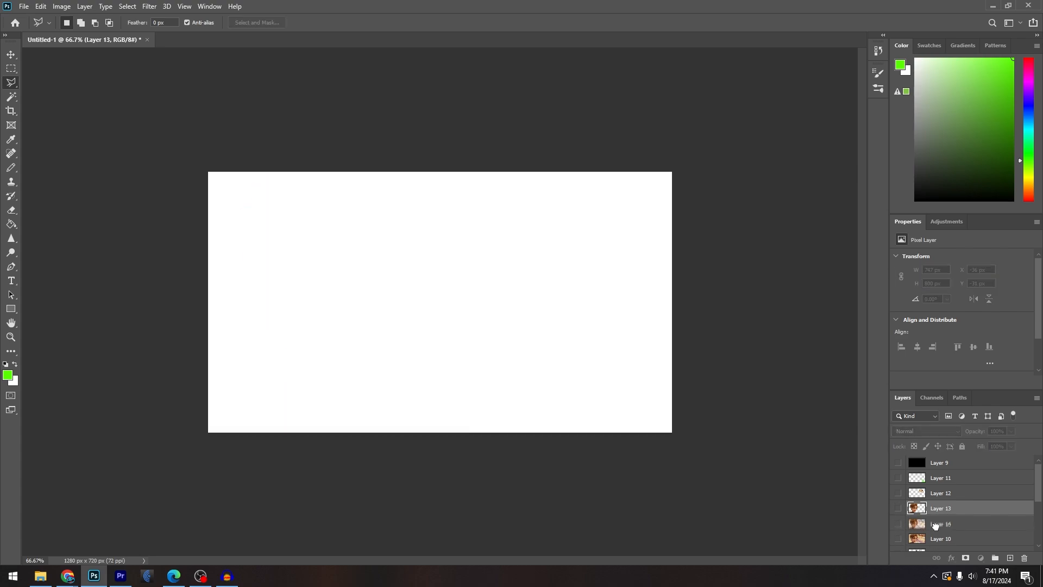
{"action": "left_click", "coordinate": [924, 538]}
{"action": "left_click_drag", "start_coordinate": [936, 536], "coordinate": [934, 524]}
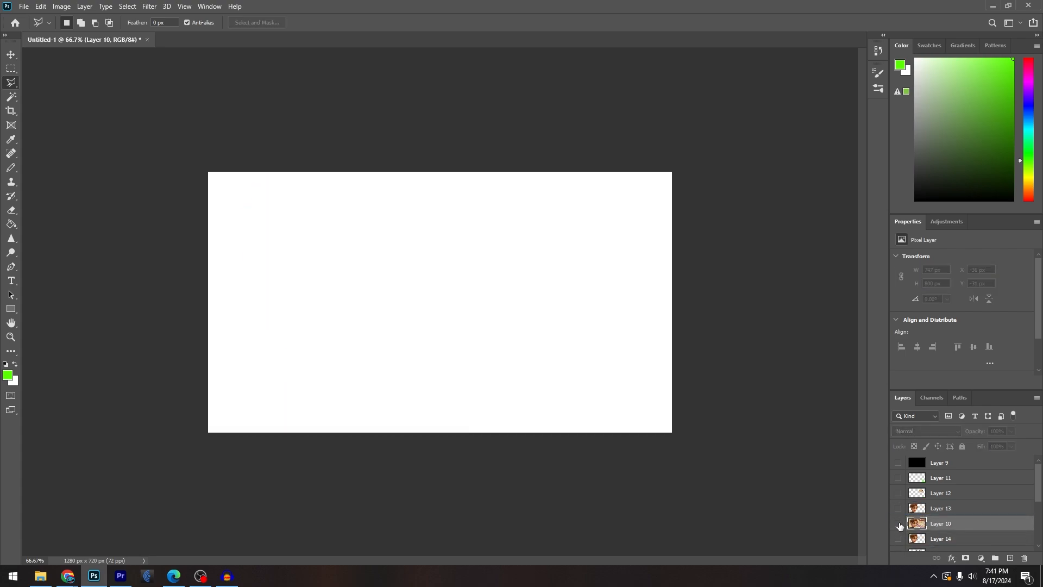
Toggle Layer 10 and Layer 13 to compare the full artwork with the cut-out, leaving only Layer 13 shown
{"action": "left_click", "coordinate": [897, 523]}
{"action": "left_click", "coordinate": [899, 522]}
{"action": "left_click", "coordinate": [898, 508]}
{"action": "left_click", "coordinate": [897, 508]}
{"action": "left_click", "coordinate": [897, 508]}
{"action": "left_click", "coordinate": [898, 508]}
{"action": "left_click", "coordinate": [897, 508]}
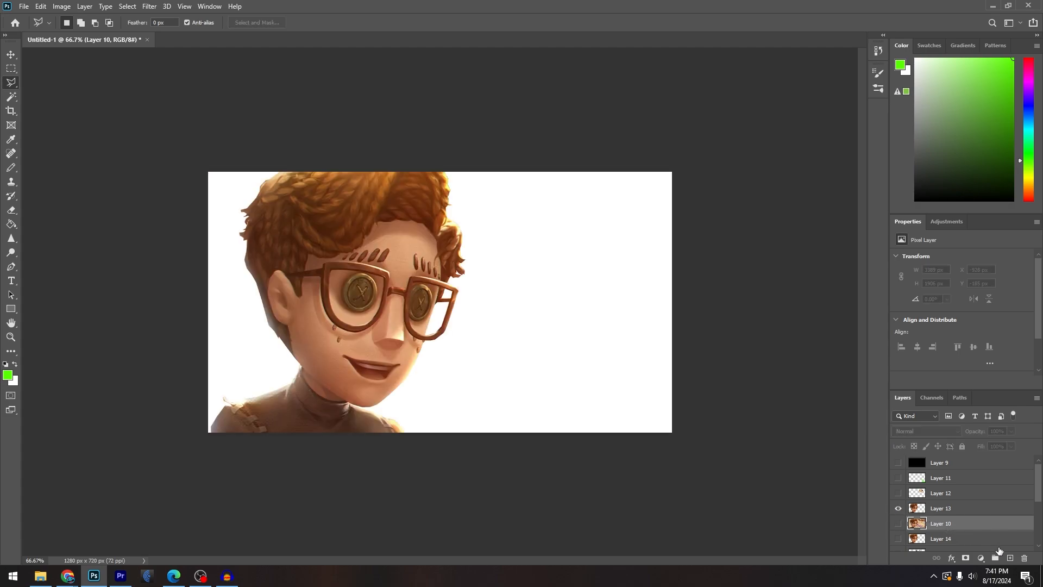
Add two empty layers between Layer 13 and Layer 10, and show Layer 10 as the background
{"action": "left_click", "coordinate": [1010, 558]}
{"action": "left_click", "coordinate": [1010, 558]}
{"action": "scroll", "coordinate": [934, 540], "scroll_direction": "down", "scroll_amount": 1}
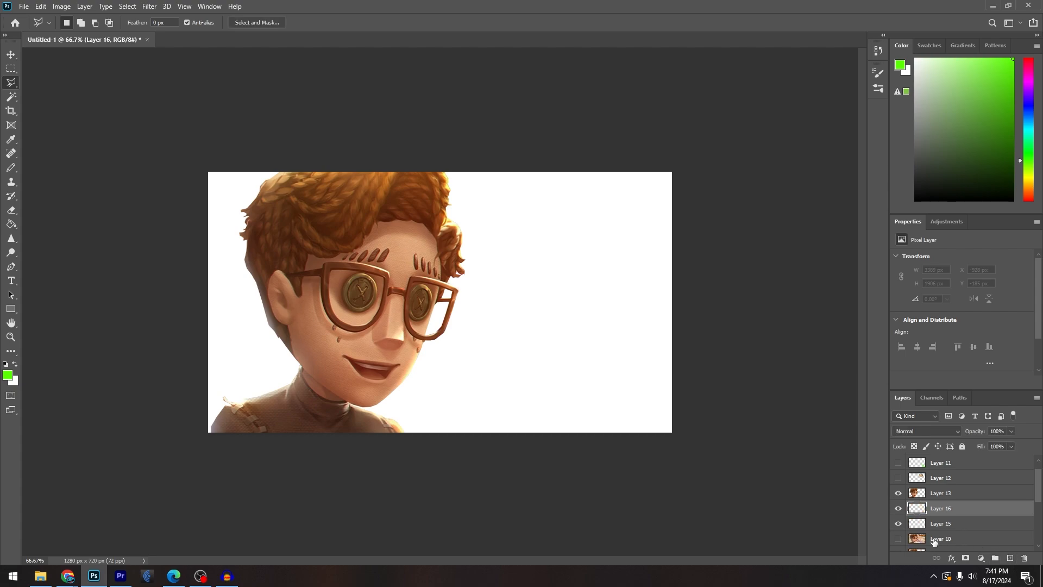
{"action": "left_click", "coordinate": [899, 540]}
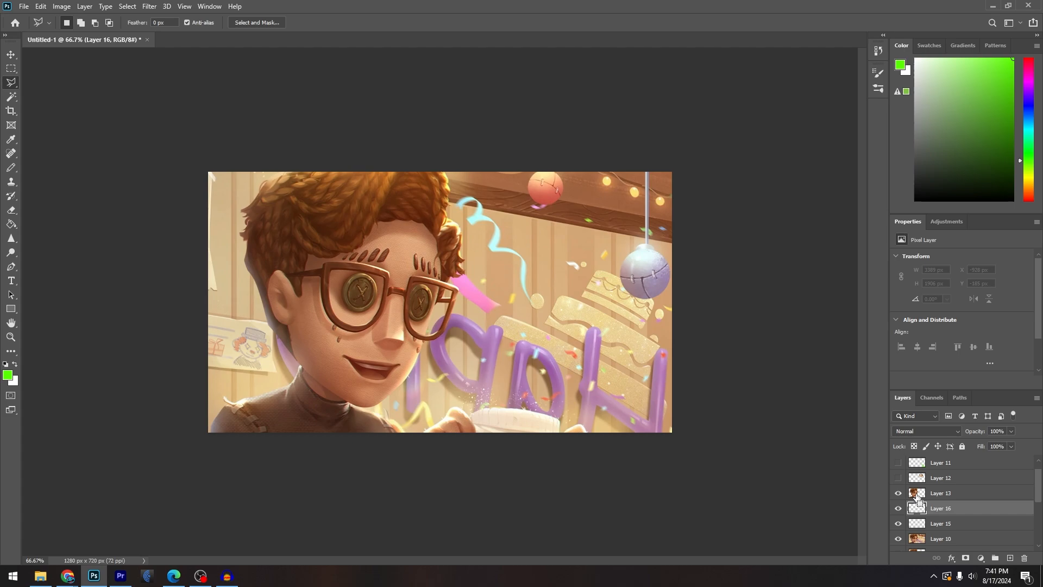
Load the Layer 13 cut-out as a selection with Layer 16 active, and expand it slightly beyond the character's edges
{"action": "left_click", "coordinate": [917, 495], "text": "ctrl"}
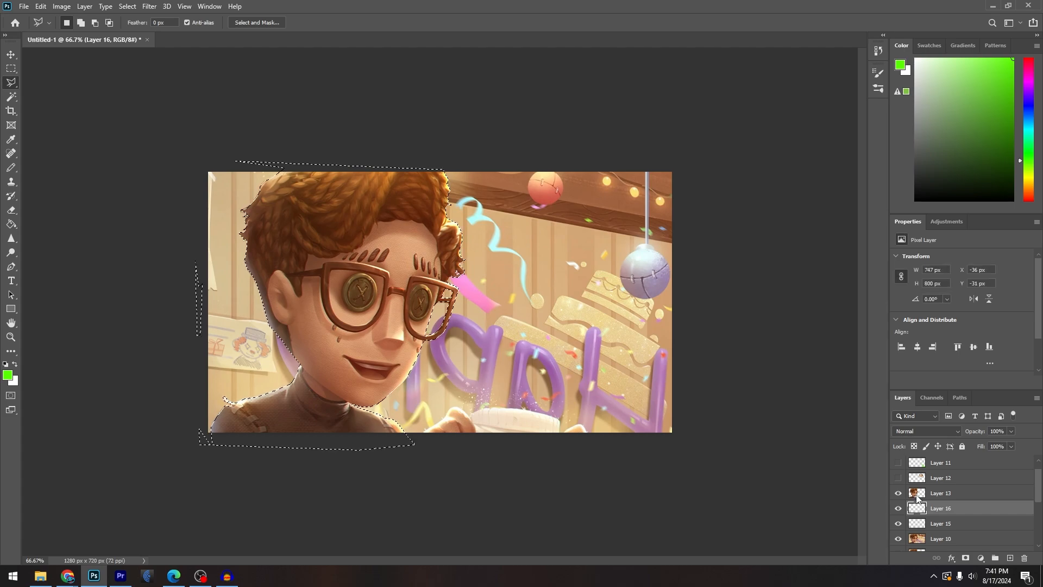
{"action": "left_click", "coordinate": [127, 6]}
{"action": "mouse_move", "coordinate": [166, 160]}
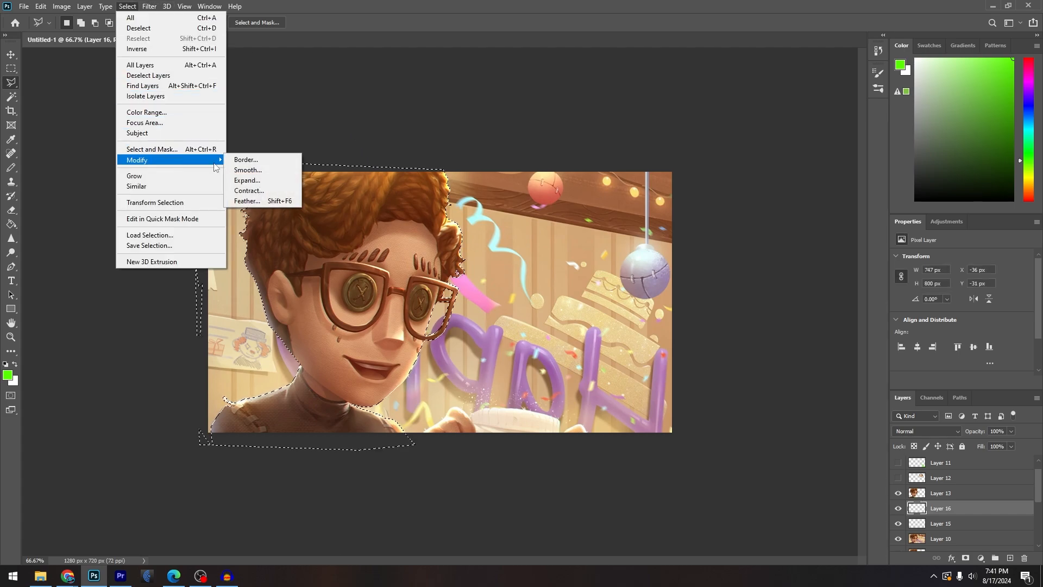
{"action": "left_click", "coordinate": [247, 177]}
{"action": "left_click", "coordinate": [557, 250]}
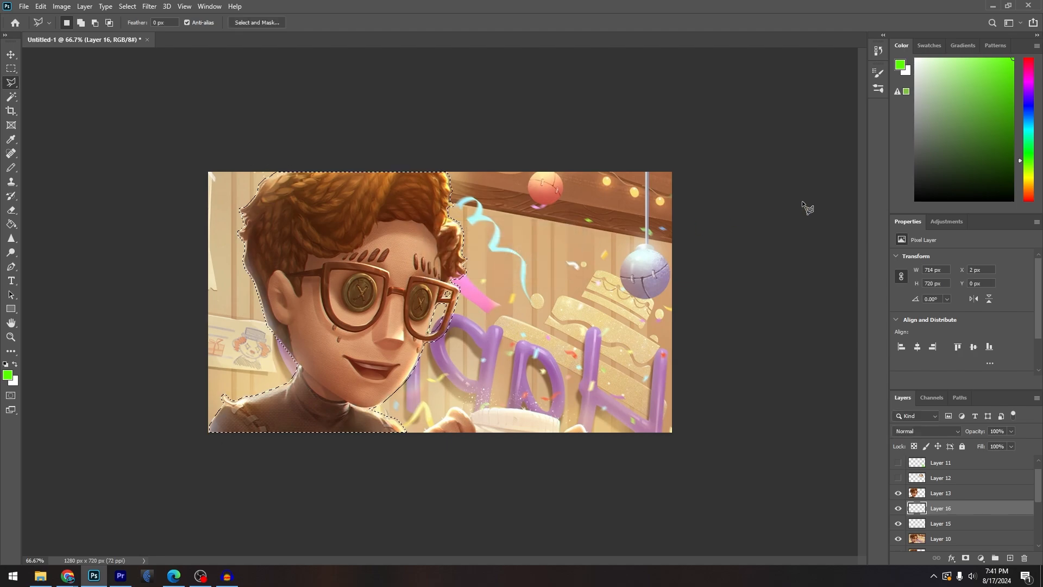
Fill the expanded selection with black on Layer 16 to outline the character, and deselect
{"action": "key", "text": "d"}
{"action": "left_click", "coordinate": [12, 223]}
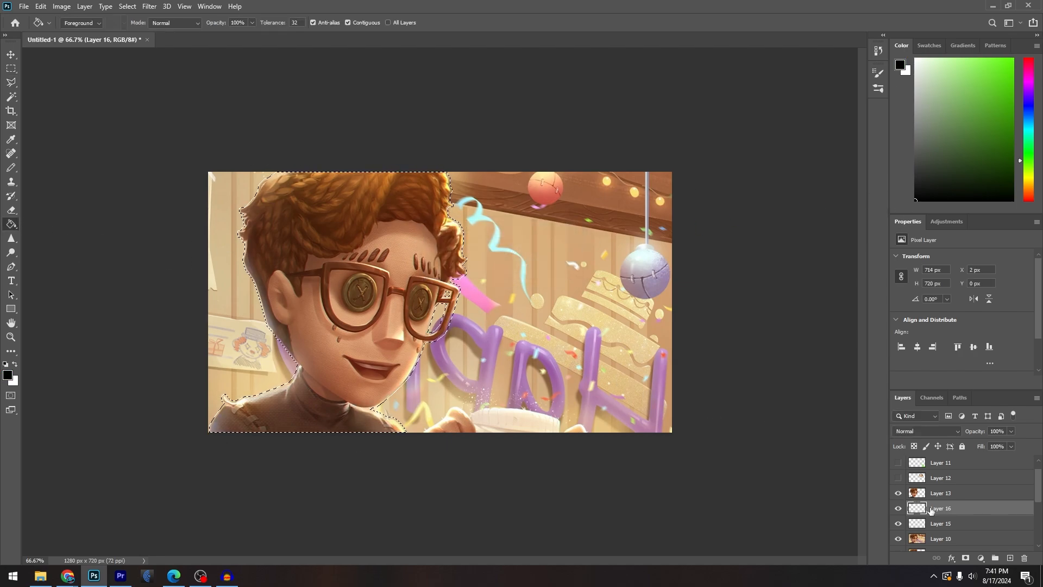
{"action": "left_click", "coordinate": [366, 334]}
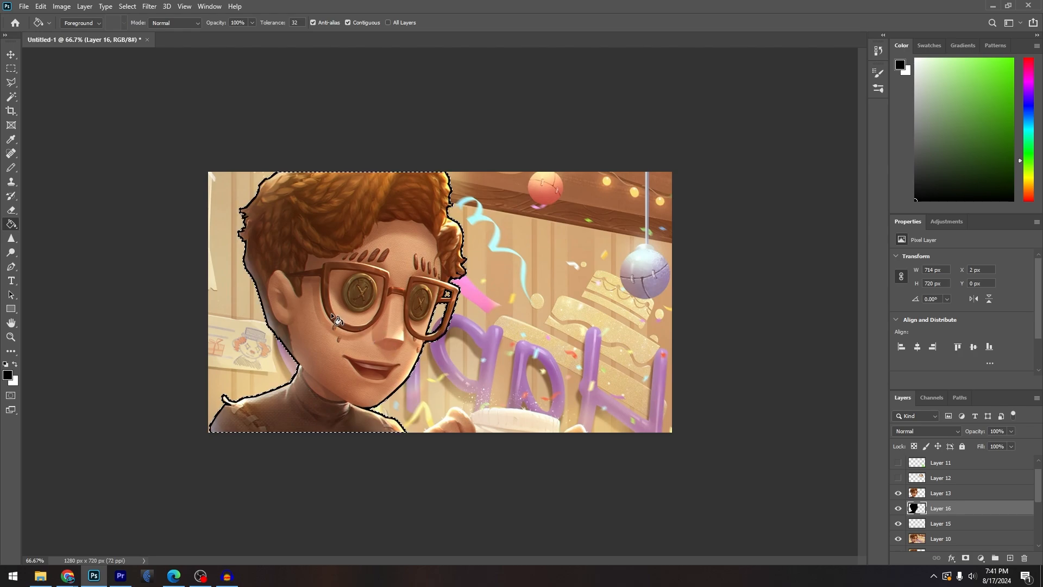
{"action": "key", "text": "ctrl+d"}
{"action": "key", "text": "l"}
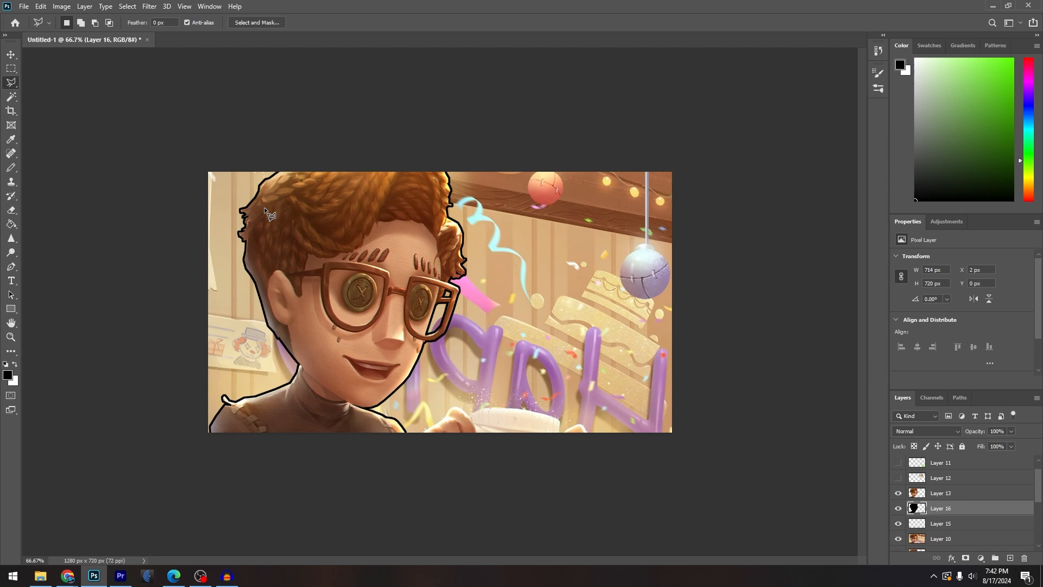
Switch to Chrome, preview several Doctor images in the search results, and open the Identity V Wiki full-body walking pose
{"action": "key", "text": "alt+Tab"}
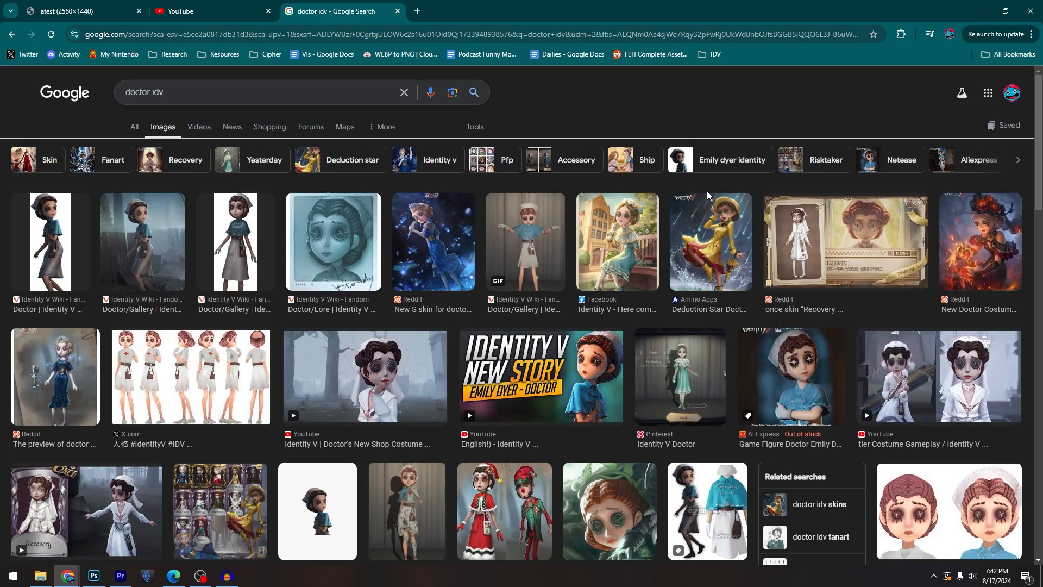
{"action": "left_click", "coordinate": [53, 262]}
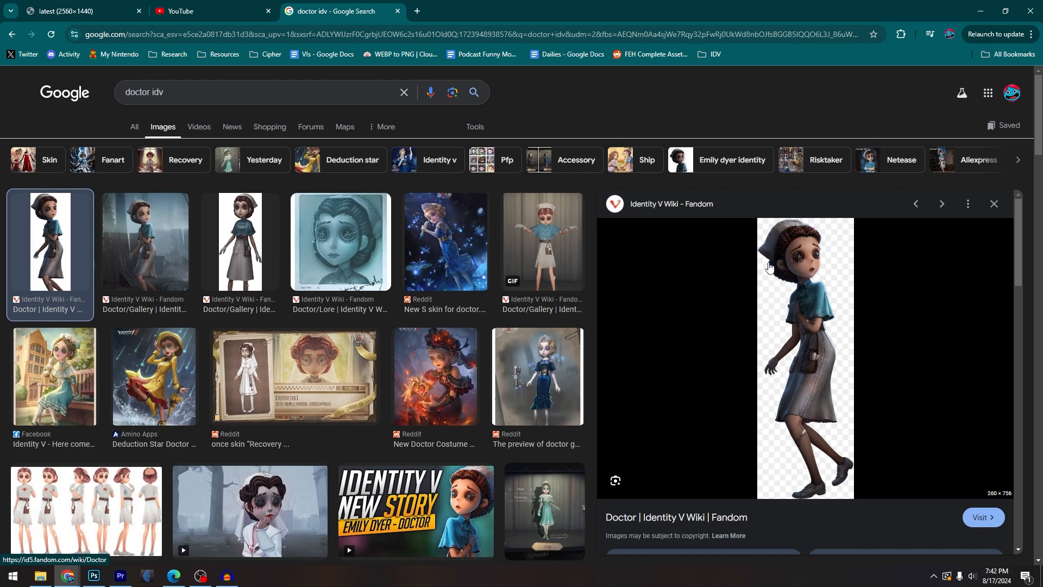
{"action": "left_click", "coordinate": [247, 239]}
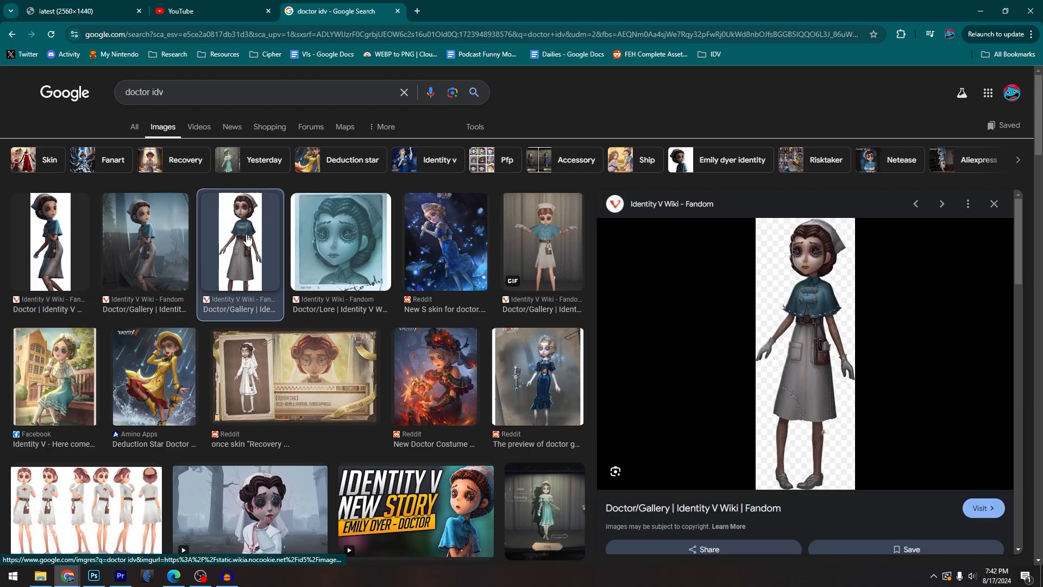
{"action": "scroll", "coordinate": [629, 326], "scroll_direction": "down", "scroll_amount": 10}
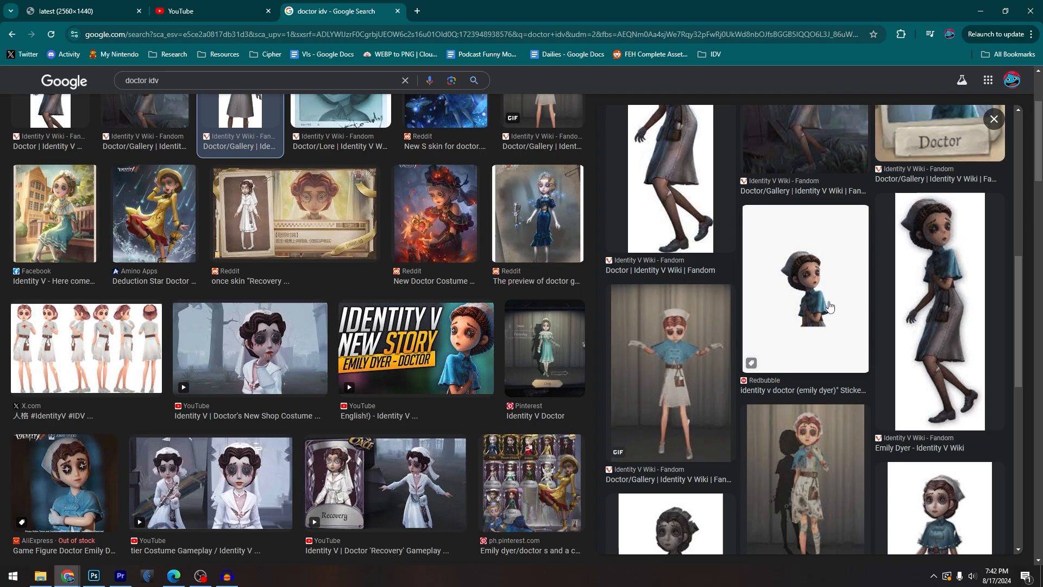
{"action": "left_click", "coordinate": [826, 310]}
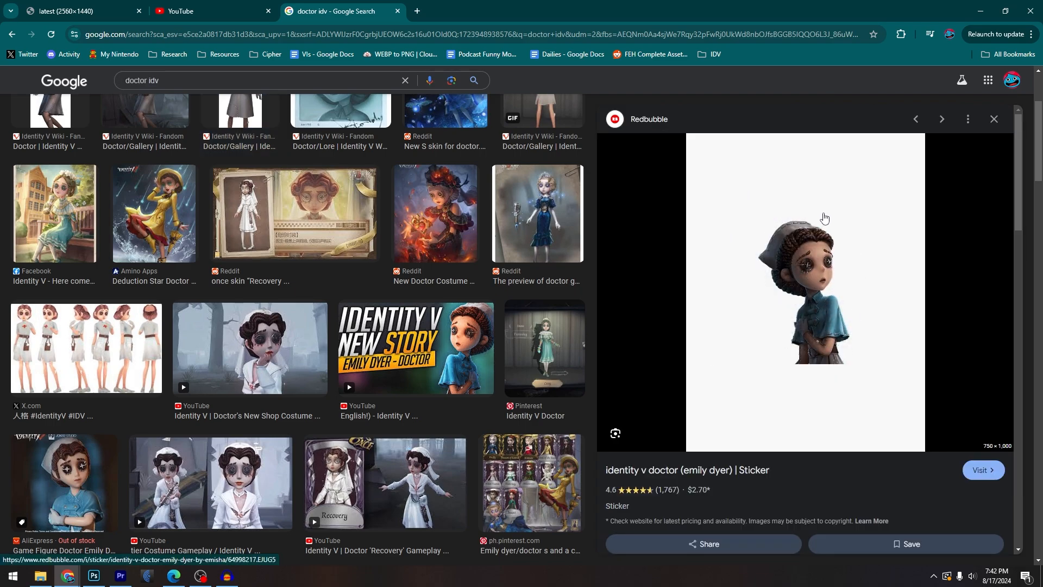
{"action": "scroll", "coordinate": [62, 214], "scroll_direction": "up", "scroll_amount": 3}
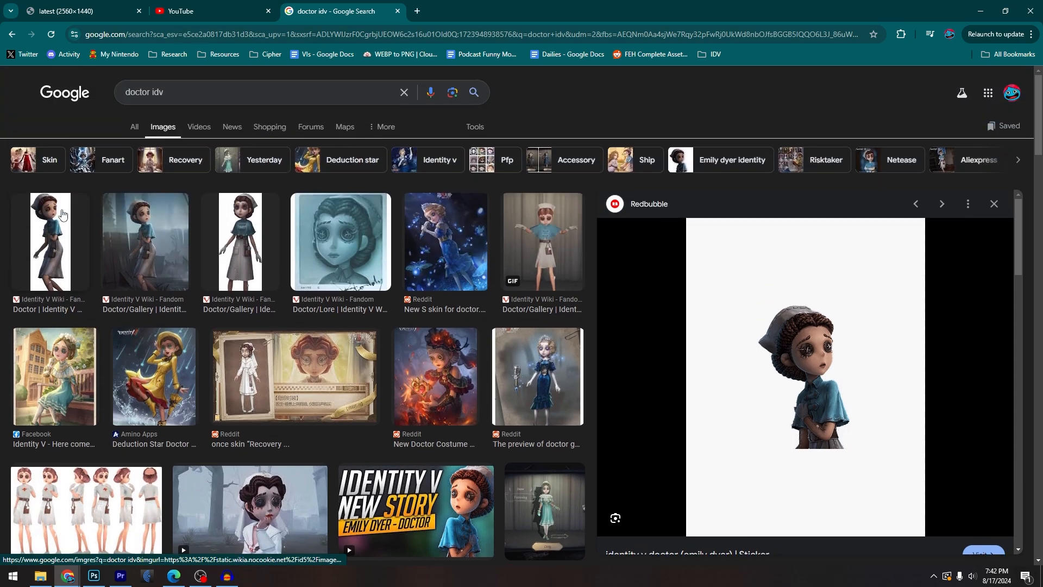
{"action": "left_click", "coordinate": [52, 239]}
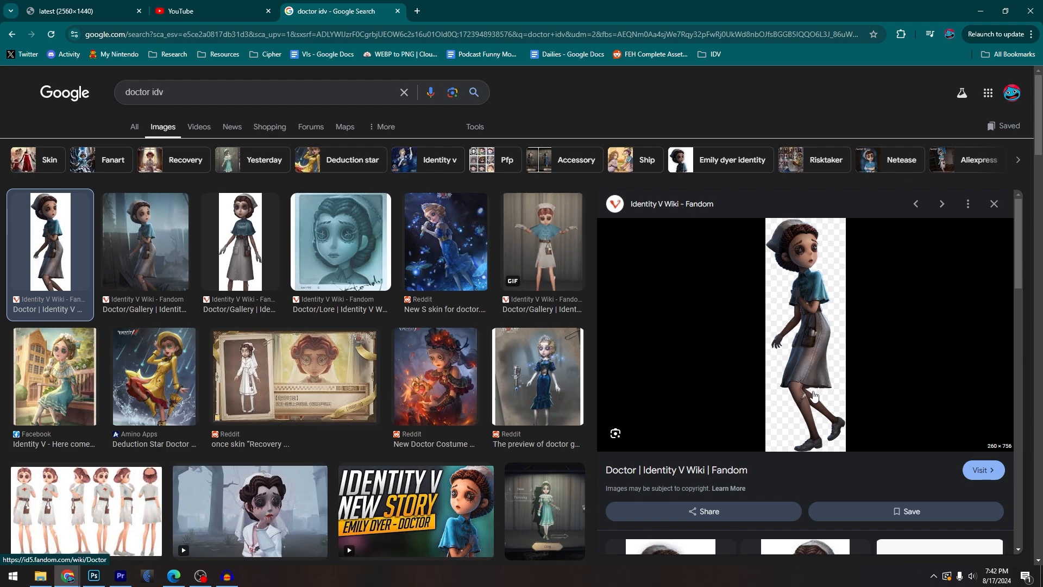
{"action": "right_click", "coordinate": [801, 304]}
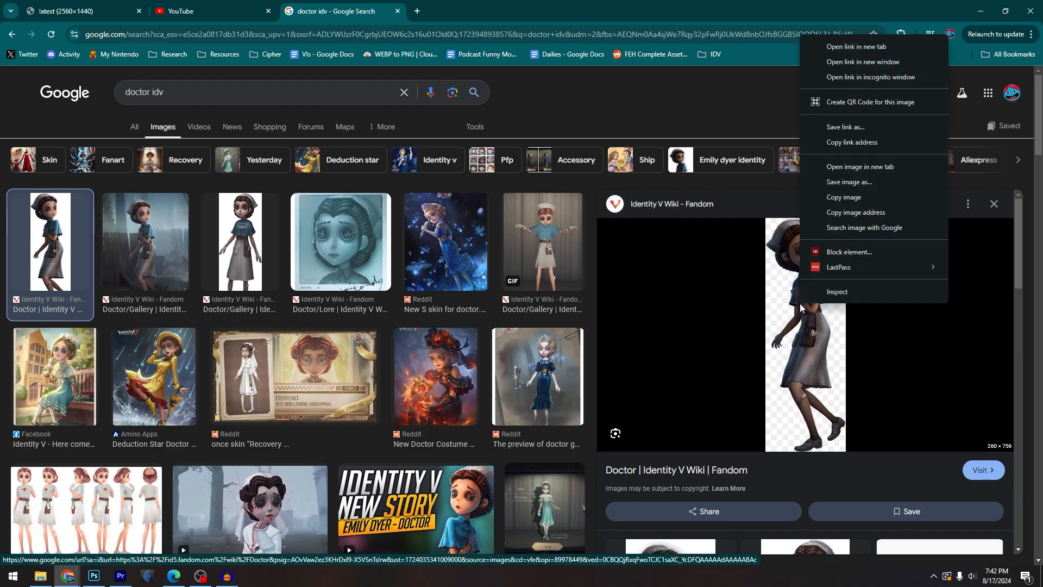
{"action": "left_click", "coordinate": [846, 180]}
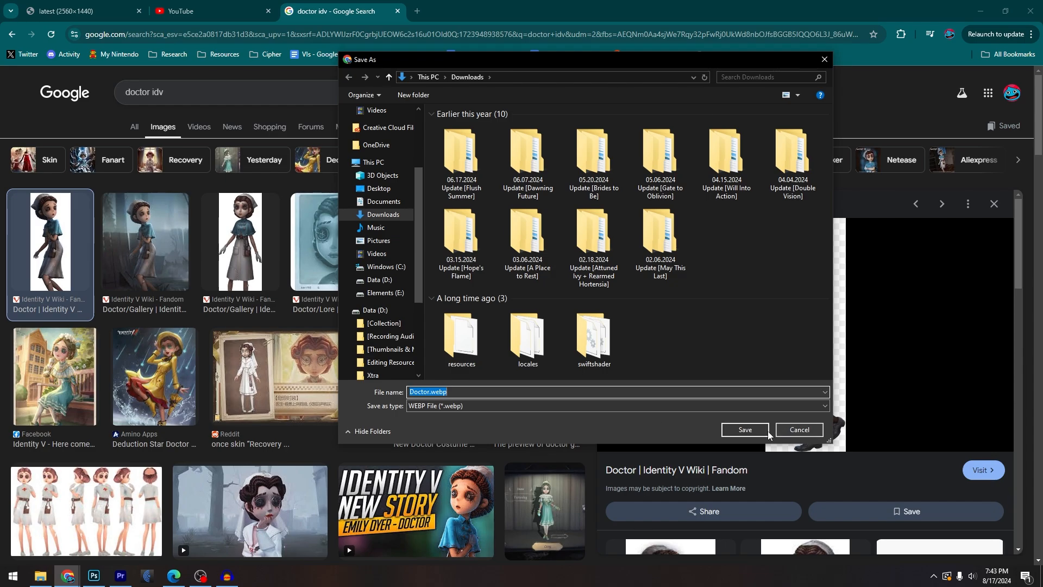
{"action": "left_click", "coordinate": [801, 429]}
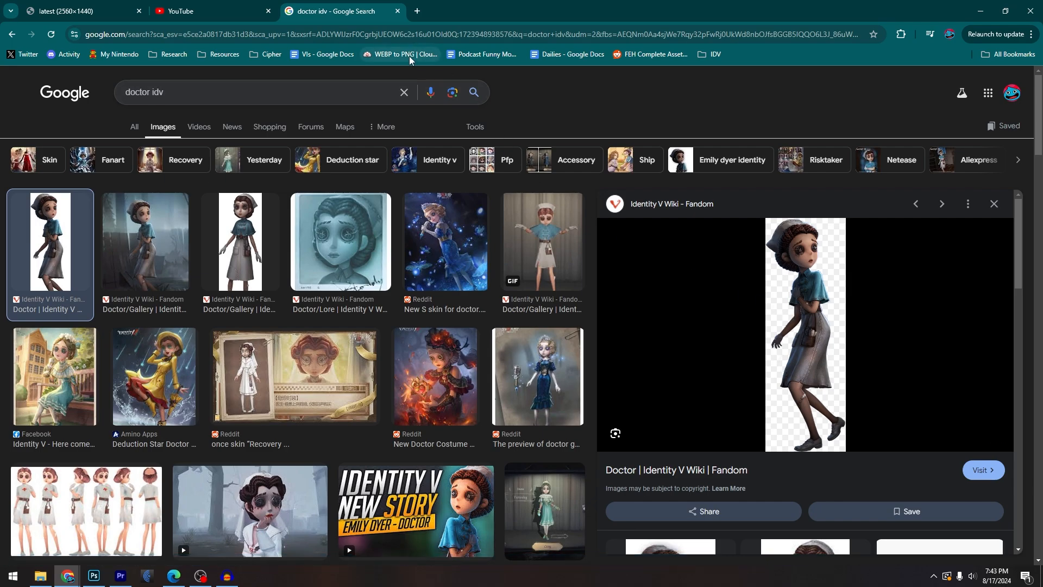
Open the CloudConvert WEBP to PNG converter, load the Doctor image from the search results, and convert it to PNG
{"action": "left_click_drag", "start_coordinate": [400, 59], "coordinate": [486, 4]}
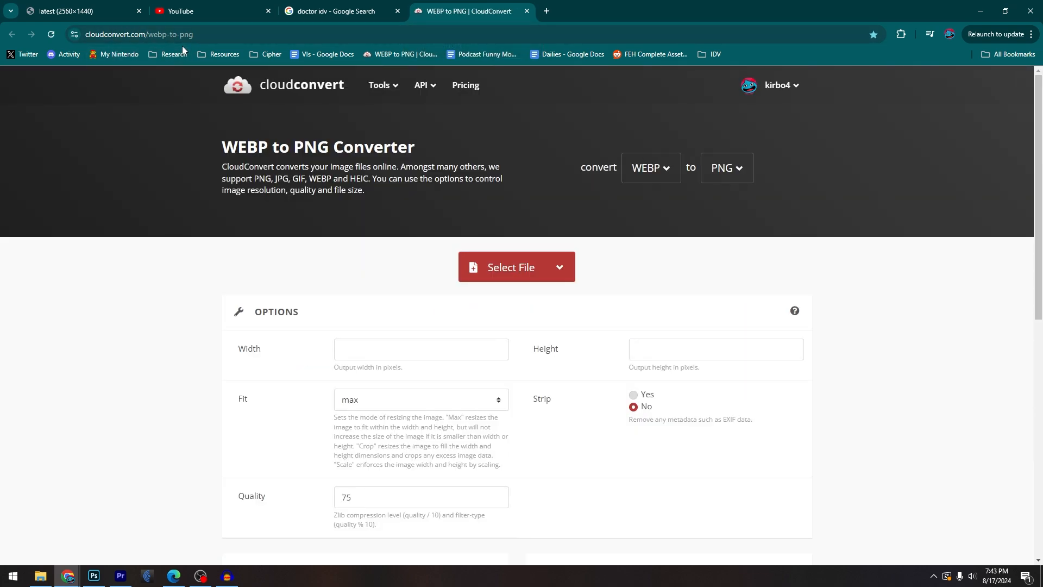
{"action": "left_click", "coordinate": [401, 4]}
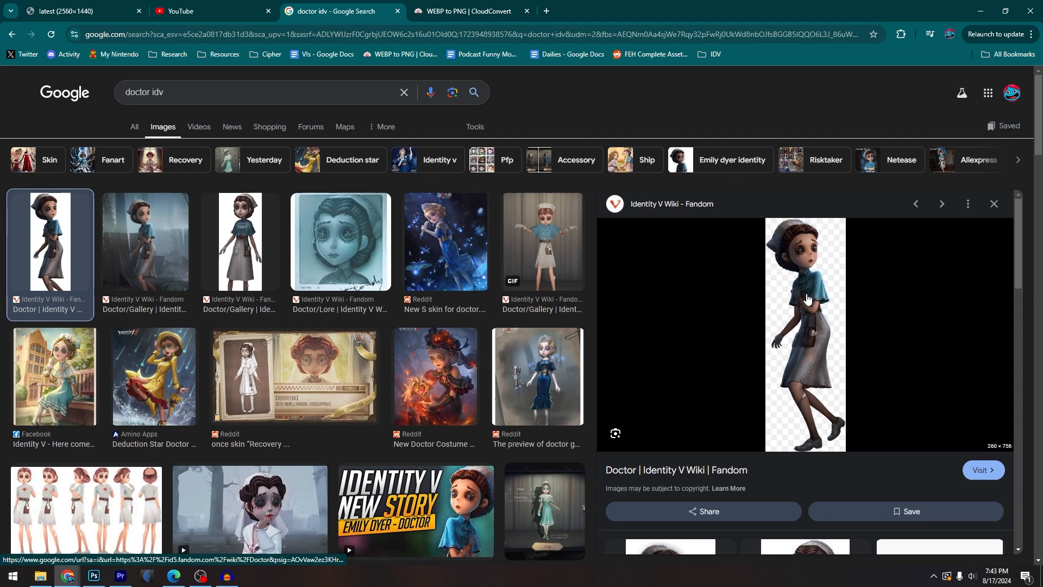
{"action": "left_click_drag", "start_coordinate": [759, 259], "coordinate": [535, 269]}
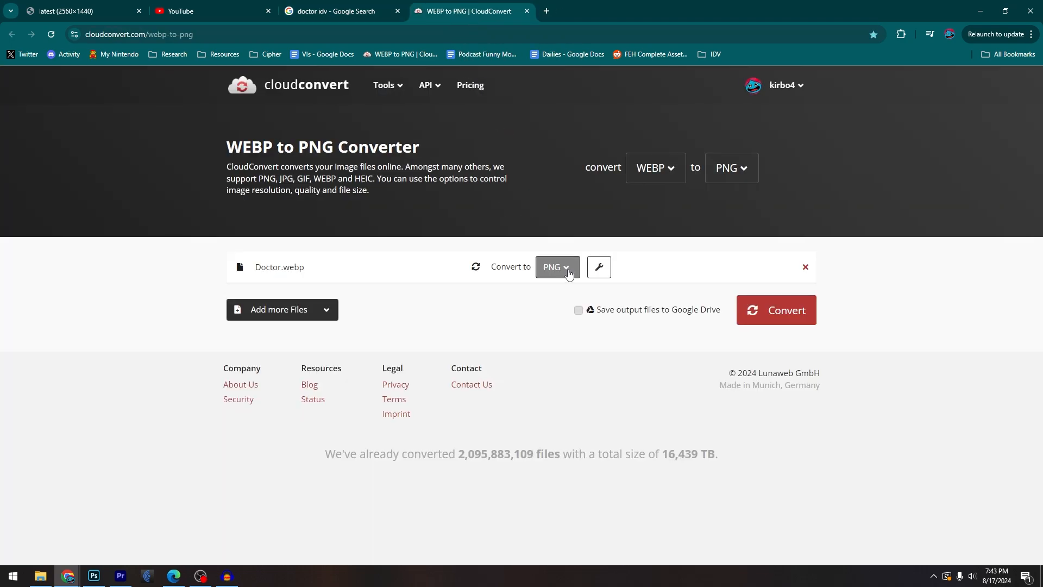
{"action": "left_click", "coordinate": [779, 320]}
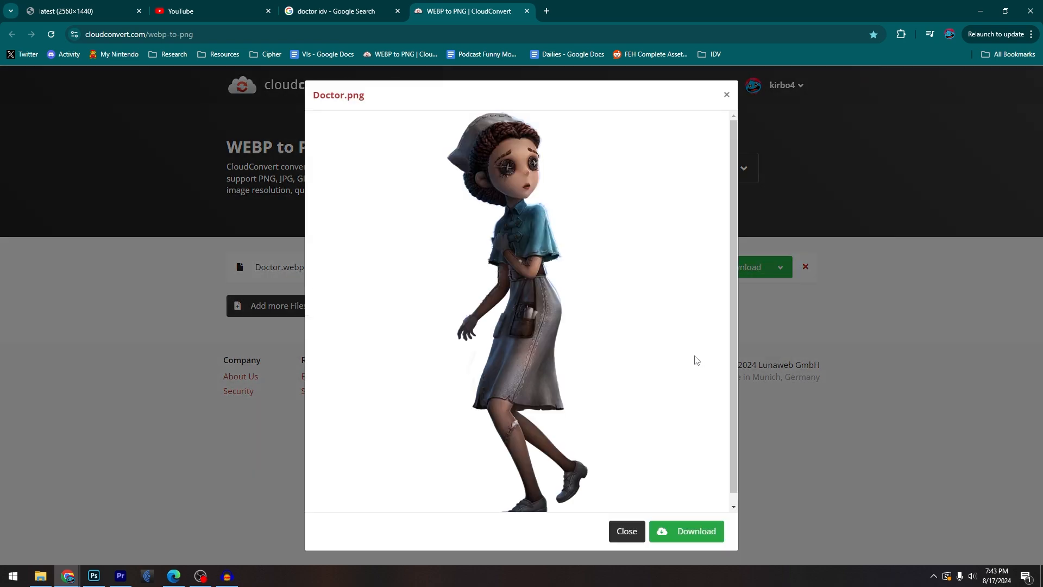
Download the converted PNG and place Doctor (1).png in the Photoshop document, to the right of the outlined character
{"action": "left_click", "coordinate": [693, 530]}
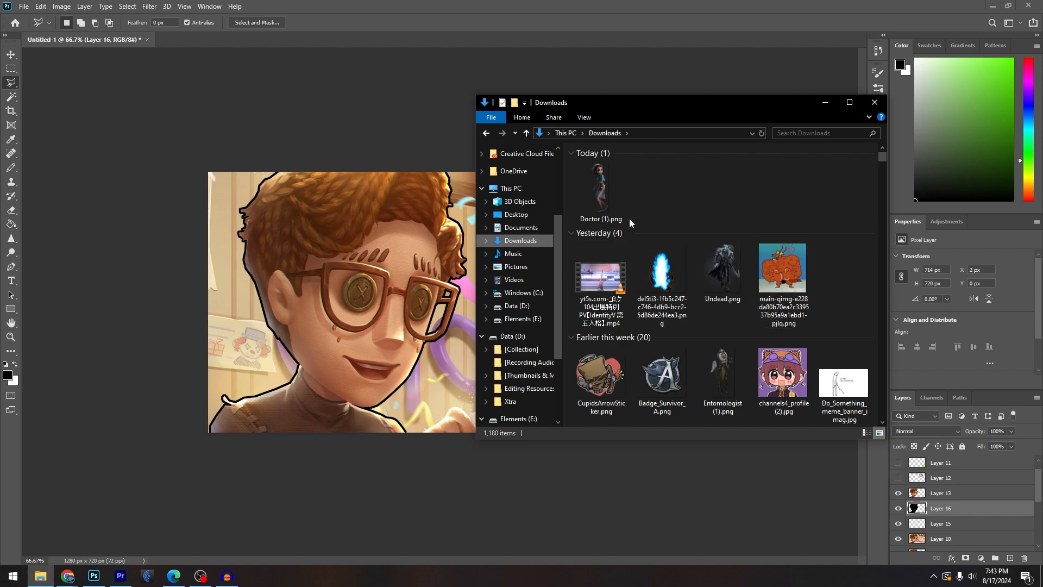
{"action": "left_click_drag", "start_coordinate": [606, 190], "coordinate": [378, 299]}
{"action": "left_click_drag", "start_coordinate": [479, 290], "coordinate": [578, 270]}
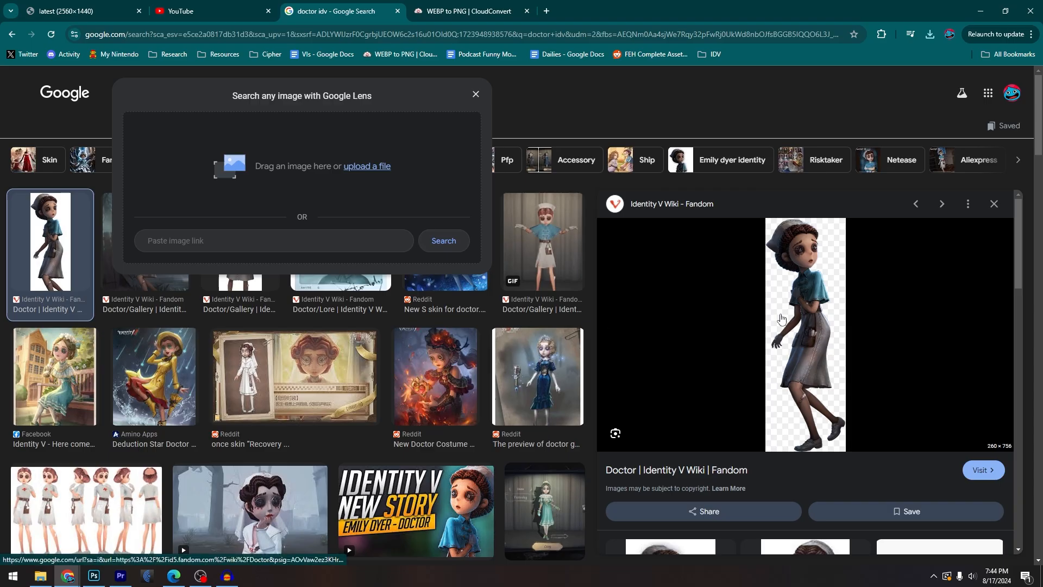
Copy the Doctor image directly from the Google preview and paste it into the Photoshop document as a new layer
{"action": "right_click", "coordinate": [810, 312]}
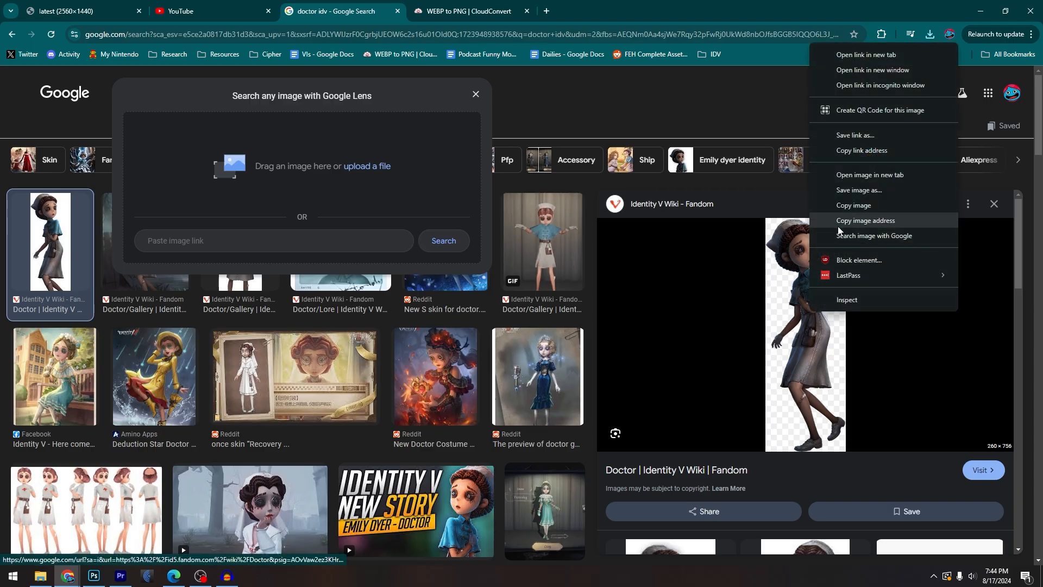
{"action": "left_click", "coordinate": [844, 206]}
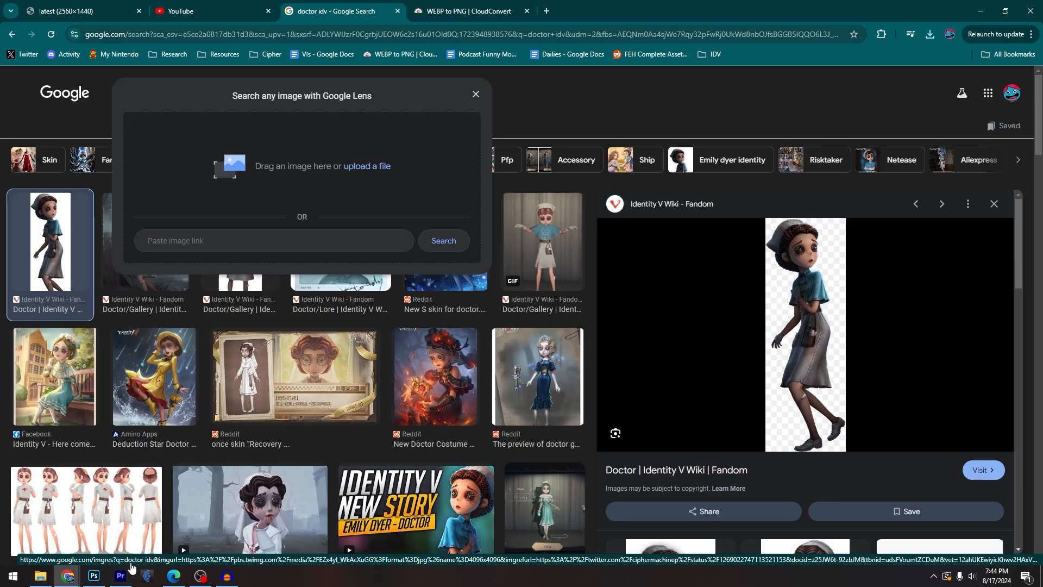
{"action": "left_click", "coordinate": [94, 576]}
{"action": "key", "text": "ctrl+v"}
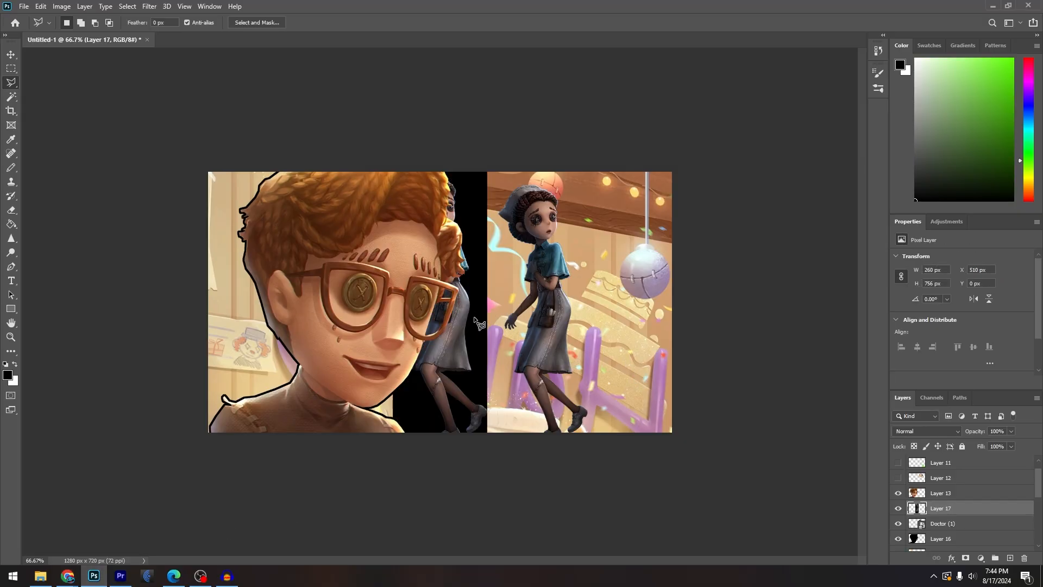
{"action": "left_click", "coordinate": [512, 314]}
{"action": "key", "text": "Escape"}
{"action": "key", "text": "v"}
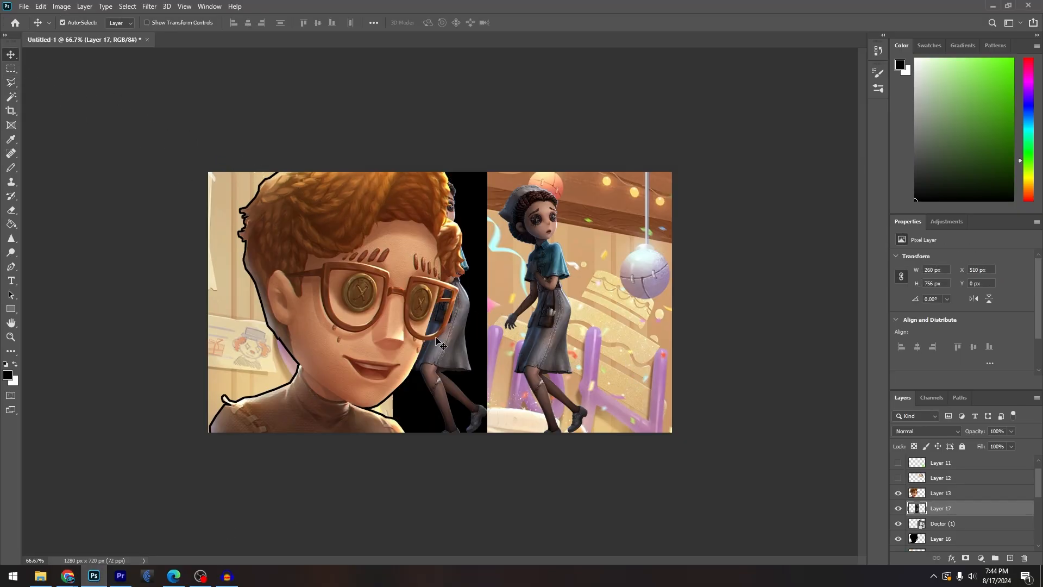
Place the pasted Doctor with the black background and the transparent Doctor side by side to the right of the character for comparison
{"action": "left_click_drag", "start_coordinate": [455, 372], "coordinate": [603, 384]}
{"action": "left_click_drag", "start_coordinate": [594, 339], "coordinate": [622, 338]}
{"action": "left_click_drag", "start_coordinate": [545, 304], "coordinate": [505, 319]}
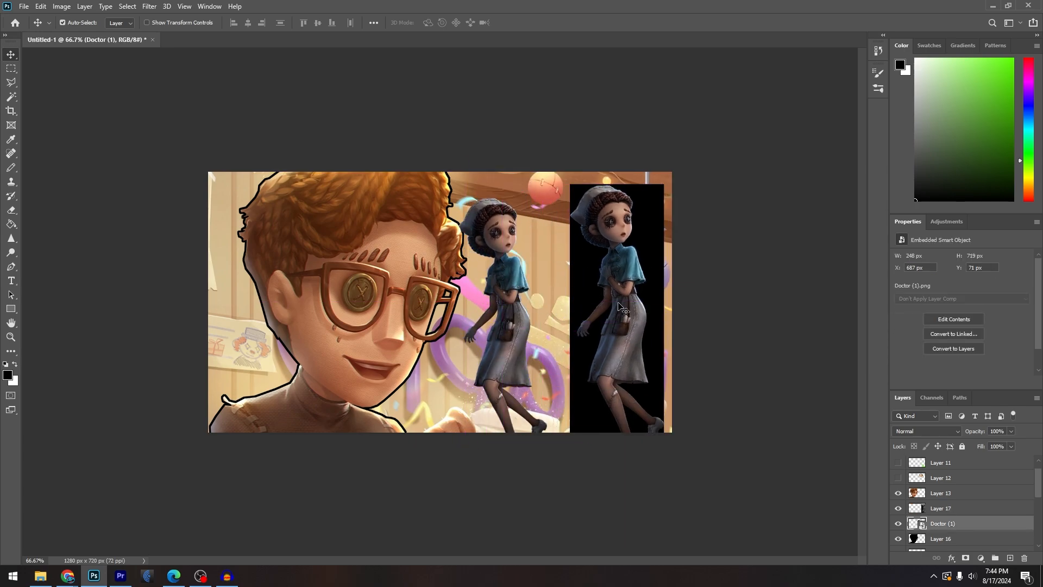
{"action": "left_click_drag", "start_coordinate": [621, 301], "coordinate": [607, 294]}
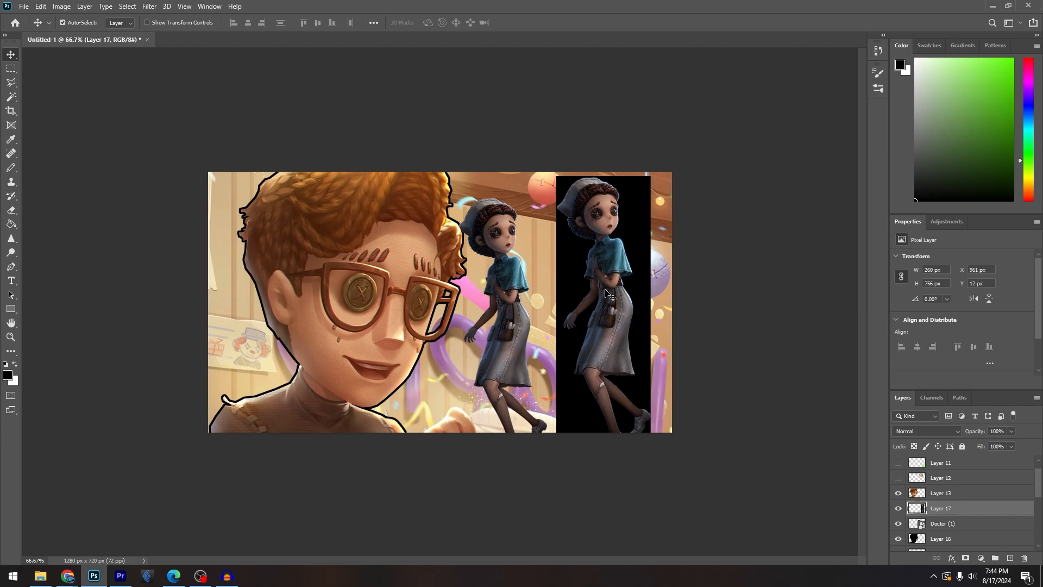
{"action": "left_click_drag", "start_coordinate": [512, 290], "coordinate": [522, 308]}
Delete both Doctor layers from the document, keeping the background artwork in place
{"action": "left_click", "coordinate": [548, 316]}
{"action": "key", "text": "Delete"}
{"action": "left_click", "coordinate": [575, 356]}
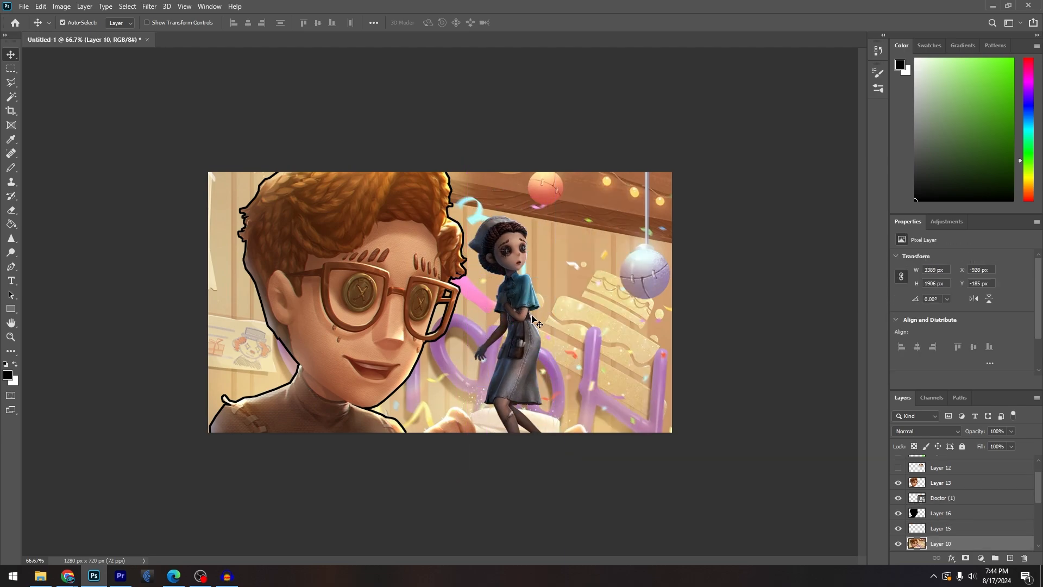
{"action": "key", "text": "Delete"}
{"action": "key", "text": "ctrl+z"}
{"action": "left_click", "coordinate": [520, 330]}
{"action": "key", "text": "Delete"}
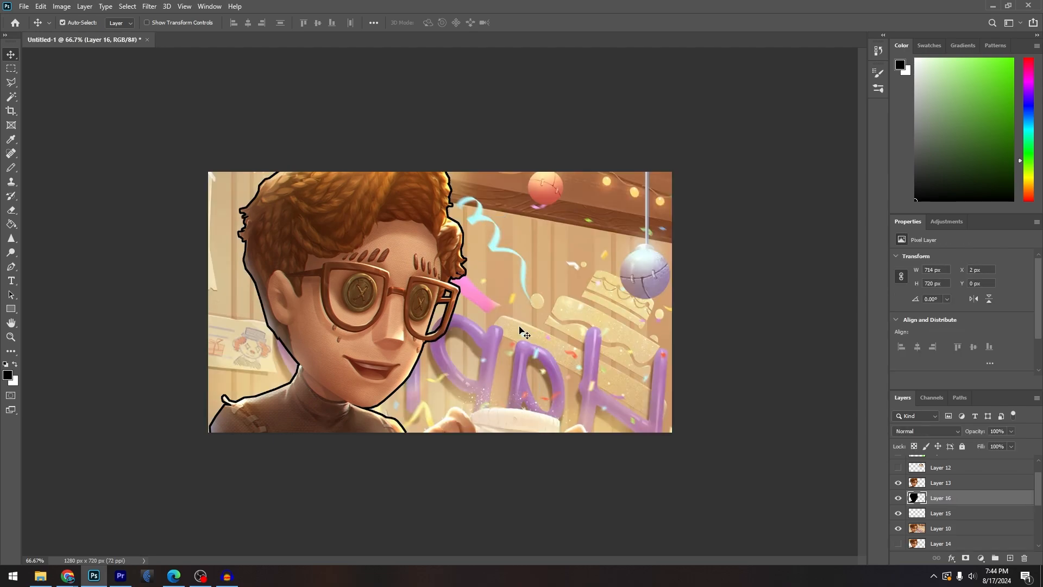
Load the black silhouette on Layer 16 as a selection and expand it outward
{"action": "left_click", "coordinate": [916, 498], "text": "ctrl"}
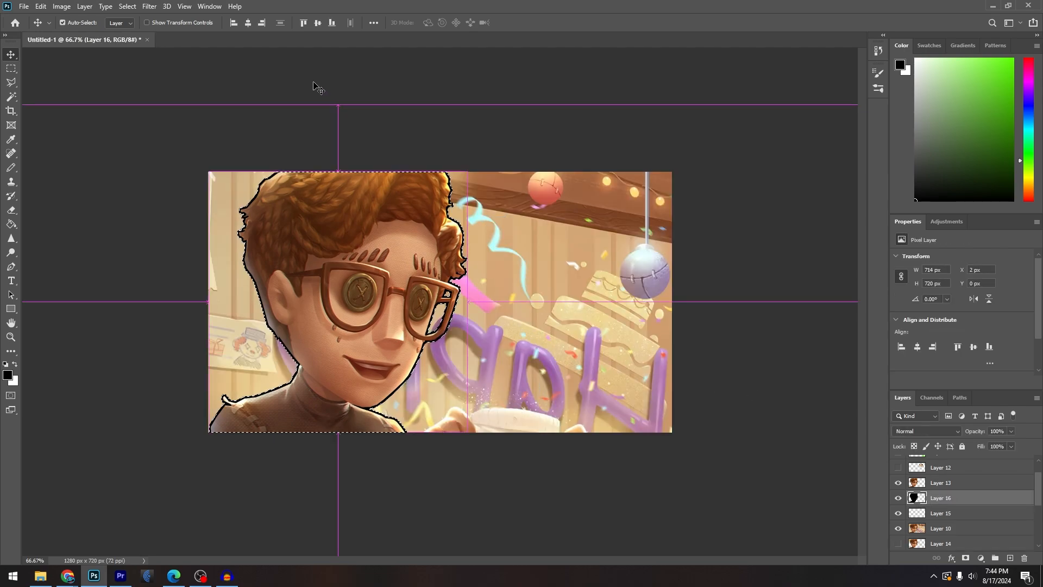
{"action": "left_click", "coordinate": [127, 6]}
{"action": "mouse_move", "coordinate": [179, 159]}
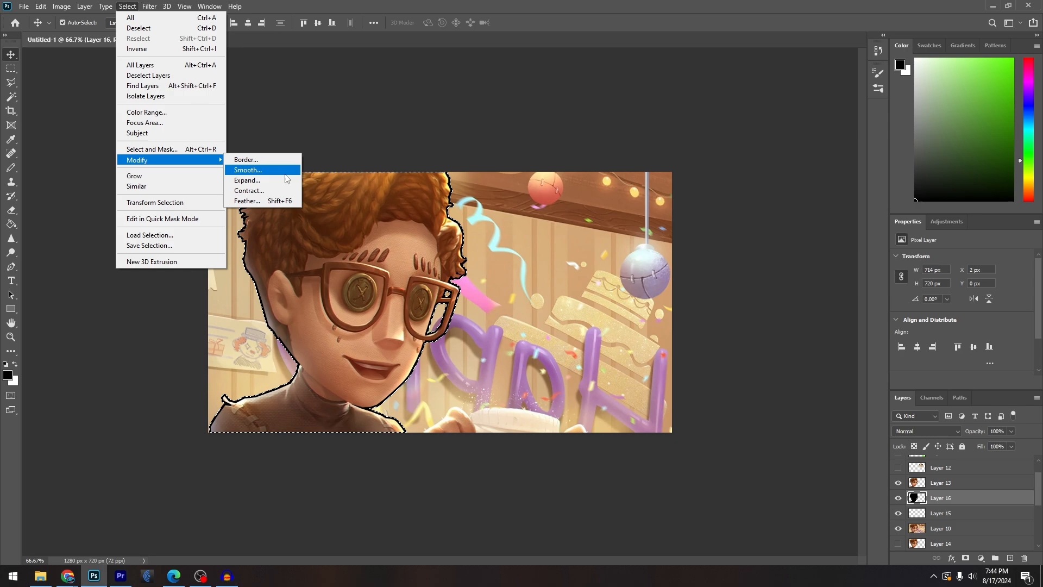
{"action": "left_click", "coordinate": [249, 180]}
{"action": "left_click", "coordinate": [562, 252]}
Fill the expanded silhouette selection with white on Layer 15 beneath the black outline, and deselect
{"action": "key", "text": "x"}
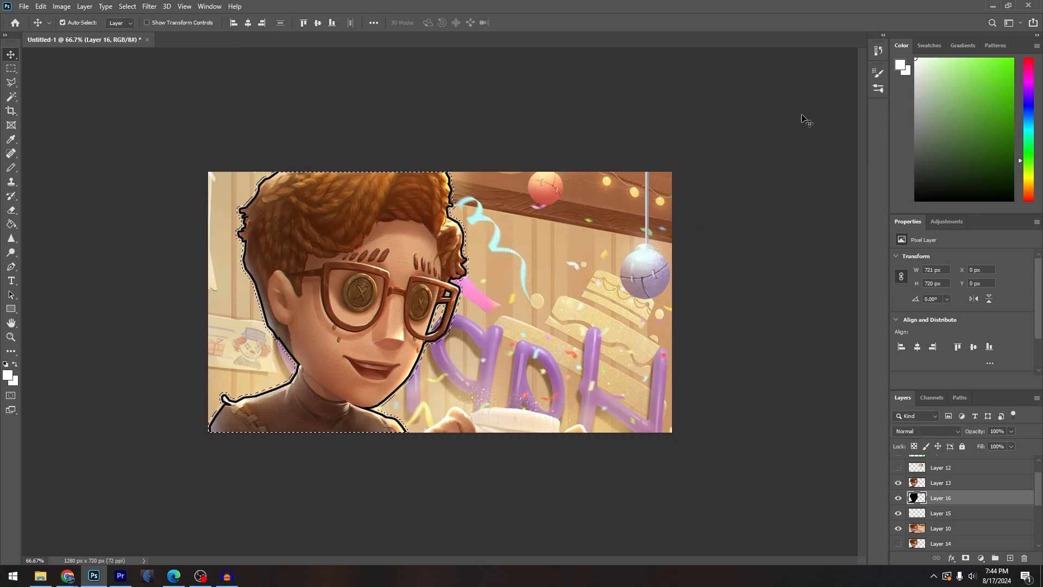
{"action": "left_click", "coordinate": [902, 511]}
{"action": "left_click", "coordinate": [11, 224]}
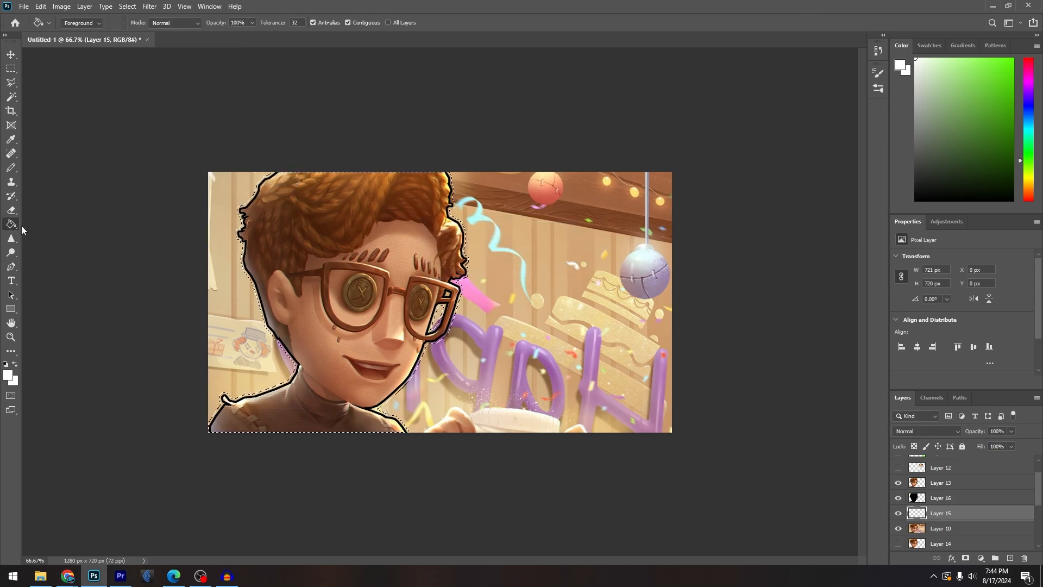
{"action": "key", "text": "ctrl+d"}
{"action": "left_click", "coordinate": [11, 82]}
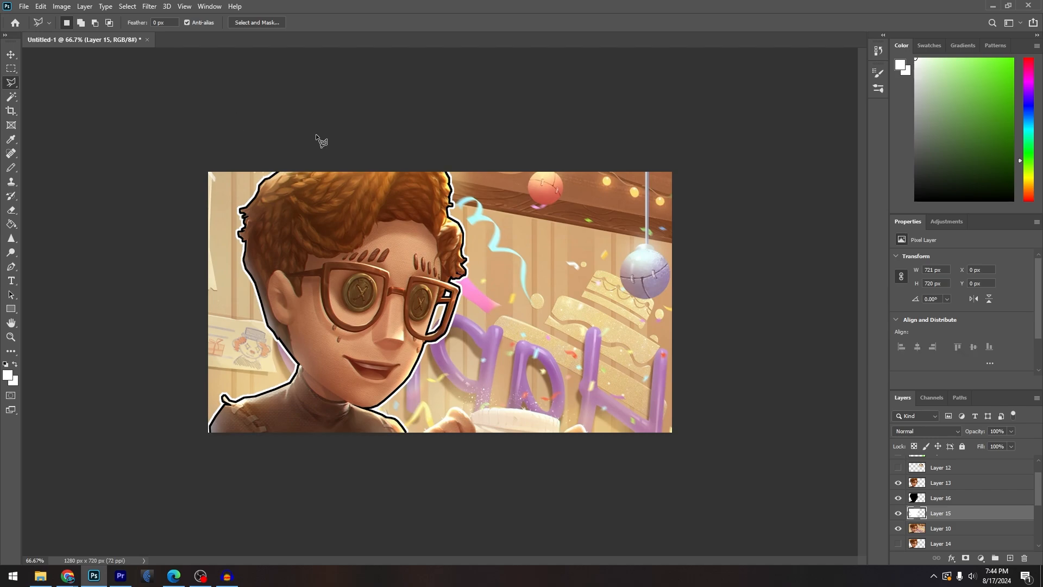
Add a Hue/Saturation adjustment layer above Layer 11 and set its saturation to +40
{"action": "scroll", "coordinate": [959, 499], "scroll_direction": "up", "scroll_amount": 2}
{"action": "left_click", "coordinate": [960, 479]}
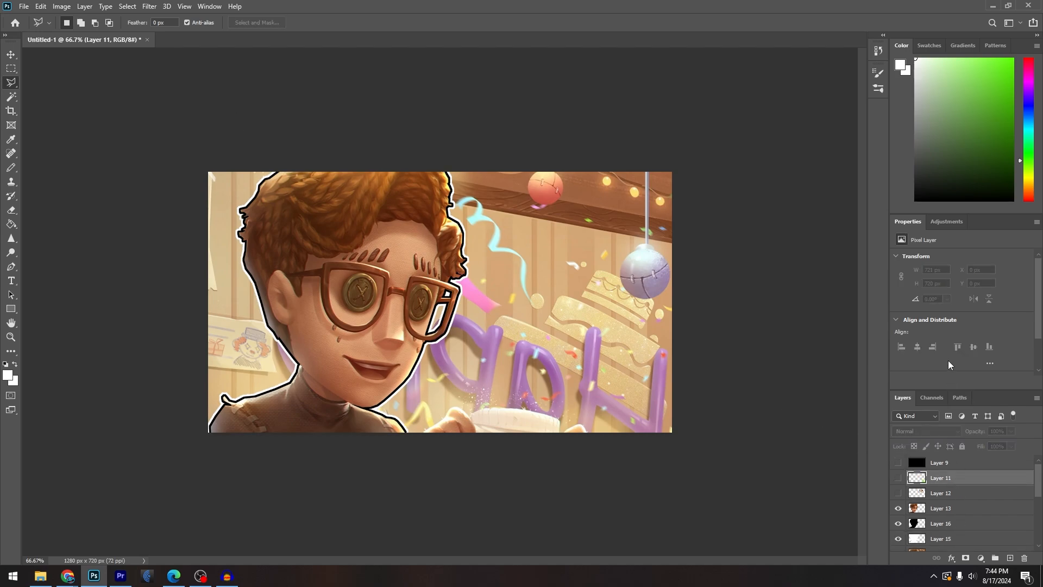
{"action": "left_click", "coordinate": [945, 222]}
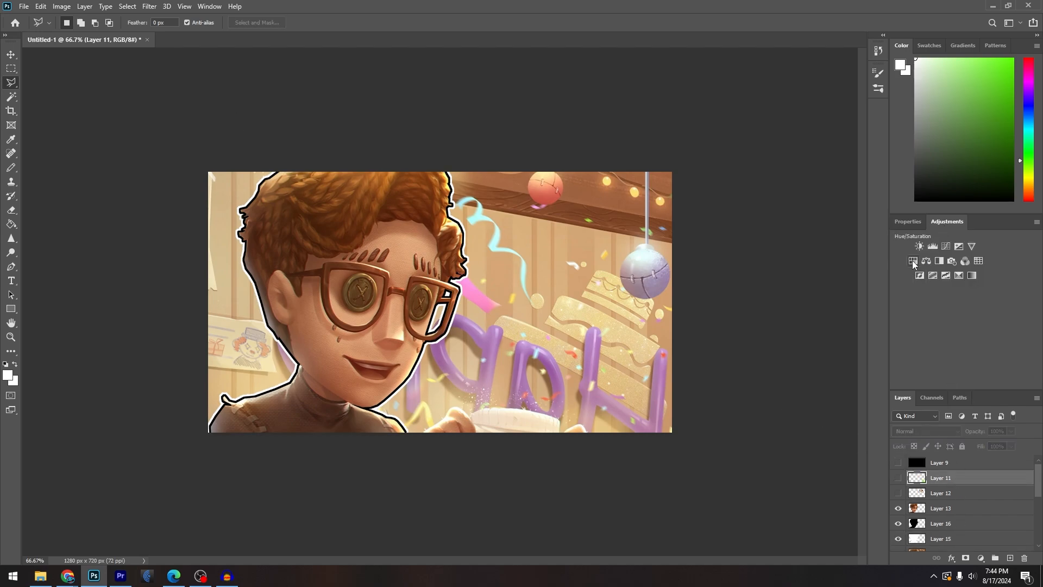
{"action": "left_click", "coordinate": [912, 262]}
{"action": "left_click_drag", "start_coordinate": [966, 321], "coordinate": [988, 323]}
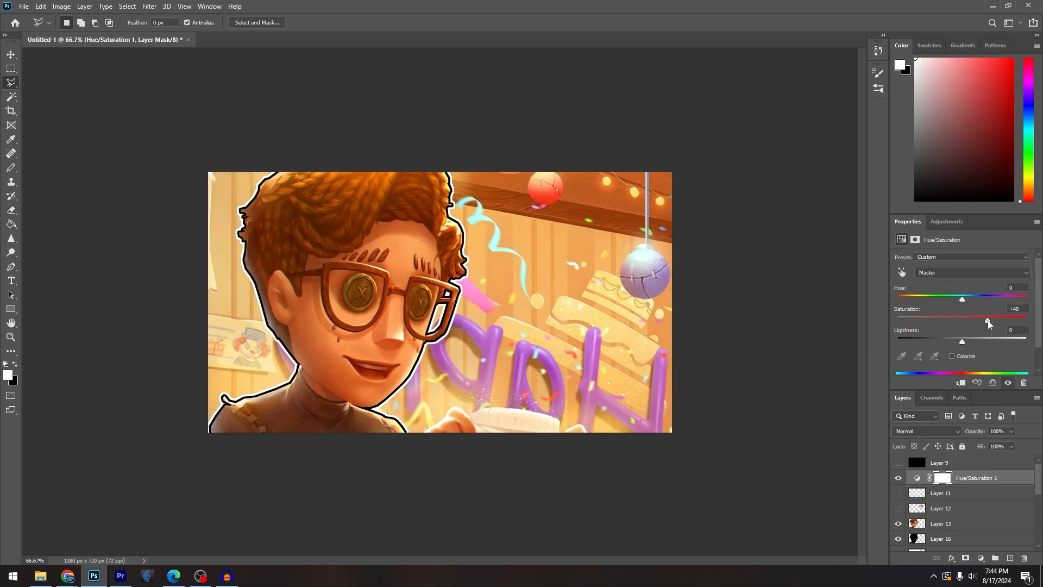
Add a Brightness/Contrast adjustment layer above the Hue/Saturation adjustment and set its brightness to 68
{"action": "left_click", "coordinate": [946, 222]}
{"action": "left_click", "coordinate": [919, 247]}
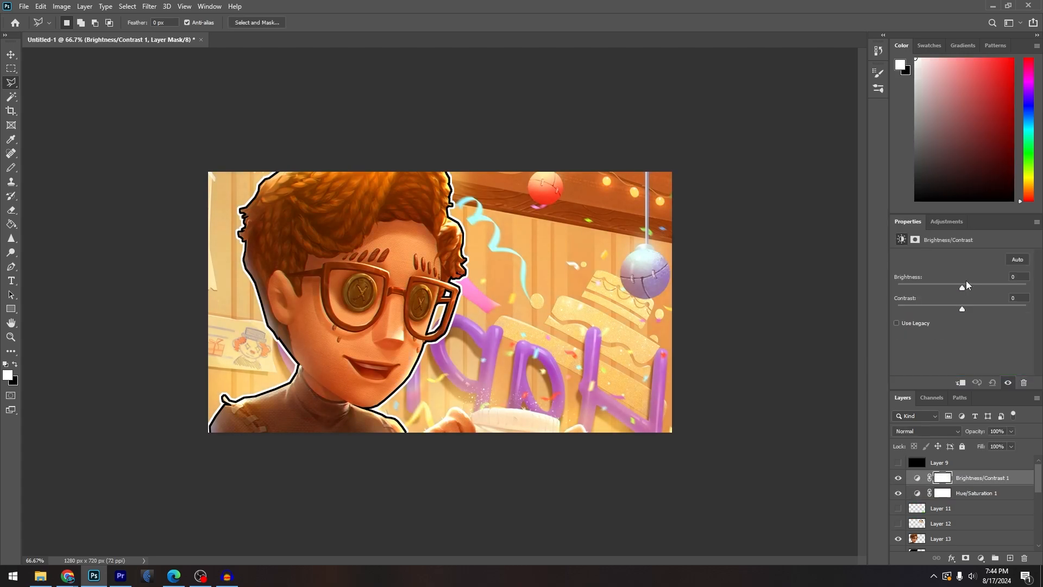
{"action": "left_click_drag", "start_coordinate": [964, 285], "coordinate": [998, 288]}
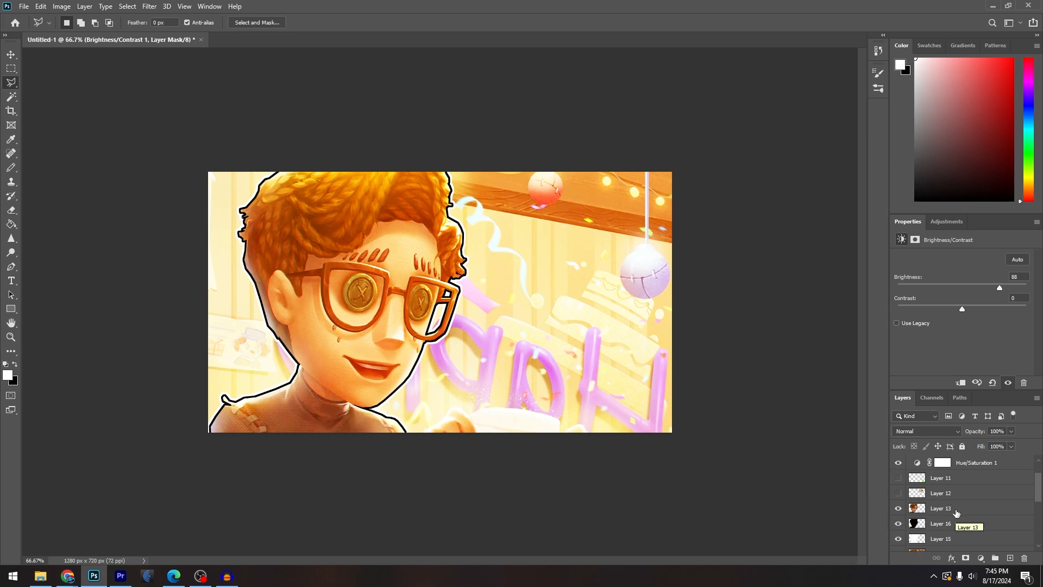
{"action": "scroll", "coordinate": [956, 514], "scroll_direction": "up", "scroll_amount": 2}
{"action": "left_click", "coordinate": [990, 288]}
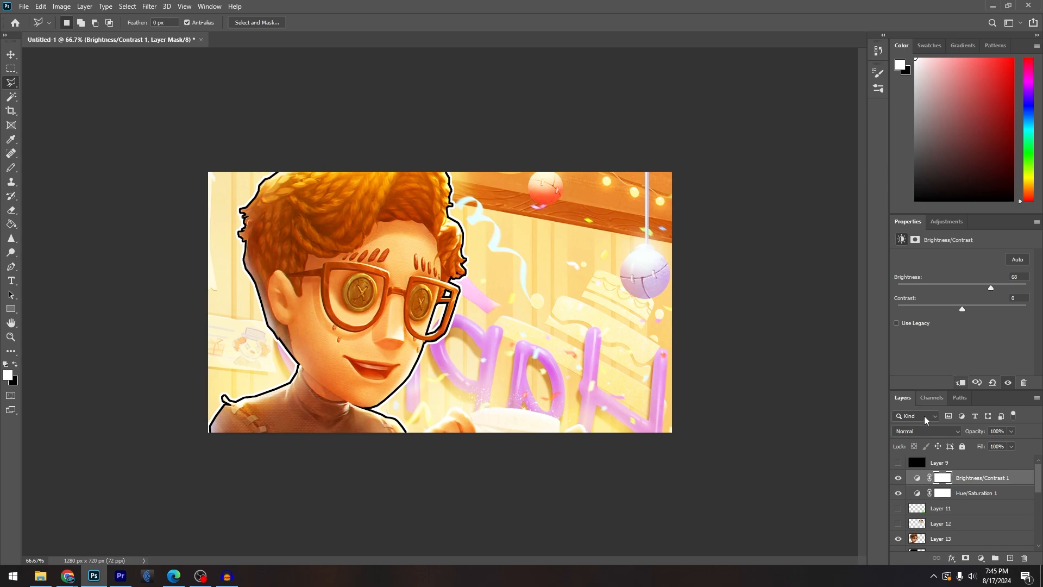
Add the three-line title "LUCKY GUY OP?!" in white Impact directly above Layer 12
{"action": "left_click", "coordinate": [957, 539]}
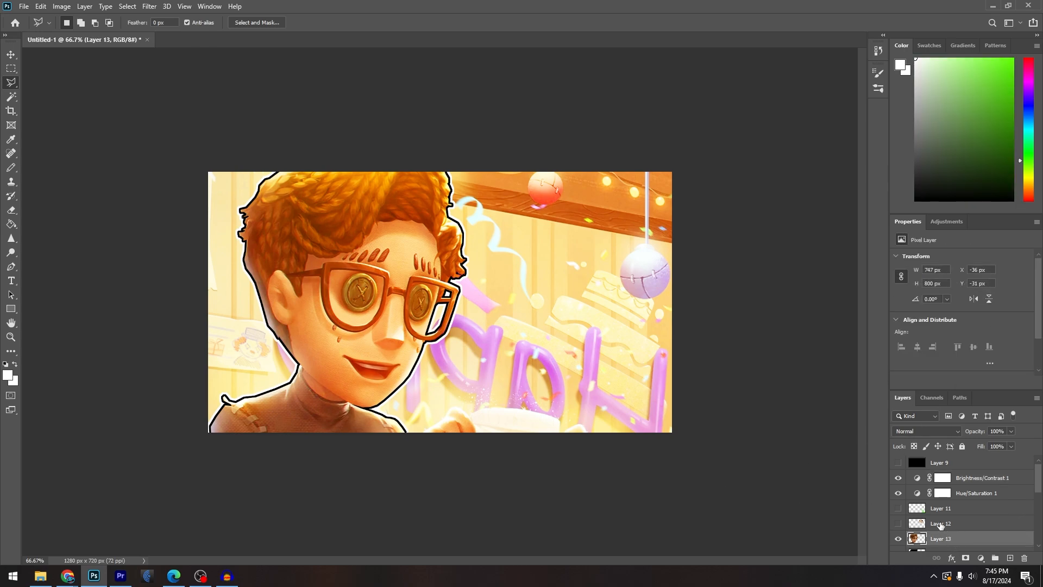
{"action": "scroll", "coordinate": [936, 525], "scroll_direction": "down", "scroll_amount": 2}
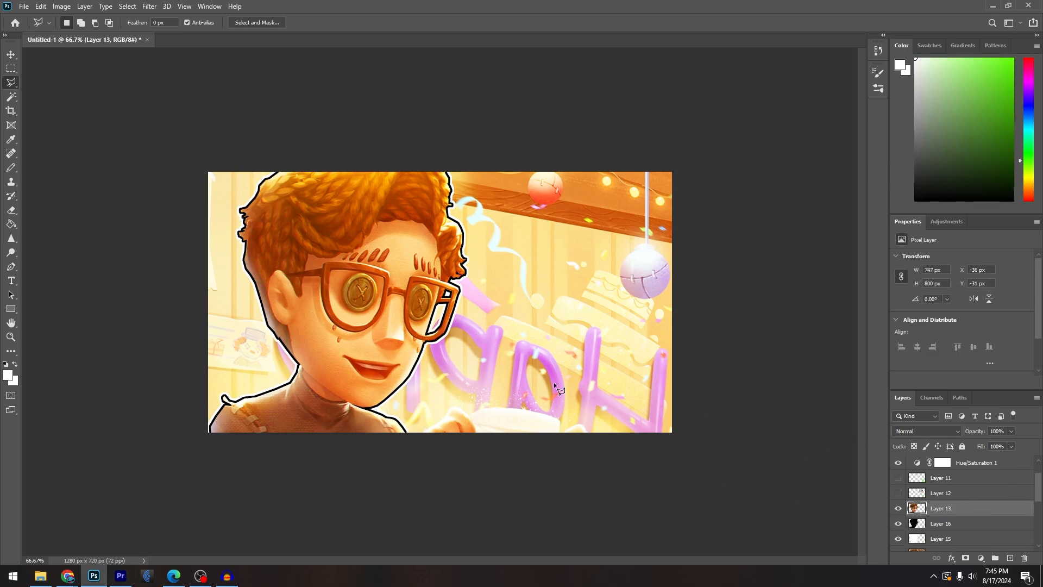
{"action": "left_click", "coordinate": [11, 55]}
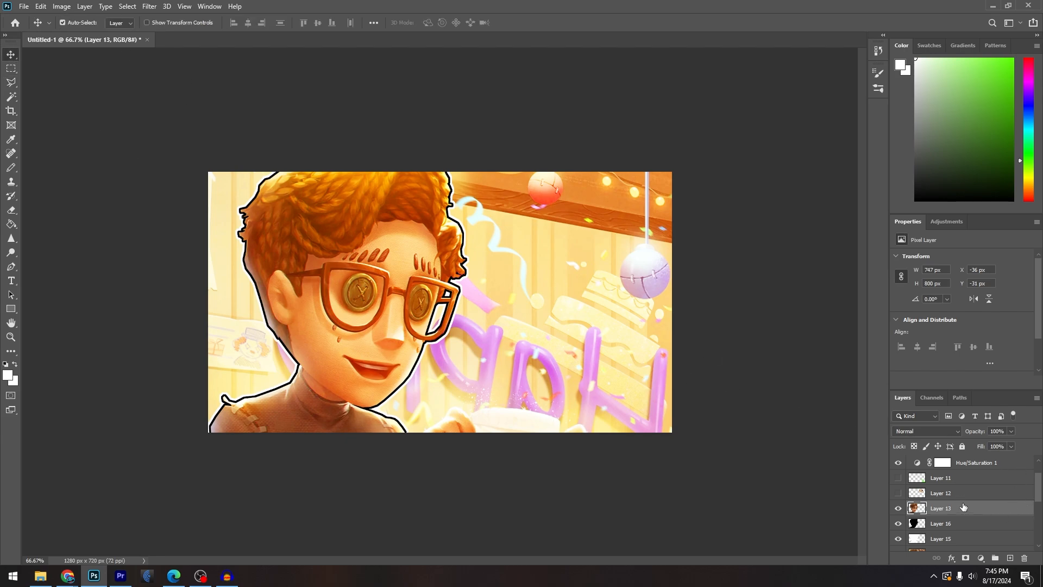
{"action": "left_click", "coordinate": [945, 494]}
{"action": "key", "text": "ctrl+v"}
Position the title to the right of the character, rotate it about 6.67° clockwise and enlarge it to about 176 pt
{"action": "key", "text": "ctrl+t"}
{"action": "left_click_drag", "start_coordinate": [562, 222], "coordinate": [565, 295]}
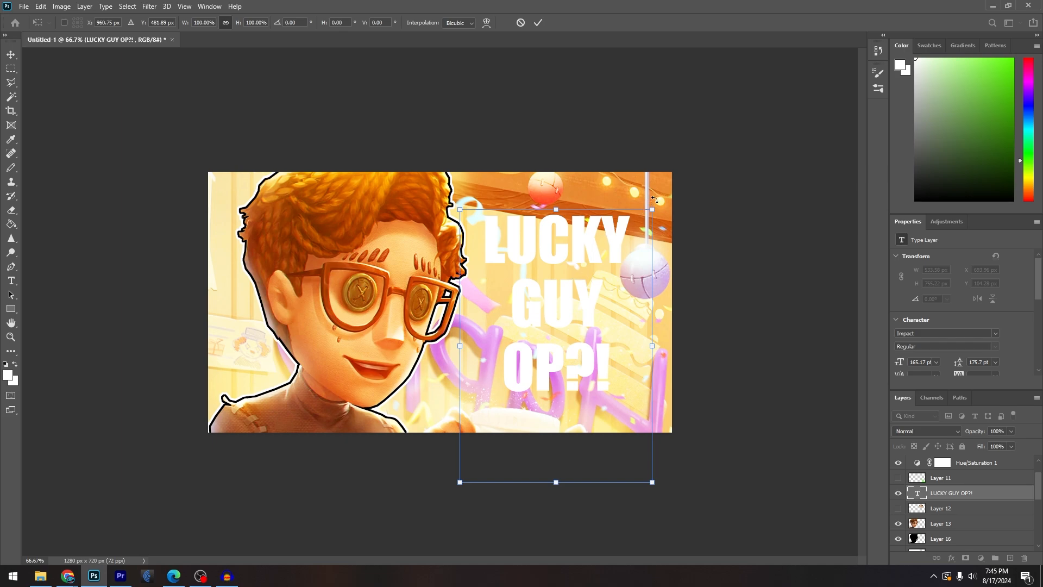
{"action": "left_click_drag", "start_coordinate": [654, 200], "coordinate": [648, 279]}
{"action": "key", "text": "Return"}
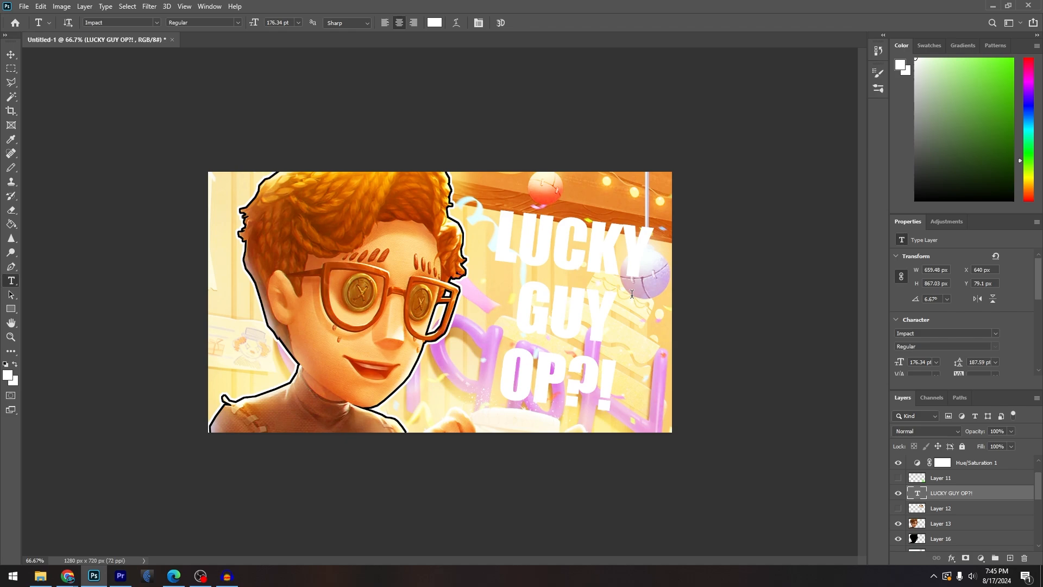
{"action": "left_click", "coordinate": [17, 58]}
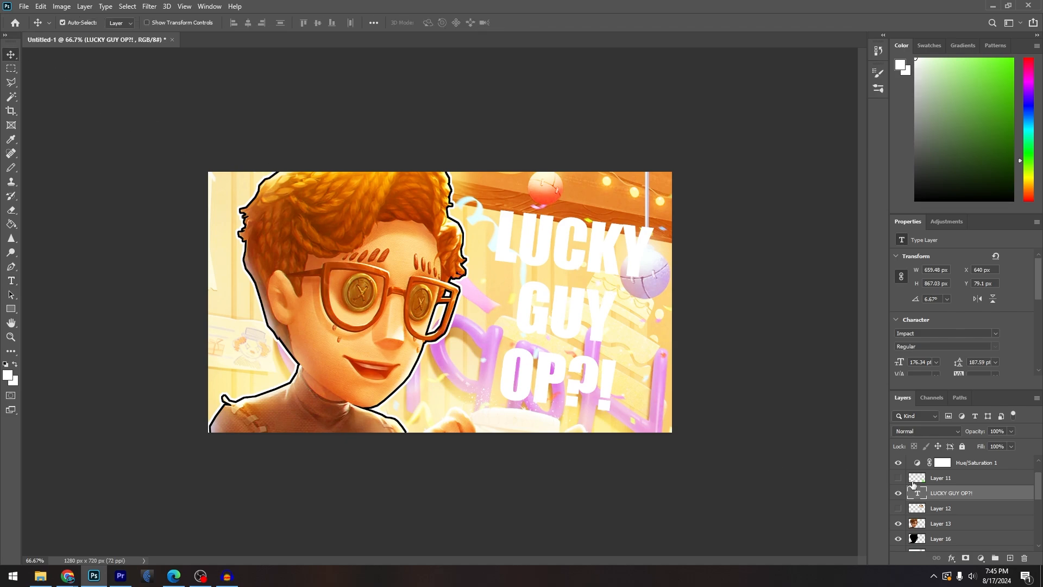
Create new empty layers beneath the LUCKY GUY OP?! title and load the title's letter shapes as a selection
{"action": "left_click", "coordinate": [947, 508]}
{"action": "left_click", "coordinate": [1010, 558]}
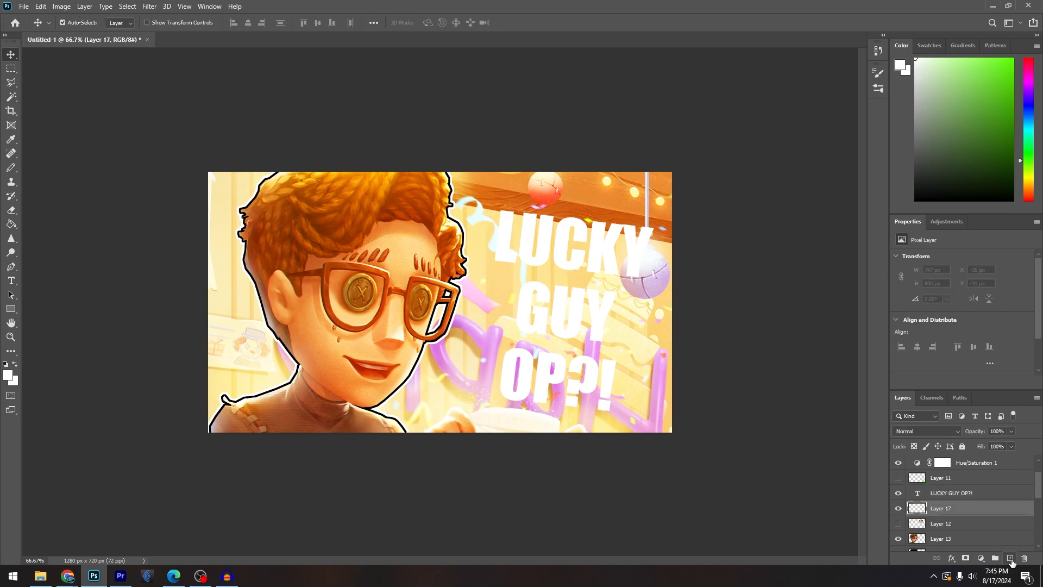
{"action": "left_click", "coordinate": [1010, 558]}
{"action": "left_click", "coordinate": [917, 492], "text": "ctrl"}
{"action": "left_click", "coordinate": [128, 6]}
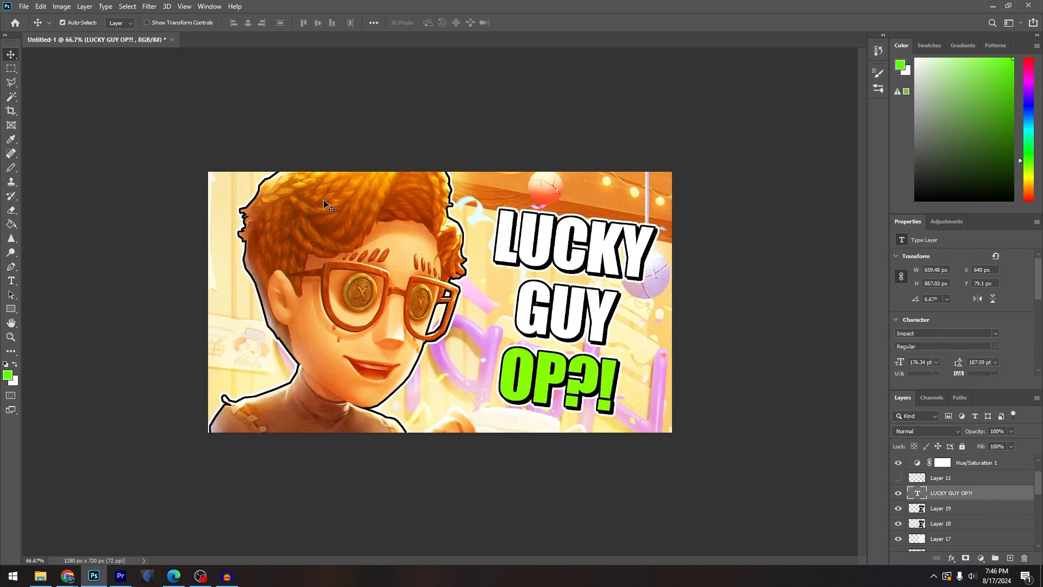
Examine the whole thumbnail at reduced sizes to judge how readable the character and title are
{"action": "key", "text": "ctrl+minus"}
{"action": "key", "text": "ctrl+minus"}
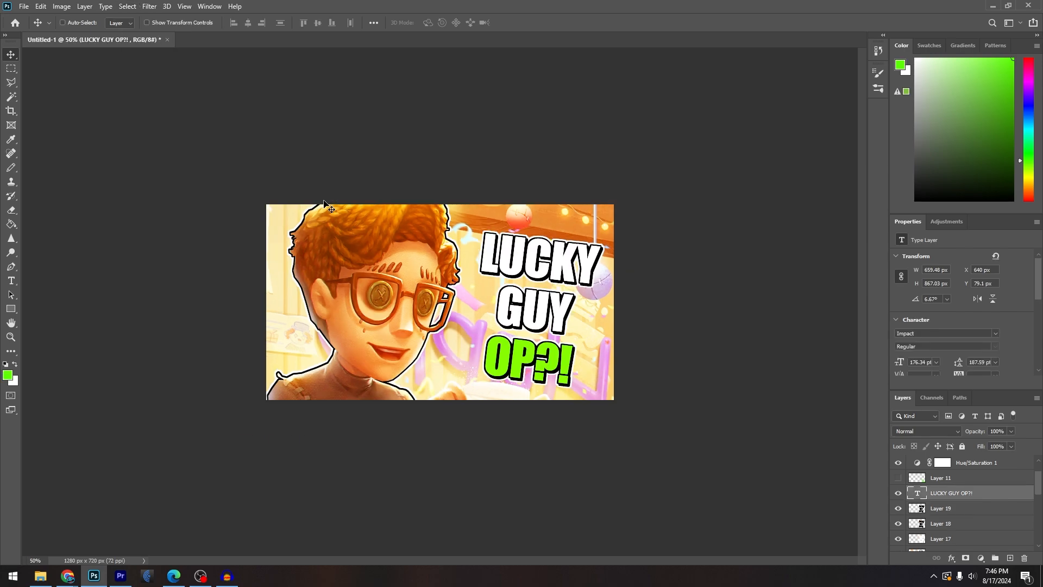
{"action": "key", "text": "ctrl+plus"}
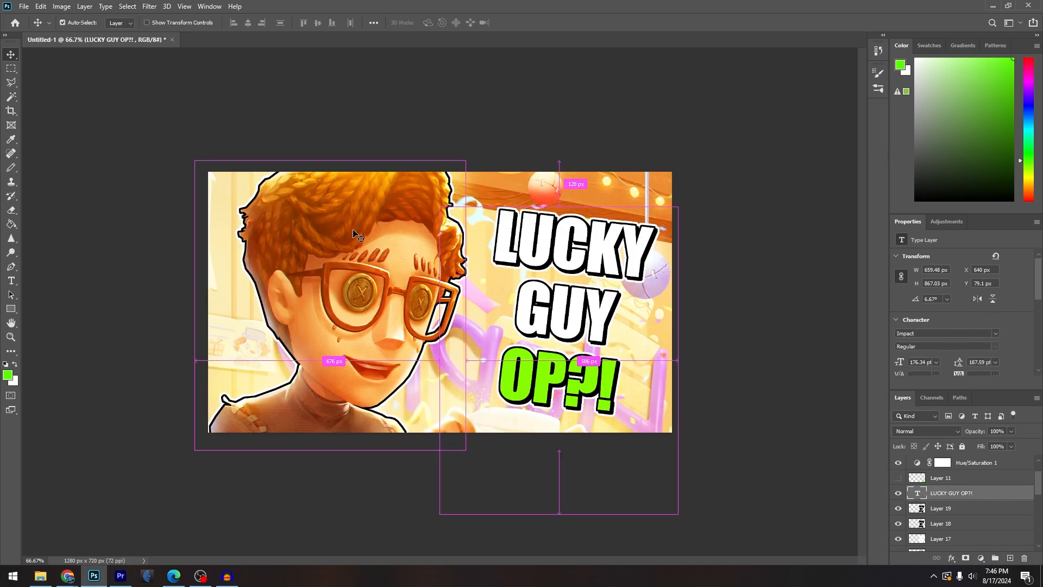
{"action": "key", "text": "ctrl+minus"}
{"action": "key", "text": "ctrl+minus"}
{"action": "key", "text": "ctrl+minus"}
{"action": "key", "text": "ctrl+plus"}
{"action": "key", "text": "ctrl+plus"}
{"action": "key", "text": "ctrl+plus"}
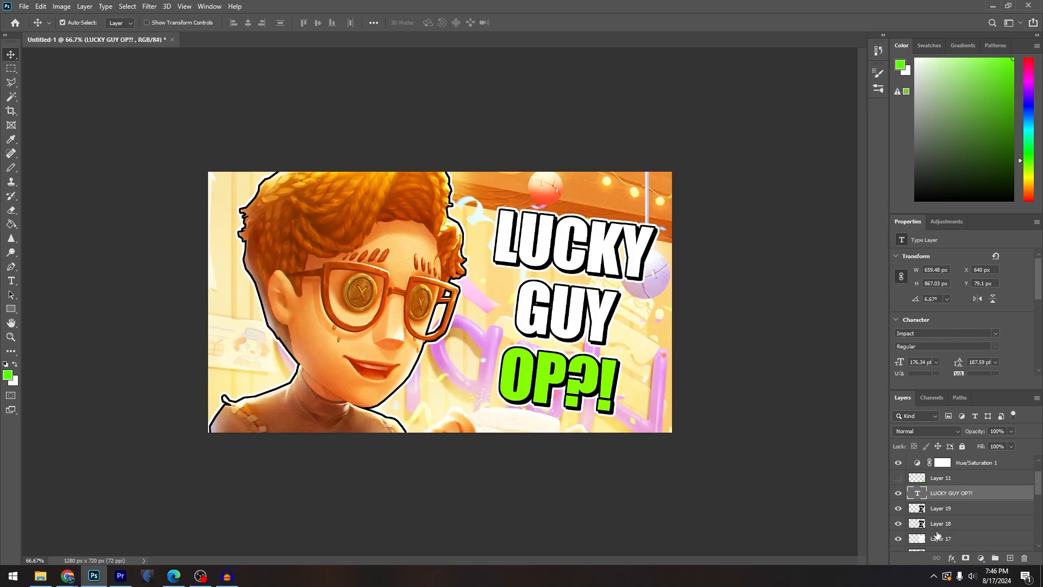
Apply a Gaussian Blur to the white title outline on Layer 17 to give it a soft glow
{"action": "left_click", "coordinate": [937, 537]}
{"action": "left_click", "coordinate": [148, 6]}
{"action": "mouse_move", "coordinate": [217, 133]}
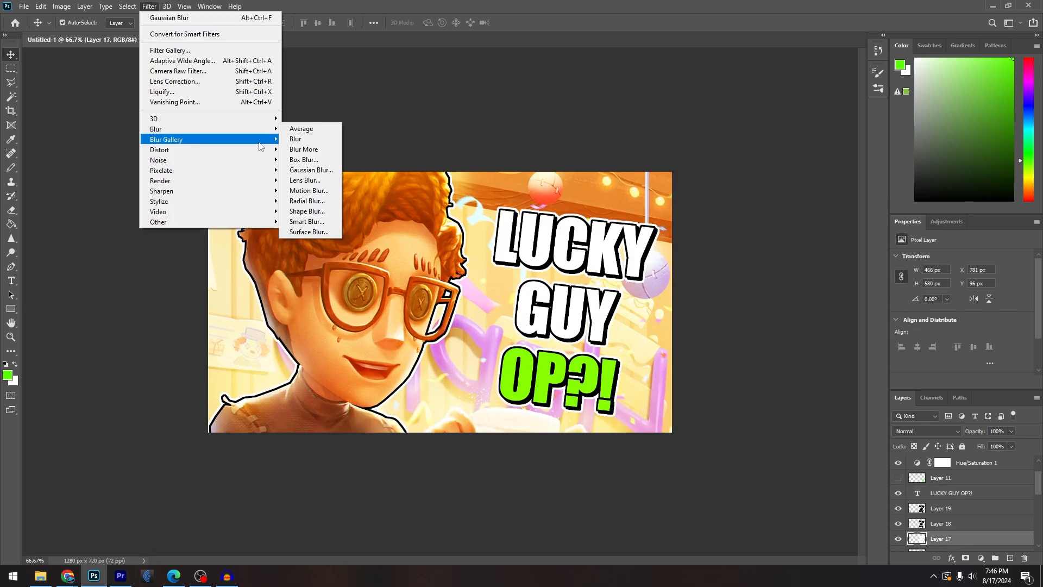
{"action": "left_click", "coordinate": [304, 168]}
{"action": "left_click", "coordinate": [801, 84]}
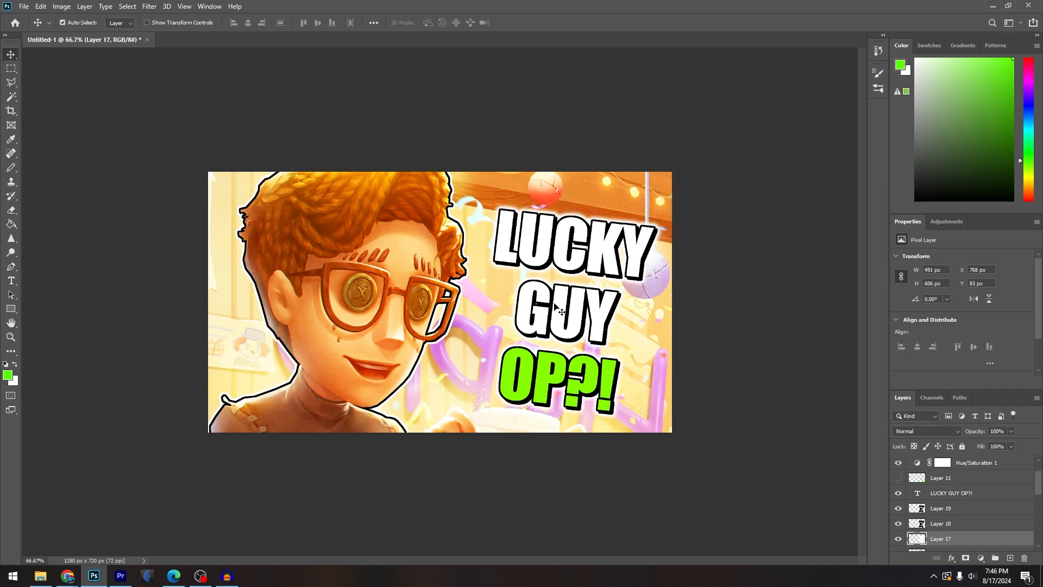
Apply a Gaussian Blur with a 4.5 pixel radius to the background artwork on Layer 10
{"action": "left_click", "coordinate": [450, 386]}
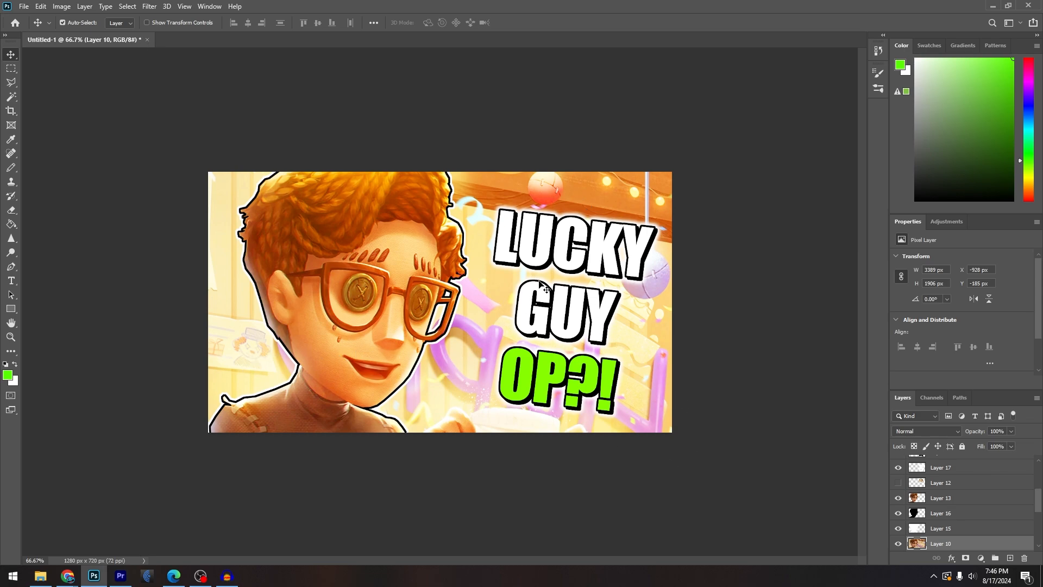
{"action": "left_click", "coordinate": [149, 6]}
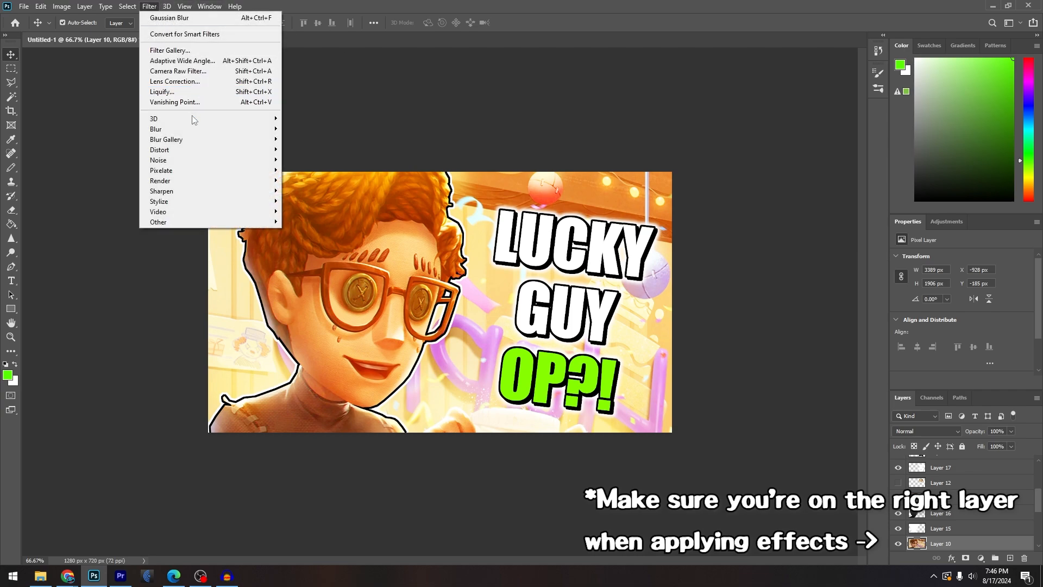
{"action": "mouse_move", "coordinate": [266, 137]}
{"action": "left_click", "coordinate": [321, 169]}
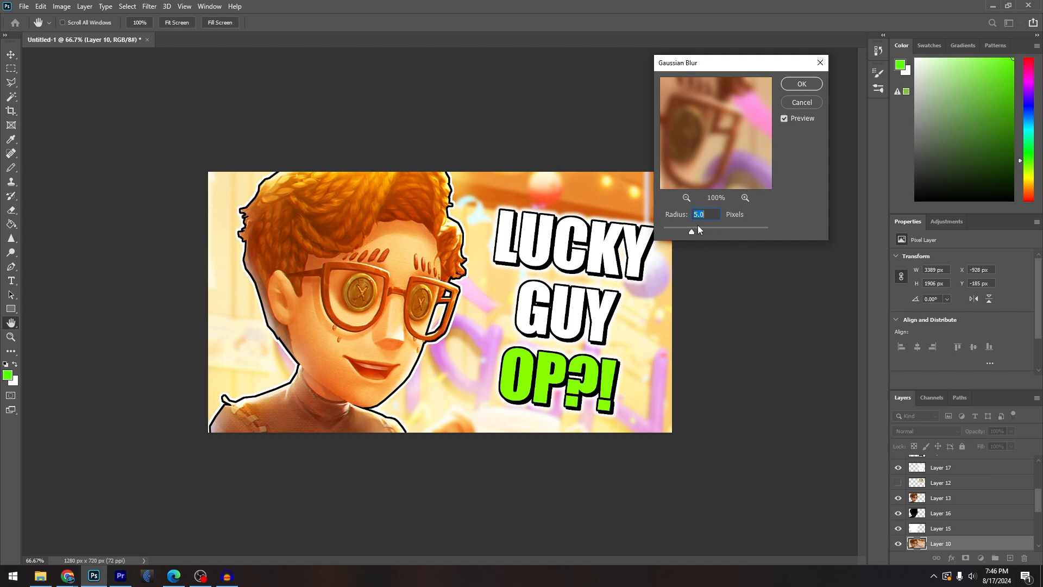
{"action": "mouse_move", "coordinate": [698, 226]}
{"action": "left_mouse_down"}
{"action": "mouse_move", "coordinate": [720, 229]}
{"action": "mouse_move", "coordinate": [654, 230]}
{"action": "mouse_move", "coordinate": [698, 227]}
{"action": "left_mouse_up"}
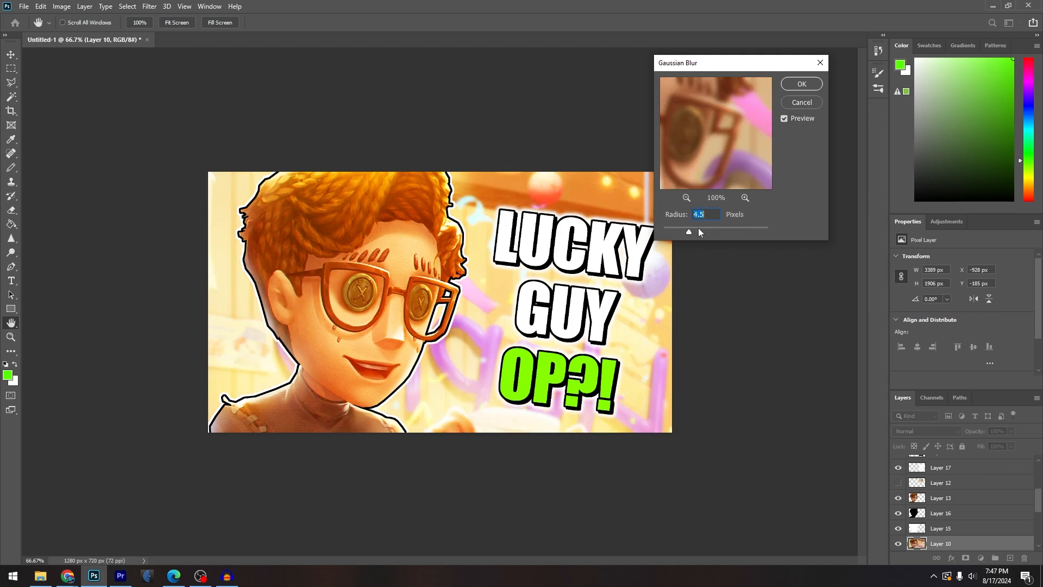
{"action": "left_click", "coordinate": [803, 87]}
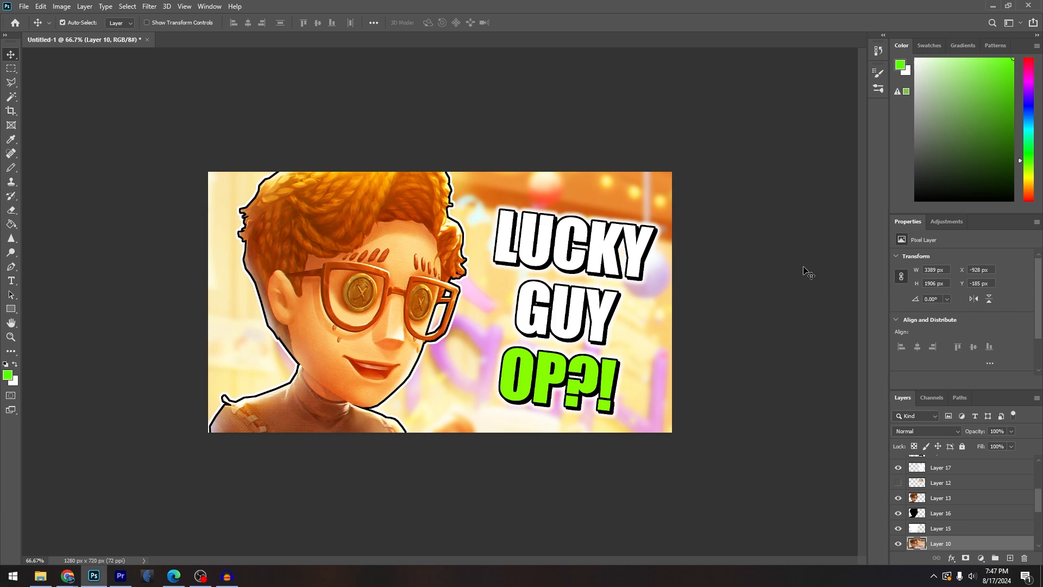
Review the thumbnail with the blurred background at a smaller size, and select the character cutout on Layer 13
{"action": "key", "text": "ctrl+minus"}
{"action": "key", "text": "ctrl+minus"}
{"action": "key", "text": "ctrl+plus"}
{"action": "key", "text": "ctrl+plus"}
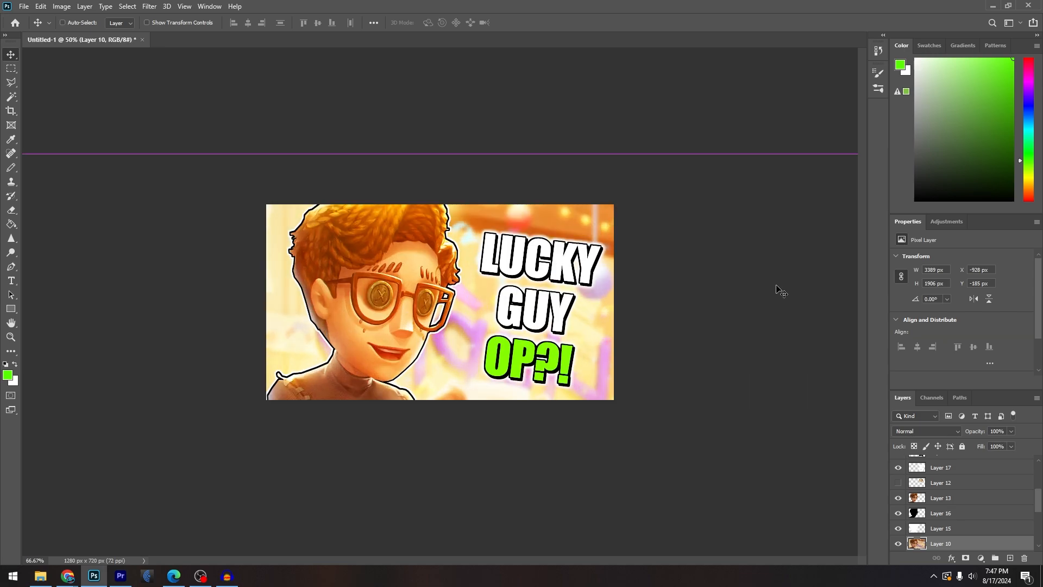
{"action": "left_click", "coordinate": [935, 498]}
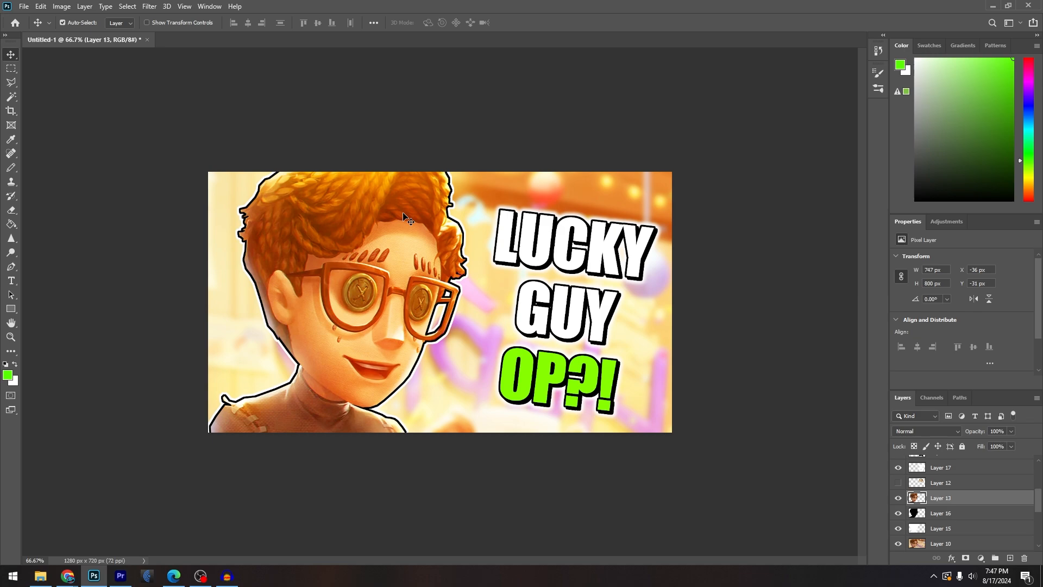
Apply the Sharpen More filter to the character cutout on Layer 13
{"action": "left_click", "coordinate": [150, 6]}
{"action": "mouse_move", "coordinate": [189, 134]}
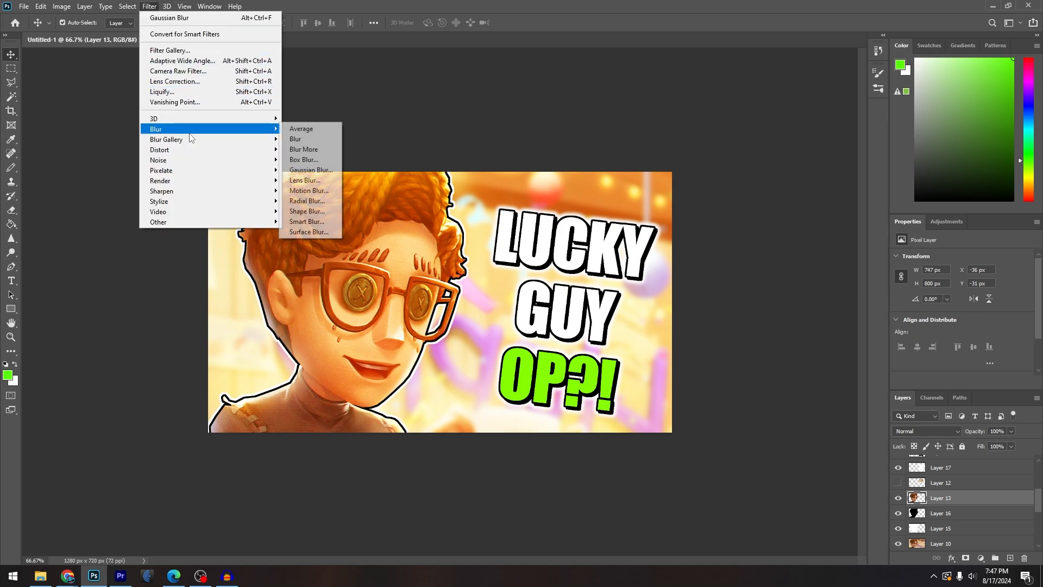
{"action": "mouse_move", "coordinate": [204, 193]}
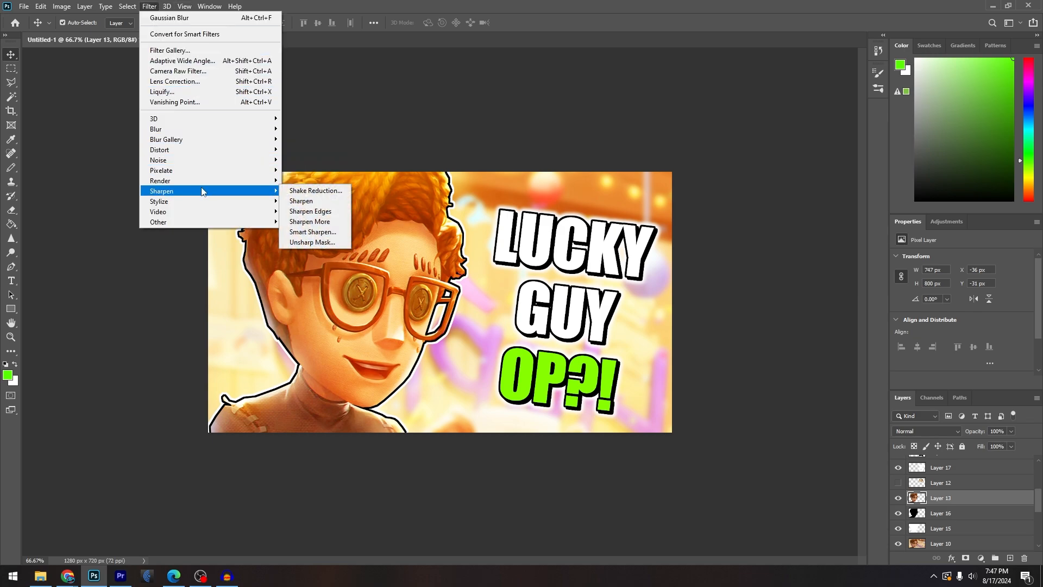
{"action": "left_click", "coordinate": [332, 224]}
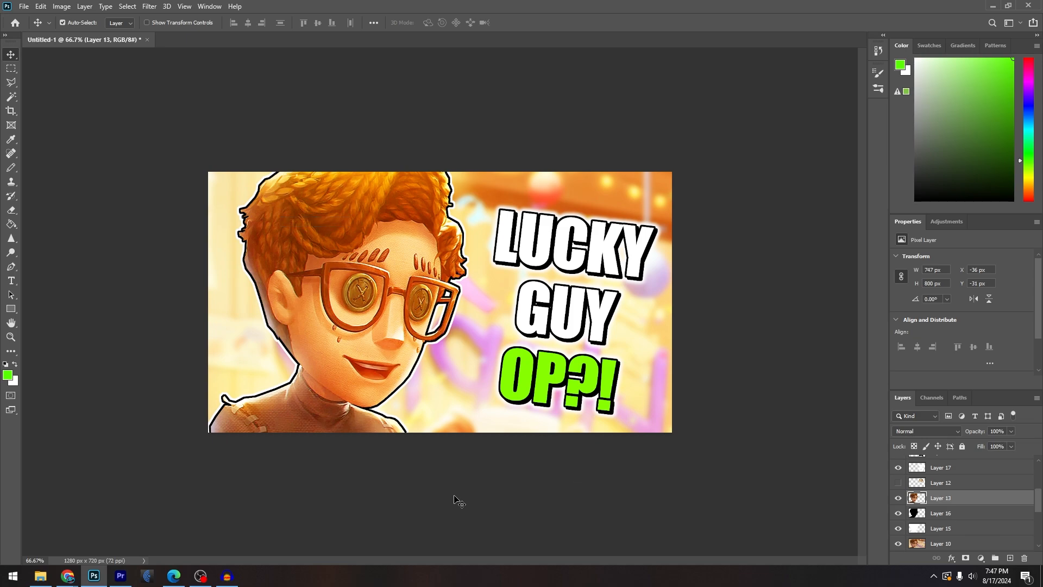
Sharpen the character's button eyes, glasses and hair on Layer 13 with the Sharpen tool at 100% strength
{"action": "left_click", "coordinate": [11, 238]}
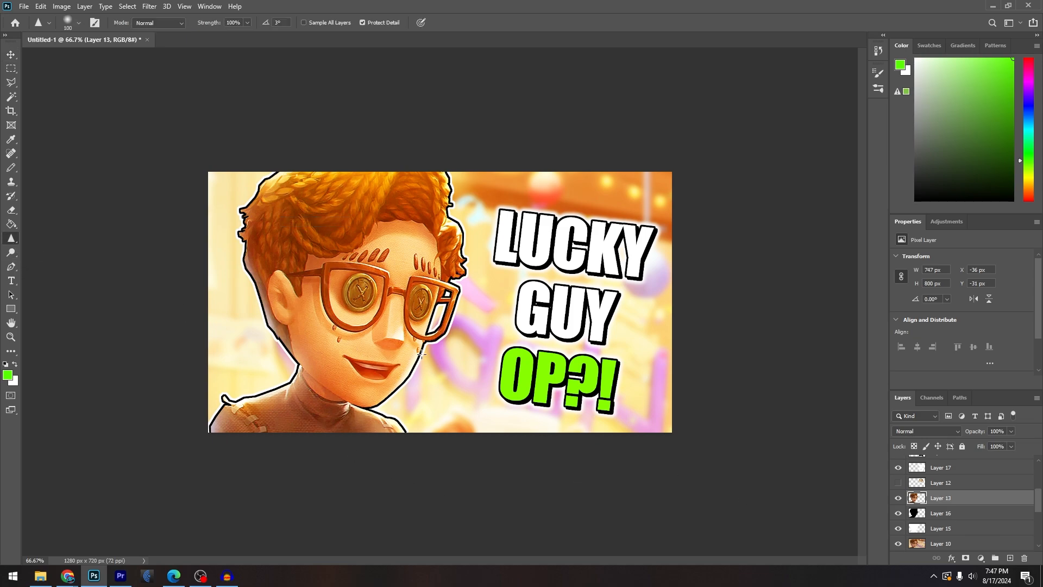
{"action": "mouse_move", "coordinate": [361, 312]}
{"action": "left_mouse_down"}
{"action": "mouse_move", "coordinate": [435, 297]}
{"action": "mouse_move", "coordinate": [419, 303]}
{"action": "mouse_move", "coordinate": [415, 279]}
{"action": "mouse_move", "coordinate": [420, 308]}
{"action": "mouse_move", "coordinate": [382, 343]}
{"action": "mouse_move", "coordinate": [339, 264]}
{"action": "mouse_move", "coordinate": [345, 330]}
{"action": "mouse_move", "coordinate": [373, 265]}
{"action": "mouse_move", "coordinate": [410, 250]}
{"action": "mouse_move", "coordinate": [414, 287]}
{"action": "mouse_move", "coordinate": [434, 319]}
{"action": "left_mouse_up"}
{"action": "mouse_move", "coordinate": [254, 202]}
{"action": "left_mouse_down"}
{"action": "mouse_move", "coordinate": [297, 283]}
{"action": "mouse_move", "coordinate": [353, 238]}
{"action": "mouse_move", "coordinate": [448, 233]}
{"action": "mouse_move", "coordinate": [455, 260]}
{"action": "left_mouse_up"}
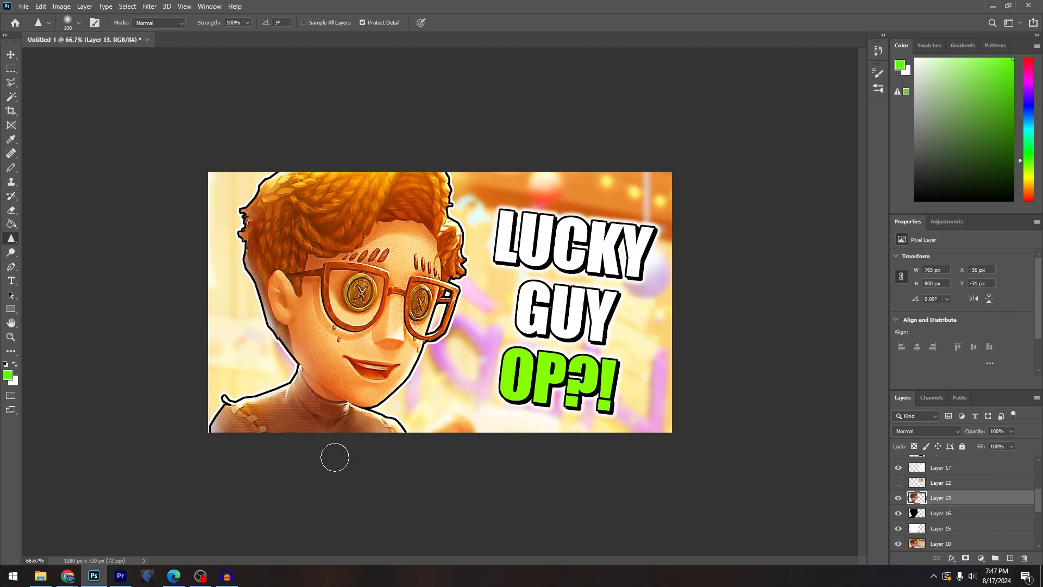
{"action": "key", "text": "ctrl+minus"}
{"action": "key", "text": "ctrl+minus"}
{"action": "key", "text": "ctrl+minus"}
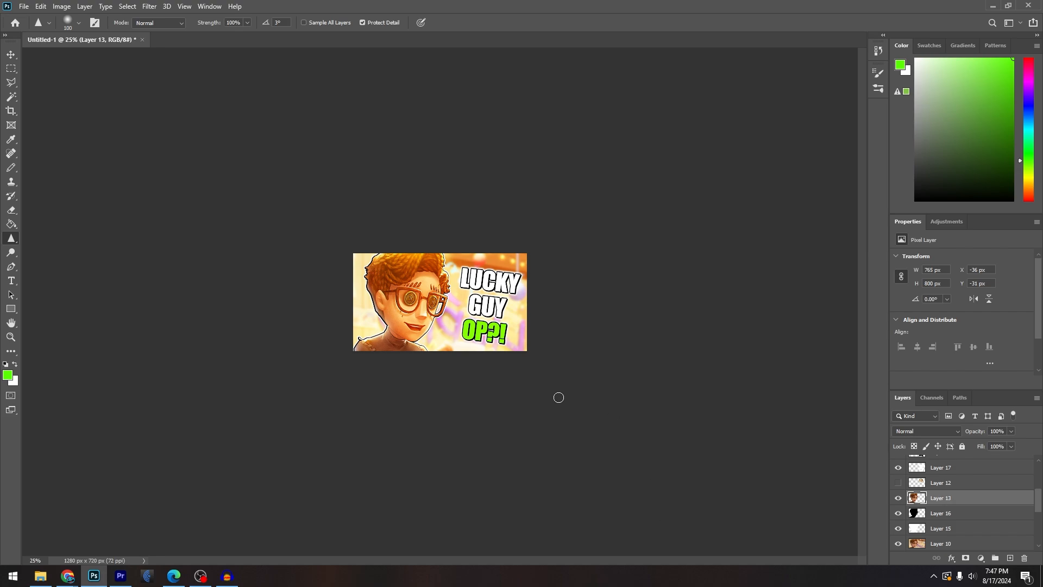
Switch to the Chrome browser and search Google Images for "speedlines png"
{"action": "key", "text": "alt+Tab"}
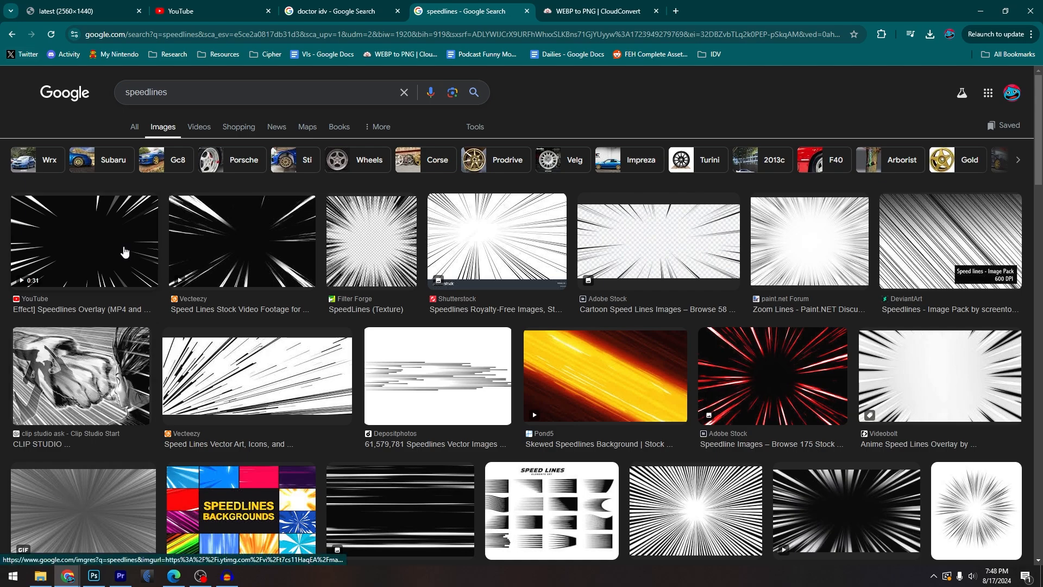
{"action": "left_click", "coordinate": [210, 242]}
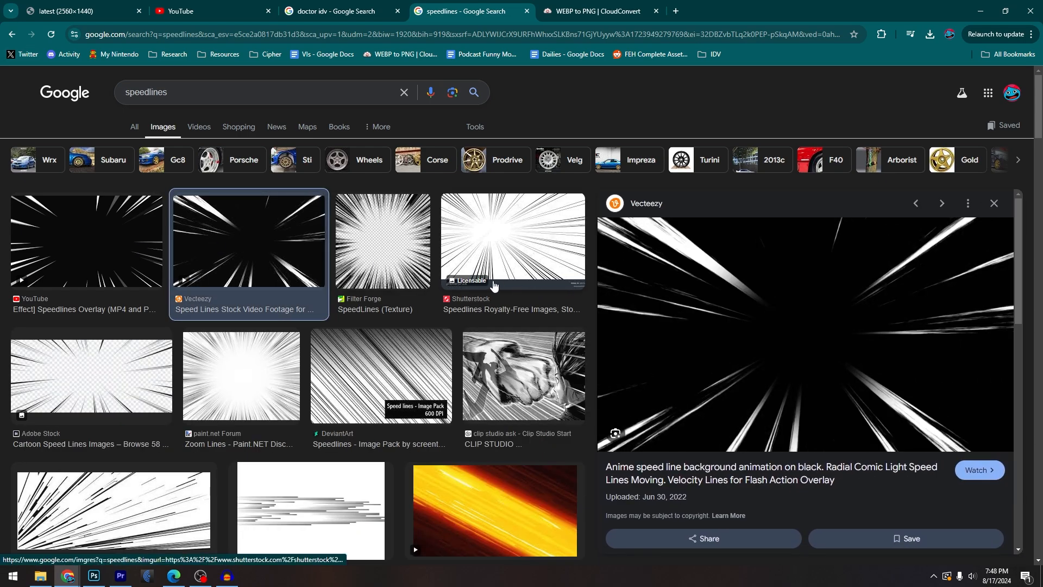
{"action": "left_click", "coordinate": [251, 92]}
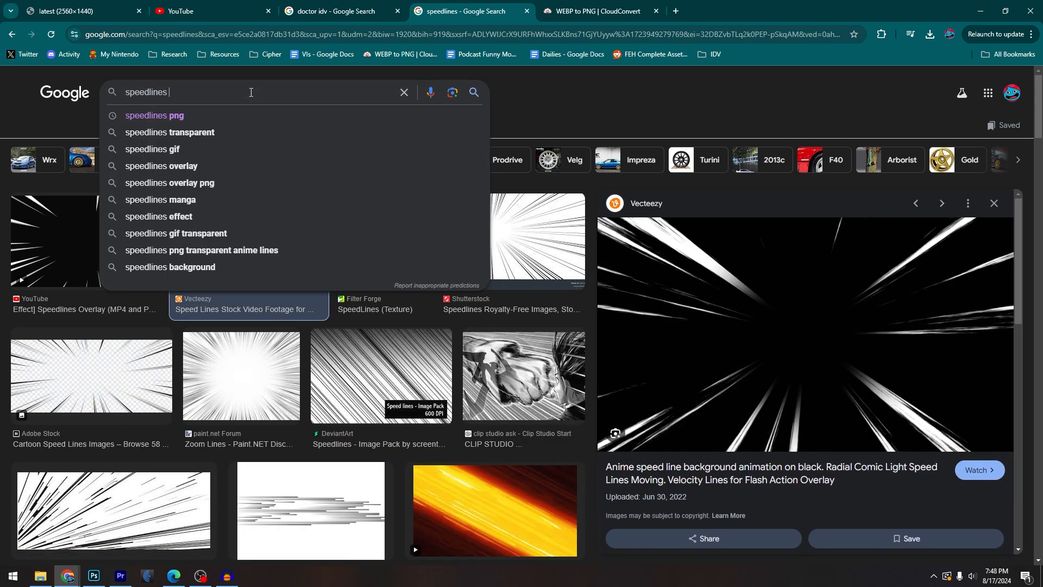
{"action": "type", "text": "png"}
{"action": "key", "text": "Return"}
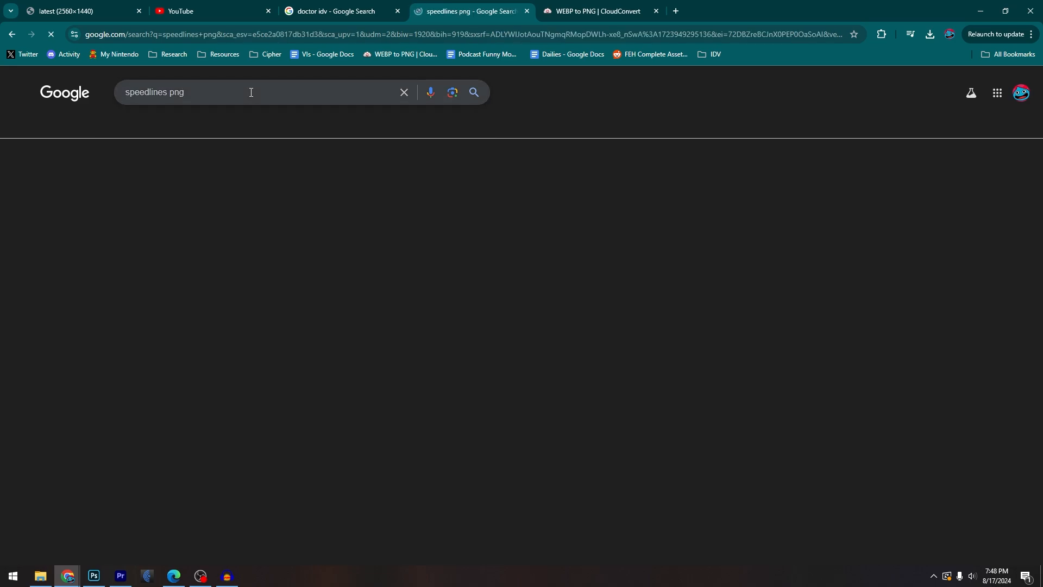
Preview the Adobe Stock speed lines image, and filter the image results to transparent ones
{"action": "left_click", "coordinate": [240, 225]}
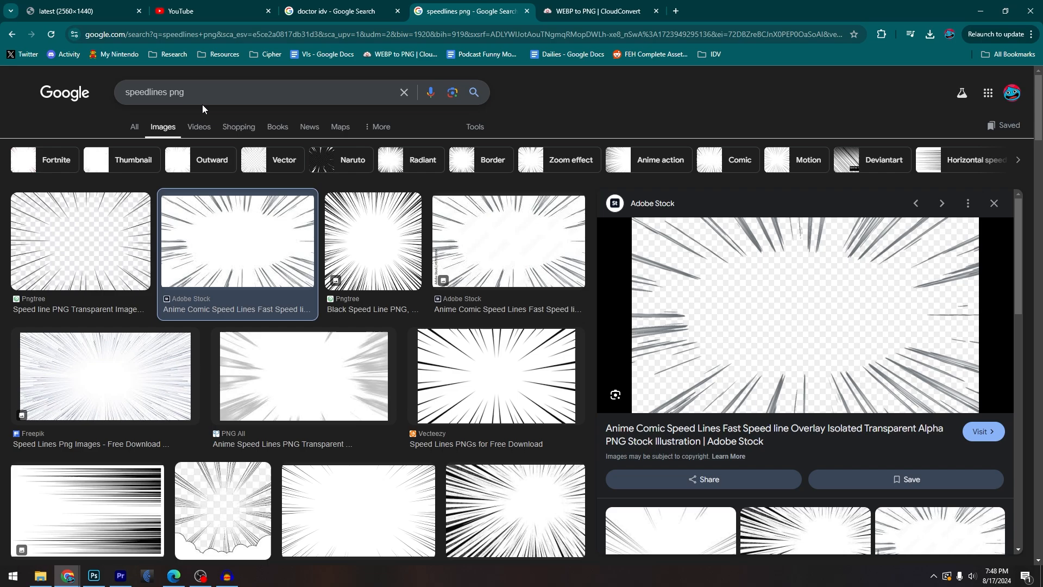
{"action": "left_click", "coordinate": [485, 130]}
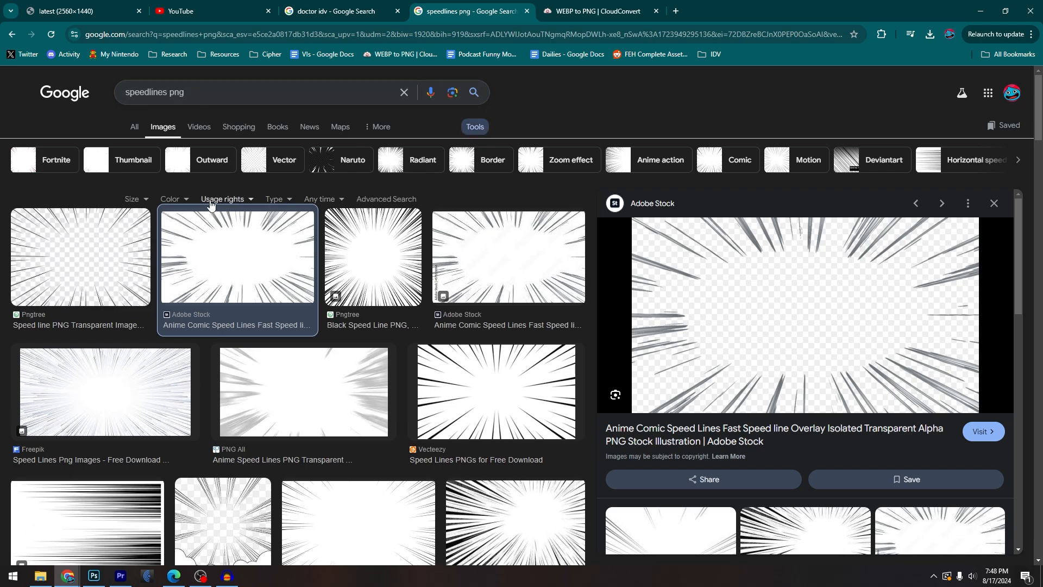
{"action": "left_click", "coordinate": [184, 200]}
{"action": "left_click", "coordinate": [209, 250]}
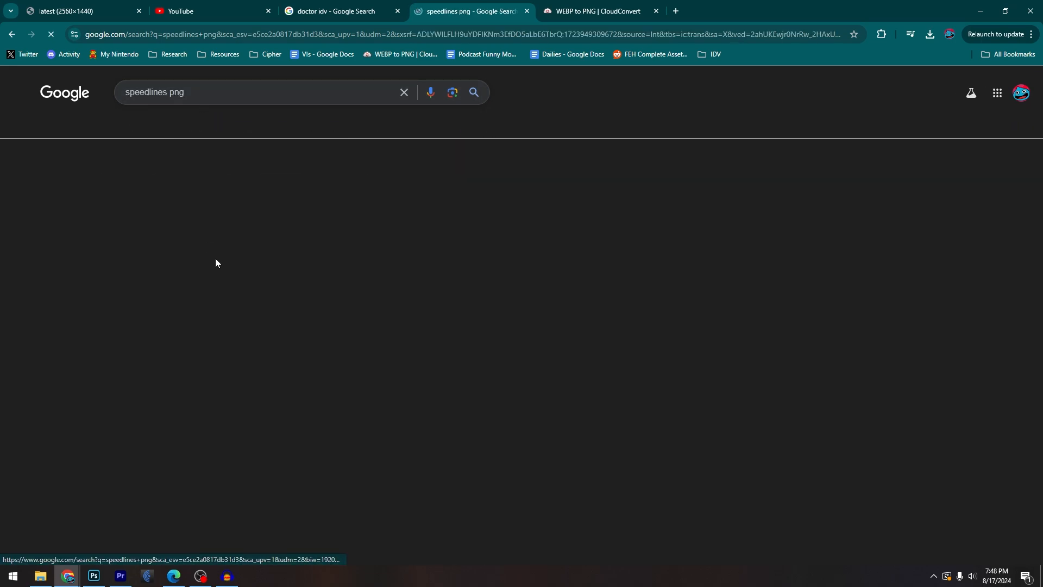
Open the PNG All anime speed lines image and save it to Downloads as Anime-Speed-Lines-PNG-Cutout.png
{"action": "left_click", "coordinate": [87, 257]}
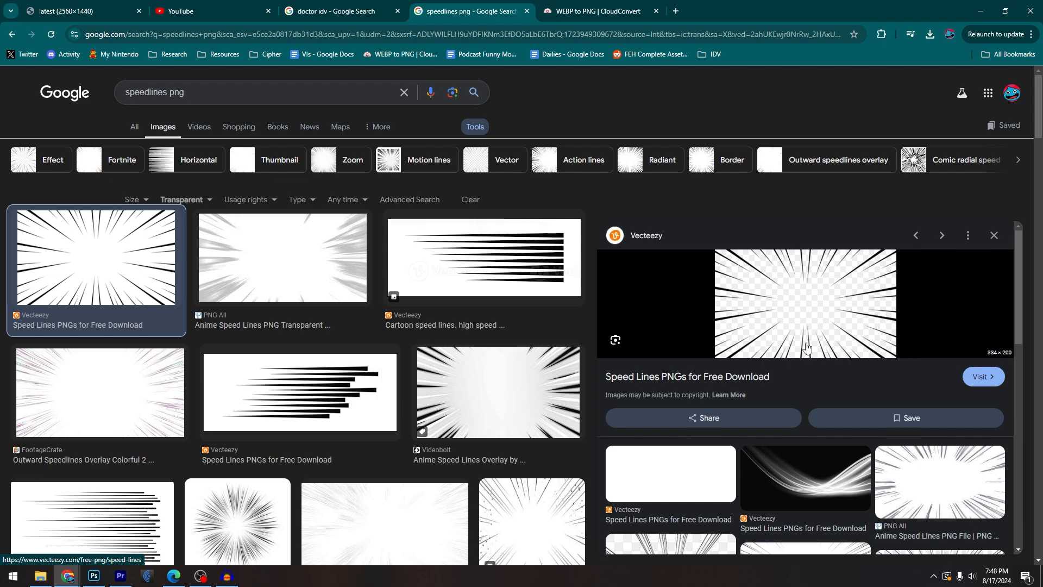
{"action": "scroll", "coordinate": [804, 348], "scroll_direction": "down", "scroll_amount": 3}
{"action": "left_click", "coordinate": [798, 407]}
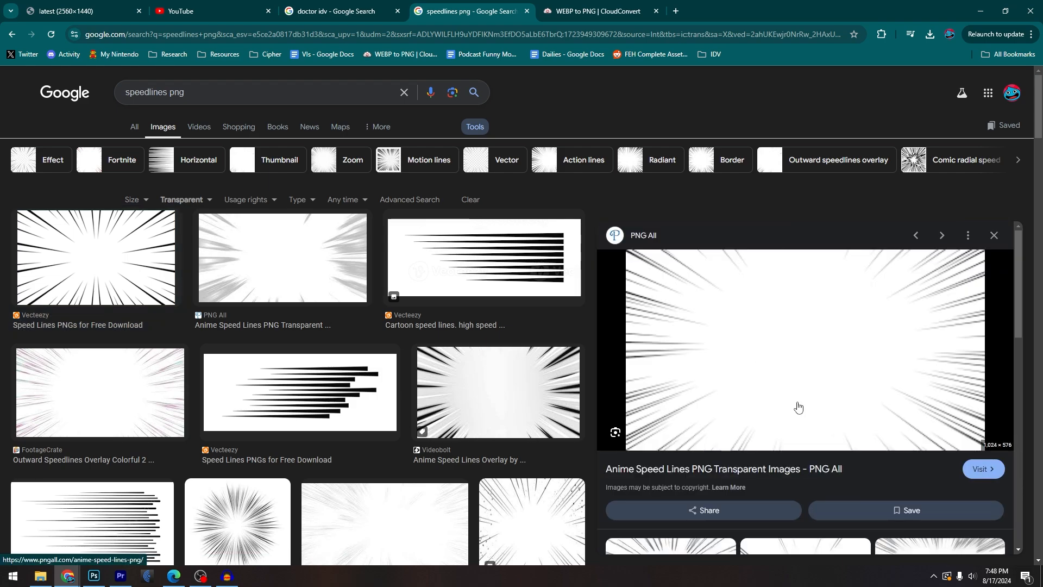
{"action": "right_click", "coordinate": [712, 349]}
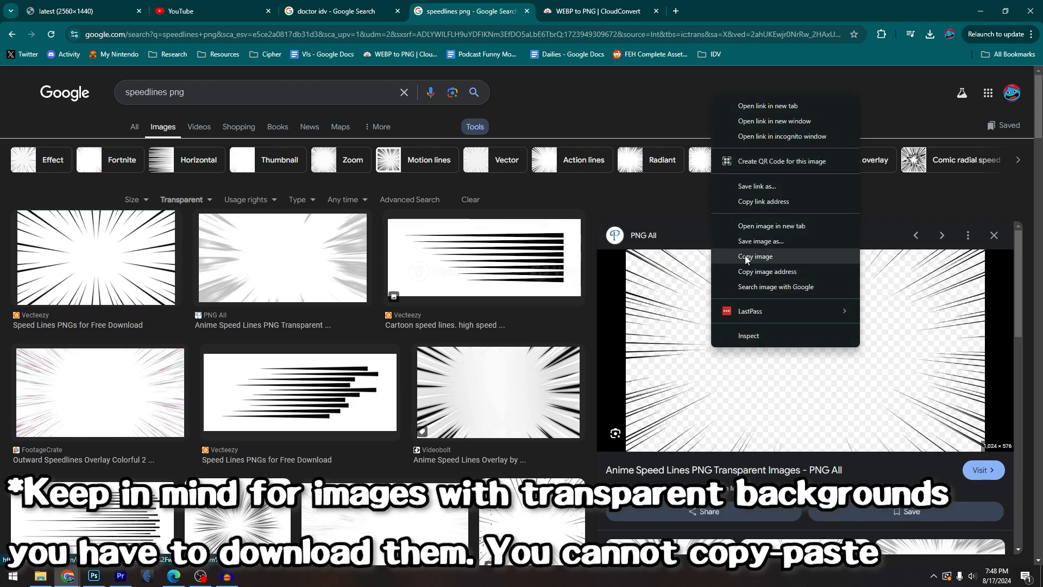
{"action": "left_click", "coordinate": [759, 242]}
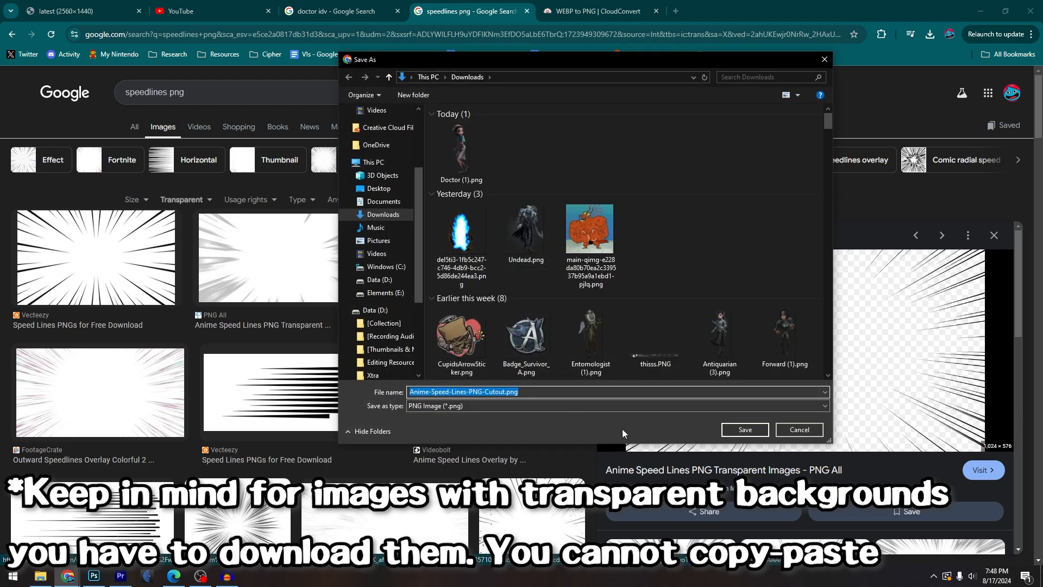
{"action": "left_click", "coordinate": [762, 431]}
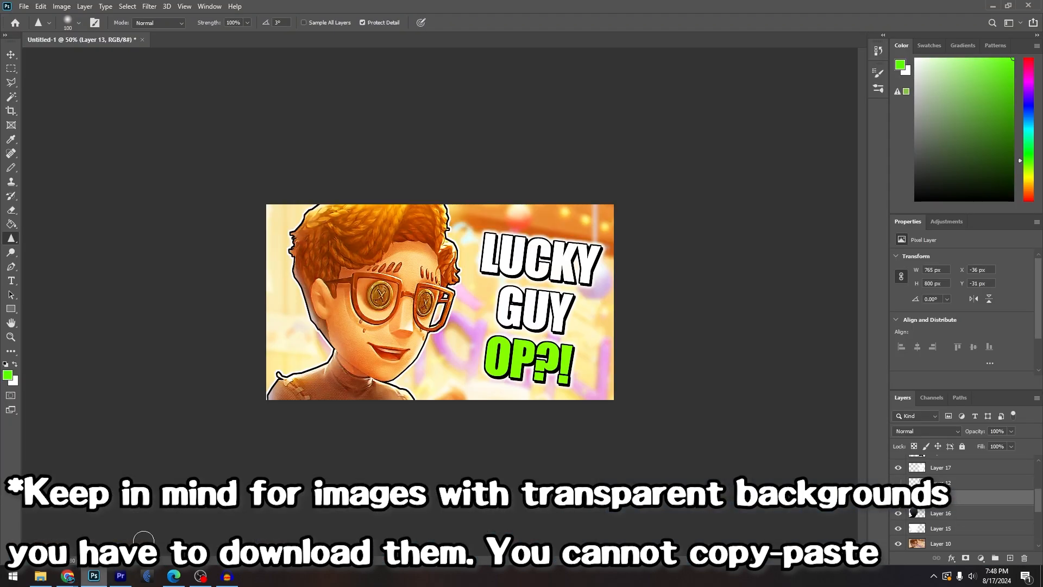
In Photoshop, place Anime-Speed-Lines-PNG-Cutout over the canvas at about 150% width and 183% height, and move its layer directly above Layer 10
{"action": "left_click_drag", "start_coordinate": [577, 382], "coordinate": [911, 544]}
{"action": "left_click_drag", "start_coordinate": [637, 414], "coordinate": [475, 356]}
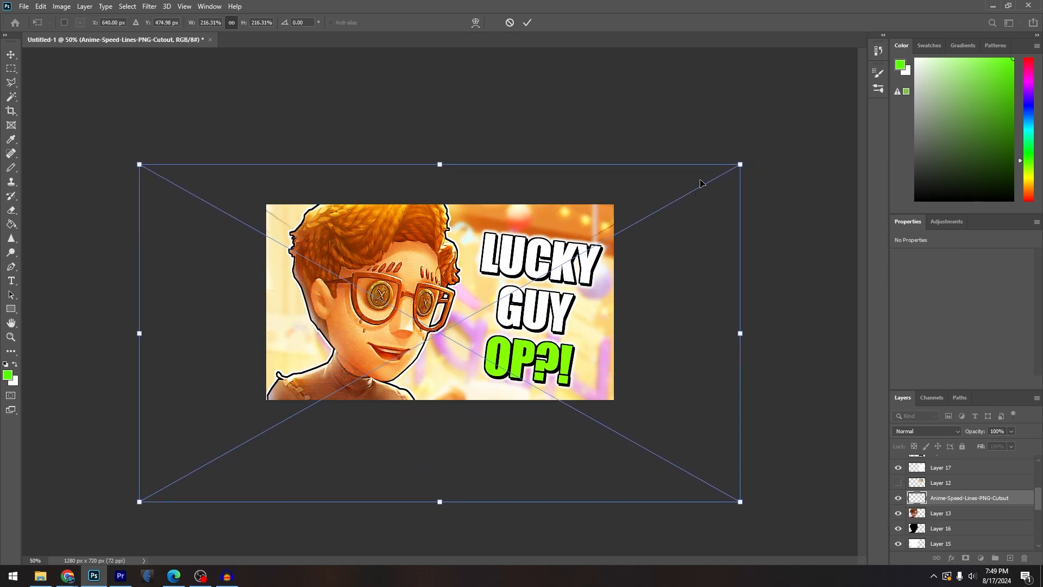
{"action": "left_click_drag", "start_coordinate": [740, 164], "coordinate": [647, 214]}
{"action": "left_click_drag", "start_coordinate": [602, 330], "coordinate": [597, 290]}
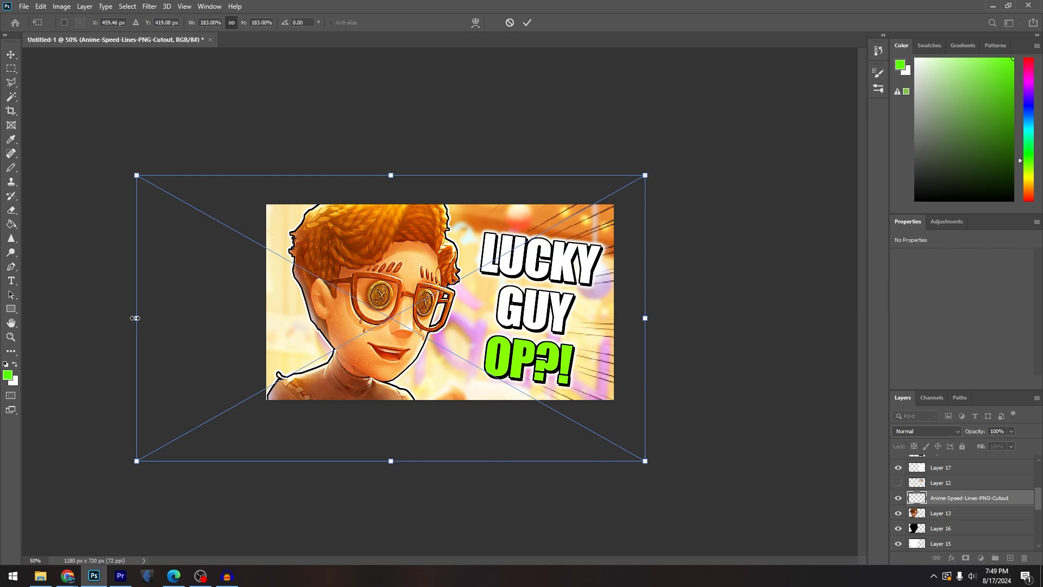
{"action": "left_click_drag", "start_coordinate": [135, 325], "coordinate": [228, 319]}
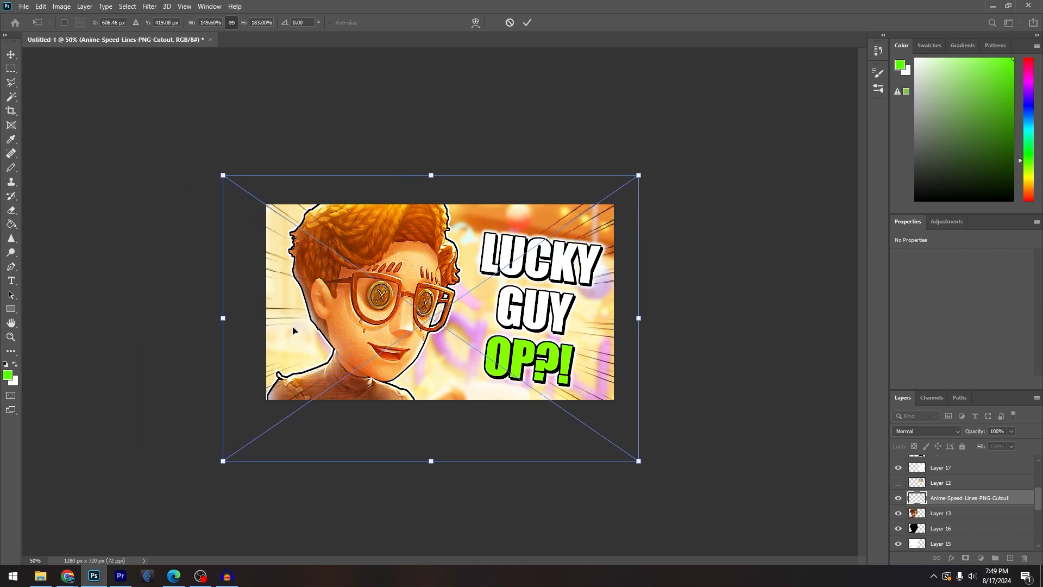
{"action": "key", "text": "Return"}
{"action": "left_click_drag", "start_coordinate": [964, 505], "coordinate": [955, 528]}
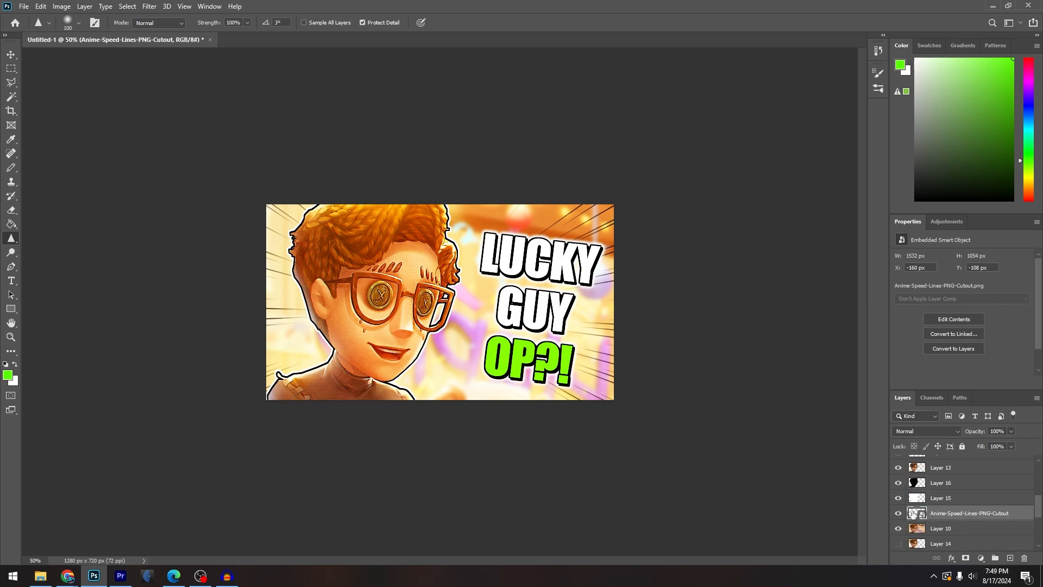
Load the speed lines as a selection, fill it with white on a new layer above them, and deselect
{"action": "left_click", "coordinate": [917, 515], "text": "ctrl"}
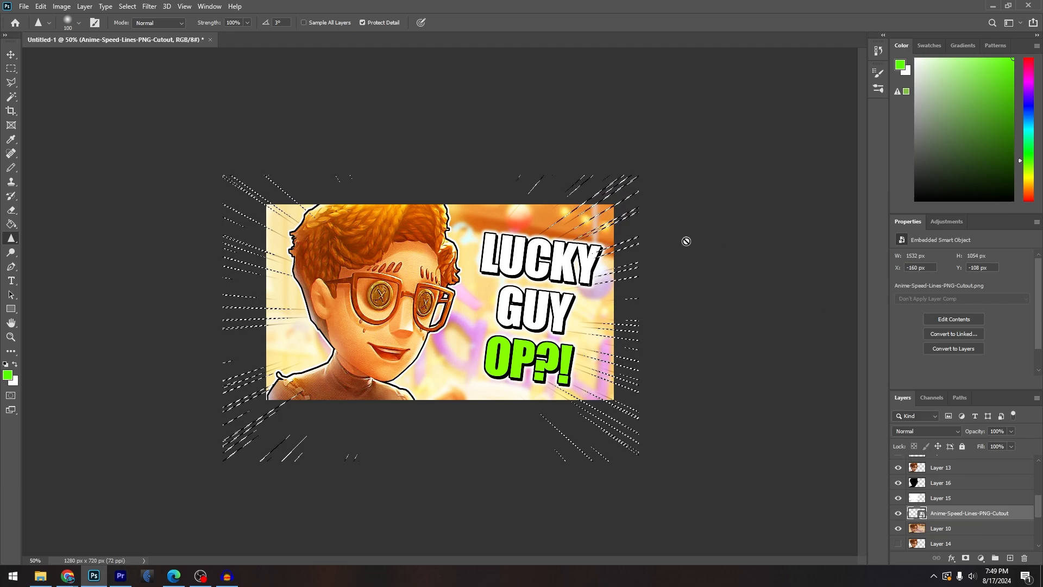
{"action": "left_click_drag", "start_coordinate": [925, 138], "coordinate": [915, 58]}
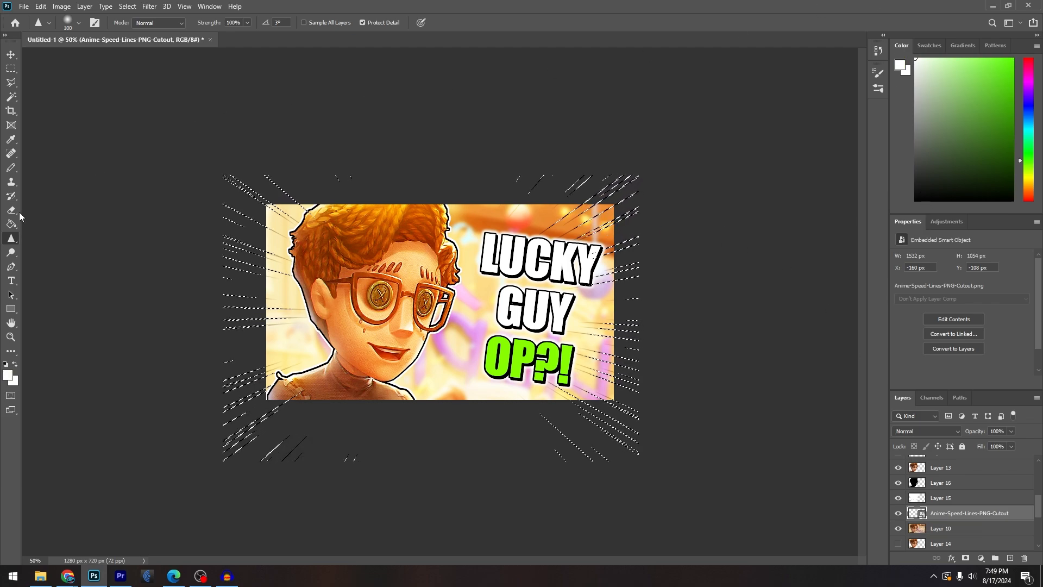
{"action": "left_click", "coordinate": [11, 224]}
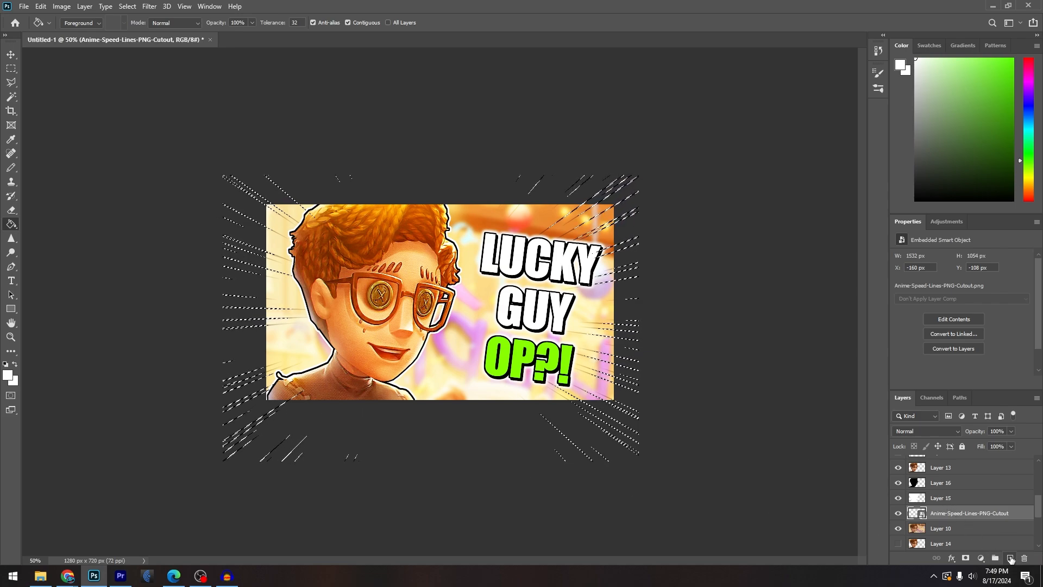
{"action": "left_click", "coordinate": [1009, 558]}
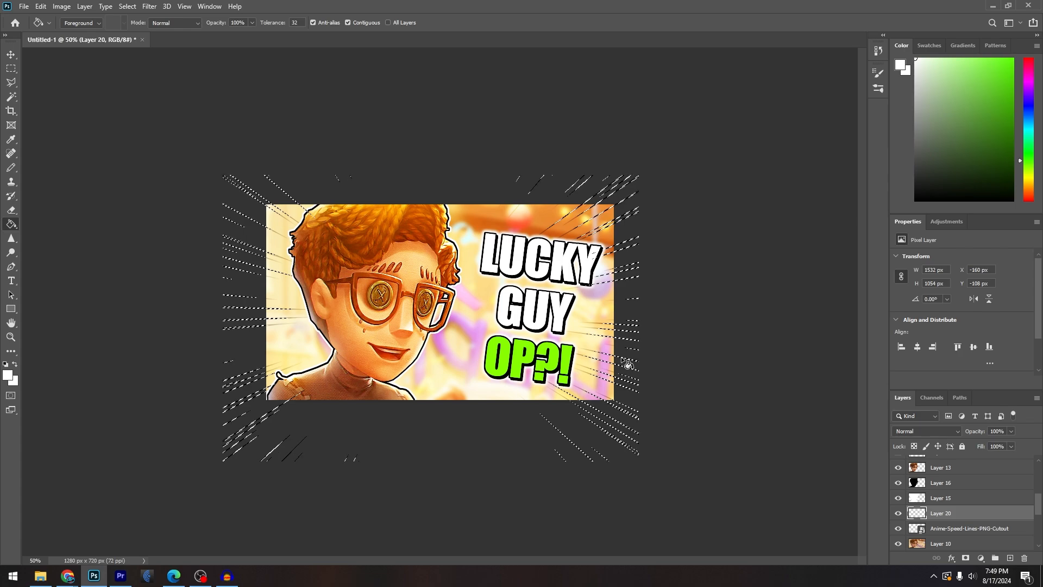
{"action": "key", "text": "ctrl+plus"}
{"action": "key", "text": "ctrl+plus"}
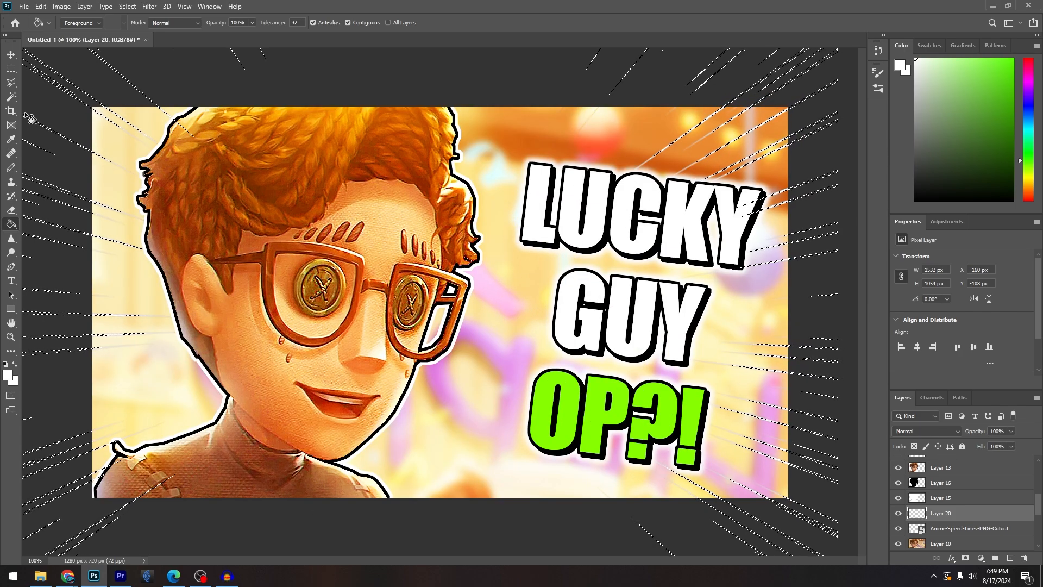
{"action": "key", "text": "l"}
{"action": "key", "text": "ctrl+d"}
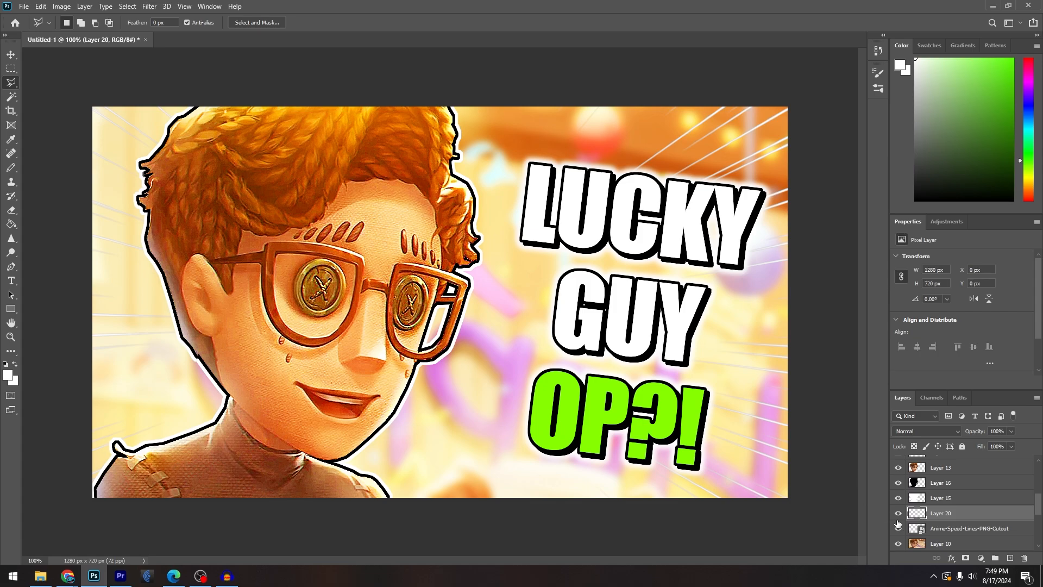
Hide the original black Anime-Speed-Lines-PNG-Cutout layer
{"action": "left_click", "coordinate": [899, 527]}
{"action": "key", "text": "ctrl+minus"}
{"action": "key", "text": "ctrl+minus"}
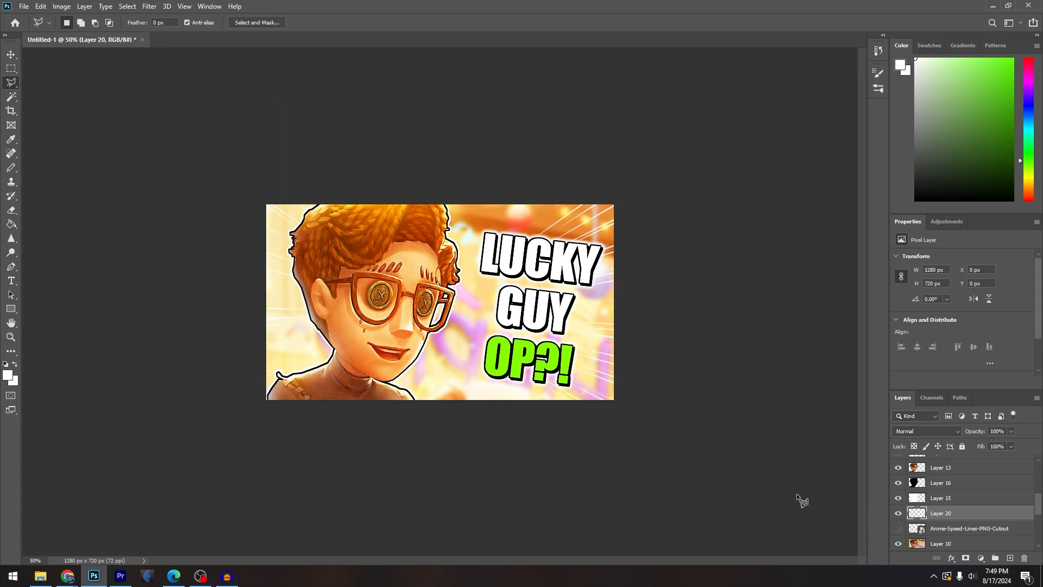
{"action": "left_click", "coordinate": [40, 6]}
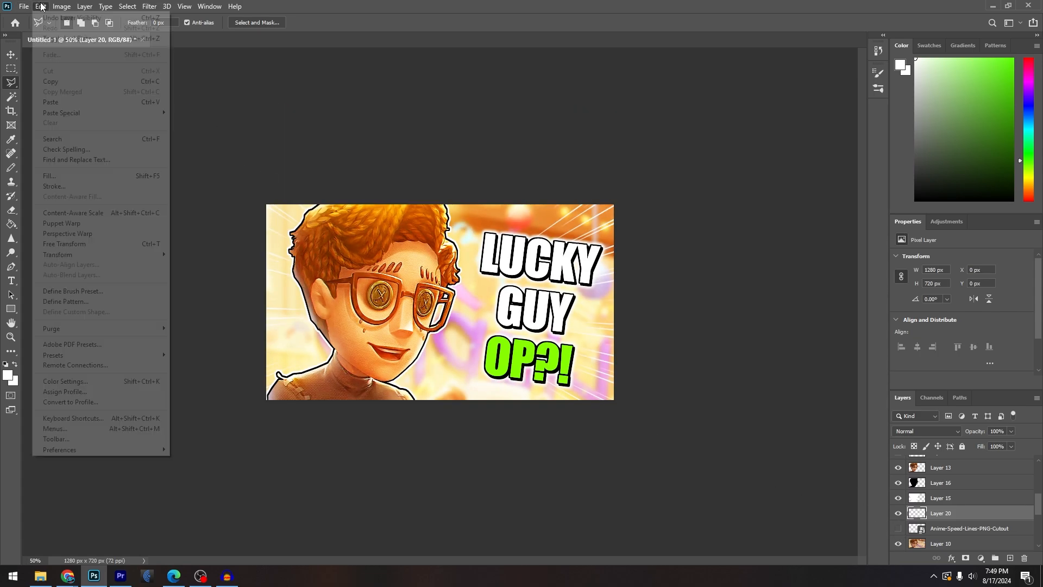
{"action": "left_click", "coordinate": [65, 243]}
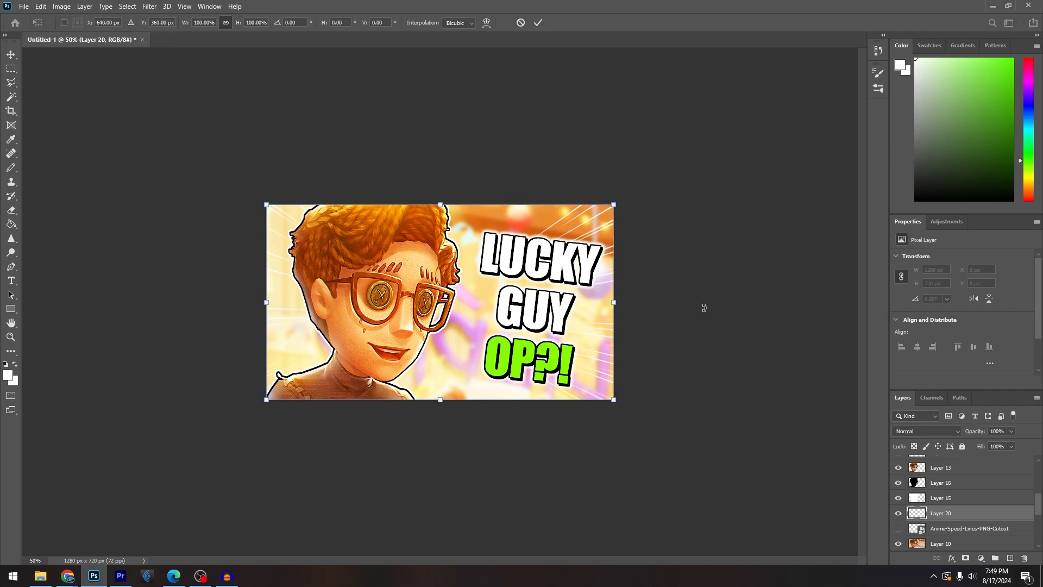
{"action": "key", "text": "Return"}
{"action": "key", "text": "l"}
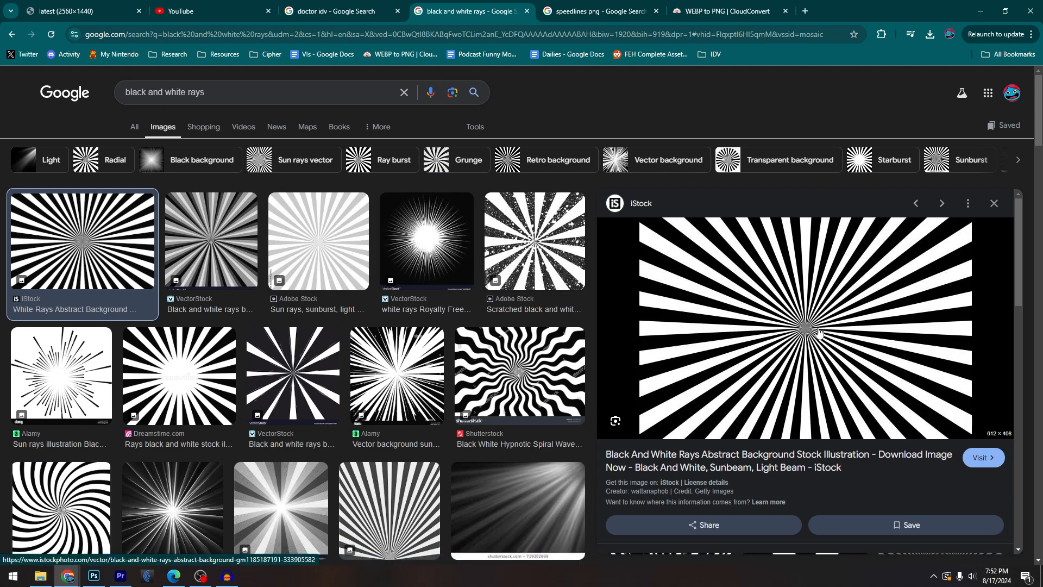
Copy the iStock black and white rays image from the browser and return to the Photoshop thumbnail
{"action": "right_click", "coordinate": [774, 320]}
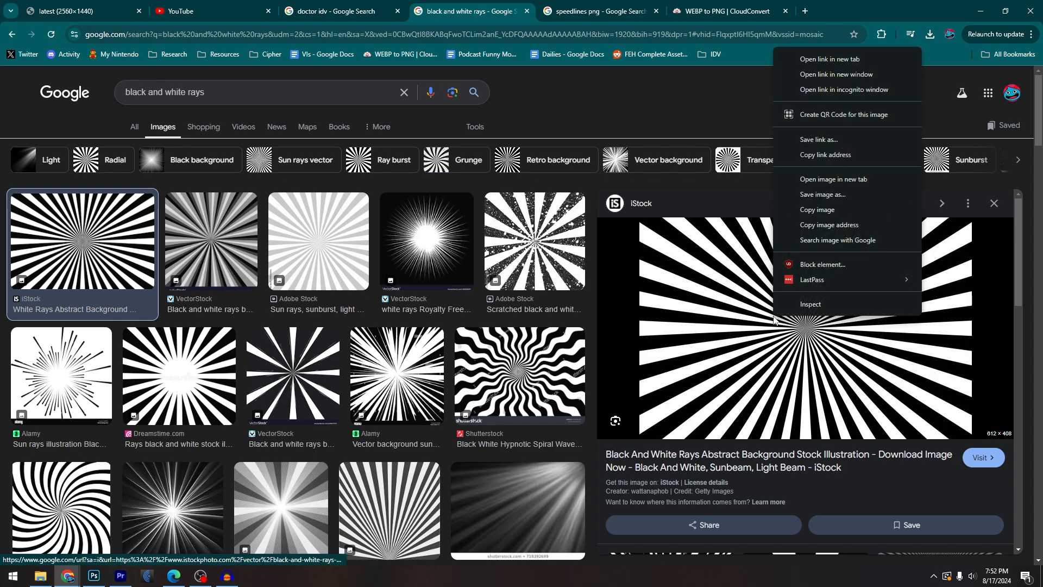
{"action": "left_click", "coordinate": [812, 213]}
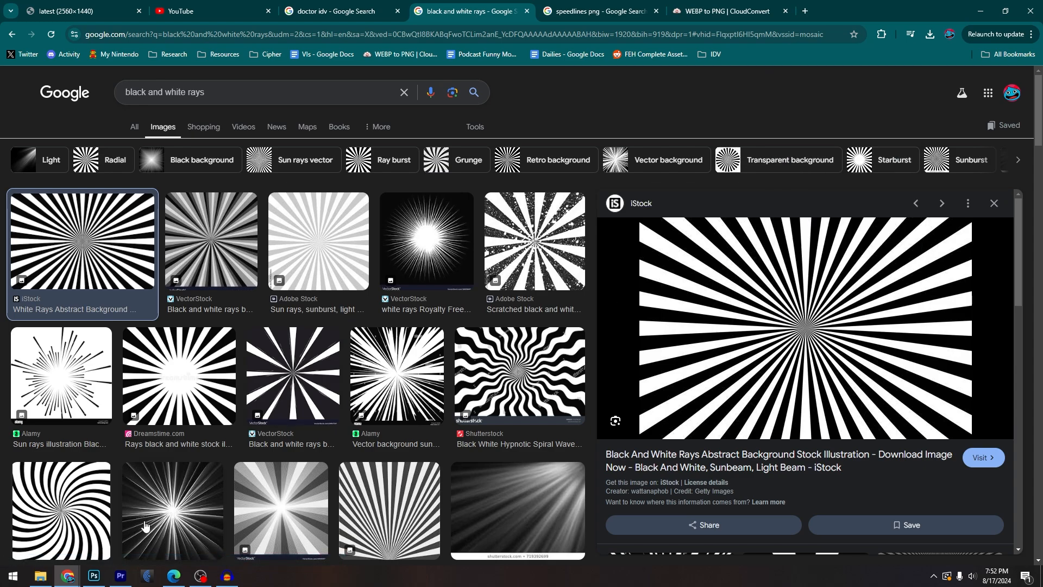
{"action": "left_click", "coordinate": [94, 576]}
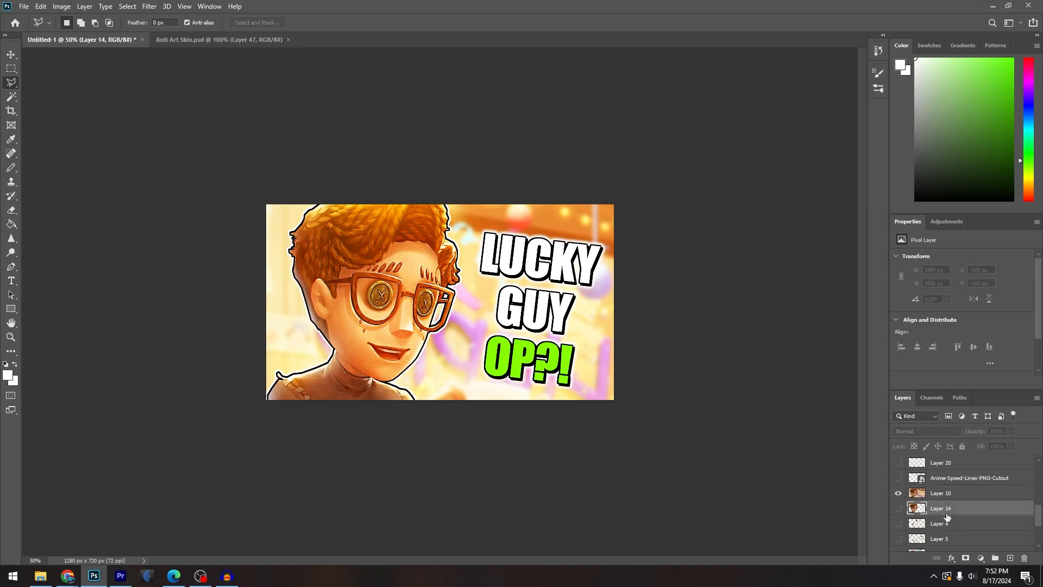
Add a new layer above Anime-Speed-Lines-PNG-Cutout and paste the black and white rays image onto it, keeping Layer 10 visible
{"action": "left_click", "coordinate": [962, 478]}
{"action": "scroll", "coordinate": [966, 502], "scroll_direction": "up", "scroll_amount": 4}
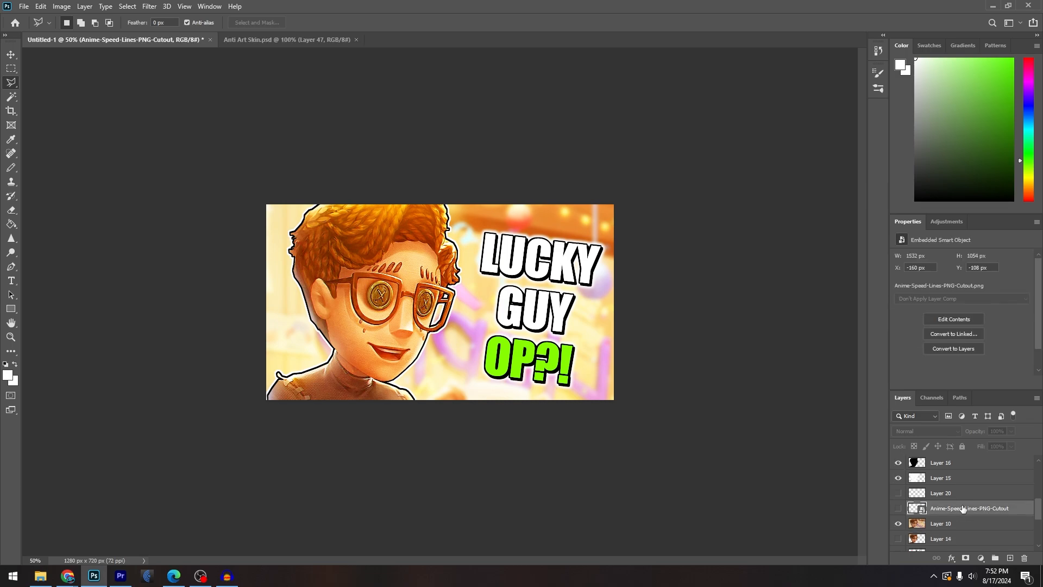
{"action": "left_click", "coordinate": [1010, 558]}
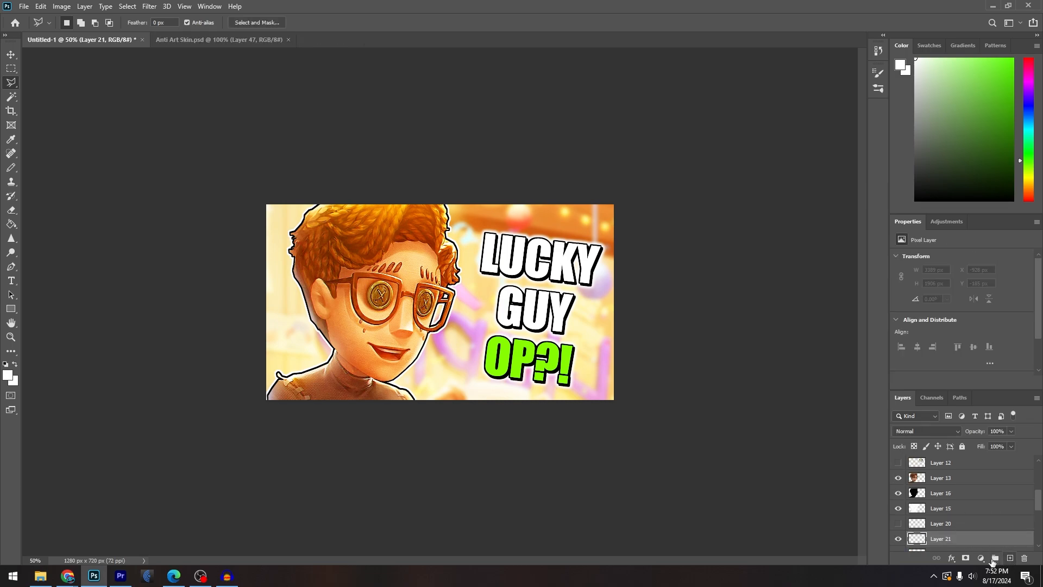
{"action": "left_click", "coordinate": [898, 539]}
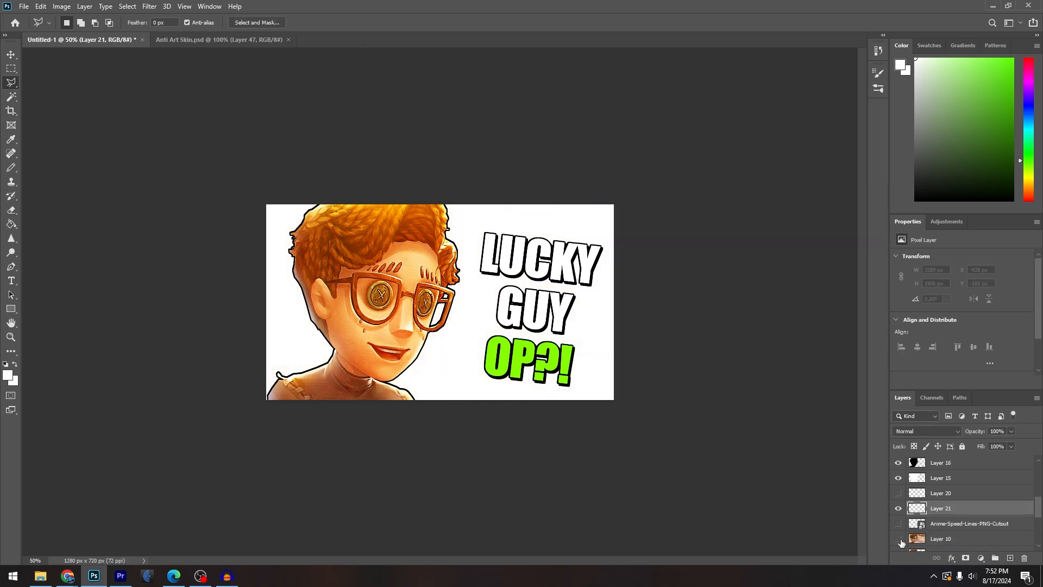
{"action": "left_click", "coordinate": [898, 539]}
{"action": "key", "text": "ctrl+v"}
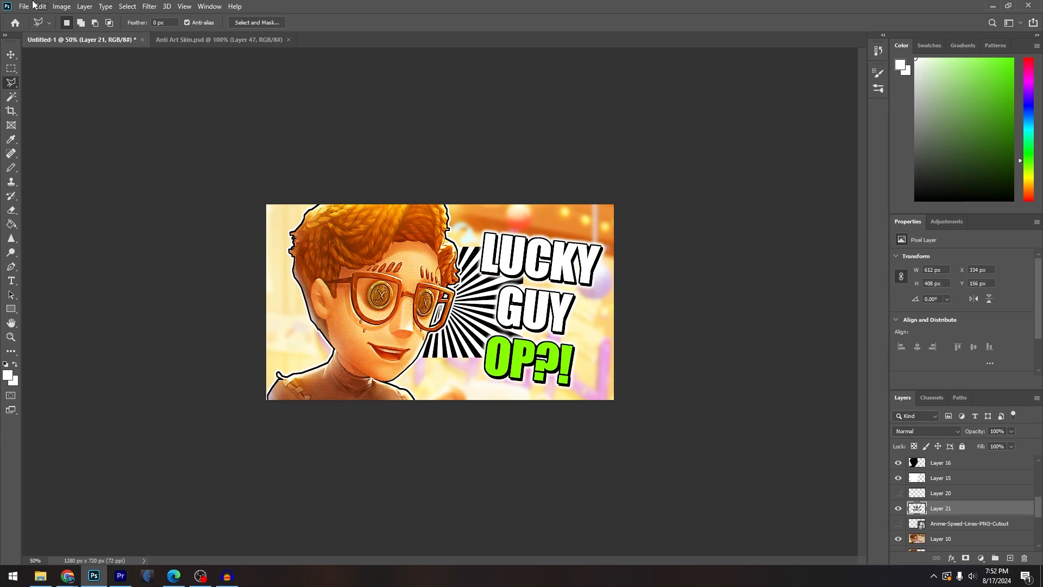
Scale the pasted rays to about 1995 × 1330 px to cover the canvas and shift them to about X -637, Y -282 px
{"action": "left_click", "coordinate": [40, 6]}
{"action": "left_click", "coordinate": [117, 239]}
{"action": "left_click_drag", "start_coordinate": [516, 247], "coordinate": [923, 4]}
{"action": "left_click_drag", "start_coordinate": [594, 171], "coordinate": [529, 302]}
{"action": "key", "text": "Return"}
{"action": "key", "text": "l"}
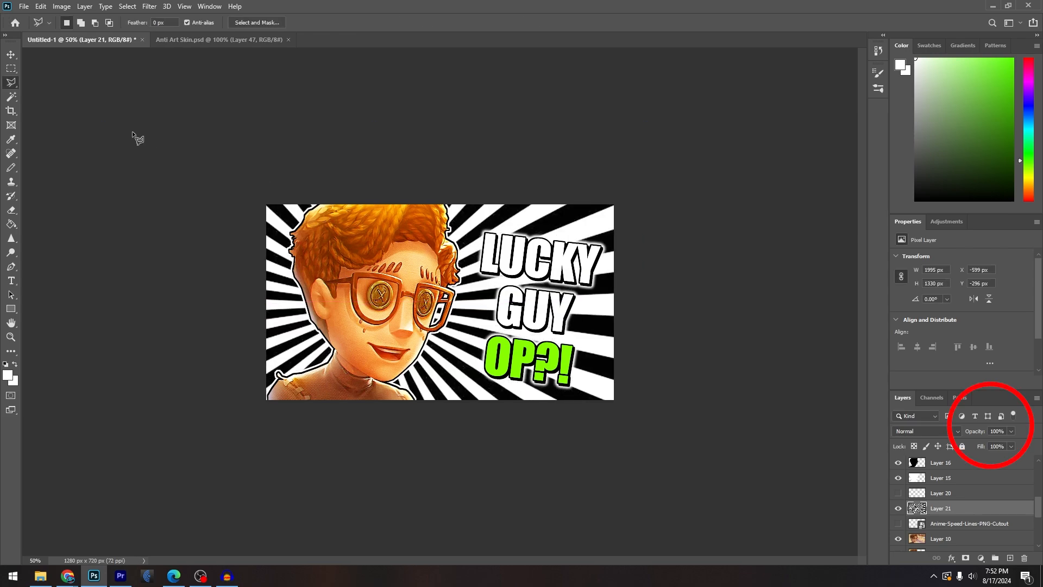
{"action": "left_click", "coordinate": [11, 54]}
{"action": "mouse_move", "coordinate": [393, 338]}
{"action": "left_mouse_down"}
{"action": "mouse_move", "coordinate": [402, 343]}
{"action": "mouse_move", "coordinate": [383, 342]}
{"action": "left_mouse_up"}
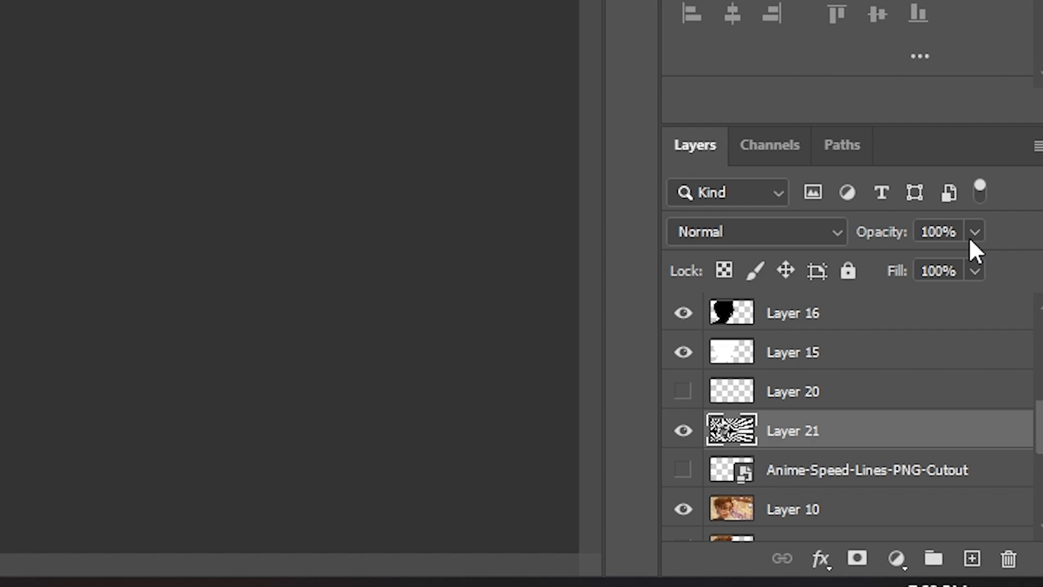
Lower the opacity of the rays layer to 9%
{"action": "left_click", "coordinate": [1011, 430]}
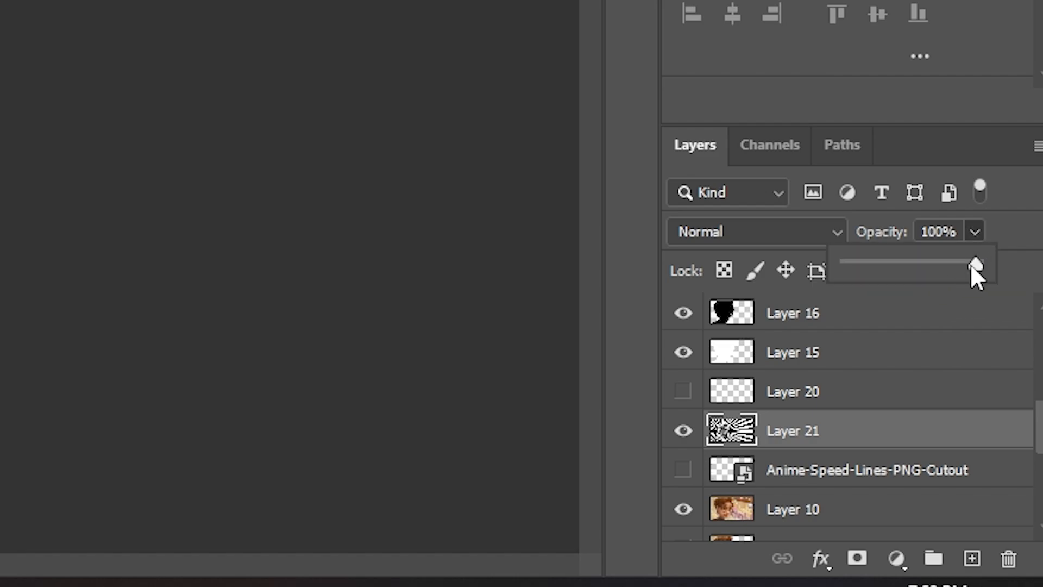
{"action": "left_click_drag", "start_coordinate": [972, 265], "coordinate": [906, 274]}
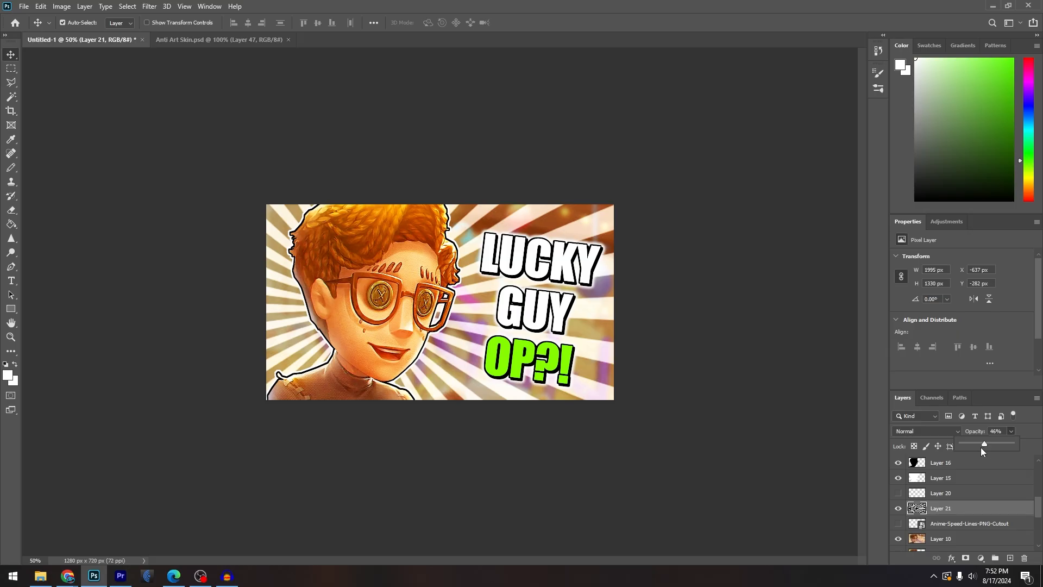
{"action": "left_click_drag", "start_coordinate": [960, 449], "coordinate": [966, 445]}
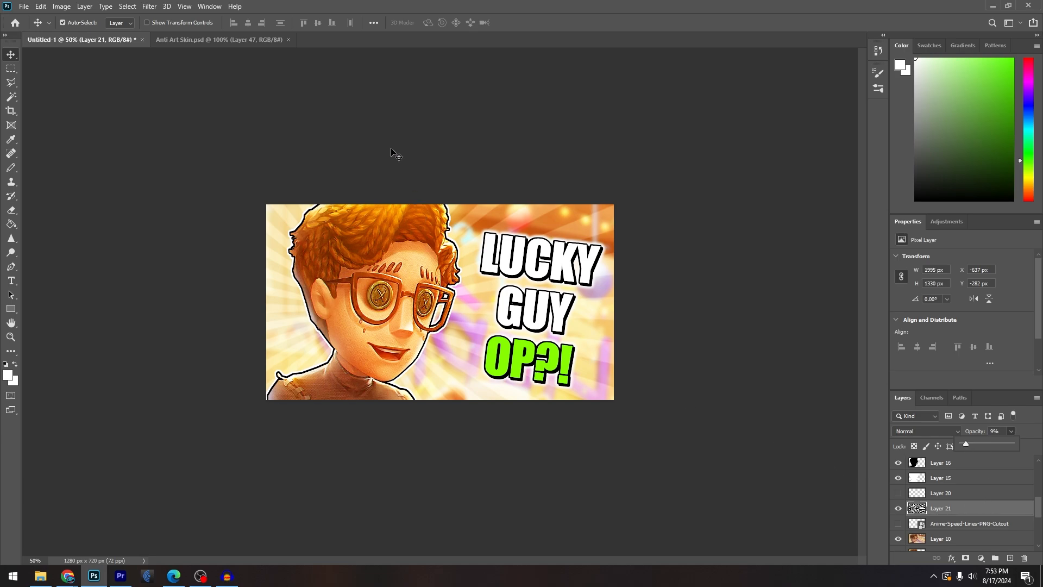
Compare the Anti Art Skin.psd thumbnail with its rays on Layer 47 hidden and shown
{"action": "left_click", "coordinate": [211, 48]}
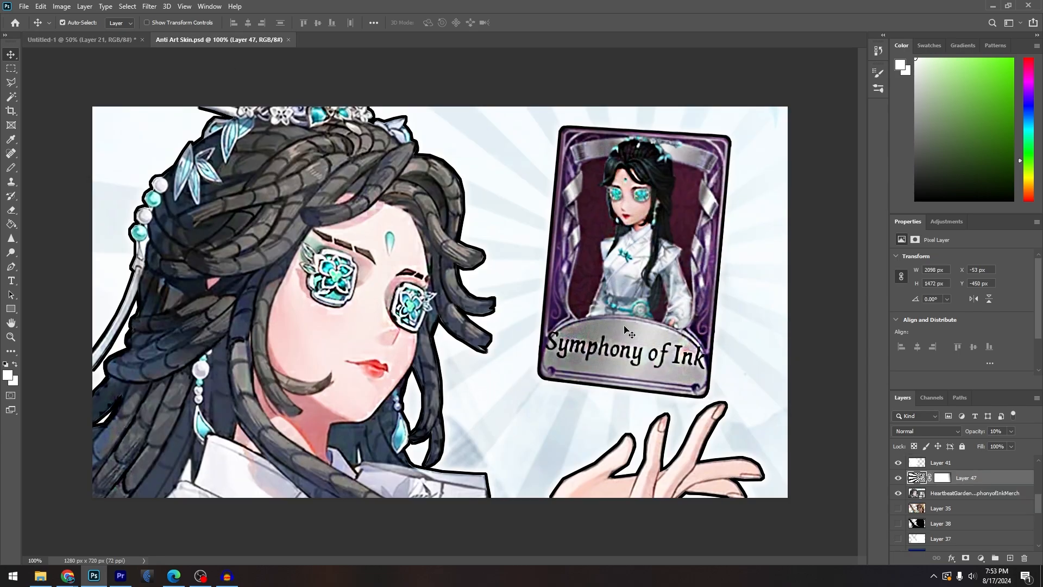
{"action": "left_click", "coordinate": [897, 479]}
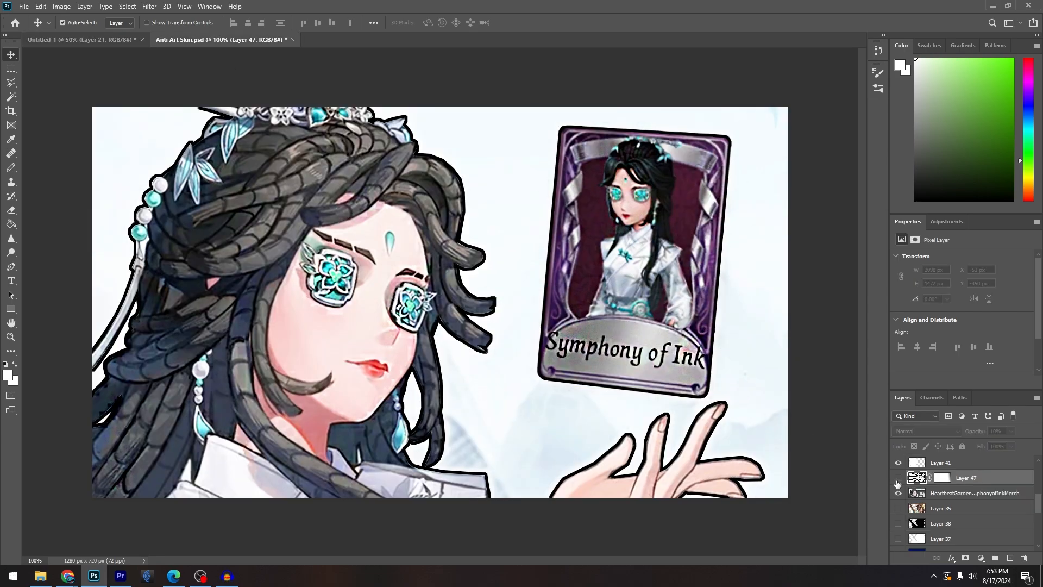
{"action": "left_click", "coordinate": [897, 479]}
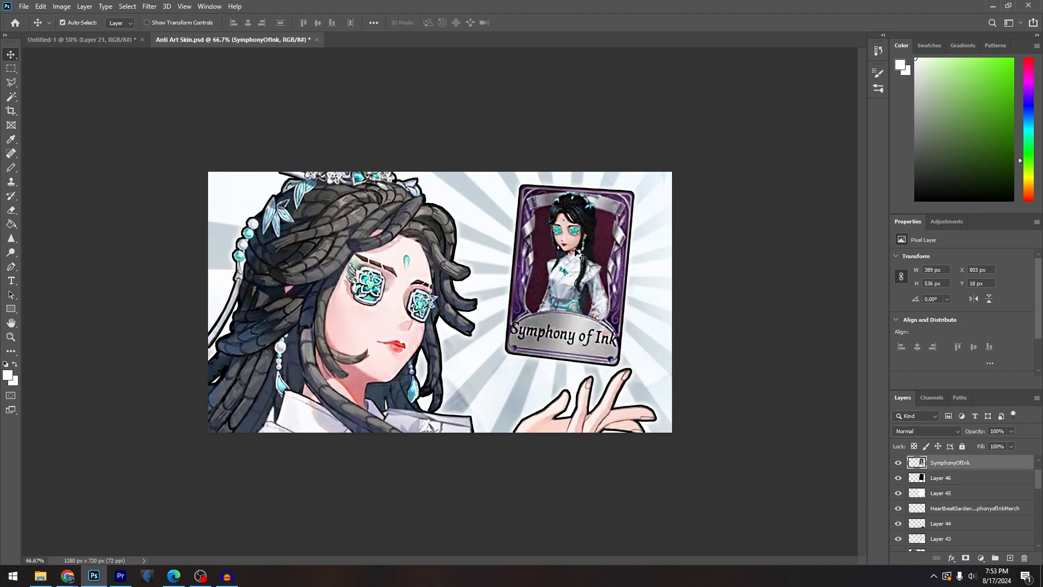
Try shifting the character and Symphony of Ink card layers, undo the card move, and select the faint rays layer
{"action": "left_click", "coordinate": [297, 289]}
{"action": "left_click", "coordinate": [572, 261]}
{"action": "left_click", "coordinate": [402, 280]}
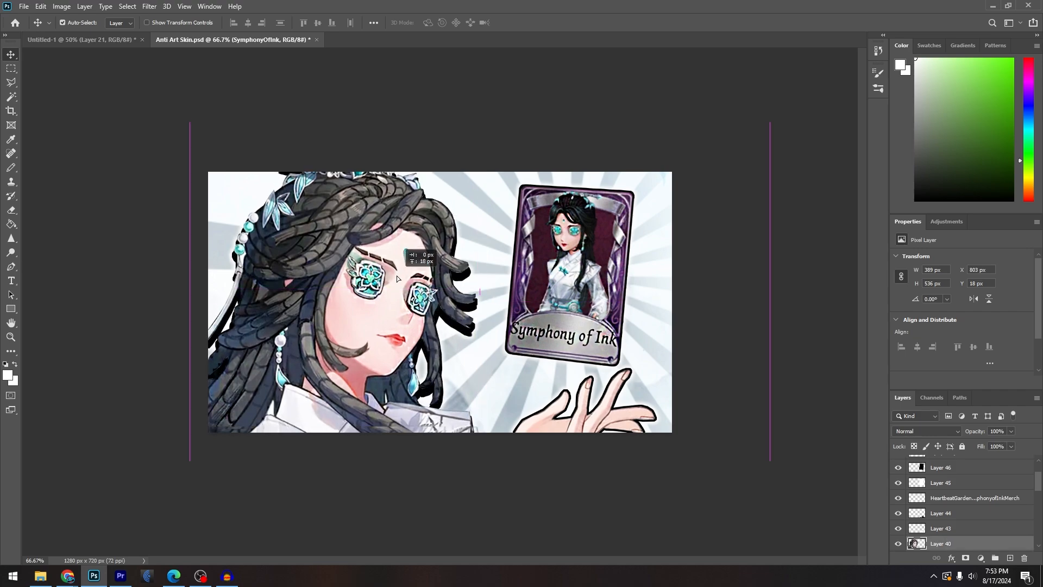
{"action": "mouse_move", "coordinate": [582, 262]}
{"action": "left_mouse_down"}
{"action": "mouse_move", "coordinate": [567, 266]}
{"action": "mouse_move", "coordinate": [585, 261]}
{"action": "left_mouse_up"}
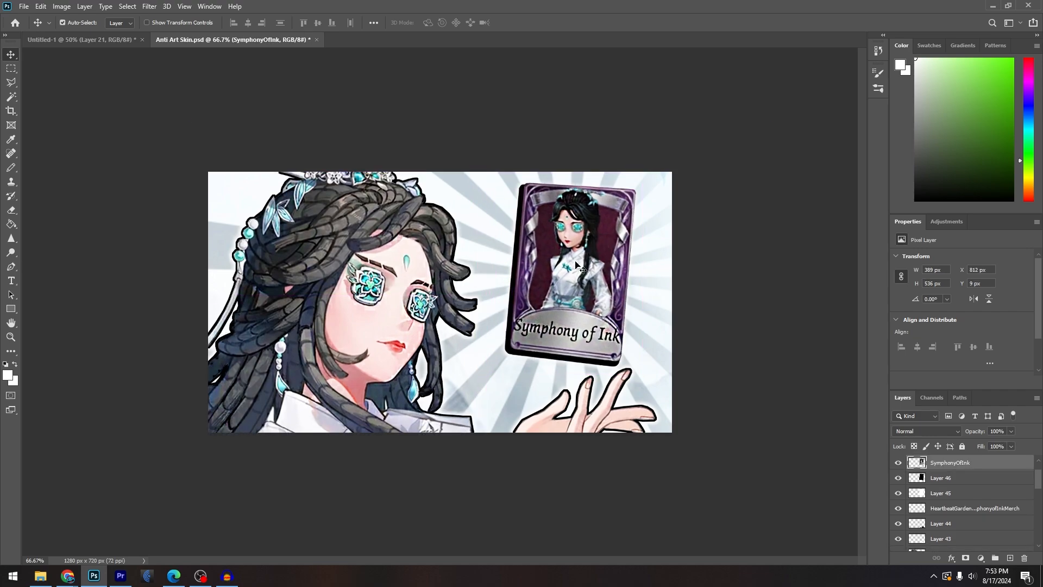
{"action": "key", "text": "ctrl+z"}
{"action": "left_click", "coordinate": [234, 198]}
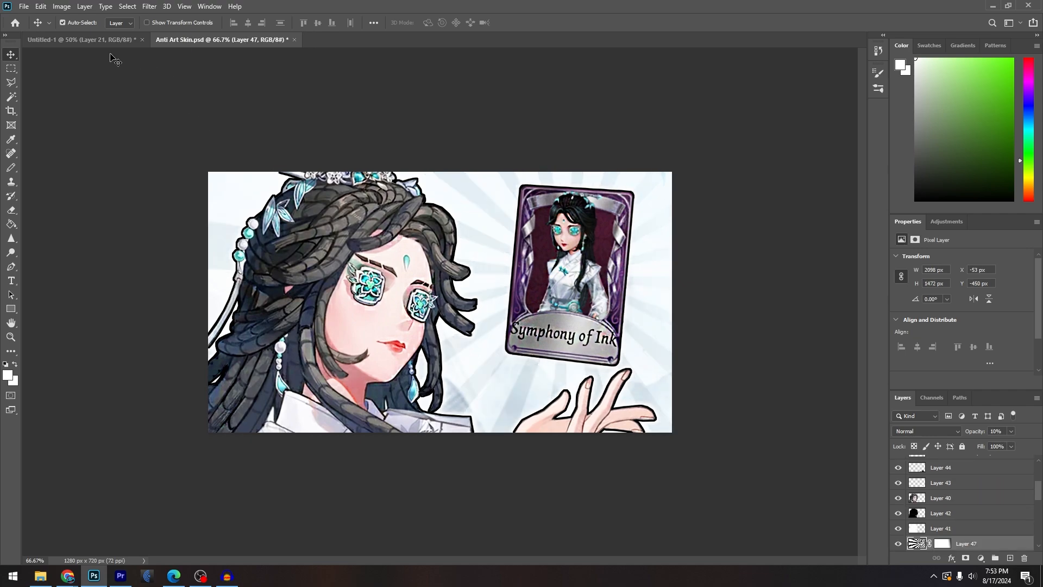
Return to the Untitled-1 thumbnail and shift its faint rays slightly right and down
{"action": "left_click", "coordinate": [109, 40]}
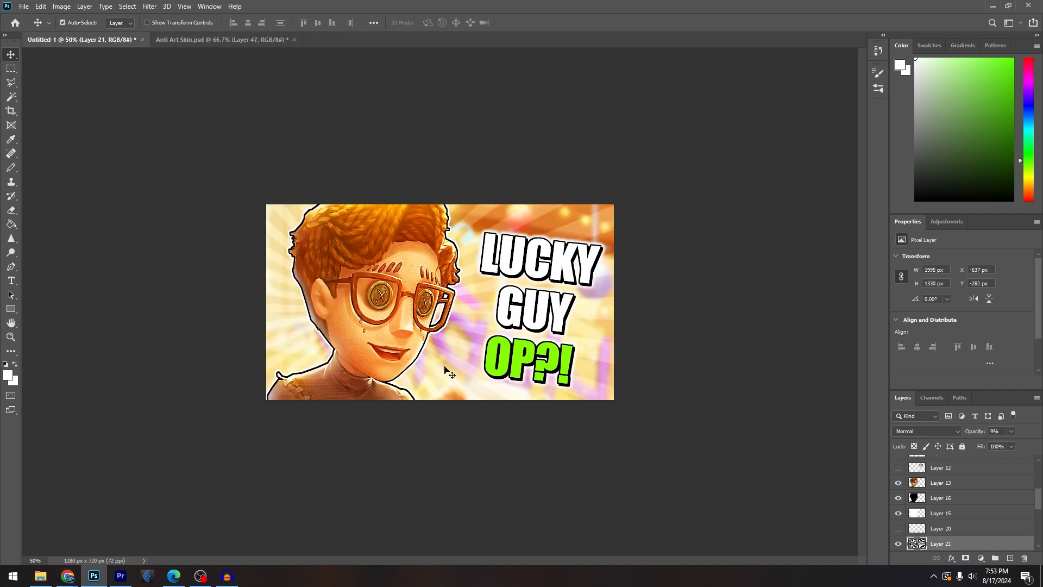
{"action": "left_click_drag", "start_coordinate": [438, 370], "coordinate": [463, 377]}
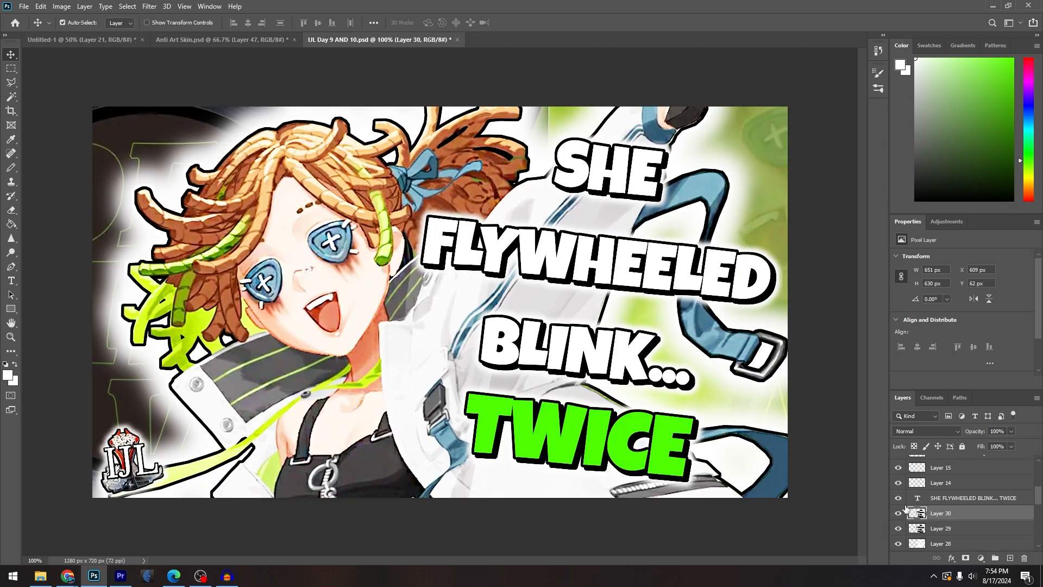
Delete the IJL logo from the SHE FLYWHEELED BLINK... TWICE thumbnail, removing the layers from the IJL text down to Layer 14
{"action": "left_click", "coordinate": [131, 457]}
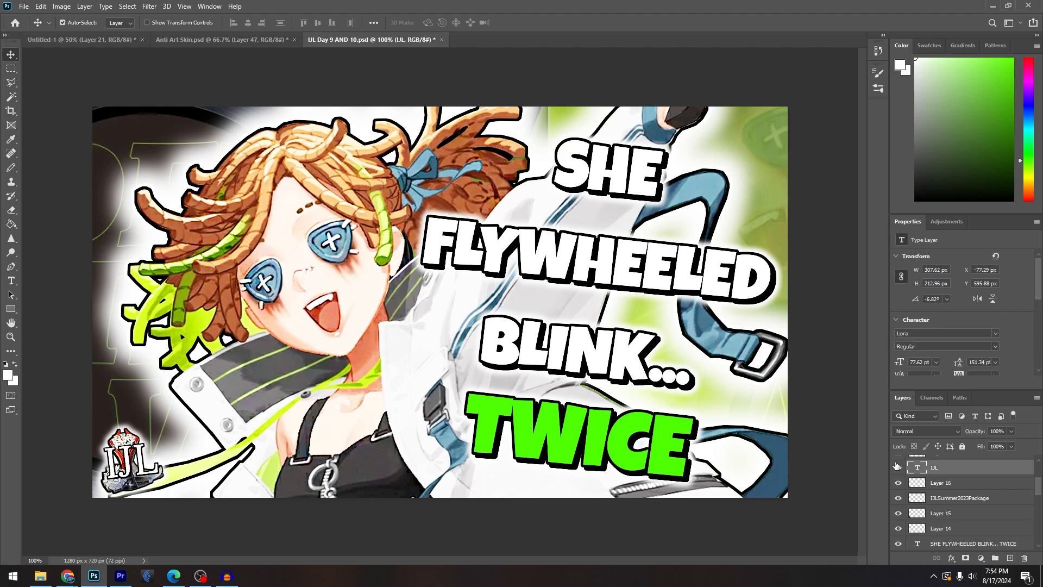
{"action": "left_click", "coordinate": [943, 530], "text": "shift"}
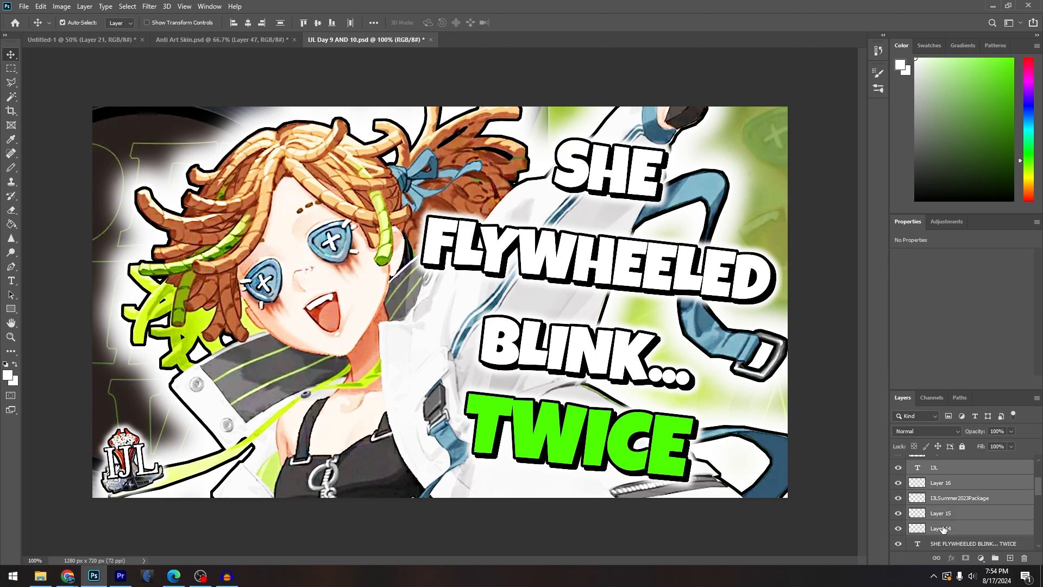
{"action": "key", "text": "Delete"}
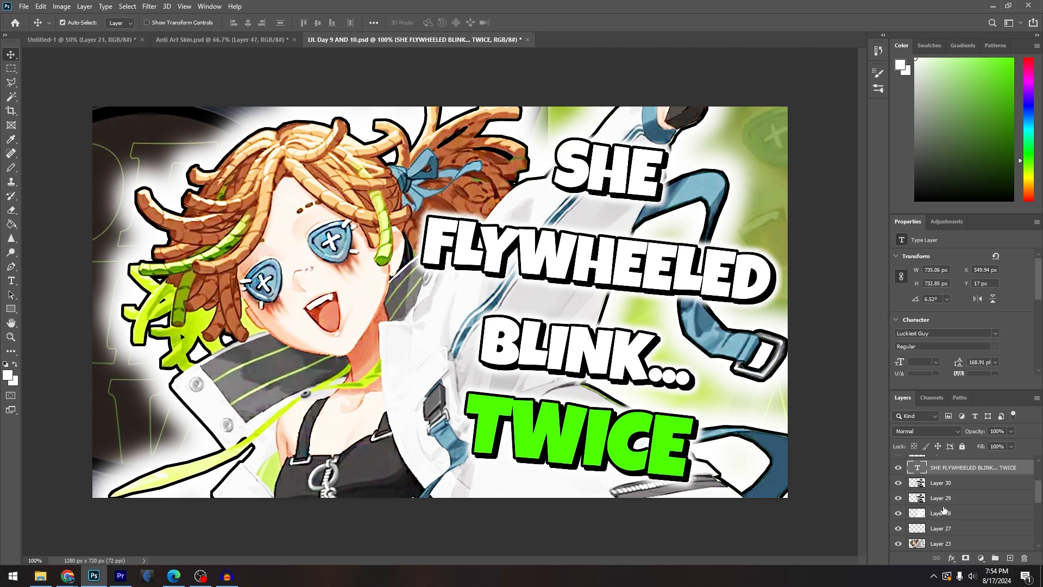
Examine the title's black outline and shadow by hiding and showing Layer 30 and Layer 29
{"action": "left_click", "coordinate": [899, 479]}
{"action": "left_click", "coordinate": [898, 479]}
{"action": "left_click", "coordinate": [897, 483]}
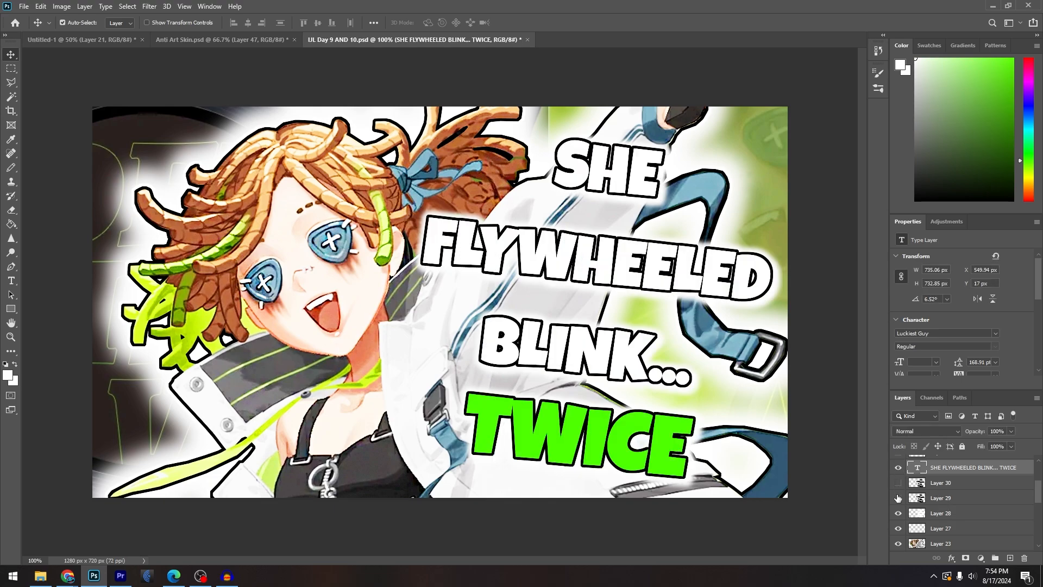
{"action": "left_click", "coordinate": [896, 497]}
{"action": "left_click", "coordinate": [897, 497]}
{"action": "left_click", "coordinate": [897, 485]}
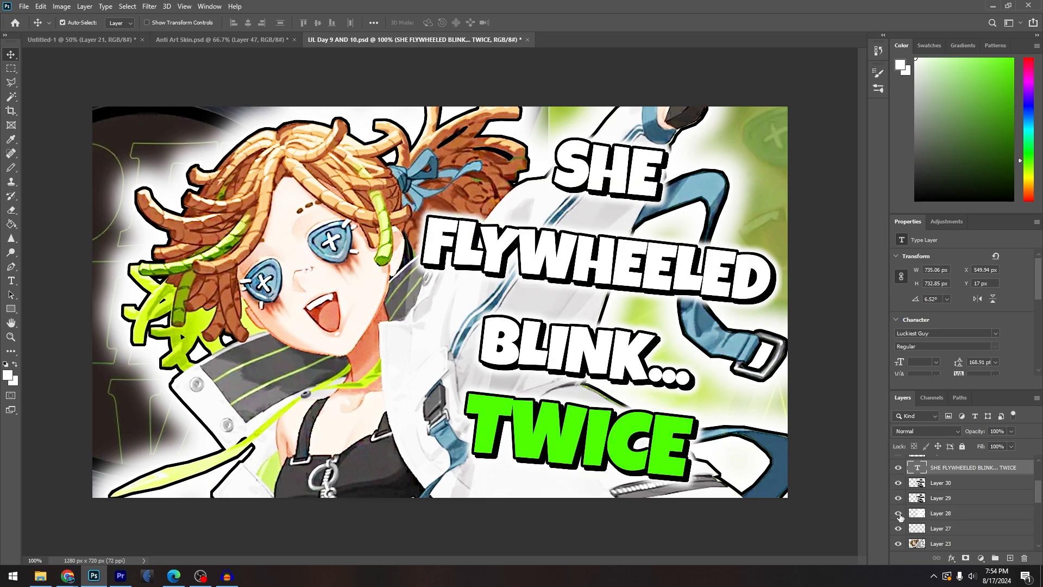
Examine the white glow behind the title by repeatedly hiding and showing Layer 28
{"action": "left_click", "coordinate": [898, 513]}
{"action": "left_click", "coordinate": [898, 514]}
{"action": "left_click", "coordinate": [899, 513]}
{"action": "left_click", "coordinate": [898, 513]}
{"action": "left_click", "coordinate": [899, 513]}
{"action": "left_click", "coordinate": [899, 513]}
{"action": "left_click", "coordinate": [898, 513]}
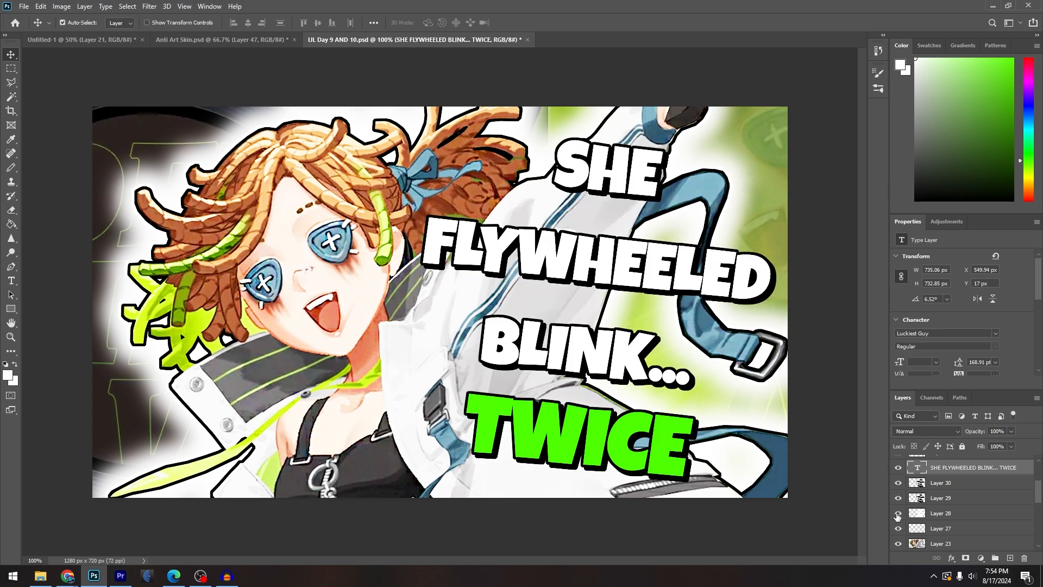
{"action": "left_click", "coordinate": [898, 513]}
Hide Layers 23, 25, 24 and 26, and isolate the character cutout by showing Layer 23 and hiding Layer 22
{"action": "scroll", "coordinate": [916, 495], "scroll_direction": "down", "scroll_amount": 3}
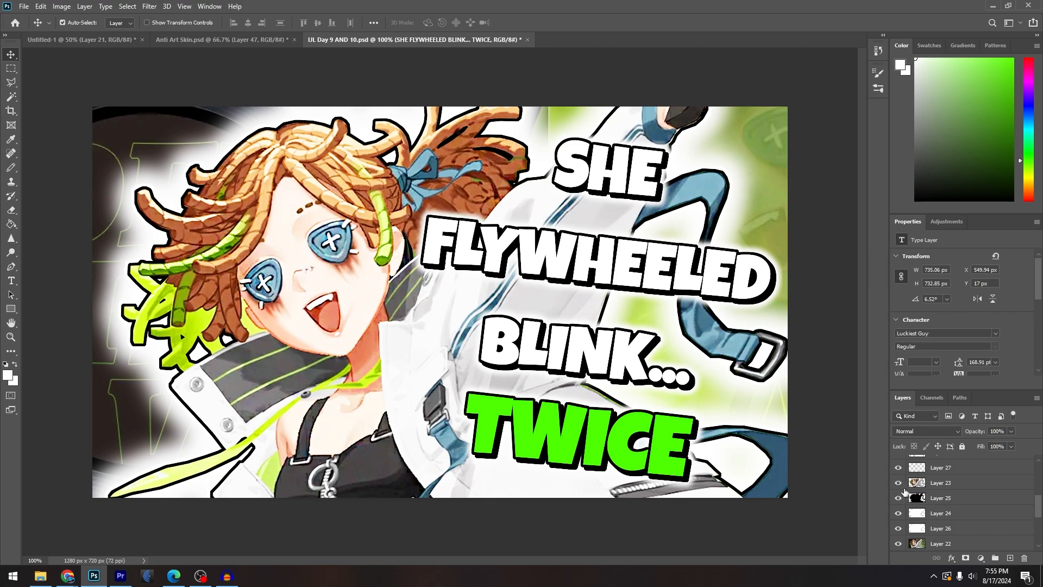
{"action": "left_click_drag", "start_coordinate": [903, 487], "coordinate": [900, 531]}
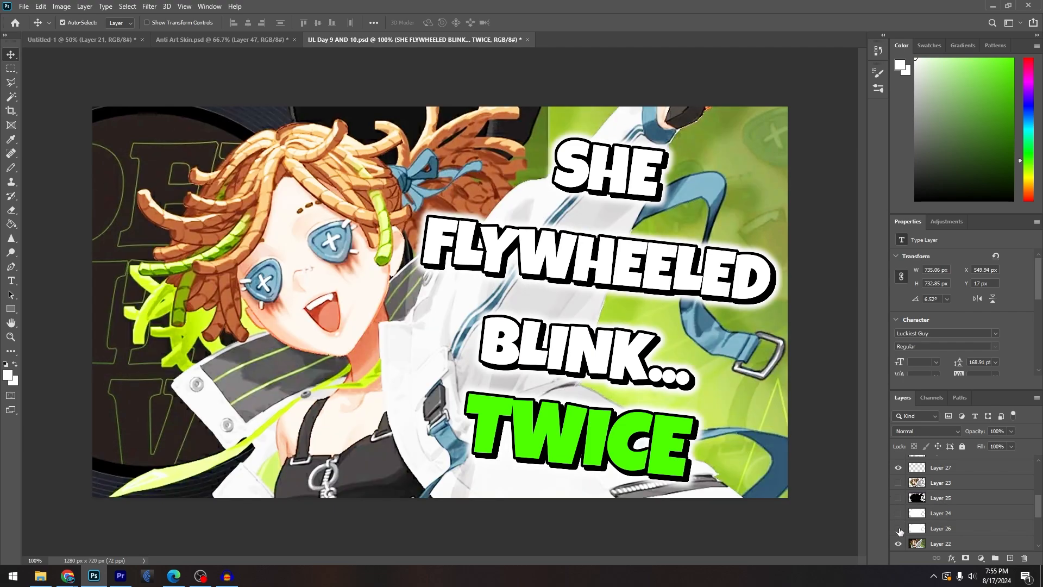
{"action": "left_click", "coordinate": [951, 557]}
{"action": "left_click", "coordinate": [927, 542]}
{"action": "left_click", "coordinate": [896, 487]}
{"action": "left_click", "coordinate": [899, 544]}
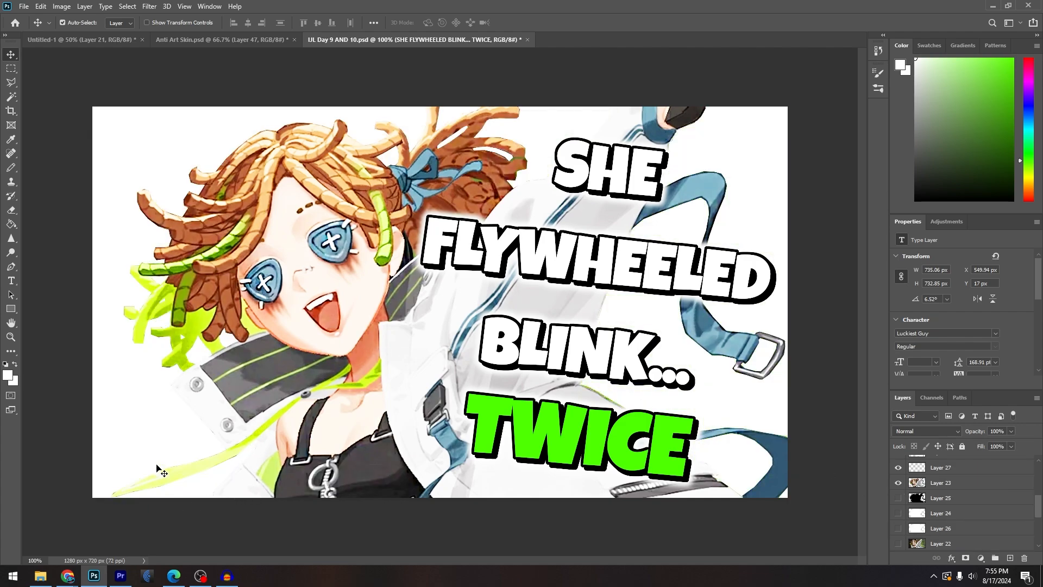
Show the outline Layers 25 and 24, the Layer 22 background and the Layer 26 glow again, and select Layer 26
{"action": "left_click", "coordinate": [11, 82]}
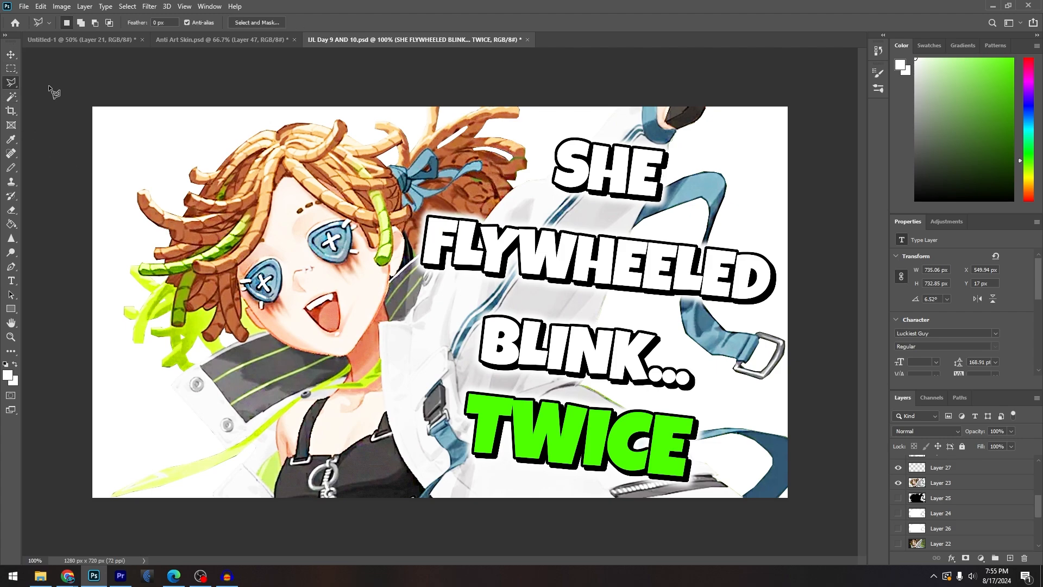
{"action": "left_click", "coordinate": [11, 54]}
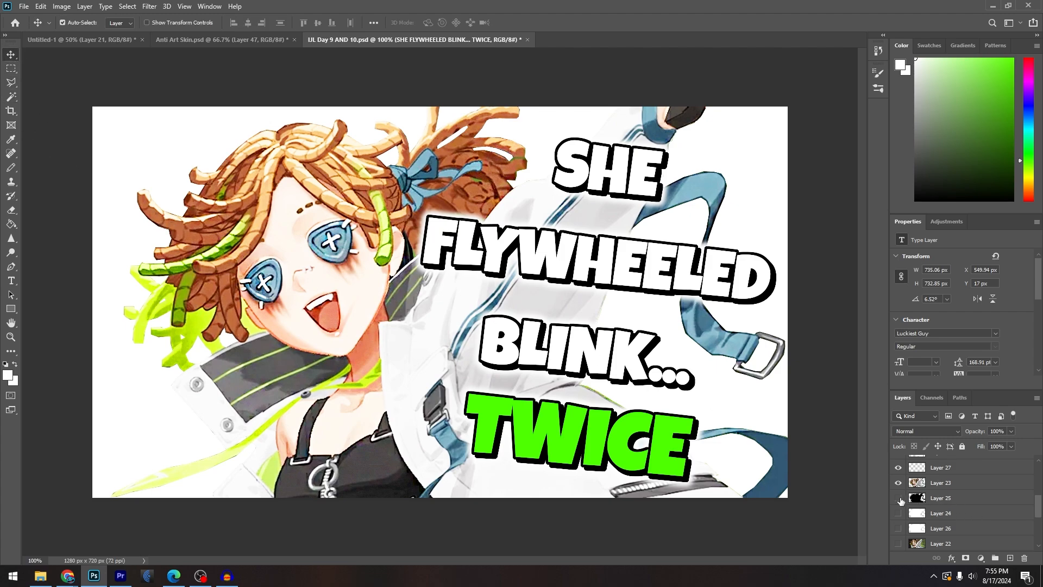
{"action": "left_click", "coordinate": [898, 498]}
{"action": "left_click", "coordinate": [899, 513]}
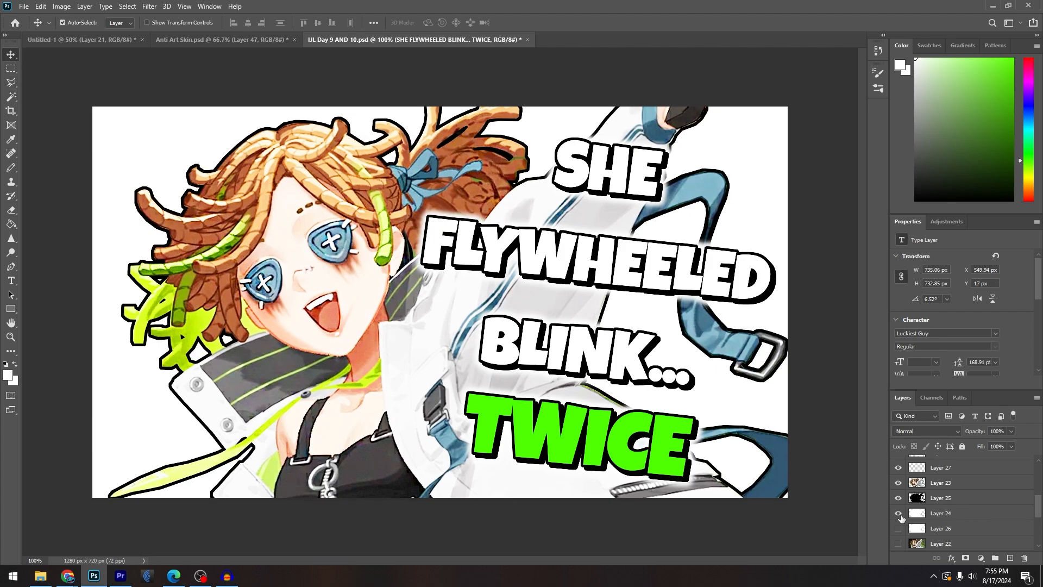
{"action": "left_click", "coordinate": [899, 543]}
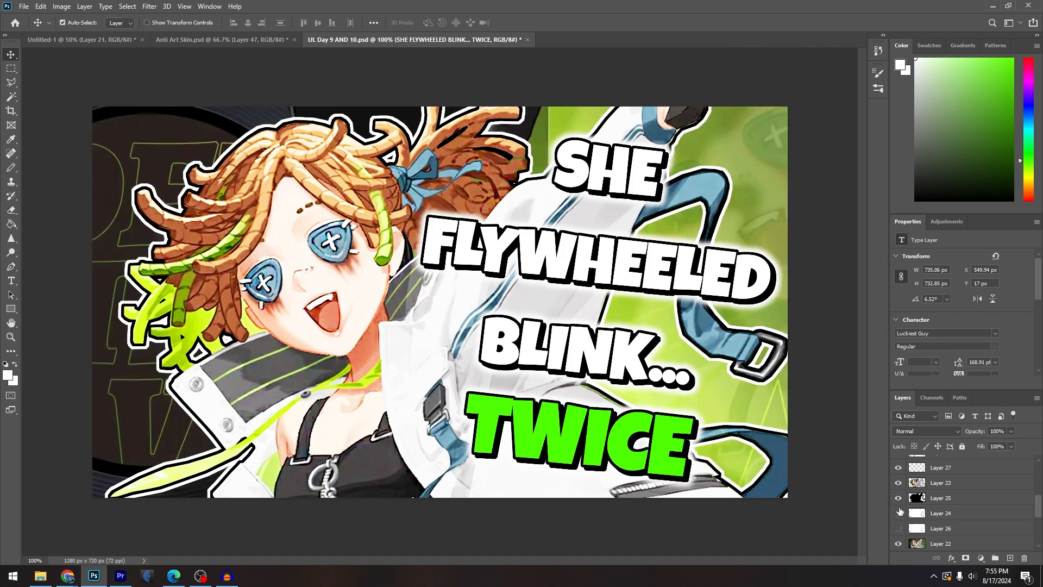
{"action": "left_click", "coordinate": [899, 528]}
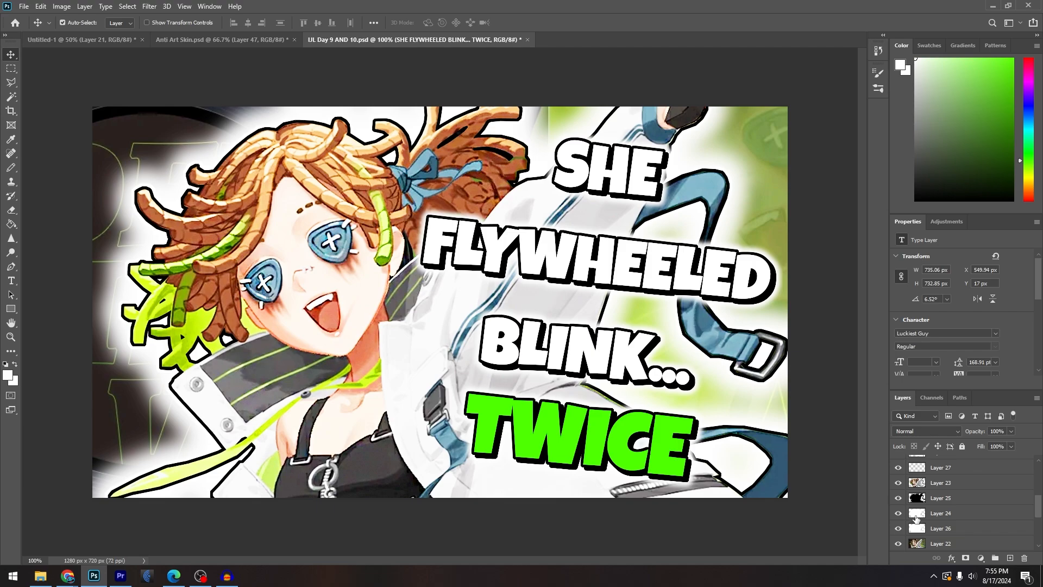
{"action": "left_click", "coordinate": [932, 528]}
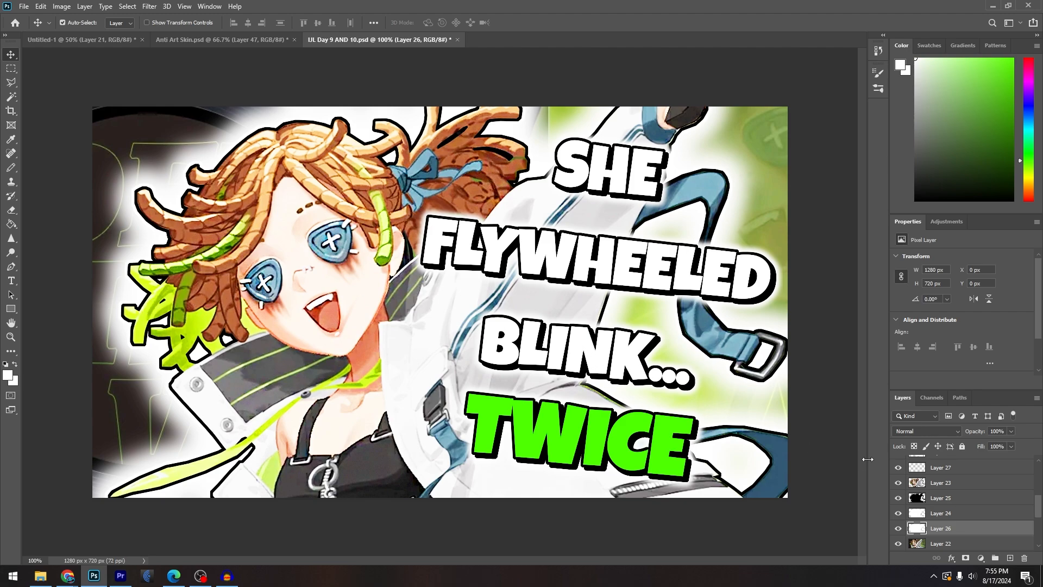
Compare the thumbnail with the Hue/Saturation 1 and Brightness/Contrast 1 adjustments hidden and shown
{"action": "scroll", "coordinate": [948, 528], "scroll_direction": "up", "scroll_amount": 2}
{"action": "scroll", "coordinate": [947, 528], "scroll_direction": "up", "scroll_amount": 3}
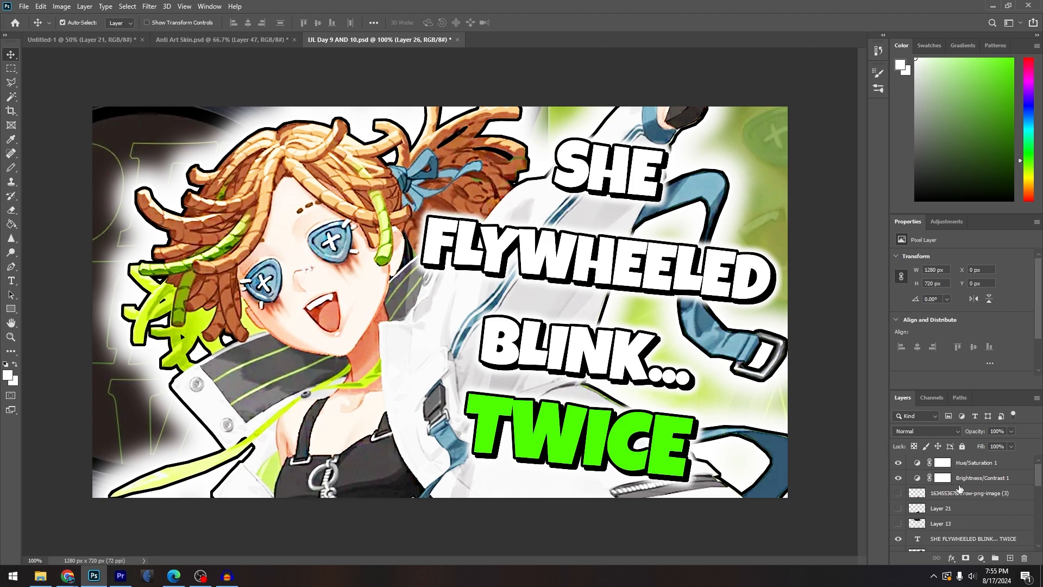
{"action": "left_click", "coordinate": [898, 477]}
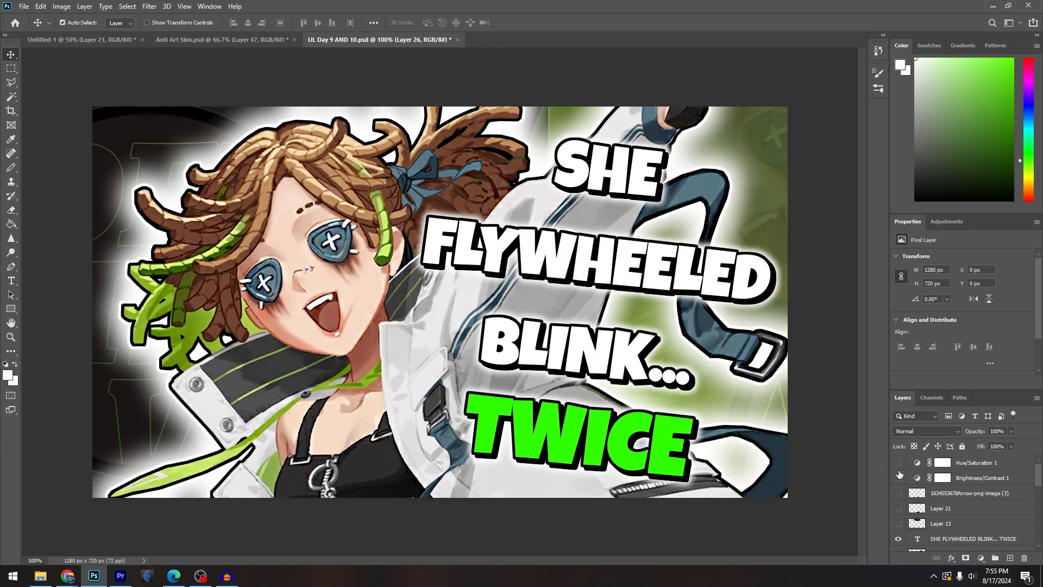
{"action": "left_click", "coordinate": [897, 478]}
{"action": "left_click", "coordinate": [898, 462]}
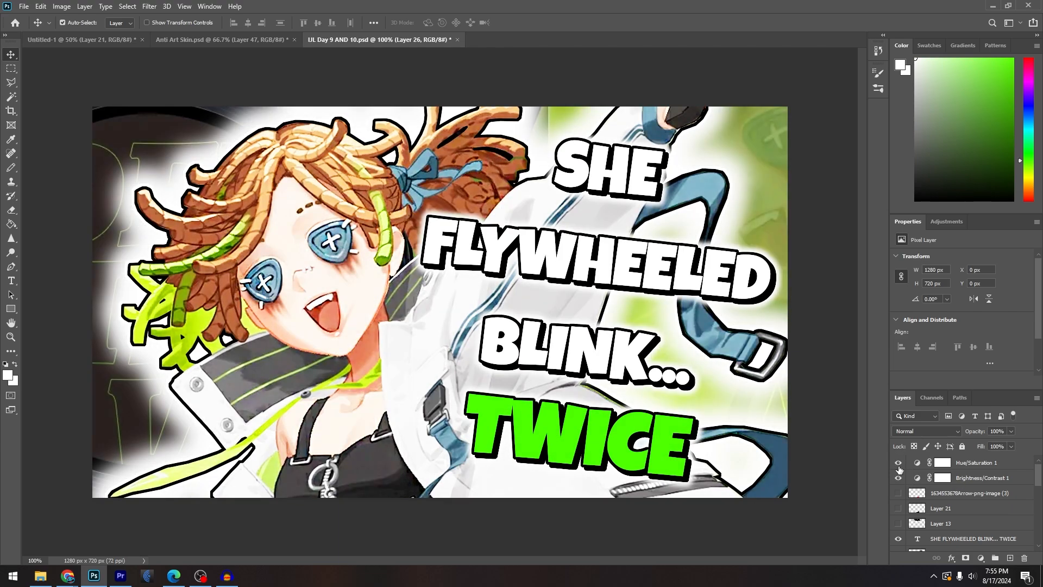
{"action": "scroll", "coordinate": [945, 497], "scroll_direction": "down", "scroll_amount": 5}
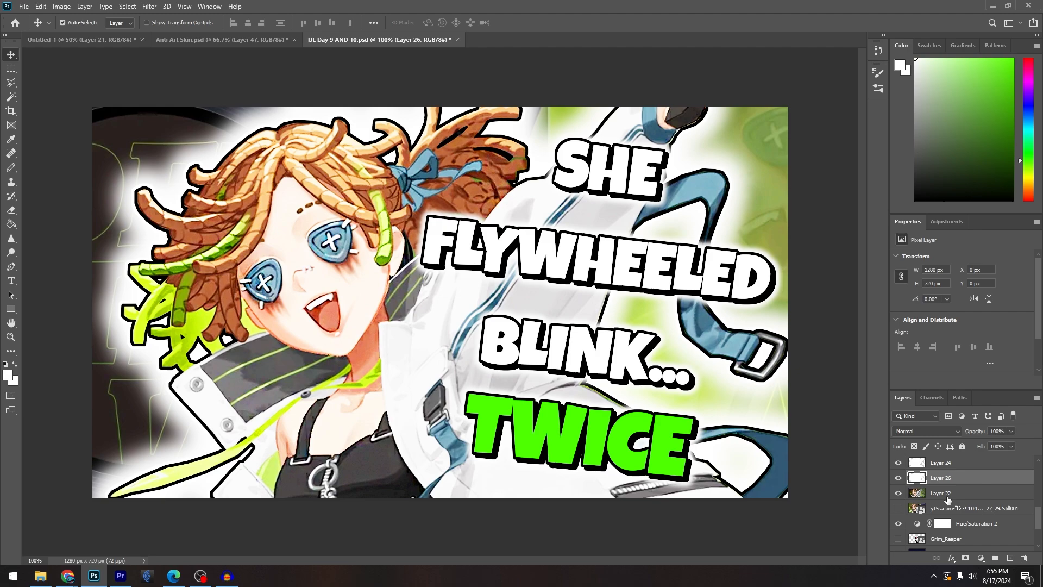